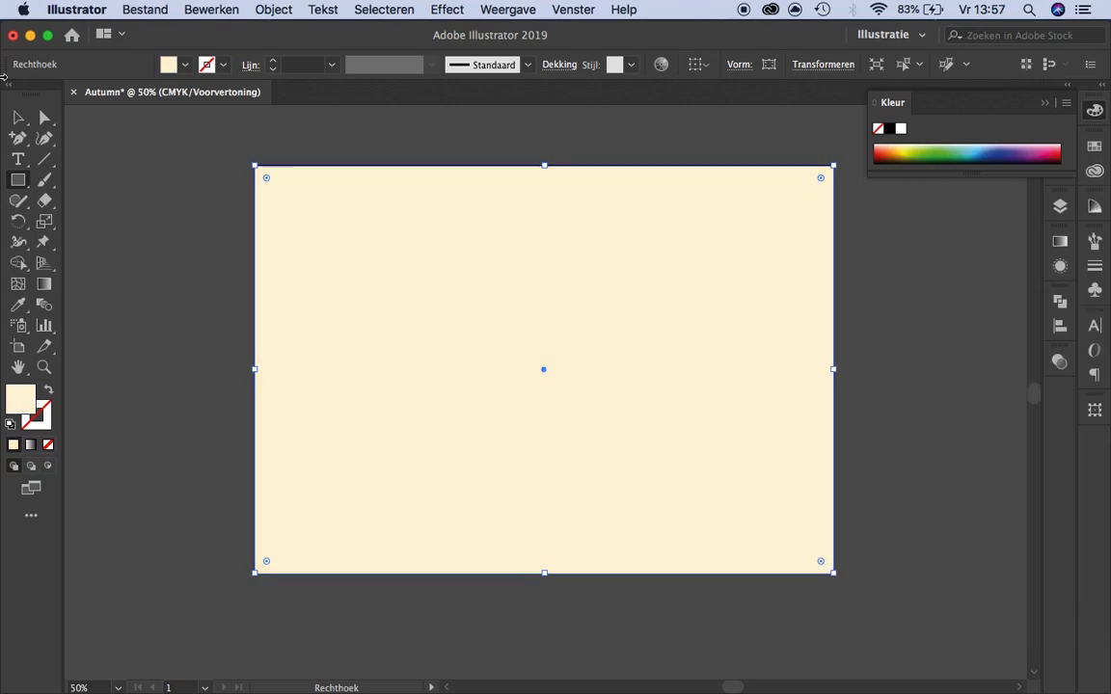
Shrink the duplicate rectangle to the lower artboard and fill it with a bottom-to-horizon orange gradient.
{"action": "left_click_drag", "start_coordinate": [643, 233], "coordinate": [672, 410]}
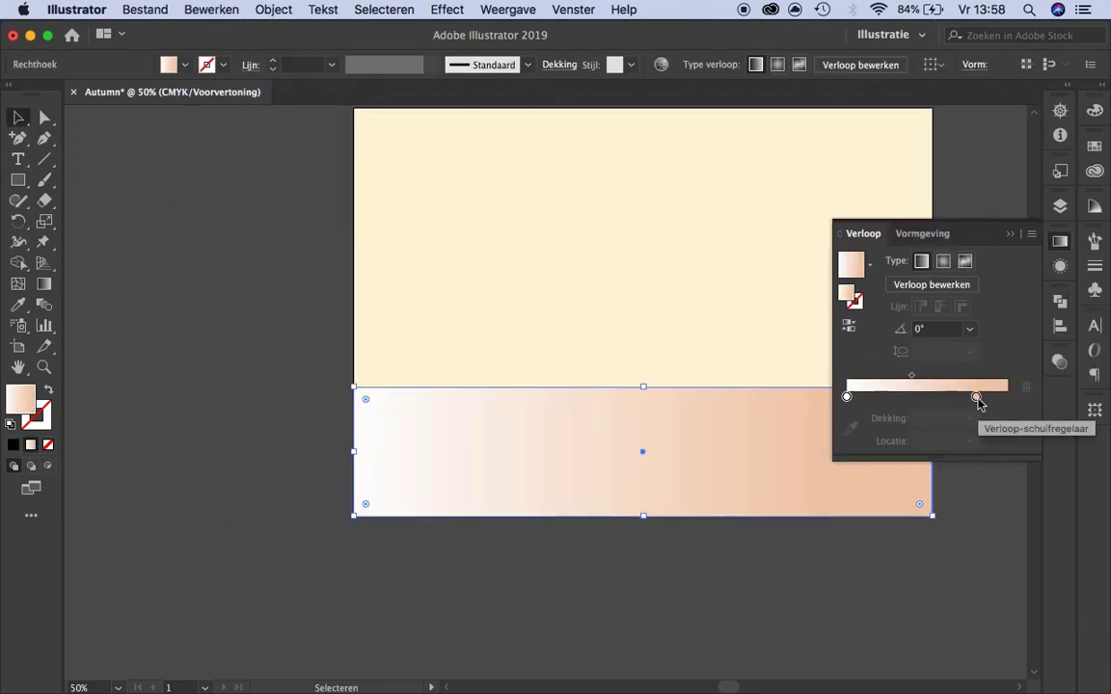
{"action": "left_click", "coordinate": [944, 454]}
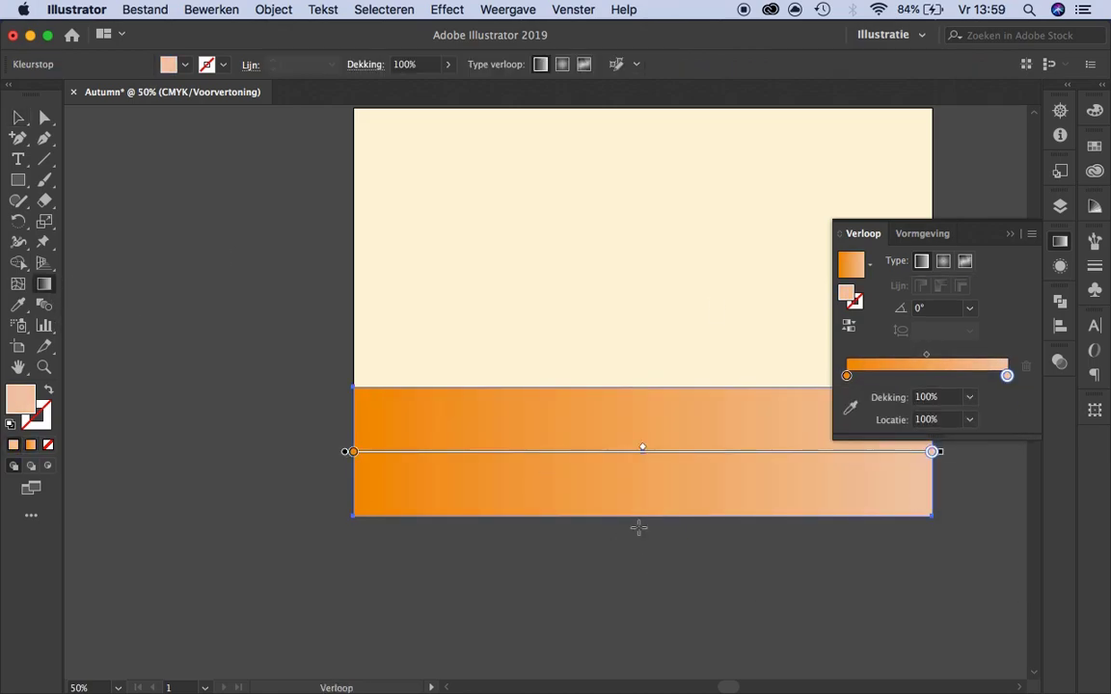
{"action": "left_click_drag", "start_coordinate": [643, 564], "coordinate": [644, 333]}
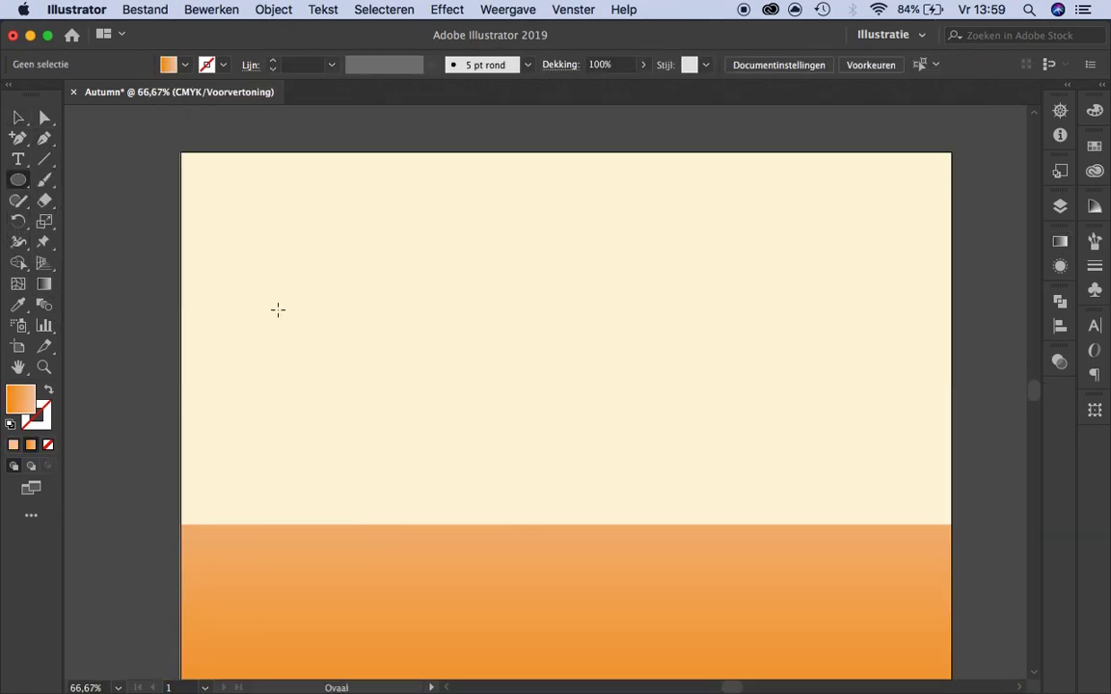
Draw two overlapping orange circles and a rectangle covering their lower halves.
{"action": "left_click_drag", "start_coordinate": [278, 310], "coordinate": [402, 439]}
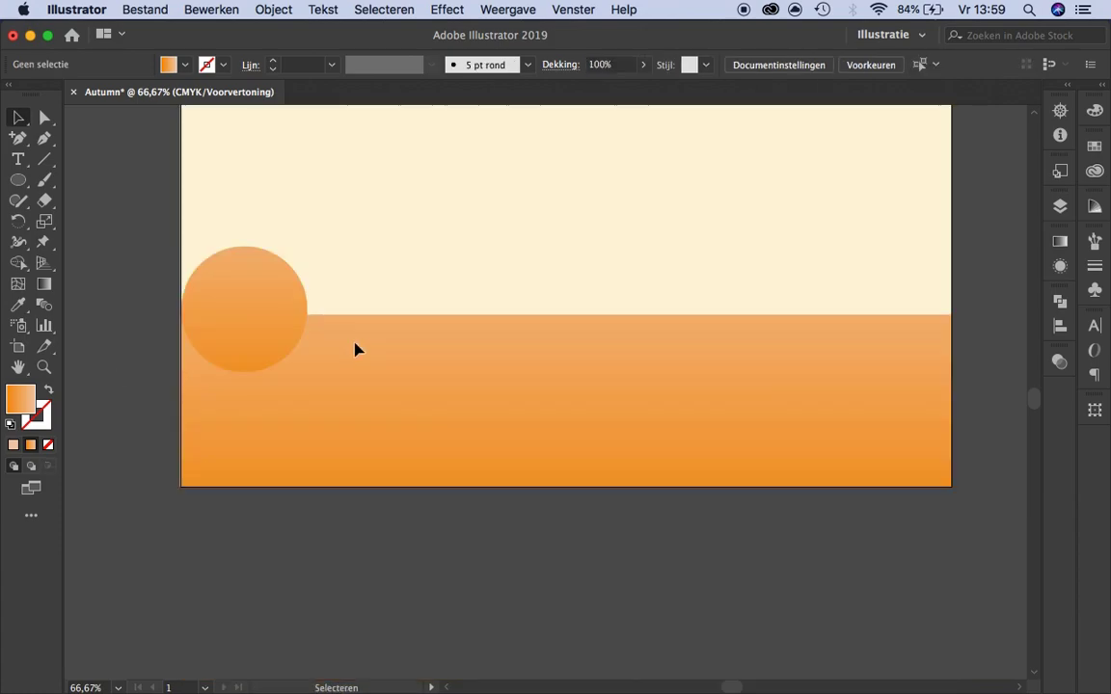
{"action": "mouse_move", "coordinate": [410, 279]}
{"action": "left_mouse_down"}
{"action": "mouse_move", "coordinate": [472, 285]}
{"action": "mouse_move", "coordinate": [389, 309]}
{"action": "left_mouse_up"}
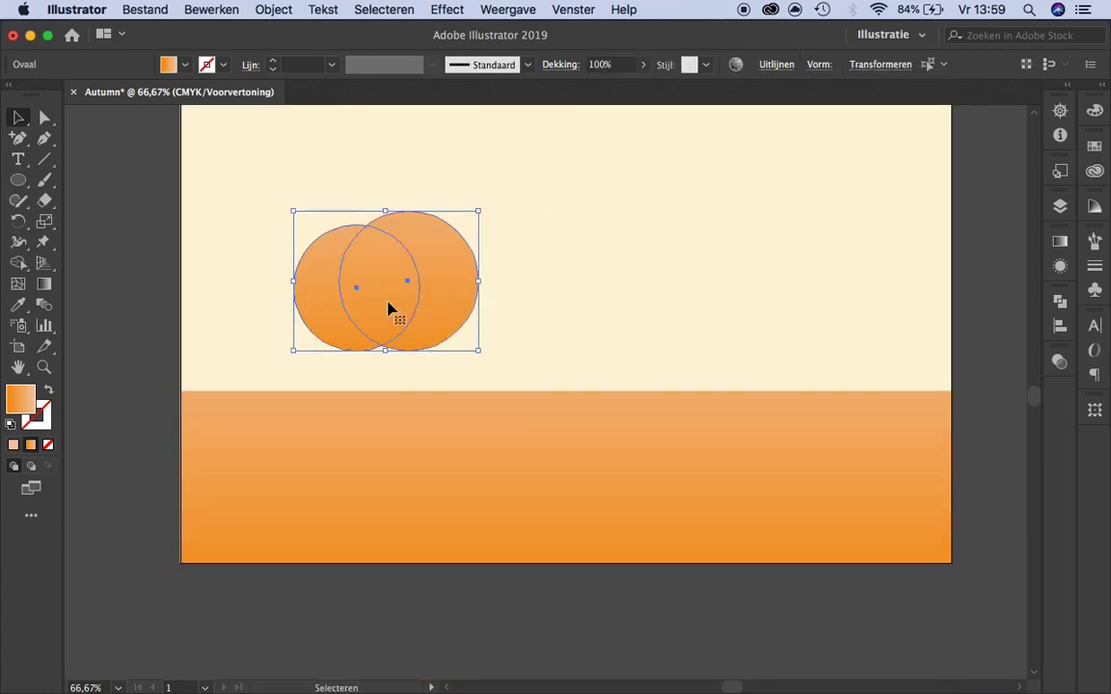
{"action": "left_click_drag", "start_coordinate": [279, 297], "coordinate": [503, 372]}
Cut the rectangle away with Pathfinder Minus Front and move the bush onto the left horizon.
{"action": "key", "text": "v"}
{"action": "key", "text": "shift+ctrl+F9"}
{"action": "left_click", "coordinate": [879, 339]}
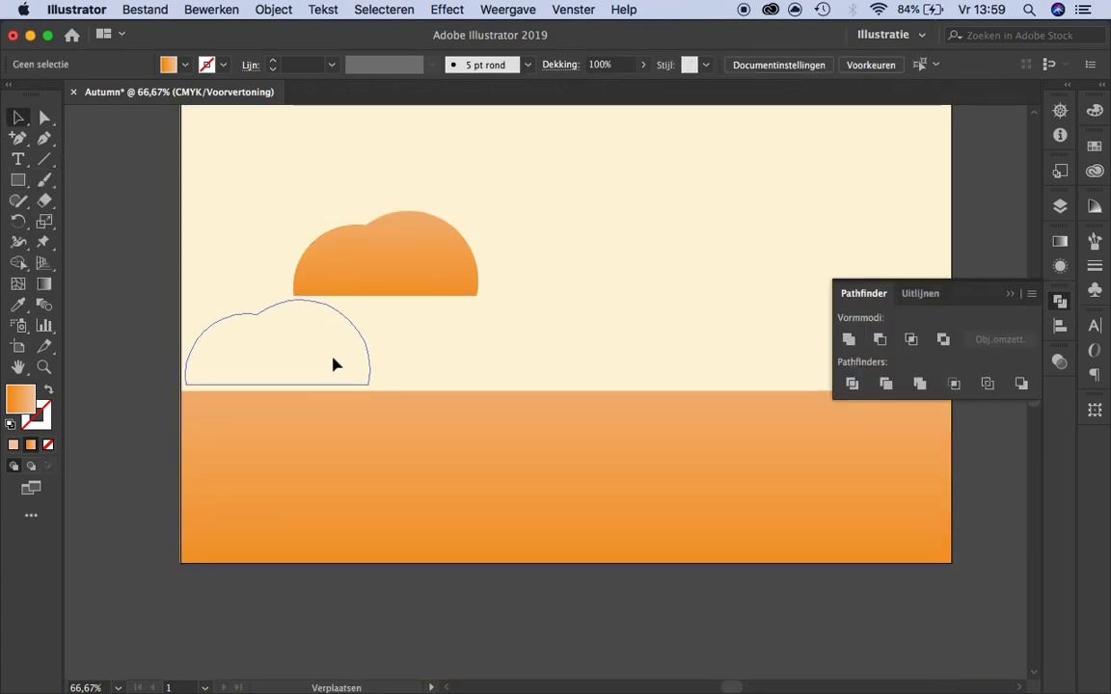
{"action": "left_click_drag", "start_coordinate": [265, 274], "coordinate": [155, 366]}
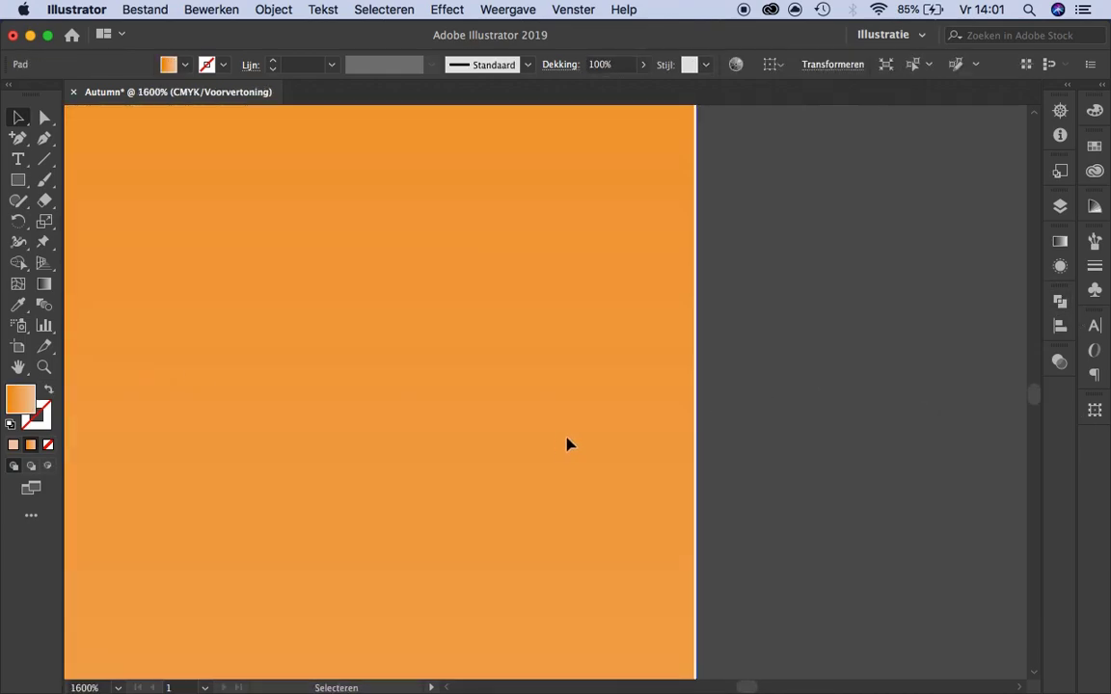
Draw thin branches with the Pen tool and stretch the brown trunk's top edge upward.
{"action": "left_click", "coordinate": [949, 349]}
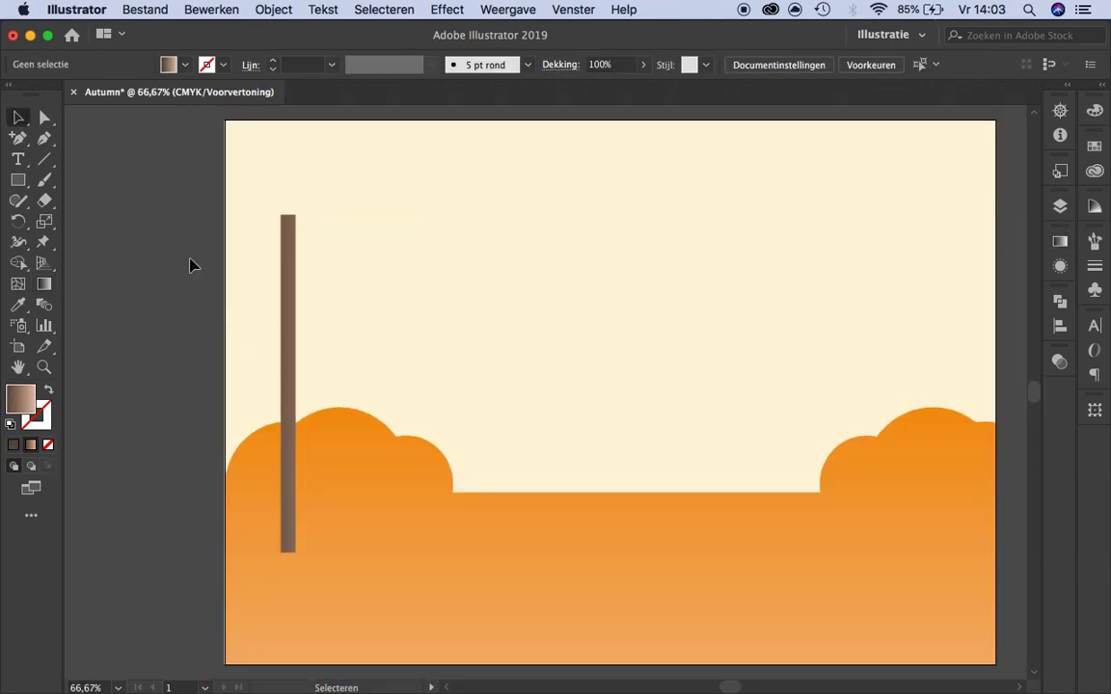
{"action": "key", "text": "p"}
{"action": "key", "text": "ctrl+1"}
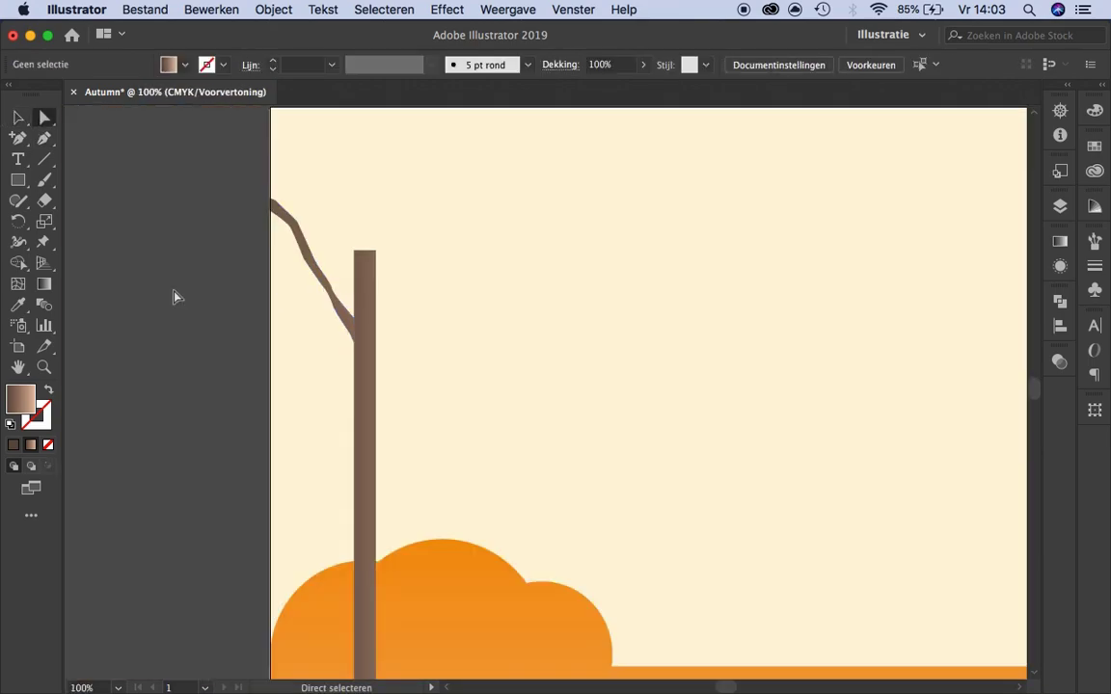
{"action": "key", "text": "p"}
{"action": "scroll", "coordinate": [320, 294], "scroll_direction": "up", "scroll_amount": 2}
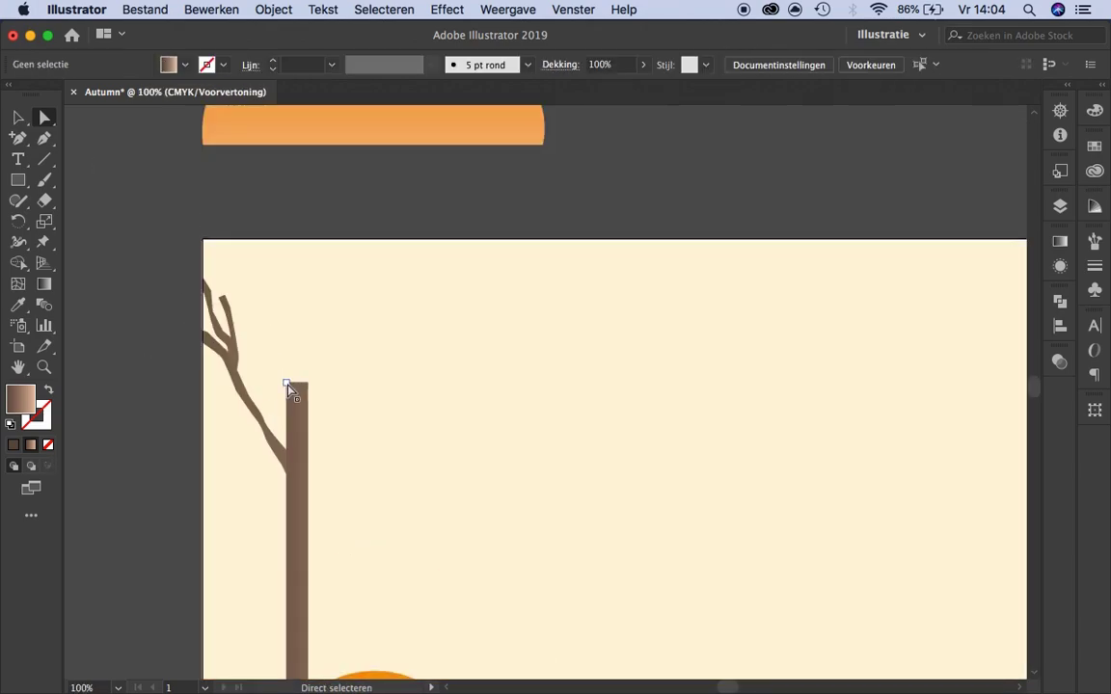
{"action": "left_click_drag", "start_coordinate": [287, 387], "coordinate": [308, 370]}
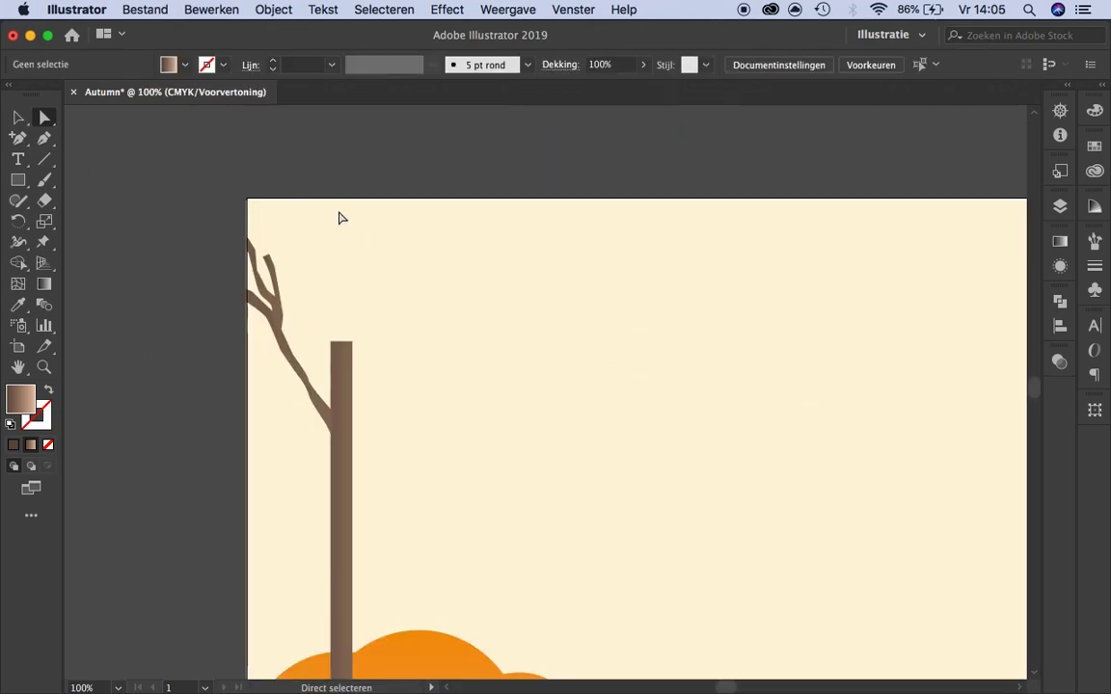
Draw forked branch shapes with the Pen tool and Unite them with the trunk.
{"action": "left_click", "coordinate": [44, 138]}
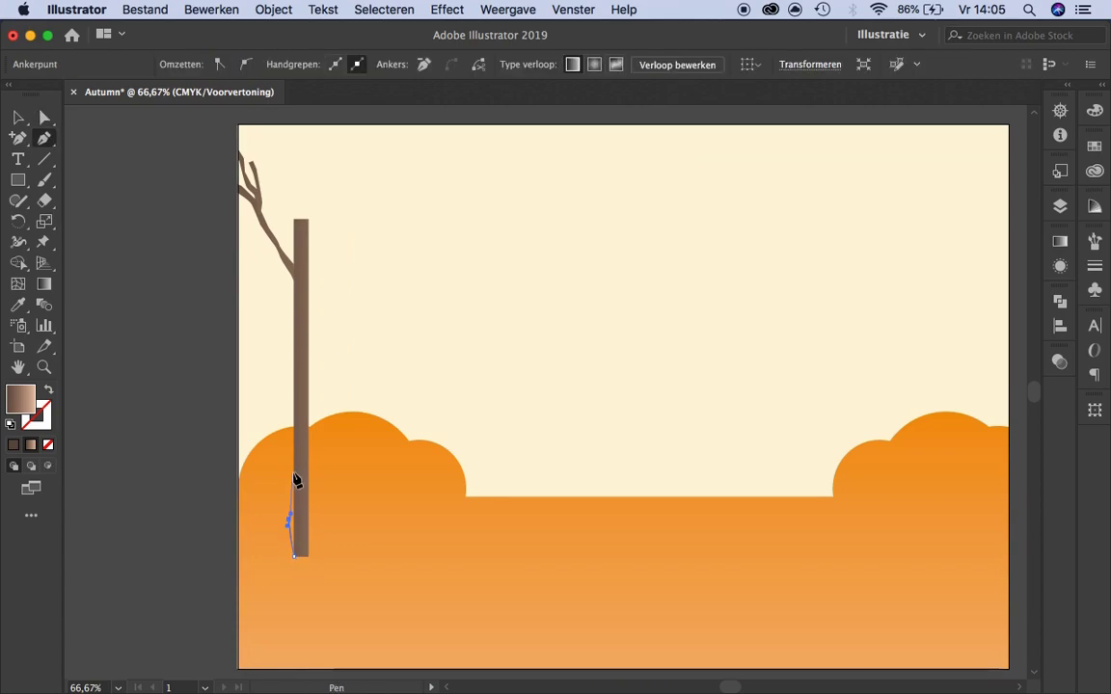
{"action": "left_click", "coordinate": [19, 117]}
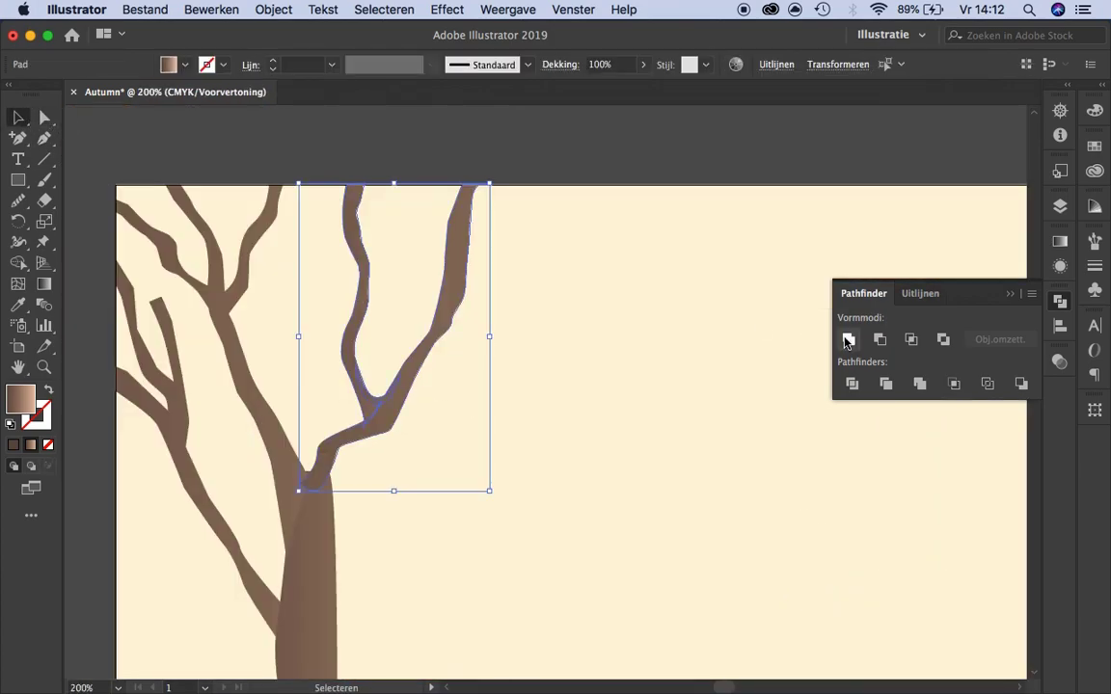
{"action": "left_click", "coordinate": [436, 435]}
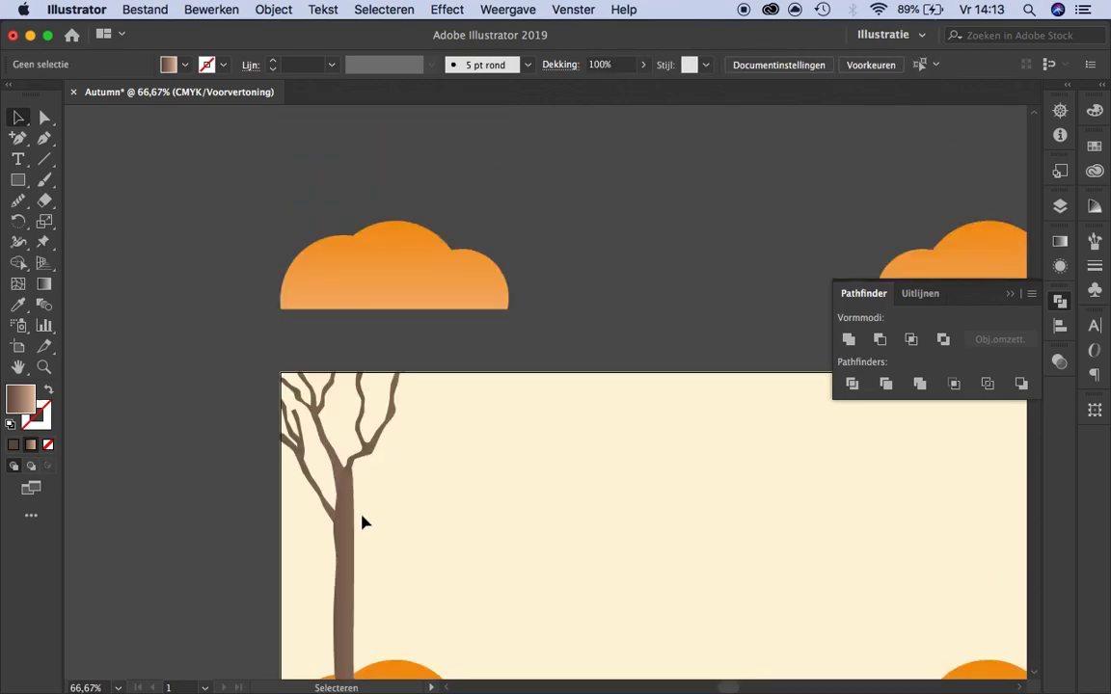
Zoom in on the thin upper branch and select its tip anchors with Direct Selection.
{"action": "left_click", "coordinate": [462, 345]}
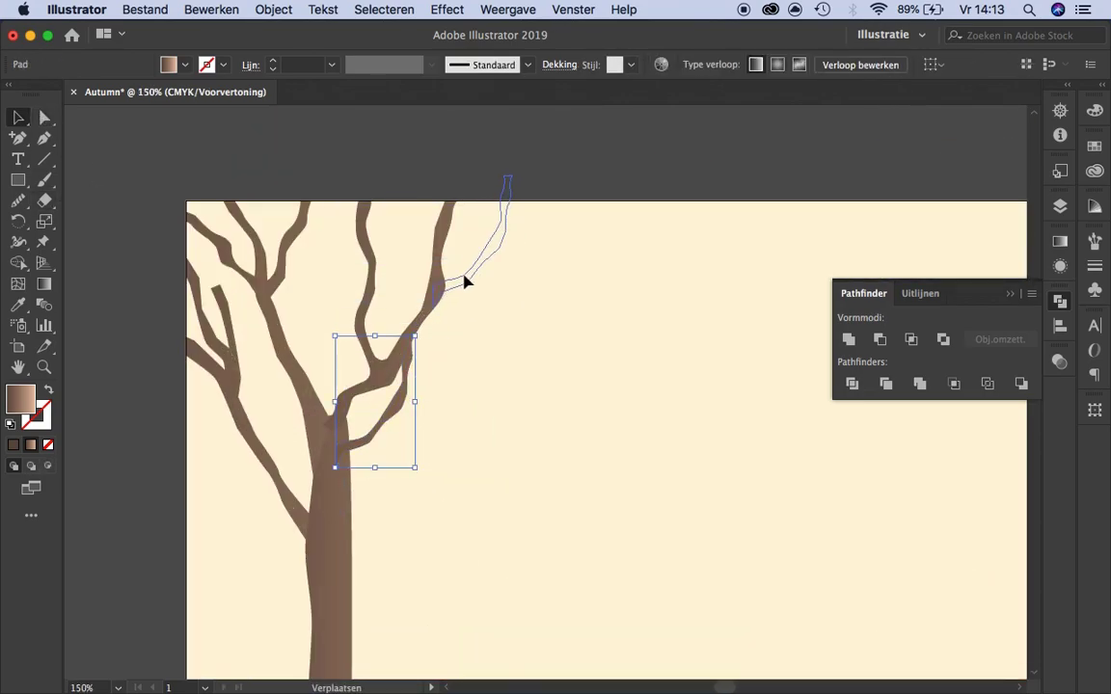
{"action": "key", "text": "a"}
{"action": "left_click", "coordinate": [500, 205]}
{"action": "key", "text": "ctrl+plus"}
{"action": "key", "text": "ctrl+plus"}
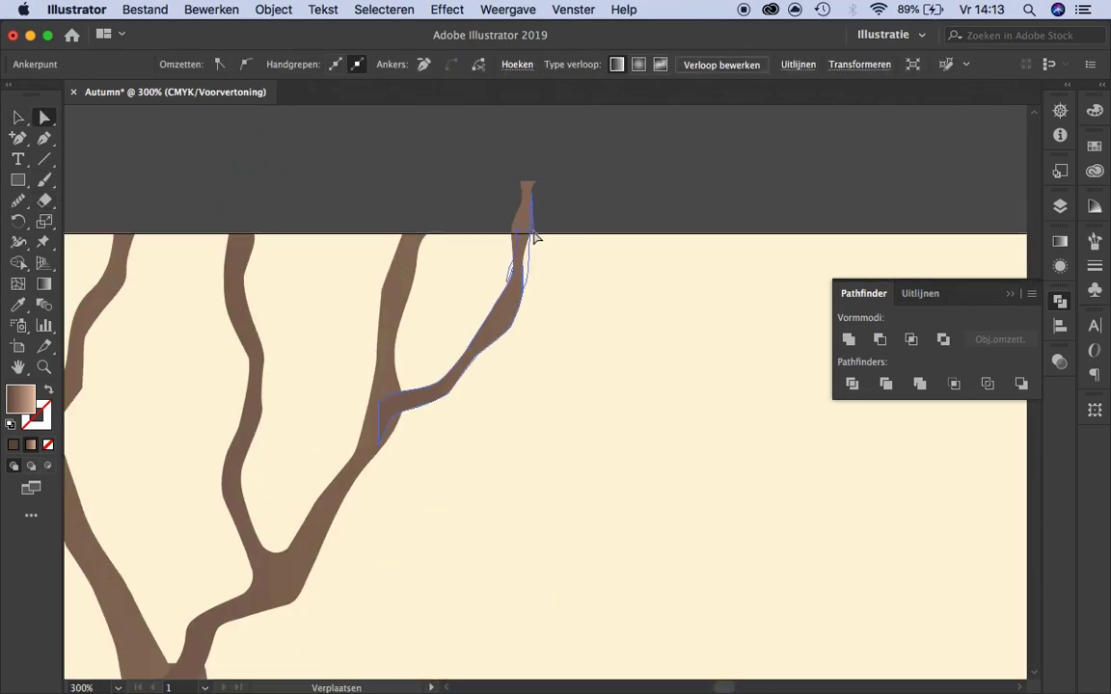
{"action": "key", "text": "p"}
{"action": "key", "text": "ctrl+plus"}
{"action": "key", "text": "ctrl+plus"}
{"action": "key", "text": "ctrl+plus"}
{"action": "left_click", "coordinate": [487, 266]}
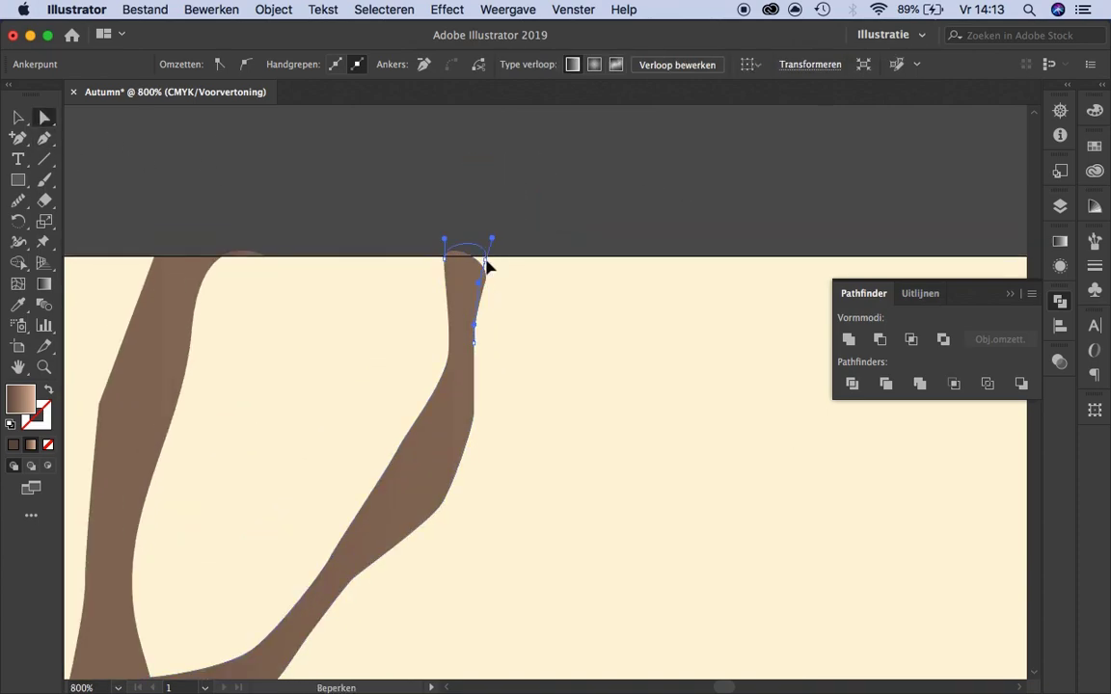
{"action": "key", "text": "ctrl+shift+a"}
Adjust the anchors near the branch tip to round it off.
{"action": "scroll", "coordinate": [463, 257], "scroll_direction": "down", "scroll_amount": 5}
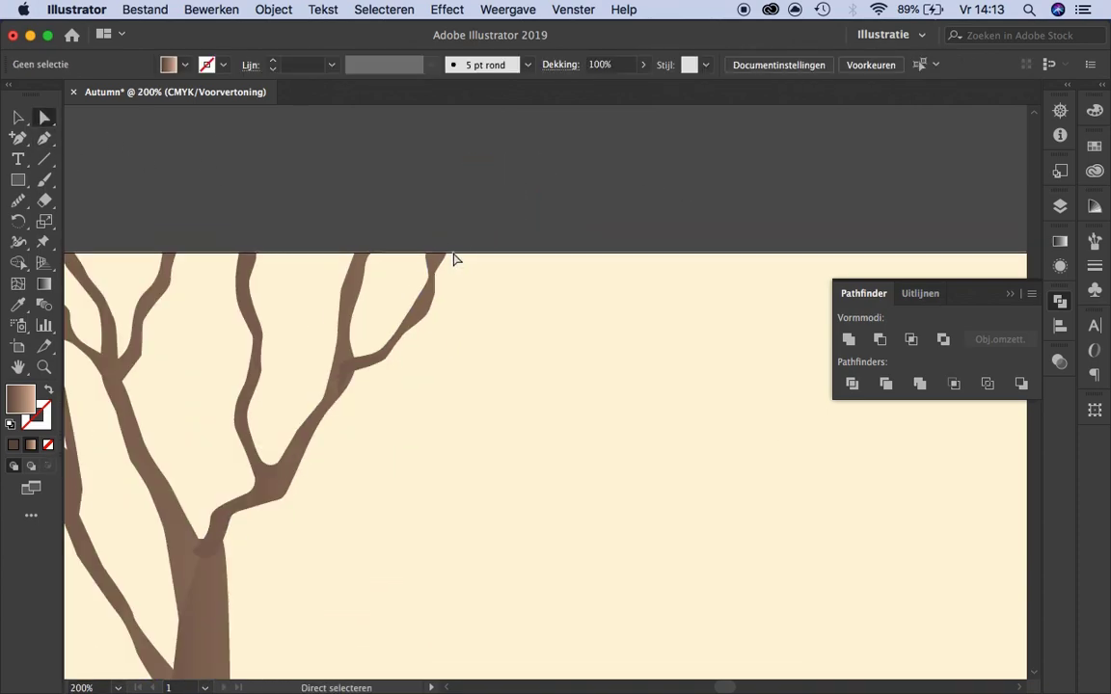
{"action": "scroll", "coordinate": [473, 199], "scroll_direction": "up", "scroll_amount": 6}
{"action": "scroll", "coordinate": [473, 198], "scroll_direction": "up", "scroll_amount": 1}
{"action": "scroll", "coordinate": [572, 250], "scroll_direction": "down", "scroll_amount": 3}
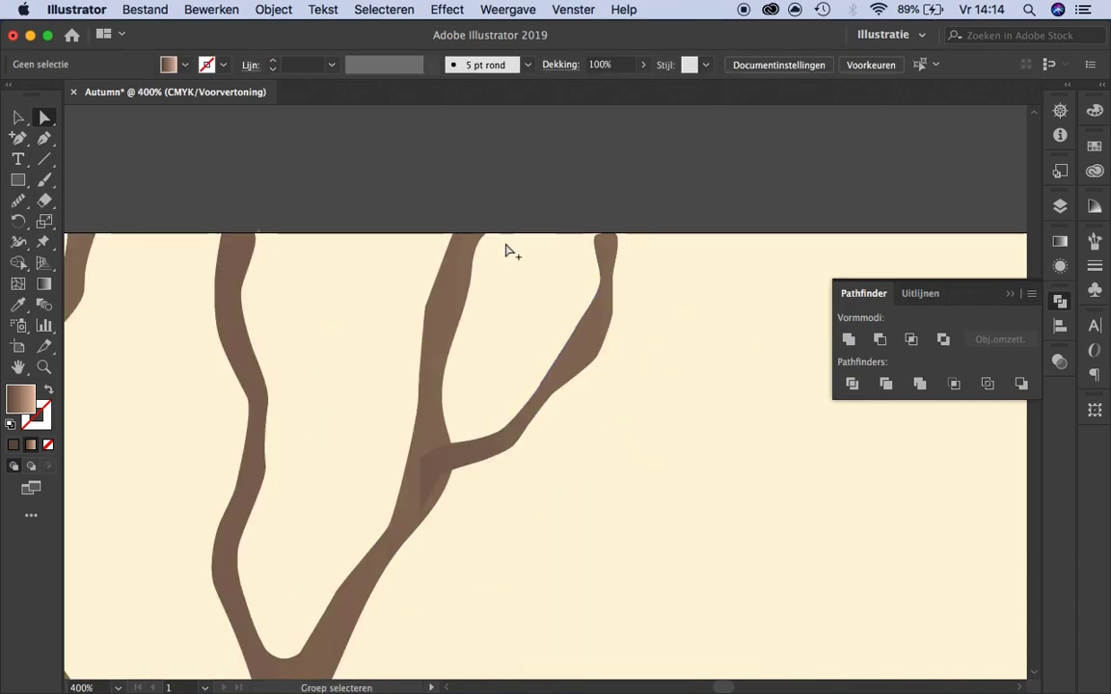
{"action": "scroll", "coordinate": [506, 248], "scroll_direction": "up", "scroll_amount": 2}
{"action": "left_click", "coordinate": [581, 279]}
{"action": "scroll", "coordinate": [676, 349], "scroll_direction": "up", "scroll_amount": 2}
{"action": "key", "text": "ctrl+shift+a"}
Select a tree branch and set up Reflect to mirror it.
{"action": "key", "text": "m"}
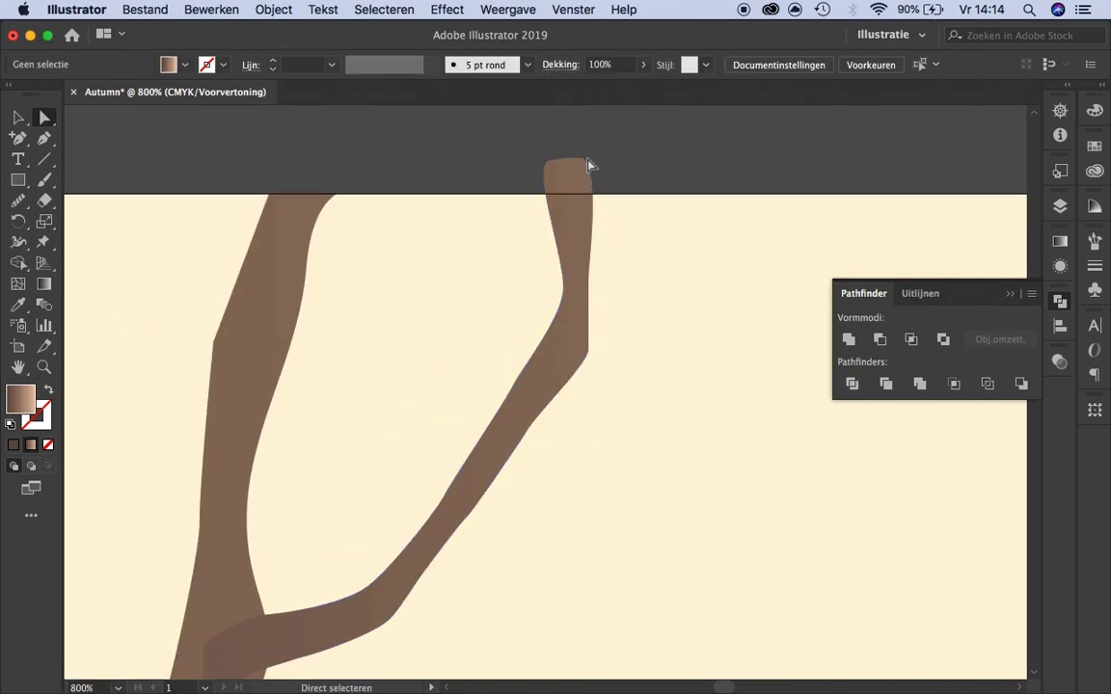
{"action": "key", "text": "ctrl+shift+a"}
{"action": "scroll", "coordinate": [508, 222], "scroll_direction": "down", "scroll_amount": 4}
{"action": "scroll", "coordinate": [549, 295], "scroll_direction": "down", "scroll_amount": 2}
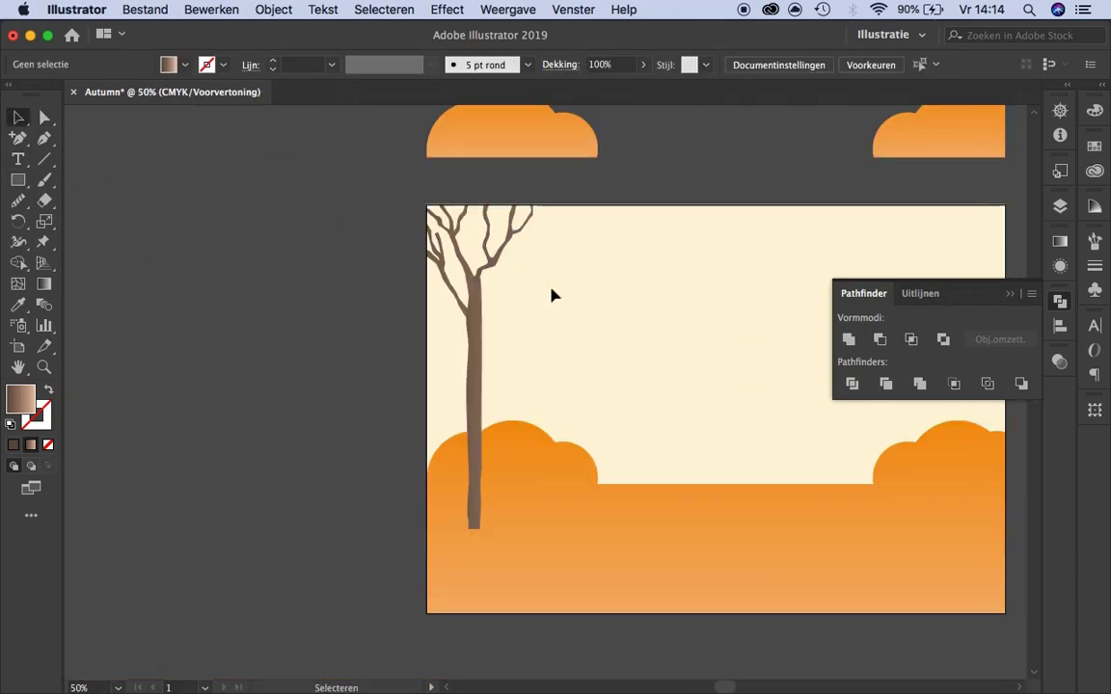
{"action": "scroll", "coordinate": [520, 265], "scroll_direction": "up", "scroll_amount": 1}
{"action": "scroll", "coordinate": [521, 265], "scroll_direction": "up", "scroll_amount": 3}
{"action": "left_click", "coordinate": [236, 429]}
{"action": "key", "text": "o"}
{"action": "left_click", "coordinate": [356, 424], "text": "alt"}
Copy the mirrored branch onto the tree's right side and remove an anchor near its tip.
{"action": "left_click", "coordinate": [768, 465]}
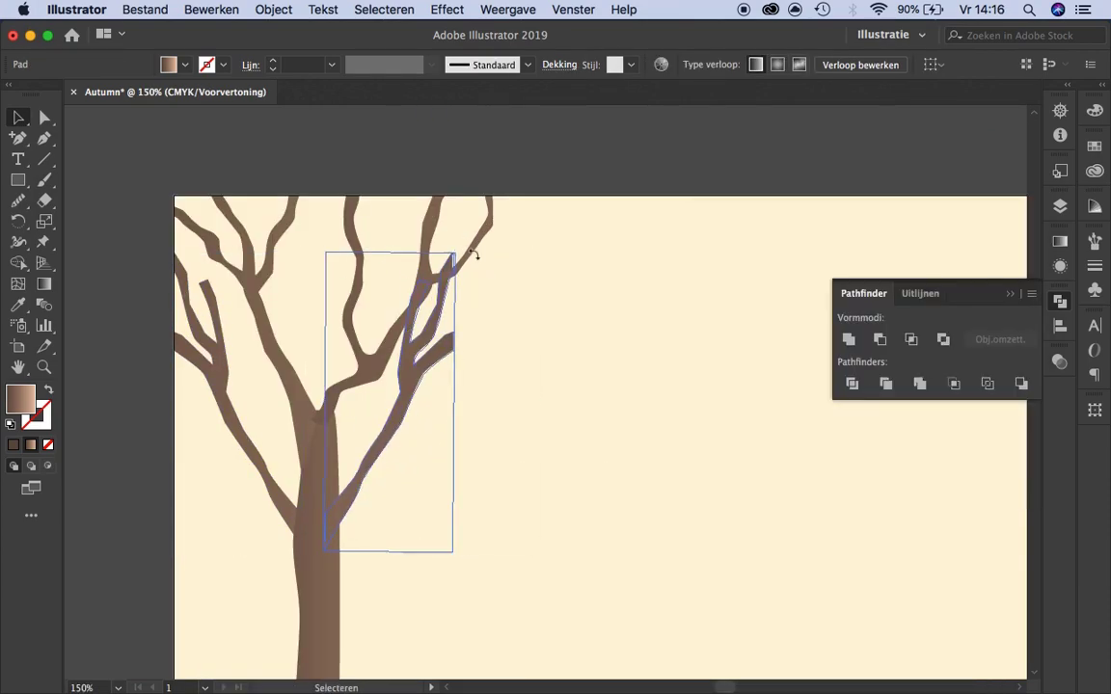
{"action": "left_click_drag", "start_coordinate": [476, 251], "coordinate": [539, 289]}
{"action": "scroll", "coordinate": [311, 448], "scroll_direction": "down", "scroll_amount": 3}
{"action": "scroll", "coordinate": [540, 394], "scroll_direction": "up", "scroll_amount": 4}
{"action": "left_click", "coordinate": [587, 244]}
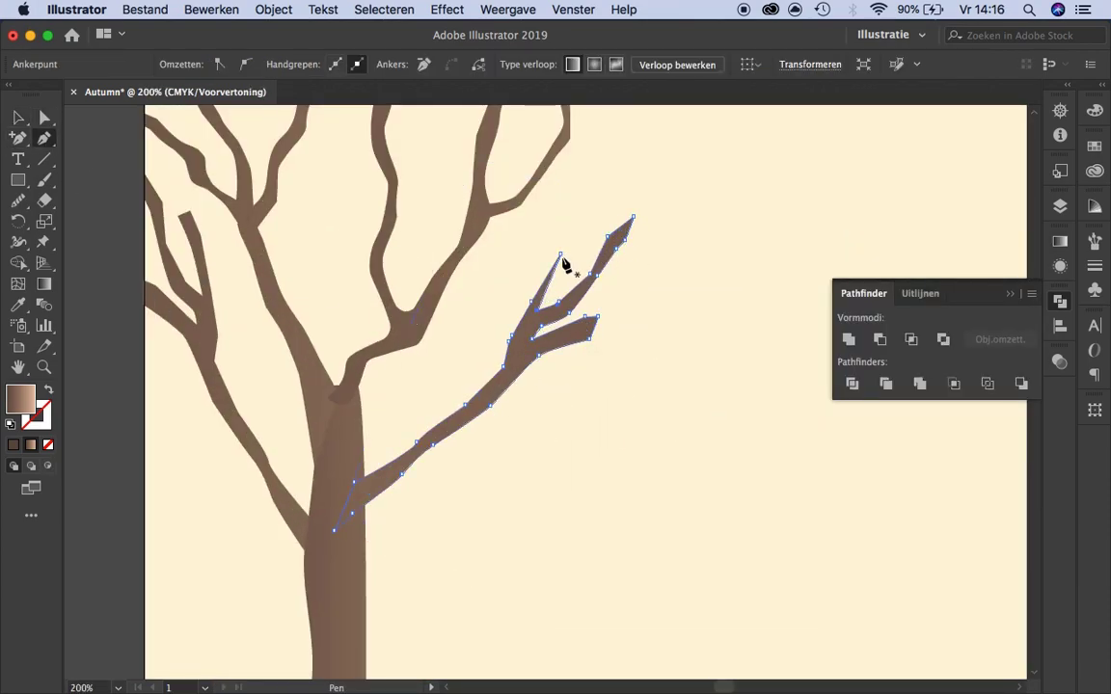
{"action": "left_click", "coordinate": [706, 326]}
Review the new right-hand forked branch and return to the Selection tool.
{"action": "scroll", "coordinate": [298, 377], "scroll_direction": "down", "scroll_amount": 4}
{"action": "scroll", "coordinate": [488, 218], "scroll_direction": "up", "scroll_amount": 3}
{"action": "scroll", "coordinate": [546, 315], "scroll_direction": "up", "scroll_amount": 3}
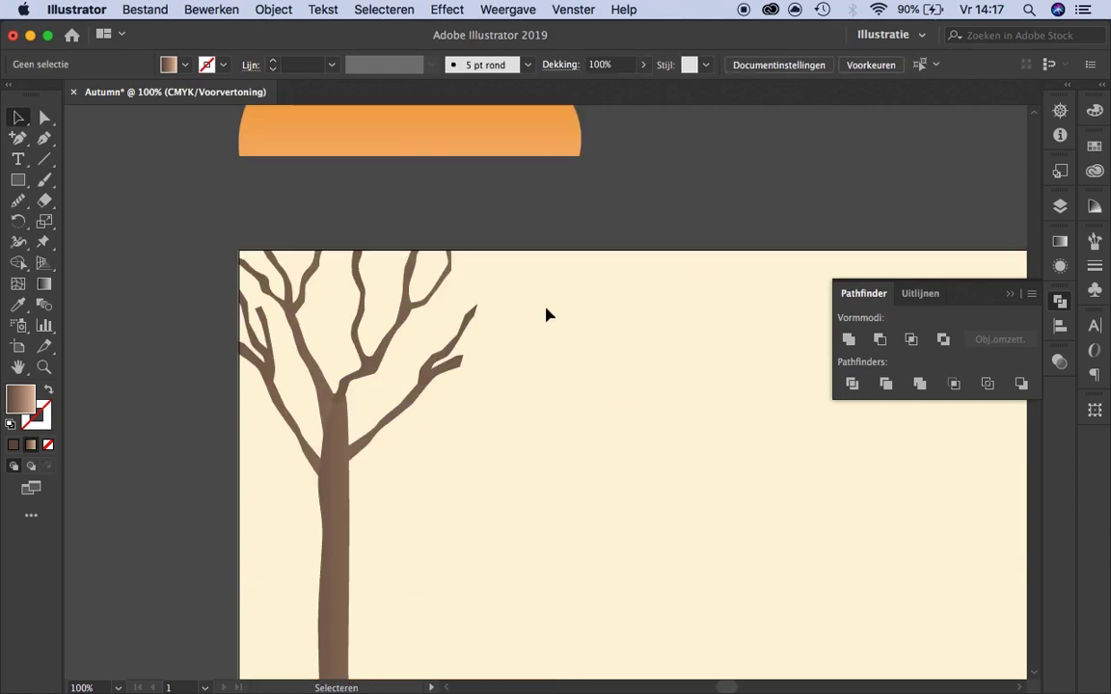
{"action": "scroll", "coordinate": [328, 328], "scroll_direction": "down", "scroll_amount": 2}
{"action": "scroll", "coordinate": [333, 338], "scroll_direction": "up", "scroll_amount": 3}
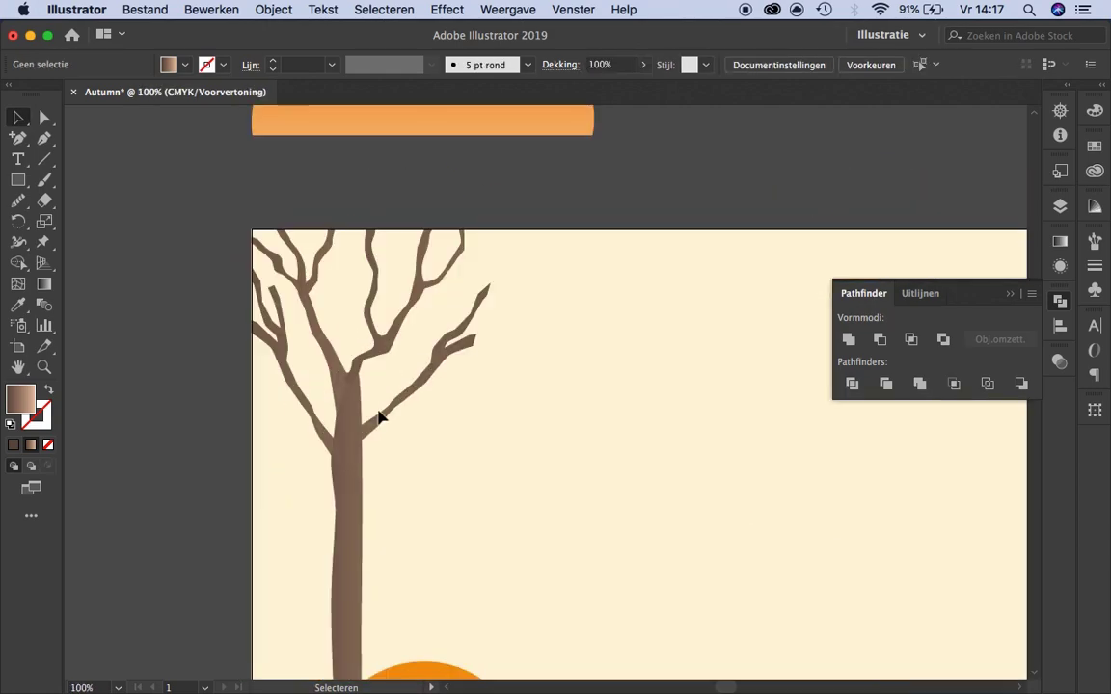
{"action": "left_click", "coordinate": [512, 369]}
{"action": "scroll", "coordinate": [309, 339], "scroll_direction": "up", "scroll_amount": 3}
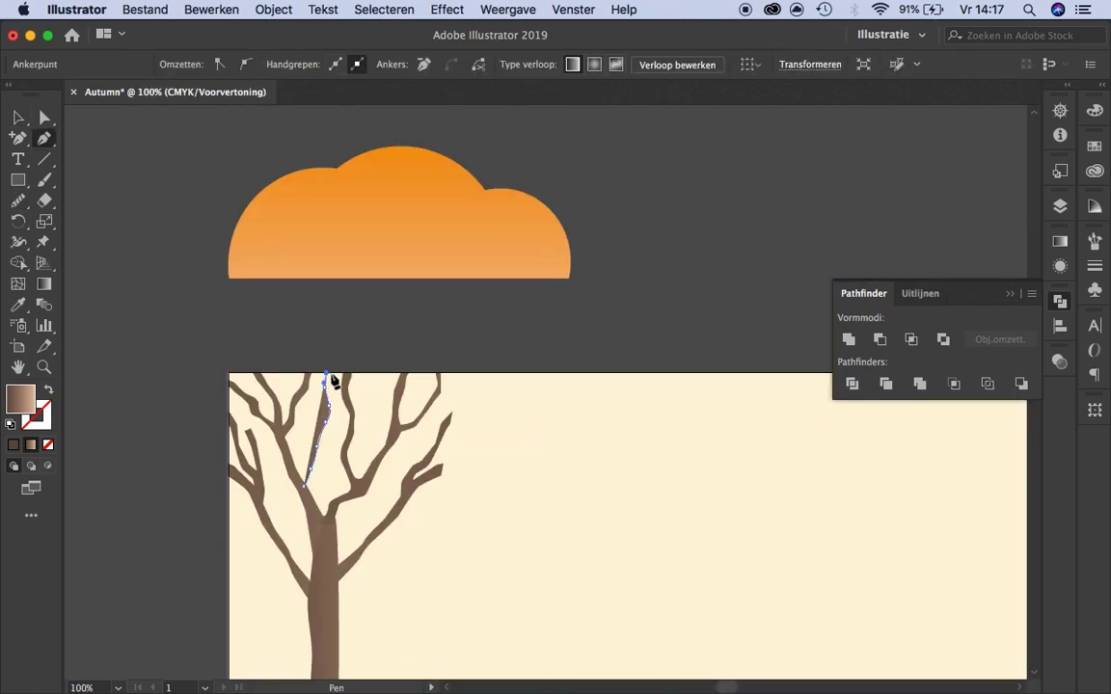
{"action": "key", "text": "v"}
{"action": "left_click", "coordinate": [288, 285]}
Select the whole tree group and open Move settings to duplicate it.
{"action": "scroll", "coordinate": [288, 299], "scroll_direction": "up", "scroll_amount": 2}
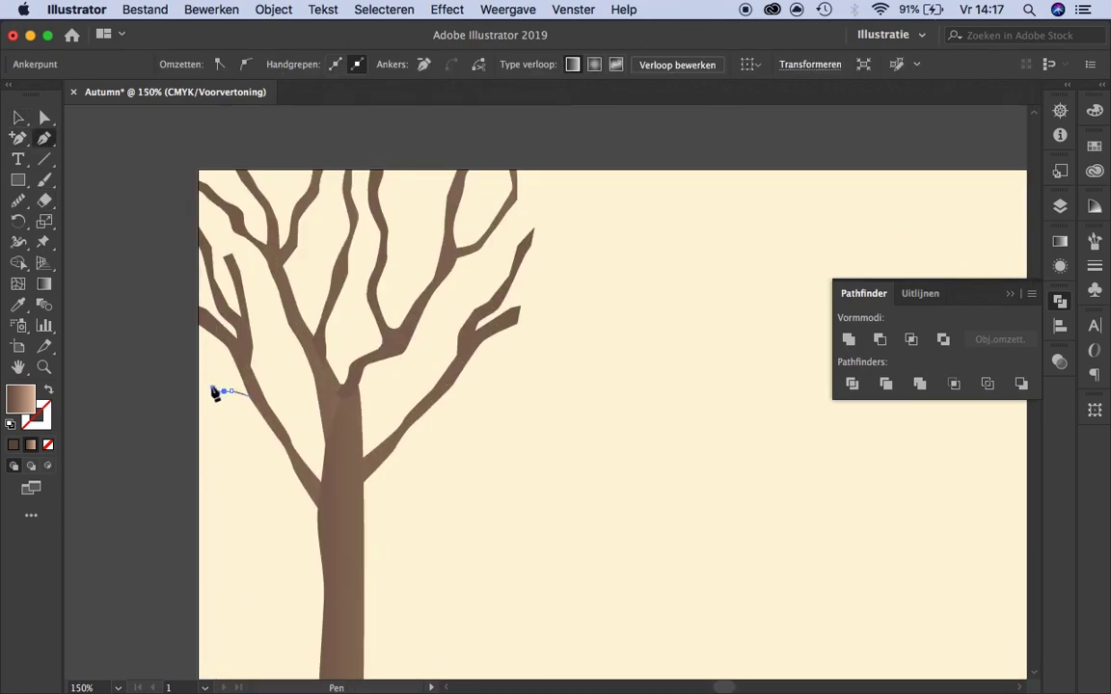
{"action": "key", "text": "v"}
{"action": "scroll", "coordinate": [221, 411], "scroll_direction": "down", "scroll_amount": 4}
{"action": "scroll", "coordinate": [221, 411], "scroll_direction": "up", "scroll_amount": 1}
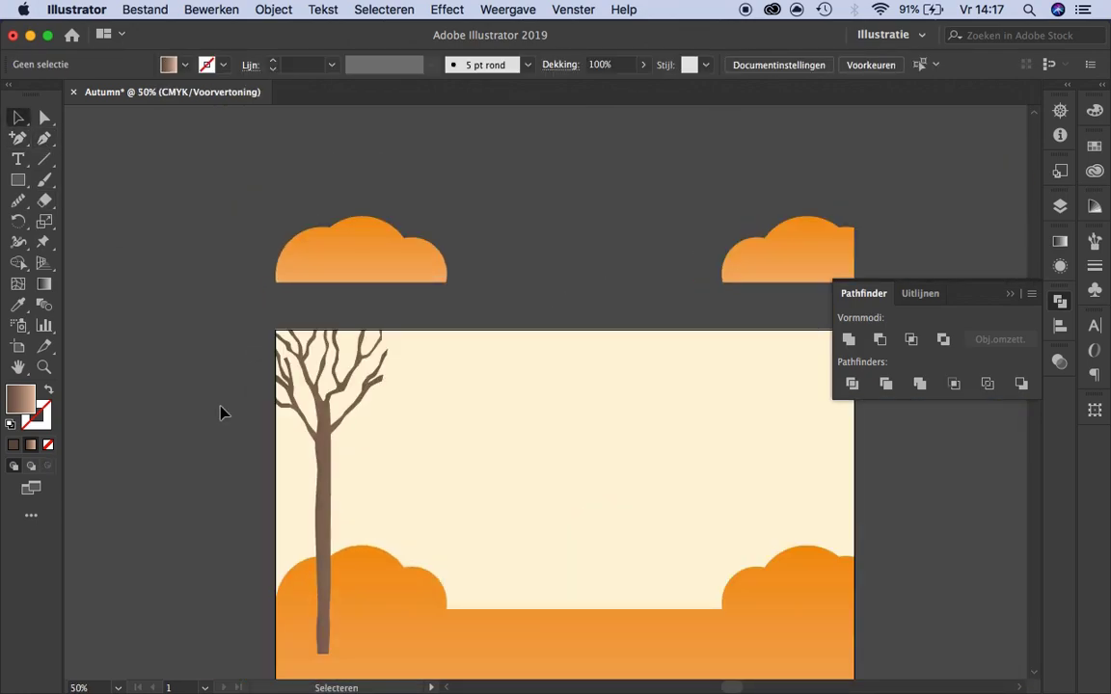
{"action": "scroll", "coordinate": [315, 404], "scroll_direction": "up", "scroll_amount": 2}
{"action": "scroll", "coordinate": [238, 296], "scroll_direction": "down", "scroll_amount": 3}
{"action": "left_click", "coordinate": [277, 308]}
{"action": "scroll", "coordinate": [277, 308], "scroll_direction": "up", "scroll_amount": 1}
{"action": "scroll", "coordinate": [255, 322], "scroll_direction": "up", "scroll_amount": 2}
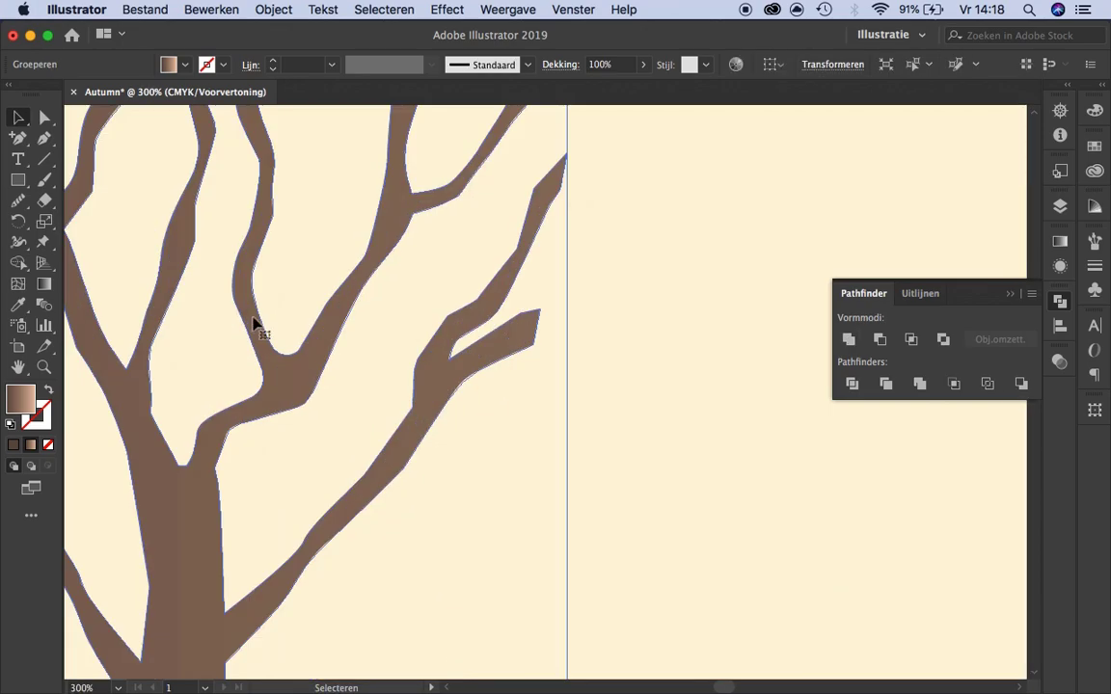
{"action": "scroll", "coordinate": [282, 323], "scroll_direction": "down", "scroll_amount": 3}
{"action": "left_click", "coordinate": [273, 331]}
{"action": "scroll", "coordinate": [273, 331], "scroll_direction": "up", "scroll_amount": 2}
{"action": "scroll", "coordinate": [404, 463], "scroll_direction": "down", "scroll_amount": 2}
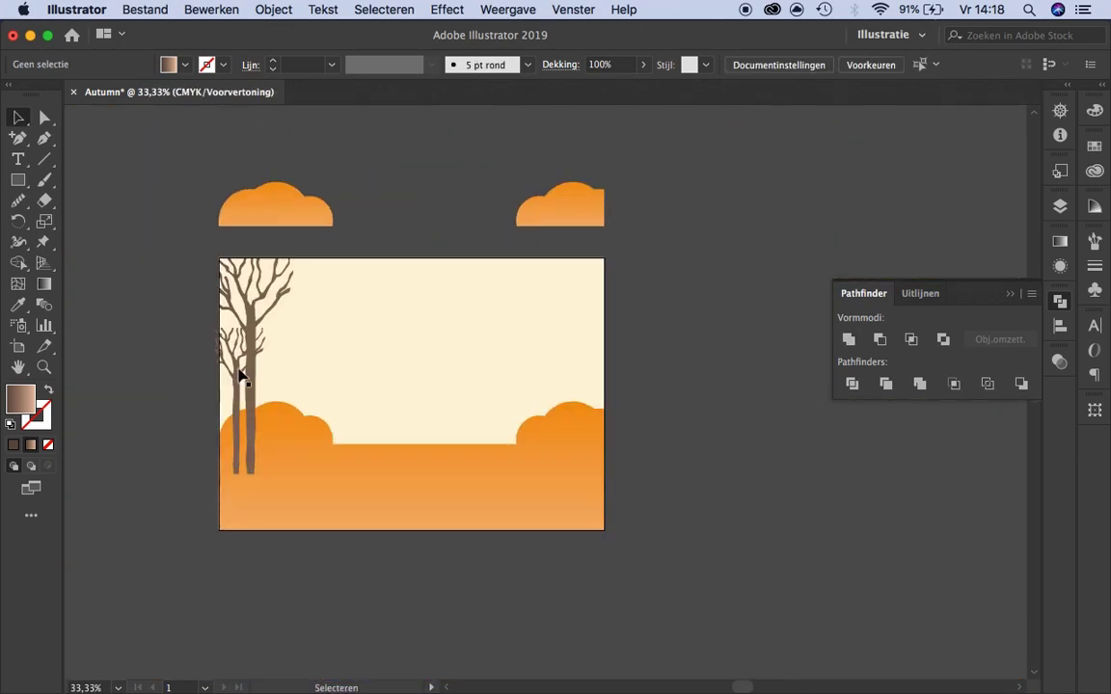
{"action": "key", "text": "Return"}
Place the moved tree copy and select the trunk's highlight streaks.
{"action": "left_click", "coordinate": [582, 461]}
{"action": "key", "text": "p"}
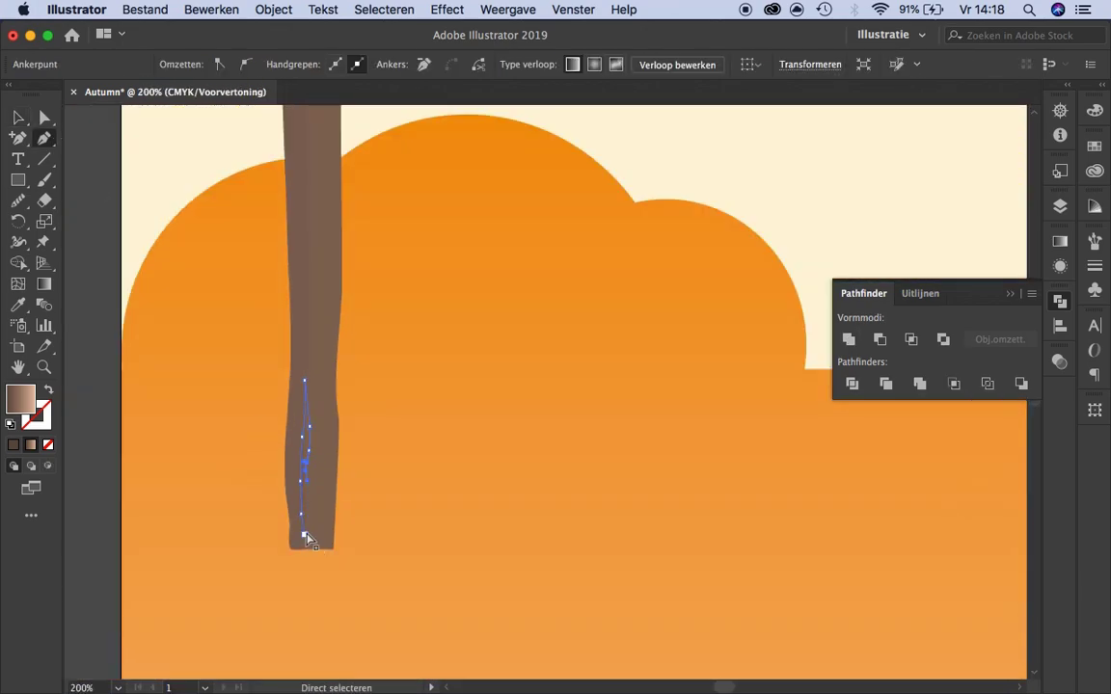
{"action": "key", "text": "a"}
{"action": "scroll", "coordinate": [318, 327], "scroll_direction": "down", "scroll_amount": 2}
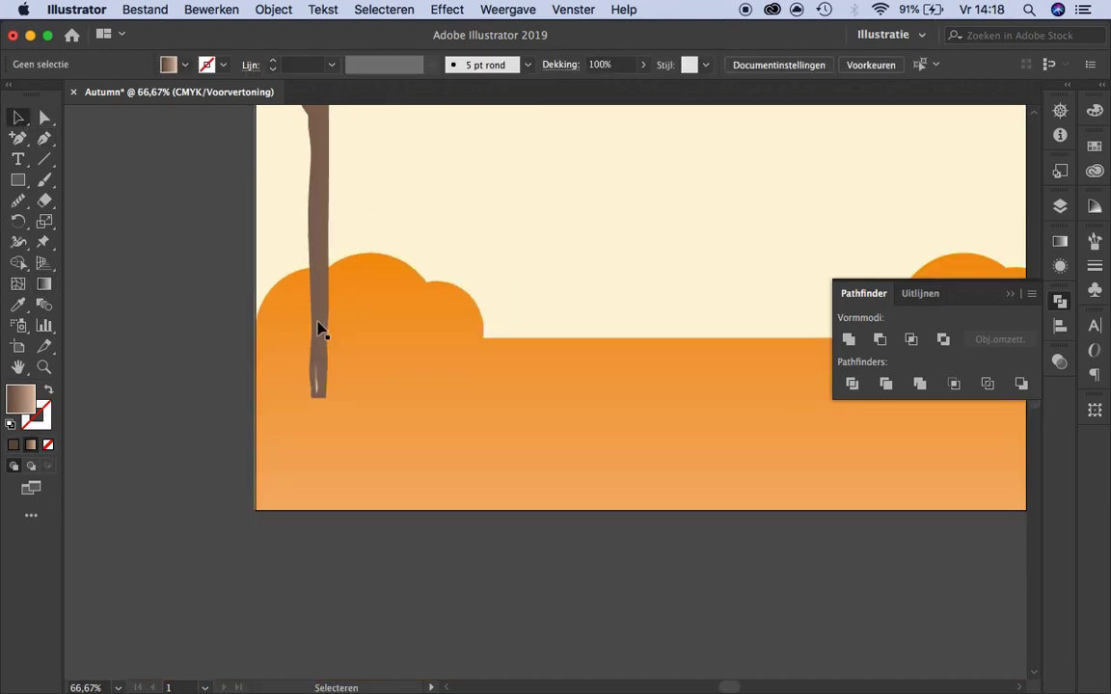
{"action": "left_click", "coordinate": [322, 453]}
{"action": "scroll", "coordinate": [377, 416], "scroll_direction": "up", "scroll_amount": 1}
{"action": "scroll", "coordinate": [377, 416], "scroll_direction": "up", "scroll_amount": 1}
Give the trunk highlights a brown-to-light gradient at 180°.
{"action": "key", "text": "g"}
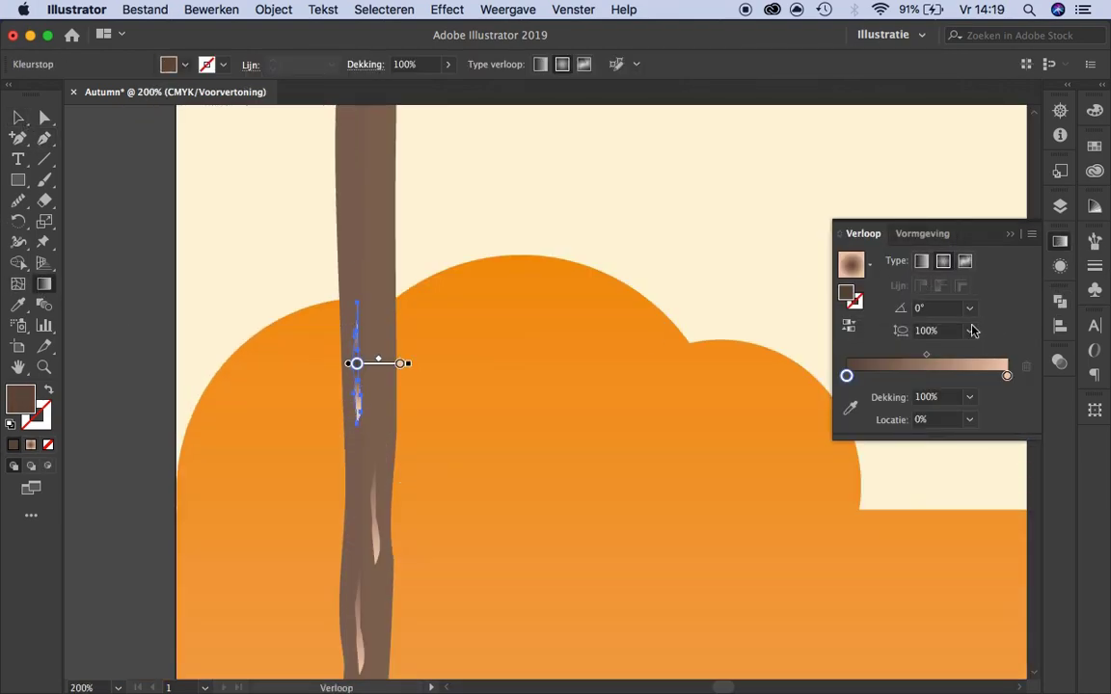
{"action": "key", "text": "v"}
{"action": "left_click", "coordinate": [630, 198]}
{"action": "scroll", "coordinate": [386, 367], "scroll_direction": "down", "scroll_amount": 1}
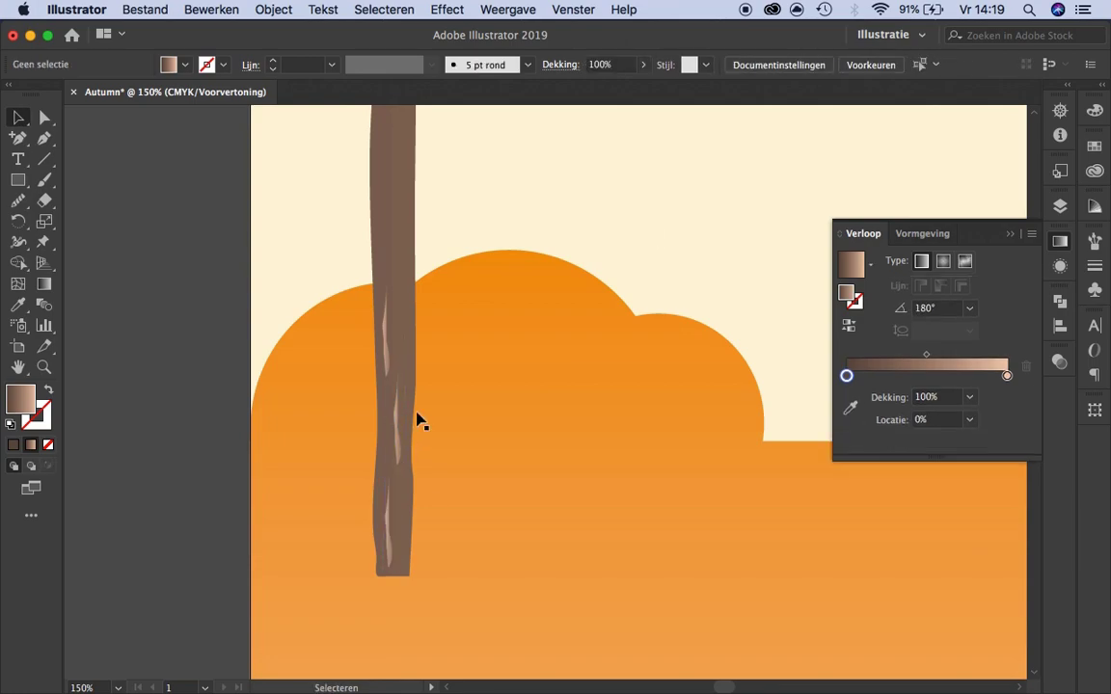
{"action": "scroll", "coordinate": [419, 421], "scroll_direction": "up", "scroll_amount": 2}
Deselect and look over the streaked trunk.
{"action": "left_click", "coordinate": [375, 361]}
{"action": "scroll", "coordinate": [366, 404], "scroll_direction": "down", "scroll_amount": 2}
{"action": "scroll", "coordinate": [385, 364], "scroll_direction": "up", "scroll_amount": 1}
{"action": "scroll", "coordinate": [347, 328], "scroll_direction": "down", "scroll_amount": 2}
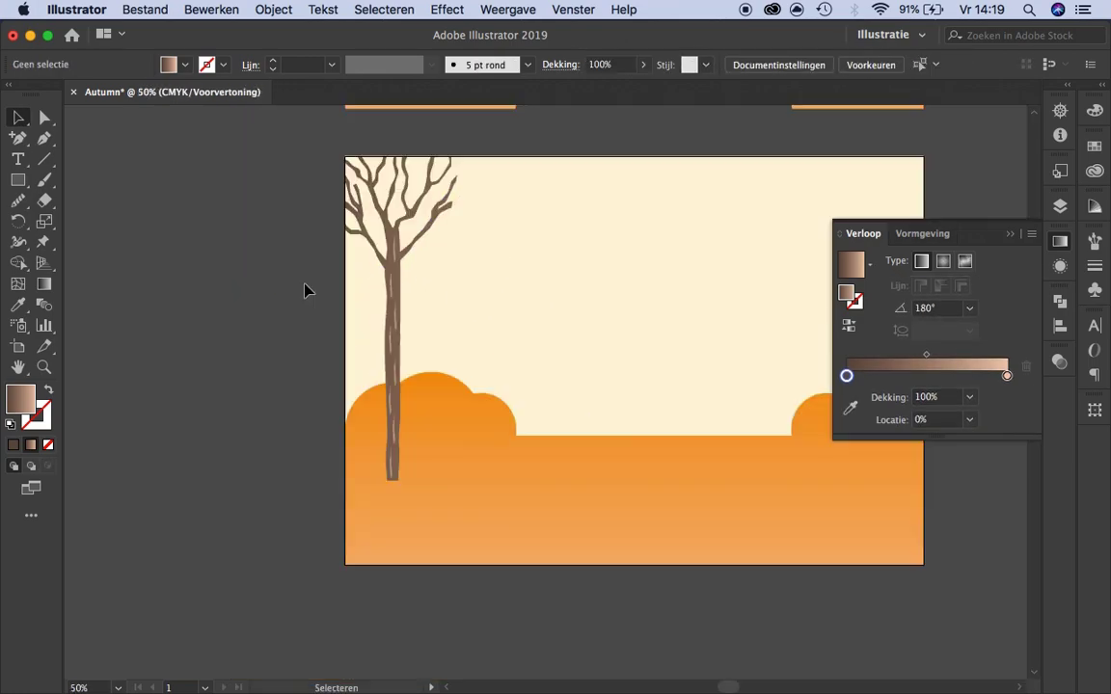
{"action": "scroll", "coordinate": [328, 299], "scroll_direction": "up", "scroll_amount": 1}
{"action": "scroll", "coordinate": [332, 444], "scroll_direction": "up", "scroll_amount": 2}
{"action": "scroll", "coordinate": [290, 337], "scroll_direction": "down", "scroll_amount": 3}
{"action": "left_click", "coordinate": [268, 260]}
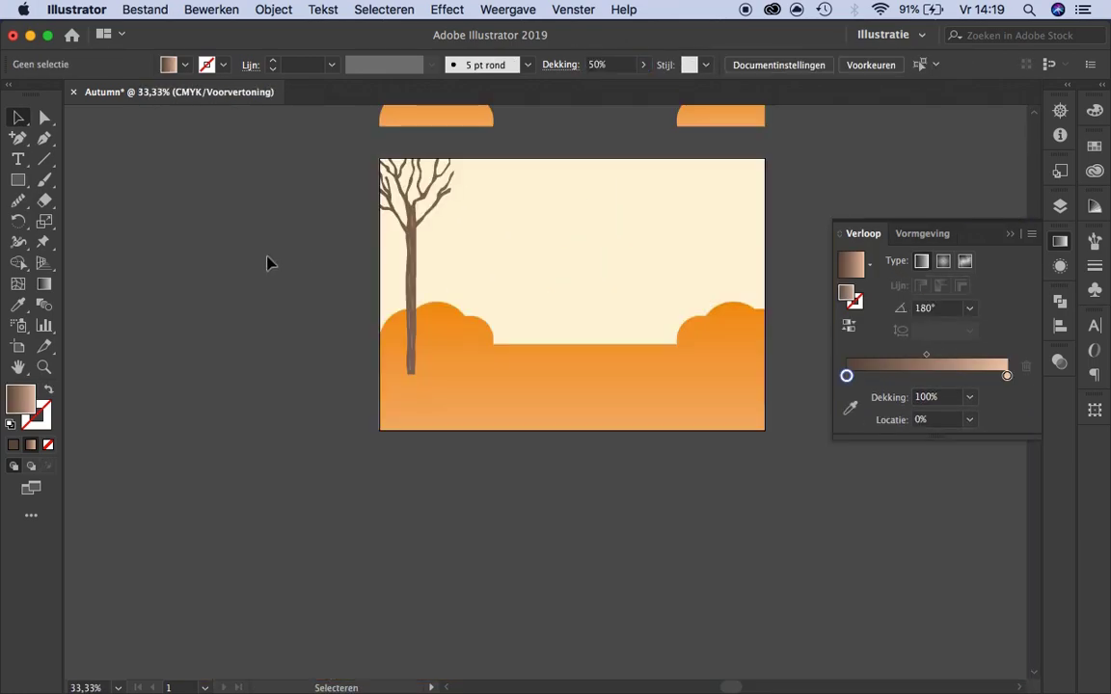
{"action": "scroll", "coordinate": [335, 261], "scroll_direction": "up", "scroll_amount": 3}
{"action": "scroll", "coordinate": [237, 332], "scroll_direction": "up", "scroll_amount": 1}
{"action": "key", "text": "p"}
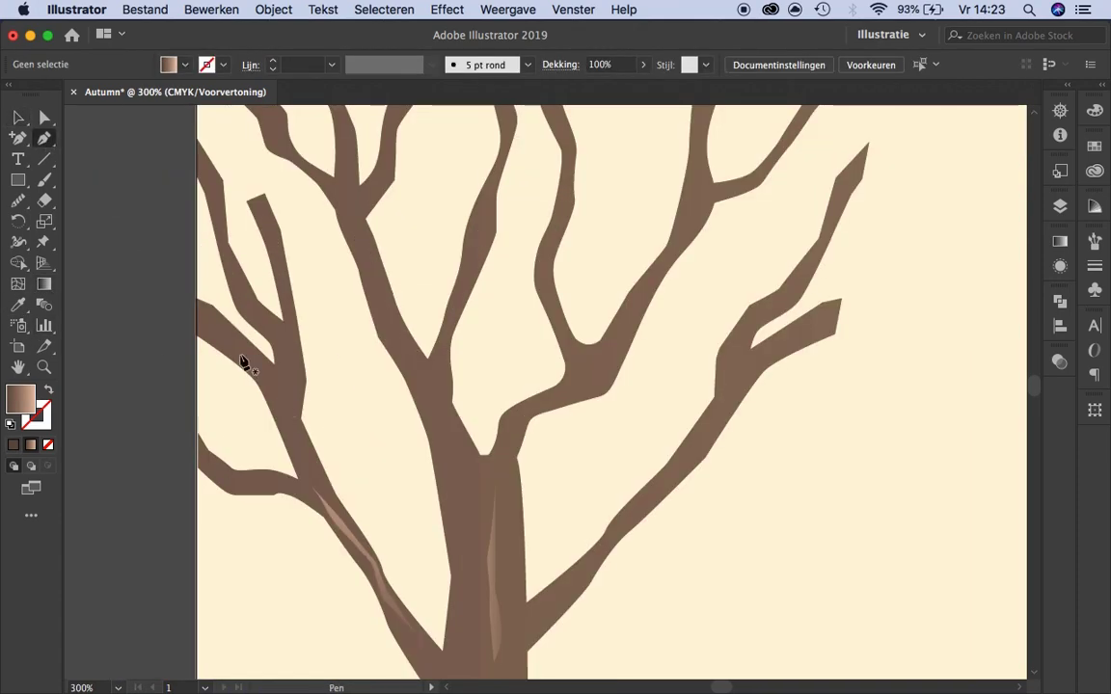
Inspect the branch paths' anchor points with Direct Selection.
{"action": "left_click", "coordinate": [21, 126]}
{"action": "scroll", "coordinate": [354, 486], "scroll_direction": "down", "scroll_amount": 5}
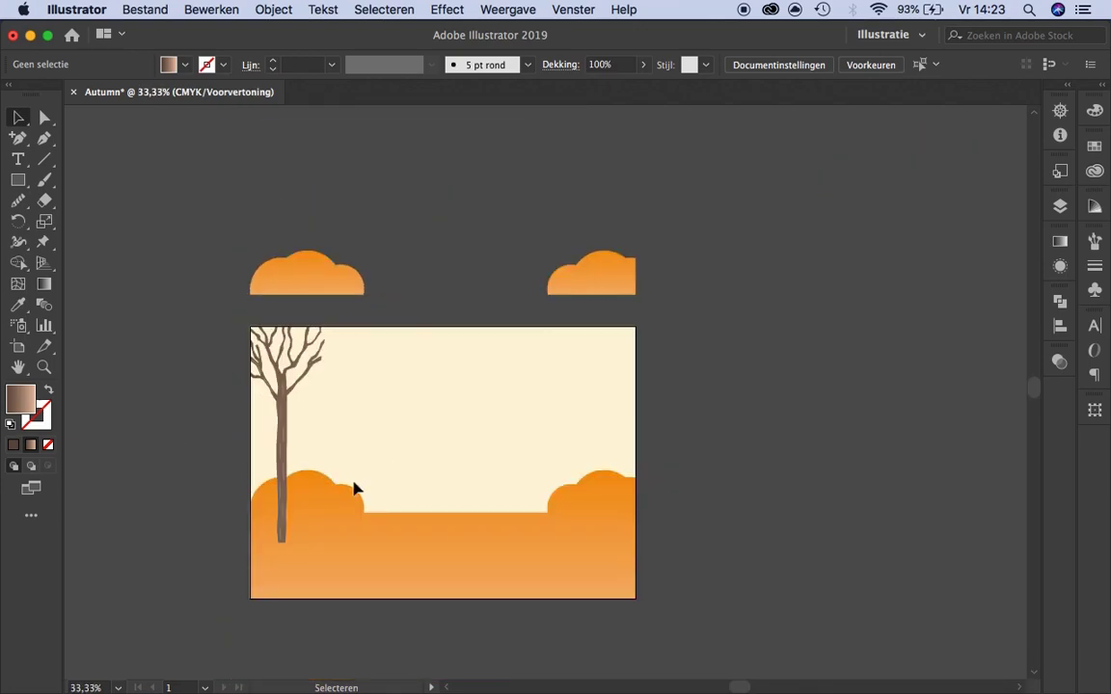
{"action": "scroll", "coordinate": [290, 456], "scroll_direction": "down", "scroll_amount": 1}
{"action": "scroll", "coordinate": [214, 332], "scroll_direction": "up", "scroll_amount": 2}
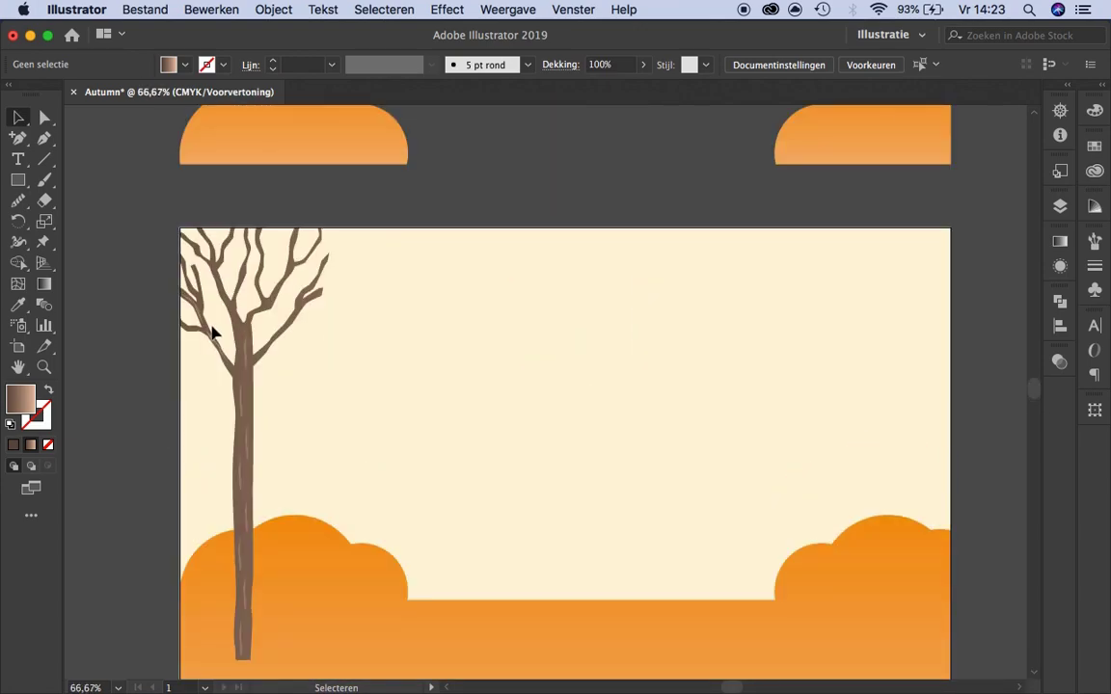
{"action": "scroll", "coordinate": [214, 333], "scroll_direction": "up", "scroll_amount": 3}
{"action": "key", "text": "a"}
{"action": "left_click", "coordinate": [193, 235]}
{"action": "scroll", "coordinate": [327, 307], "scroll_direction": "down", "scroll_amount": 3}
{"action": "scroll", "coordinate": [260, 323], "scroll_direction": "down", "scroll_amount": 2}
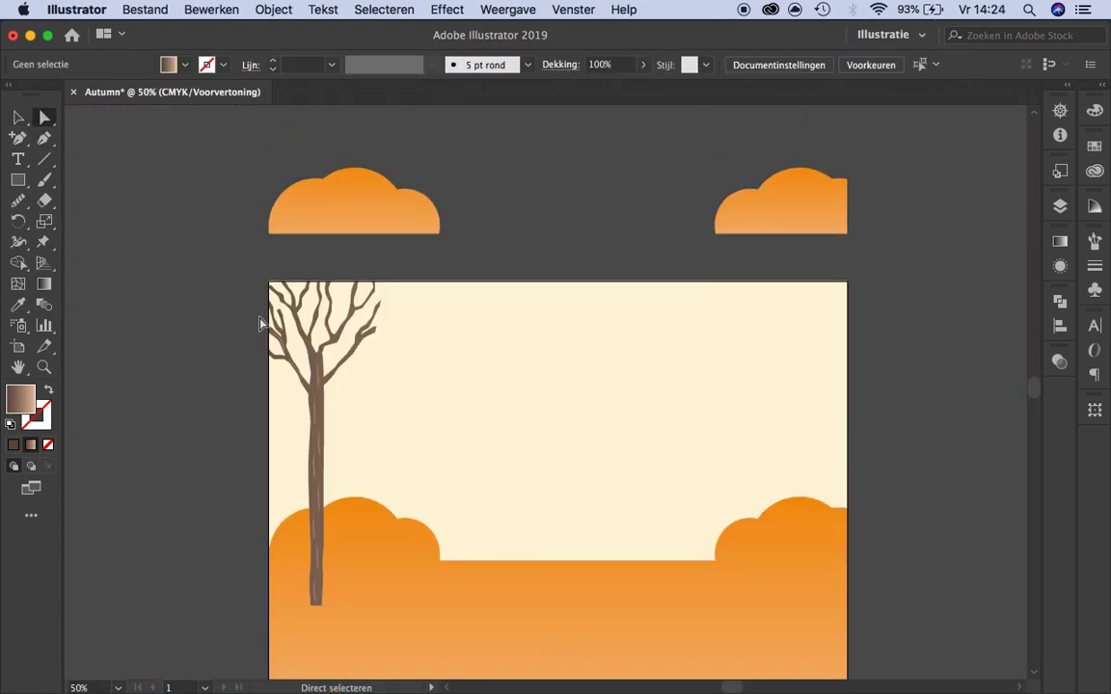
{"action": "scroll", "coordinate": [259, 323], "scroll_direction": "up", "scroll_amount": 5}
{"action": "left_click", "coordinate": [327, 414]}
{"action": "scroll", "coordinate": [339, 446], "scroll_direction": "down", "scroll_amount": 5}
{"action": "key", "text": "v"}
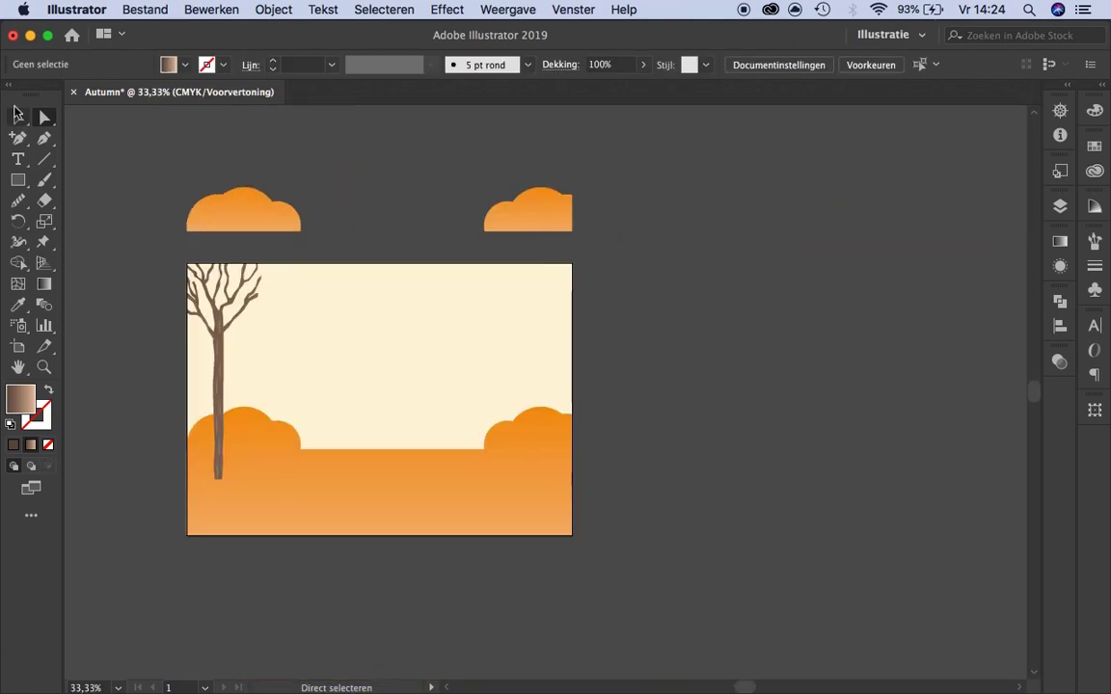
{"action": "scroll", "coordinate": [259, 321], "scroll_direction": "up", "scroll_amount": 5}
Select the tree trunk and change its Transparency blending mode.
{"action": "left_click", "coordinate": [258, 321]}
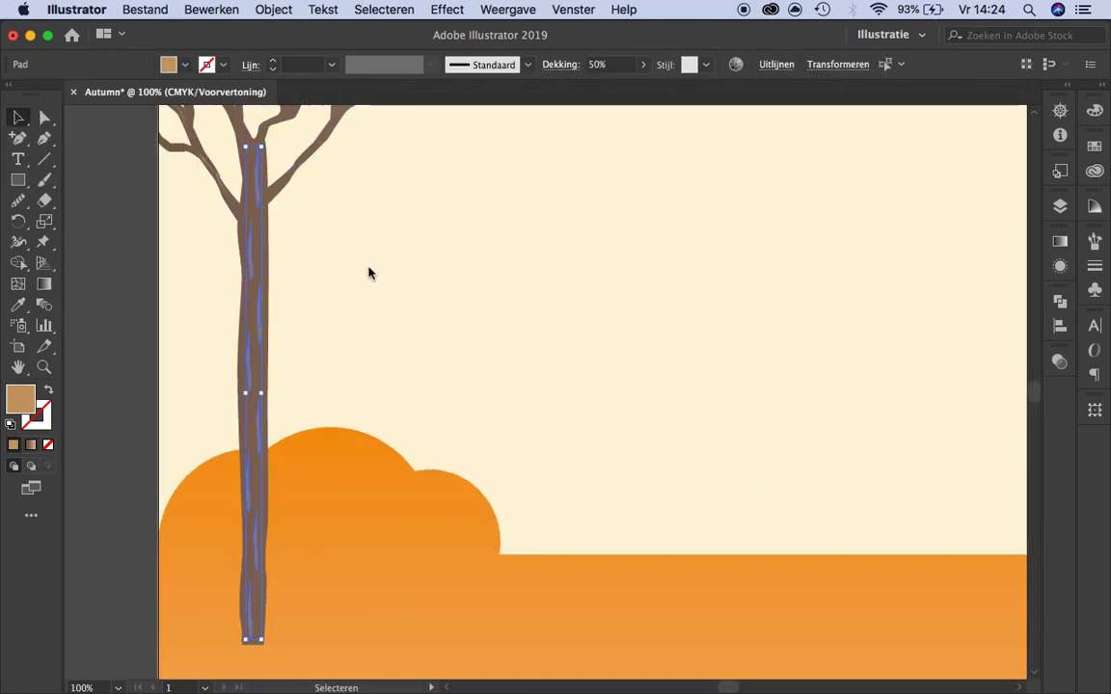
{"action": "scroll", "coordinate": [369, 270], "scroll_direction": "down", "scroll_amount": 1}
{"action": "left_click", "coordinate": [1059, 362]}
{"action": "left_click", "coordinate": [868, 379]}
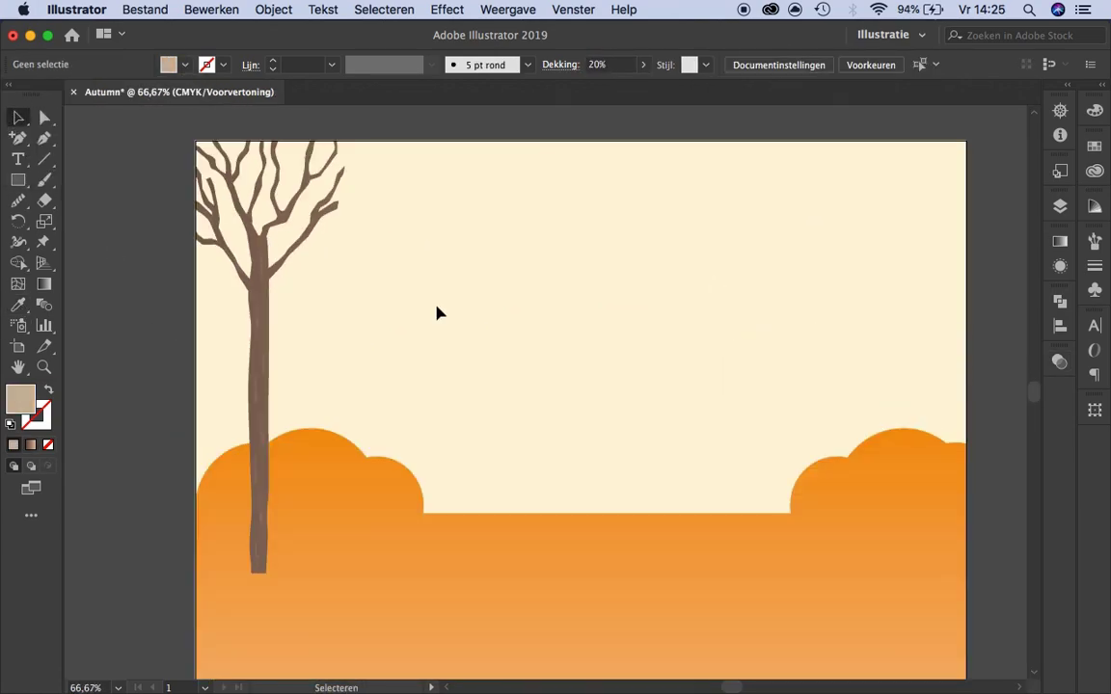
Start a tan highlight shape along the inside of the branch fork.
{"action": "scroll", "coordinate": [252, 261], "scroll_direction": "up", "scroll_amount": 5}
{"action": "scroll", "coordinate": [154, 235], "scroll_direction": "up", "scroll_amount": 5}
{"action": "key", "text": "a"}
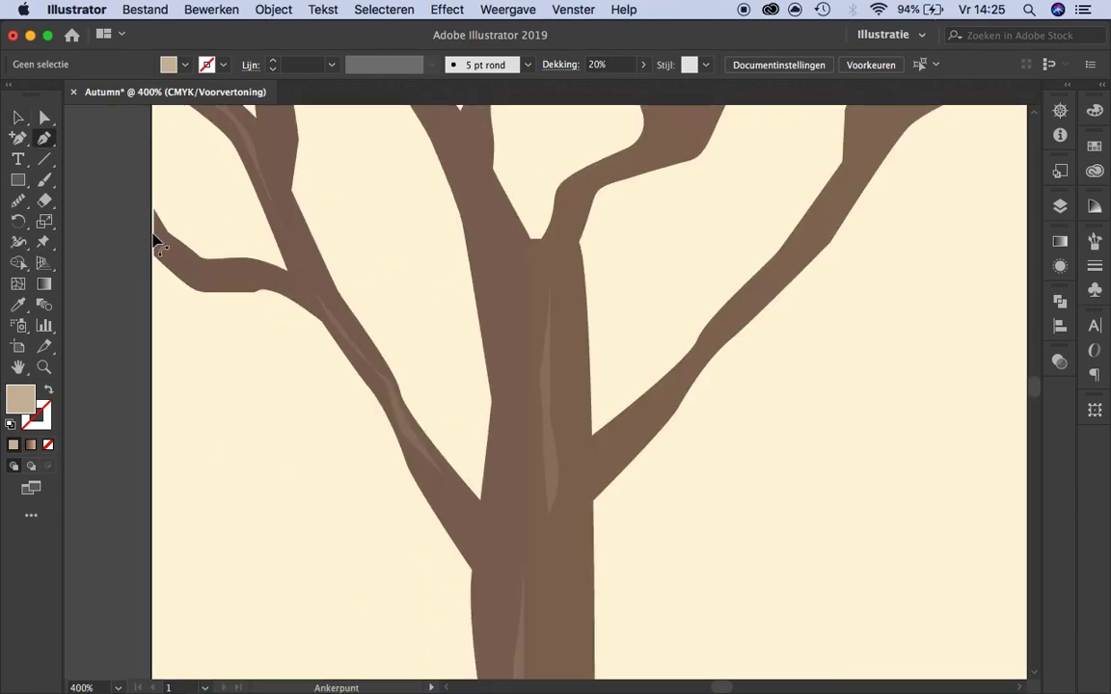
{"action": "left_click", "coordinate": [152, 285]}
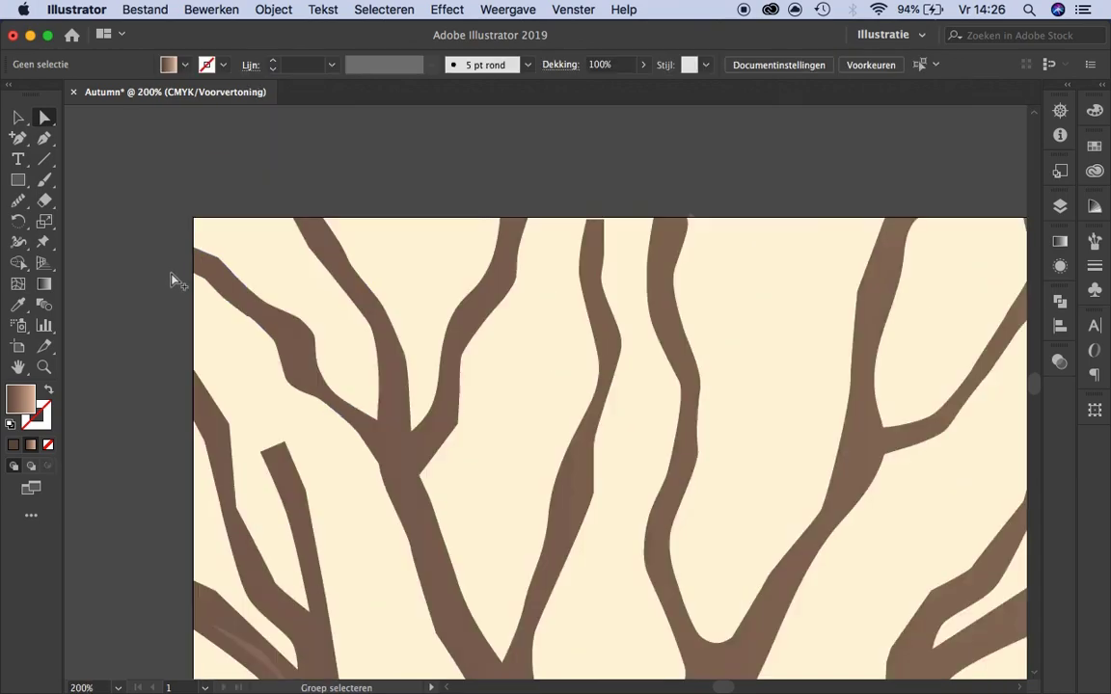
{"action": "scroll", "coordinate": [573, 232], "scroll_direction": "up", "scroll_amount": 2}
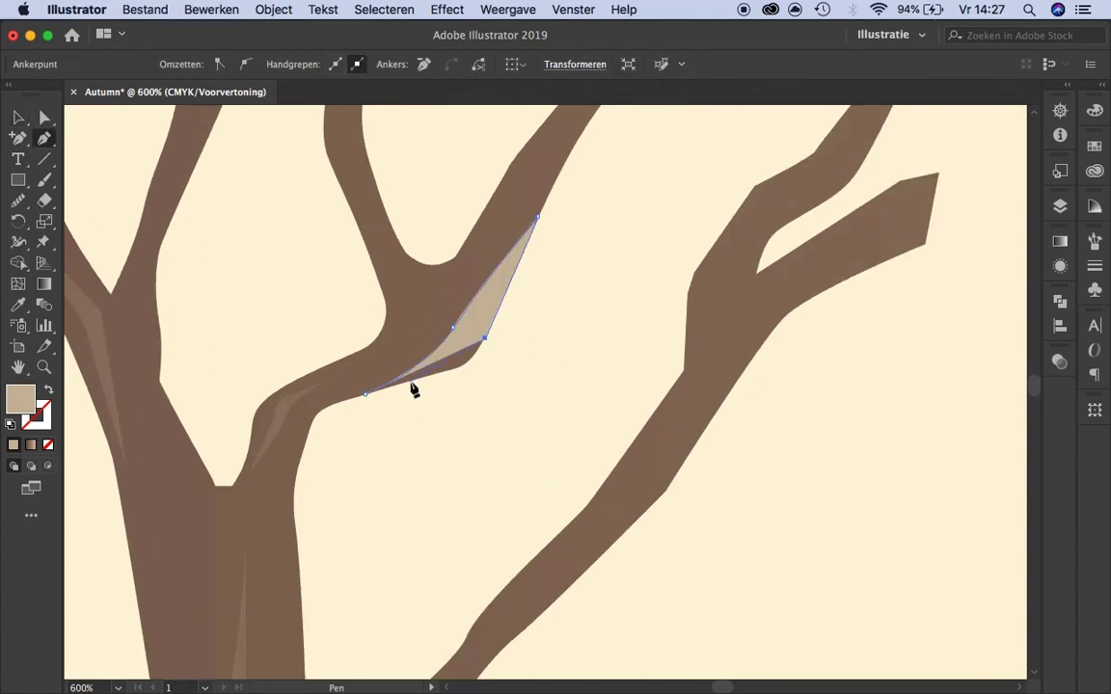
Close the tan highlight shape and select the tree group with Pathfinder open.
{"action": "left_click", "coordinate": [365, 395]}
{"action": "key", "text": "v"}
{"action": "key", "text": "shift+ctrl+F9"}
{"action": "left_click", "coordinate": [521, 365]}
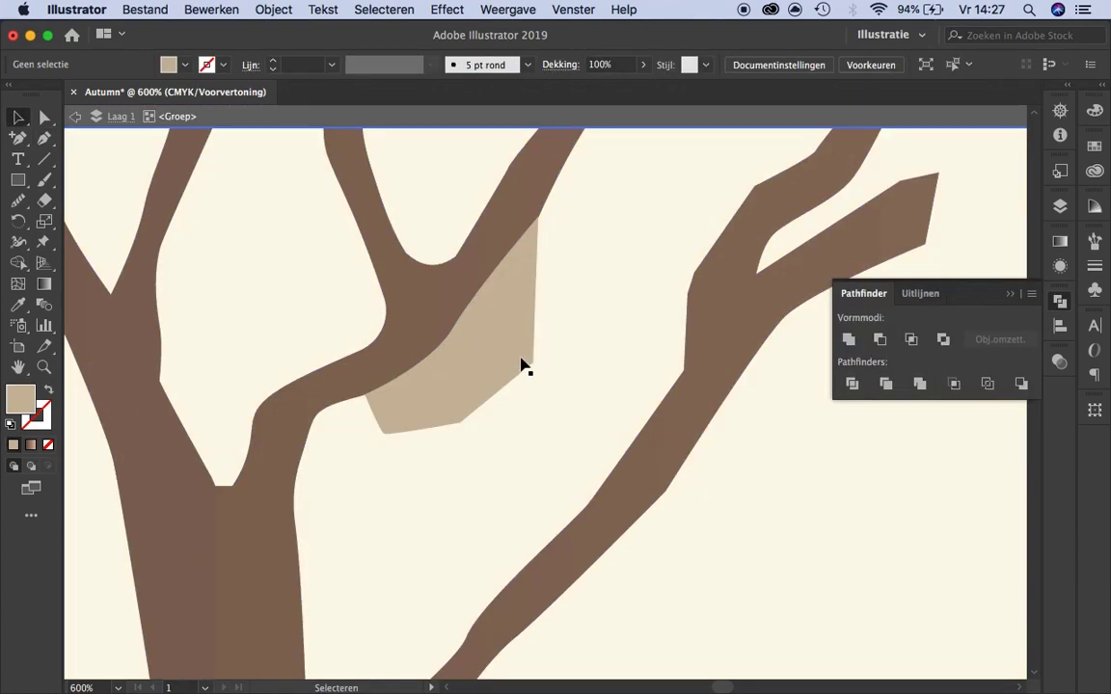
{"action": "left_click", "coordinate": [316, 400]}
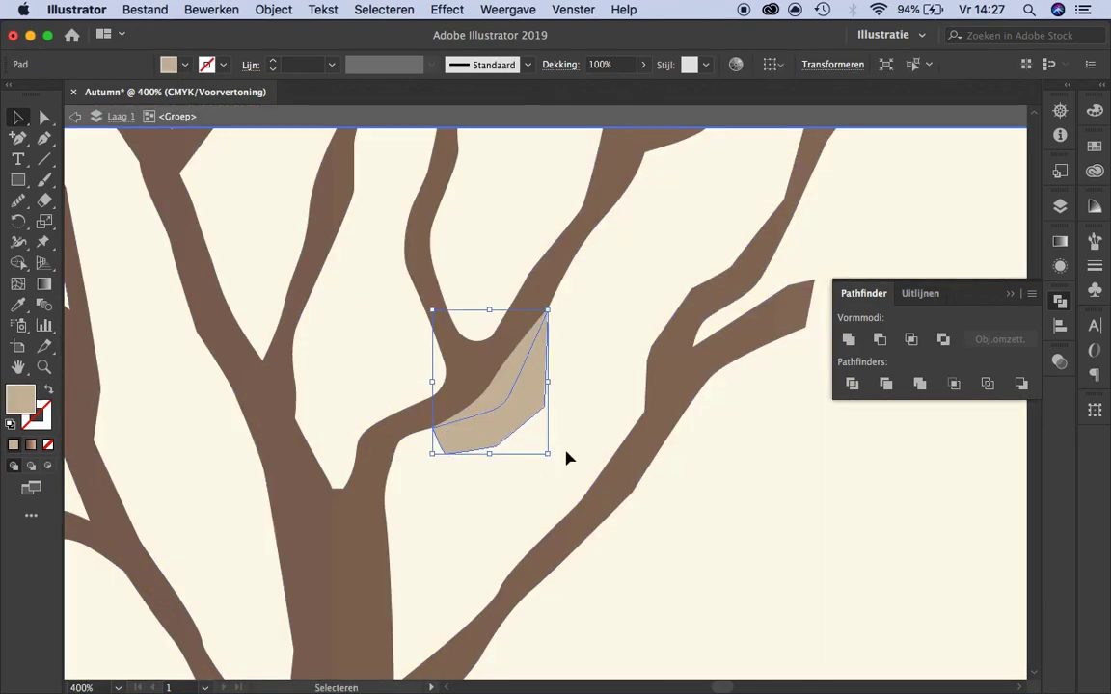
{"action": "left_click", "coordinate": [567, 459]}
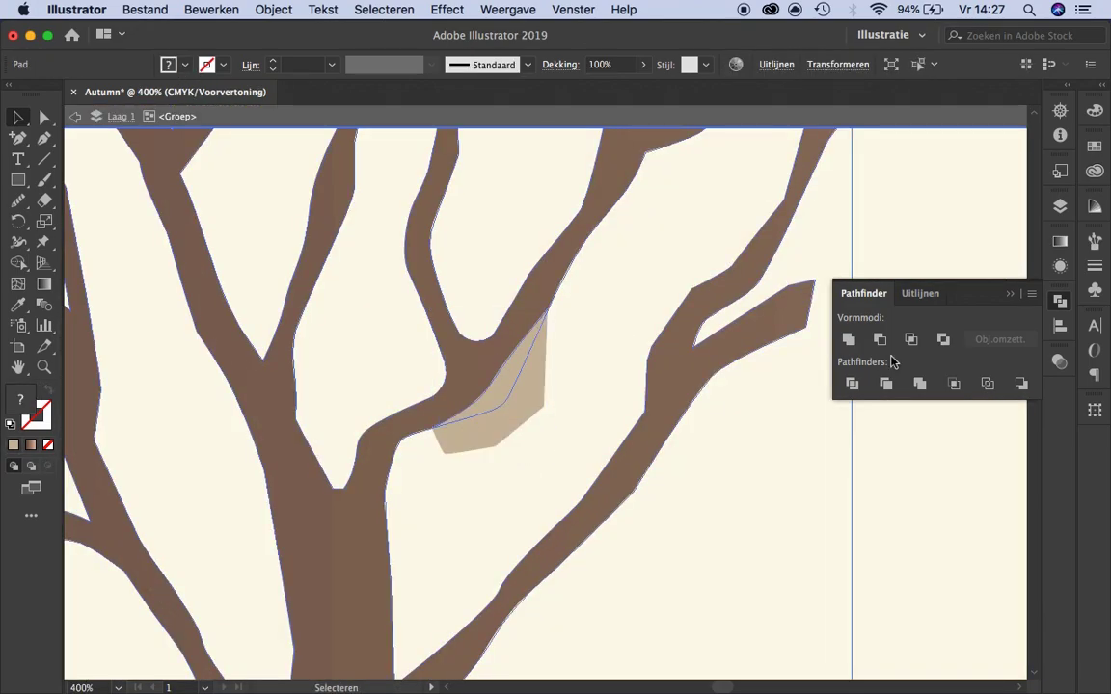
Draw a dark brown shadow shape curving along the branch and trunk edge.
{"action": "double_click", "coordinate": [526, 417]}
{"action": "key", "text": "Escape"}
{"action": "key", "text": "super+a"}
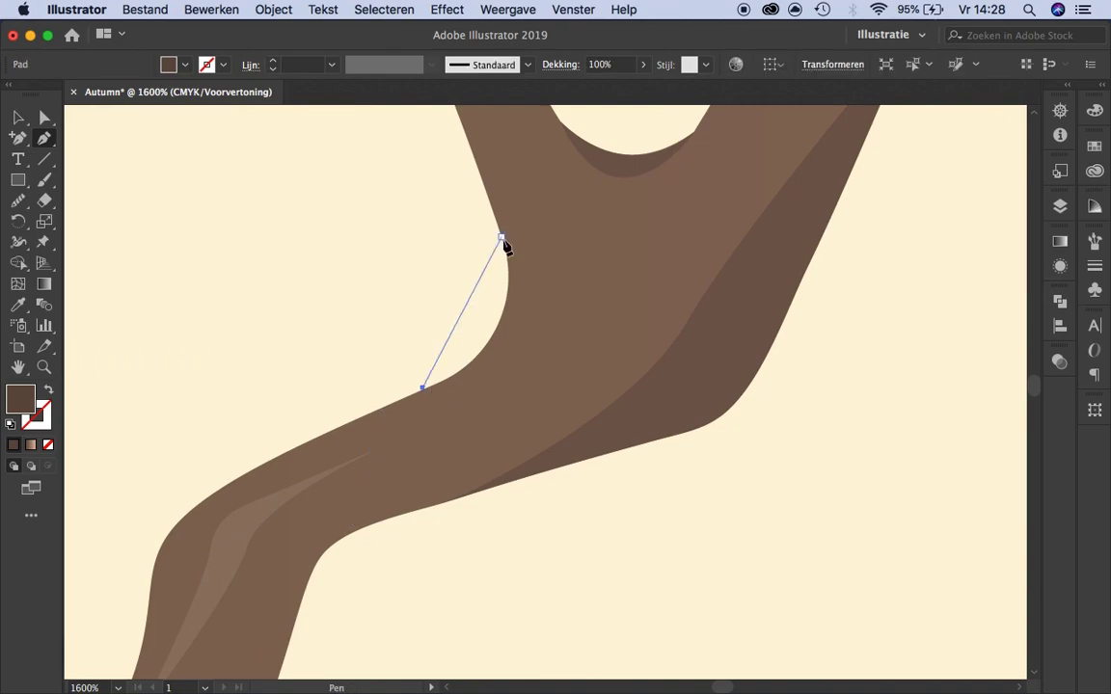
{"action": "left_click_drag", "start_coordinate": [501, 239], "coordinate": [471, 122]}
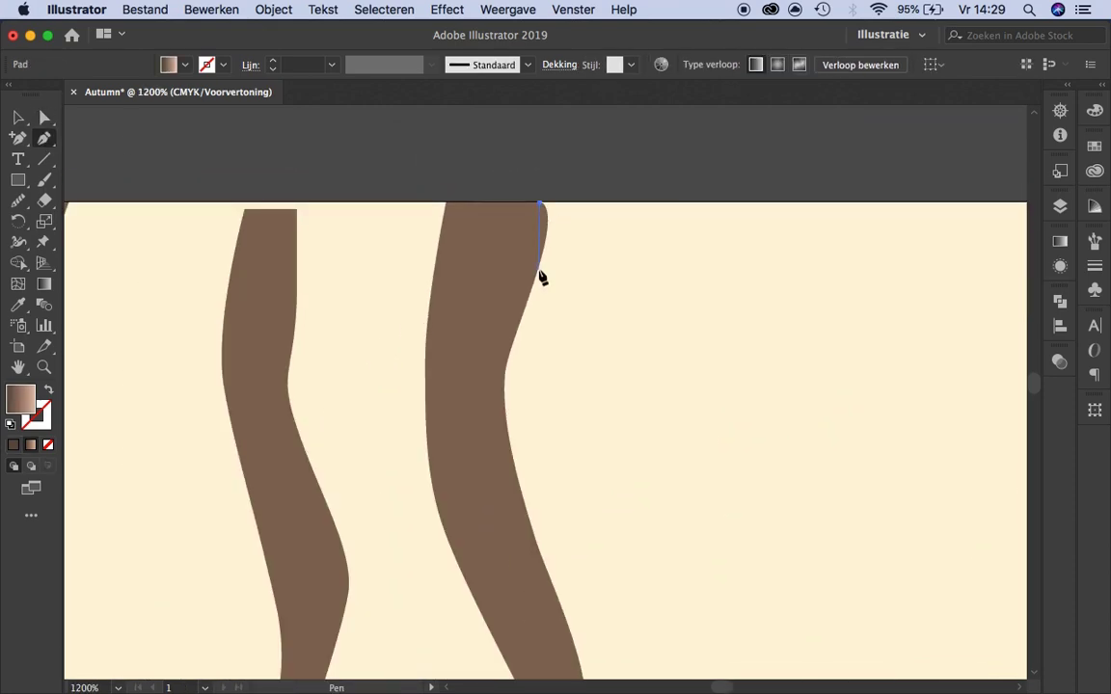
{"action": "left_click", "coordinate": [246, 214]}
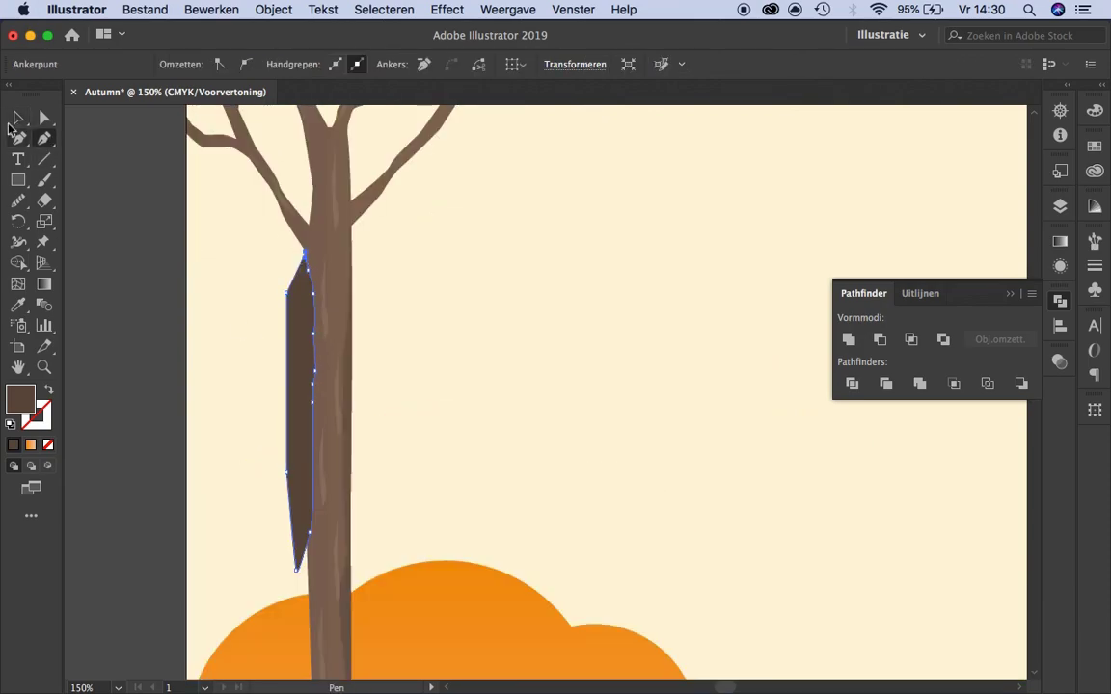
Copy the drawn branch shape and paste it in place with fill and stroke swapped.
{"action": "left_click", "coordinate": [17, 117]}
{"action": "left_click", "coordinate": [314, 300]}
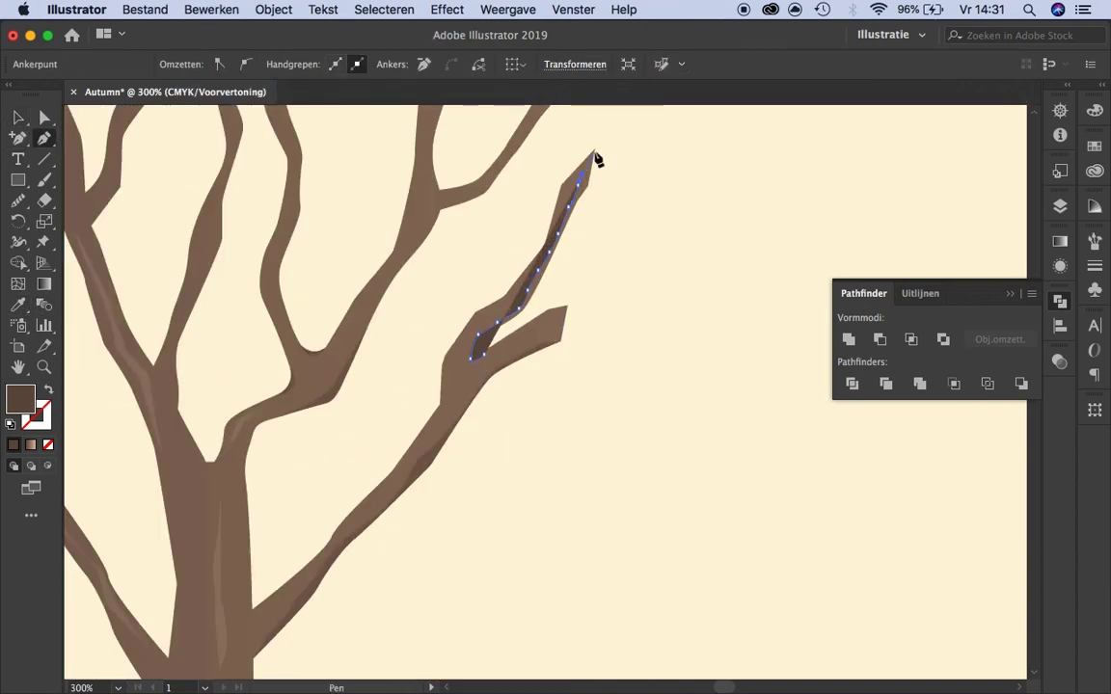
{"action": "key", "text": "v"}
{"action": "left_click", "coordinate": [538, 289]}
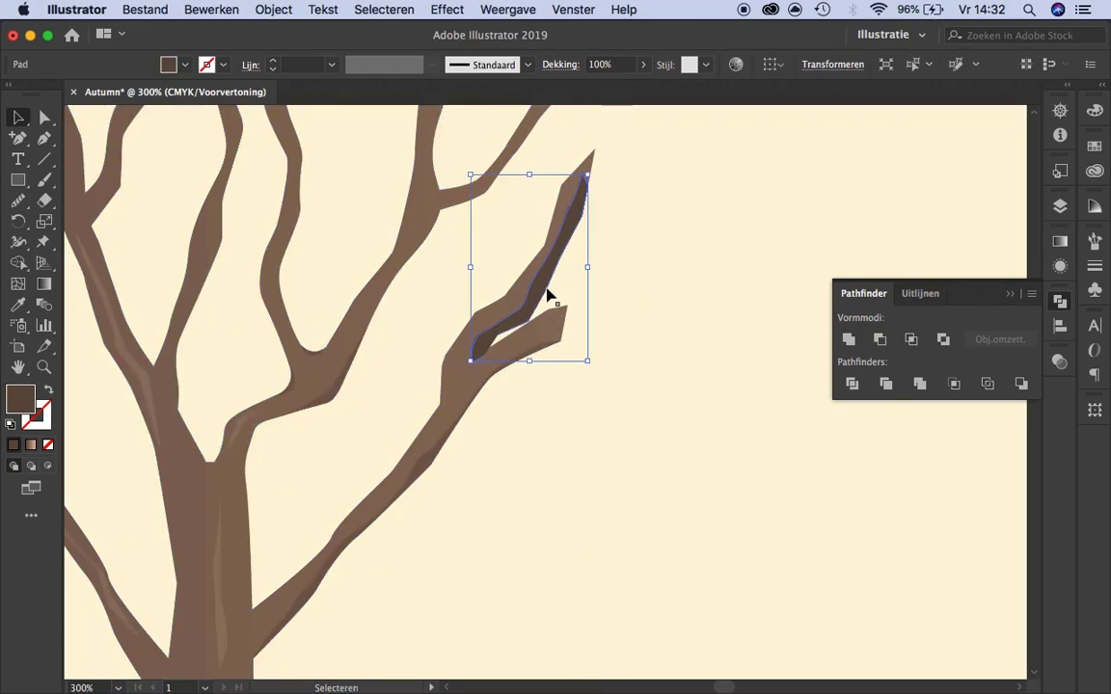
{"action": "key", "text": "Delete"}
{"action": "left_click", "coordinate": [211, 9]}
{"action": "left_click", "coordinate": [260, 156]}
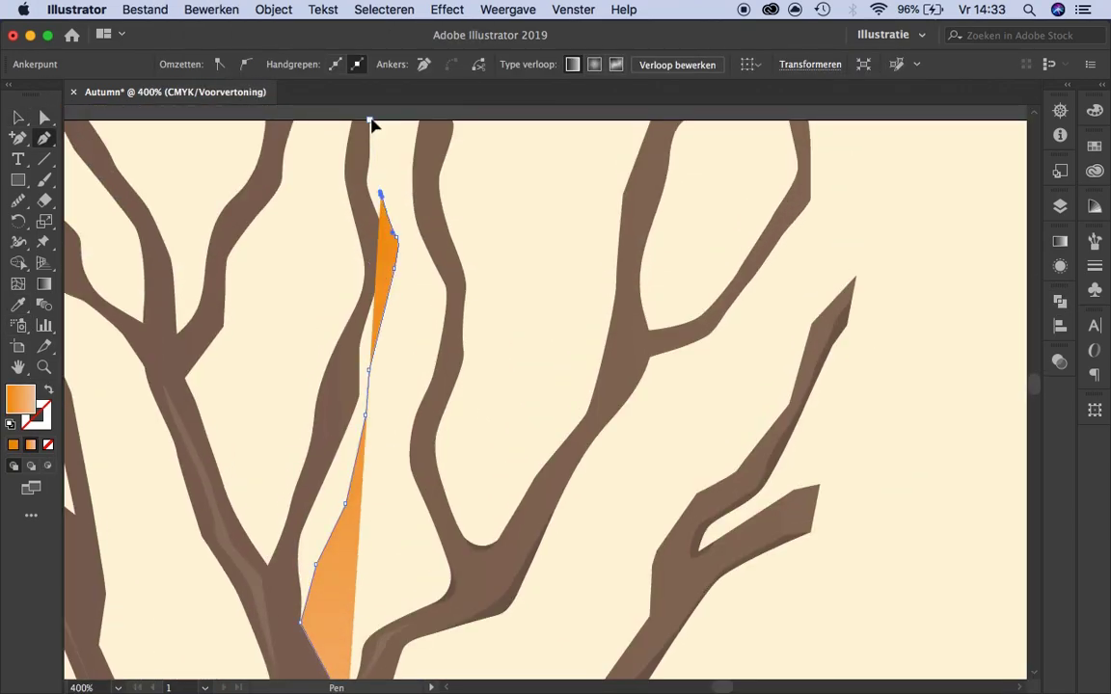
{"action": "key", "text": "shift+x"}
Close a new shading sliver along the upper branch and paste another copy in place.
{"action": "scroll", "coordinate": [356, 366], "scroll_direction": "down", "scroll_amount": 2}
{"action": "scroll", "coordinate": [308, 463], "scroll_direction": "down", "scroll_amount": 2}
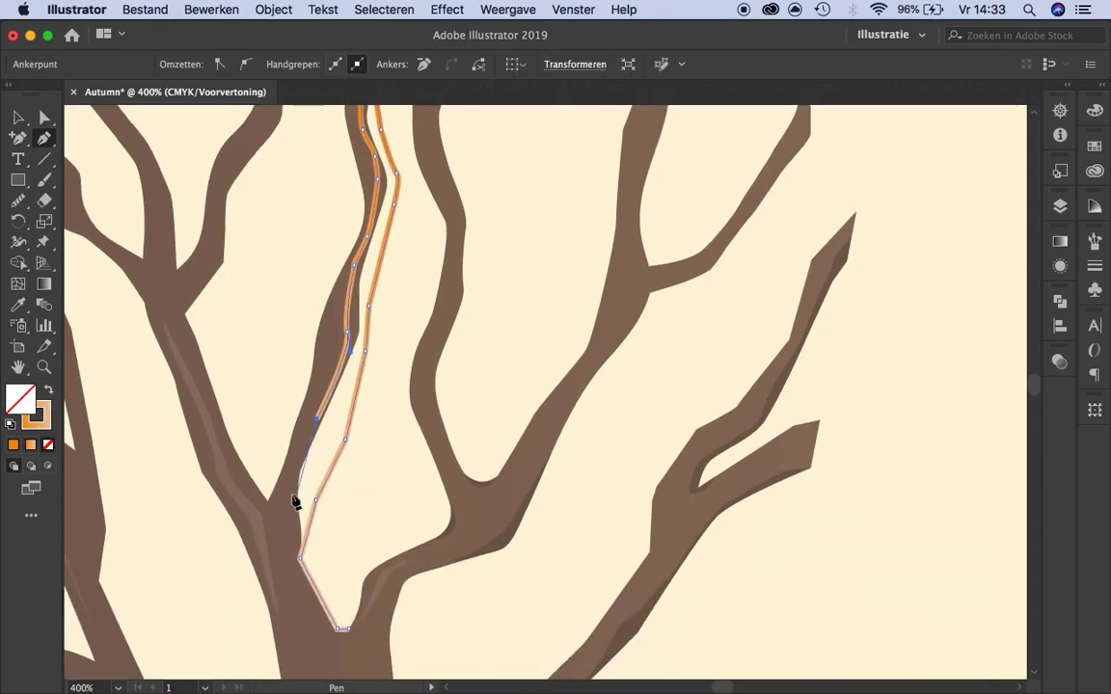
{"action": "left_click", "coordinate": [46, 386]}
{"action": "left_click", "coordinate": [18, 116]}
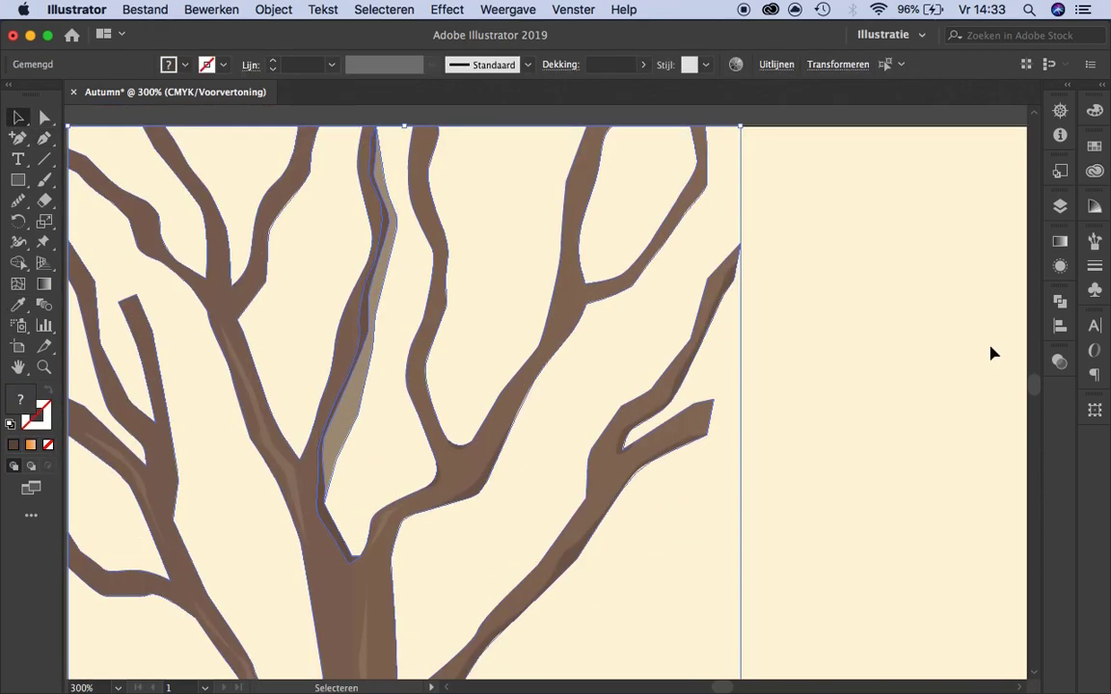
{"action": "scroll", "coordinate": [376, 308], "scroll_direction": "up", "scroll_amount": 1}
{"action": "left_click", "coordinate": [211, 9]}
{"action": "left_click", "coordinate": [372, 154]}
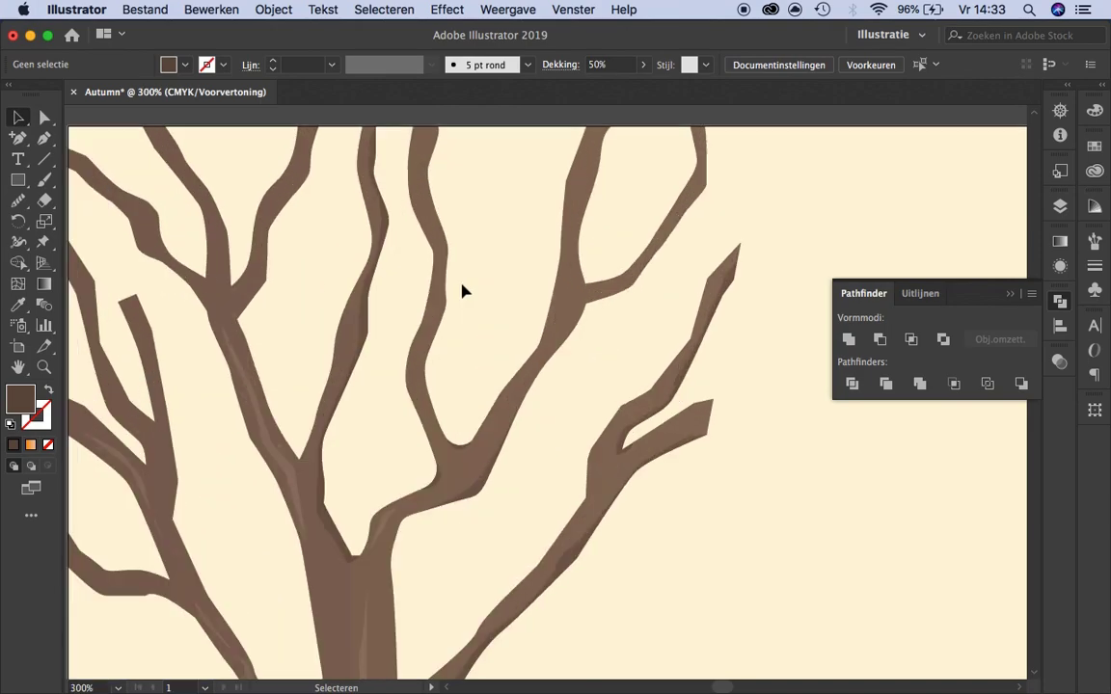
{"action": "key", "text": "p"}
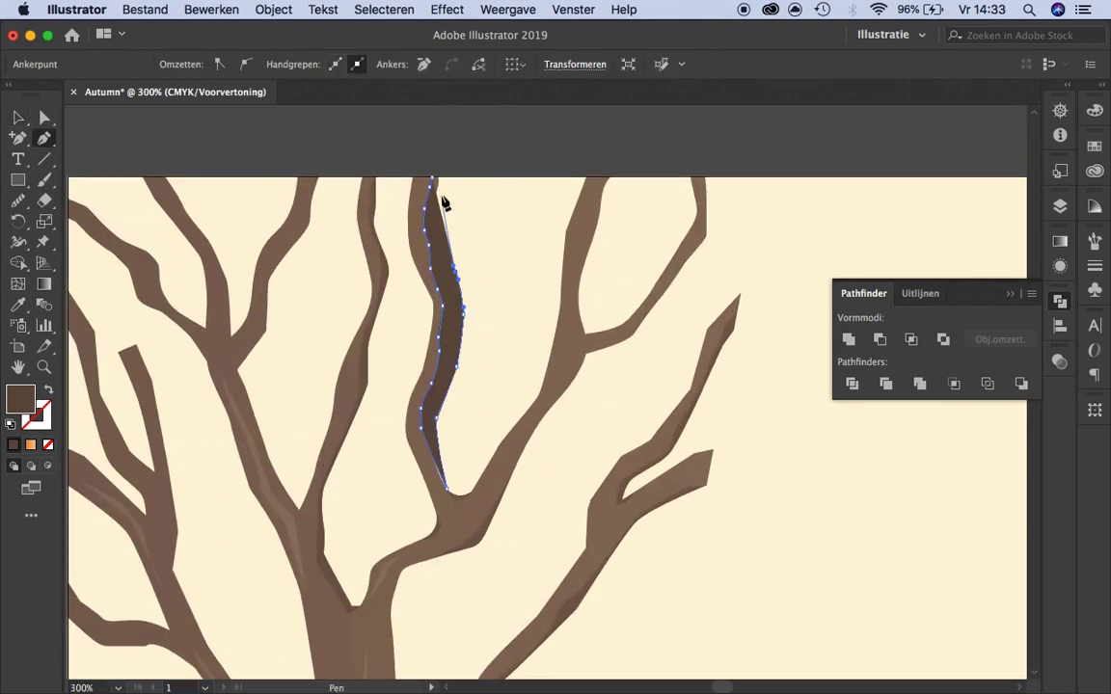
{"action": "left_click", "coordinate": [17, 116]}
{"action": "left_click", "coordinate": [453, 289]}
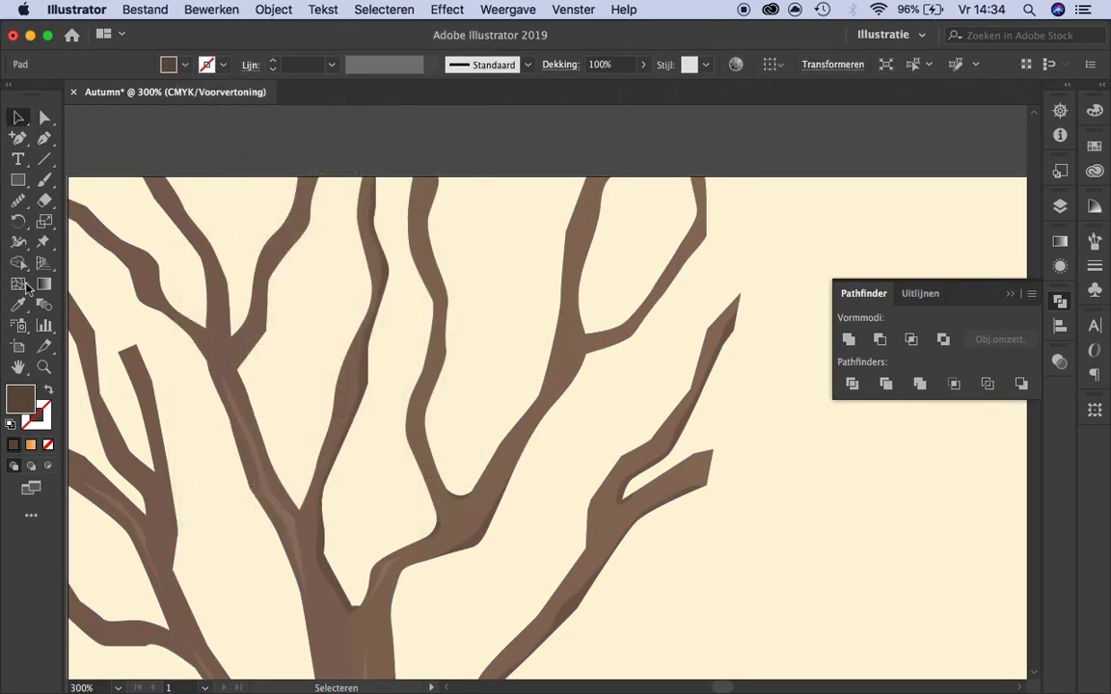
{"action": "scroll", "coordinate": [262, 149], "scroll_direction": "down", "scroll_amount": 3}
{"action": "scroll", "coordinate": [355, 238], "scroll_direction": "up", "scroll_amount": 3}
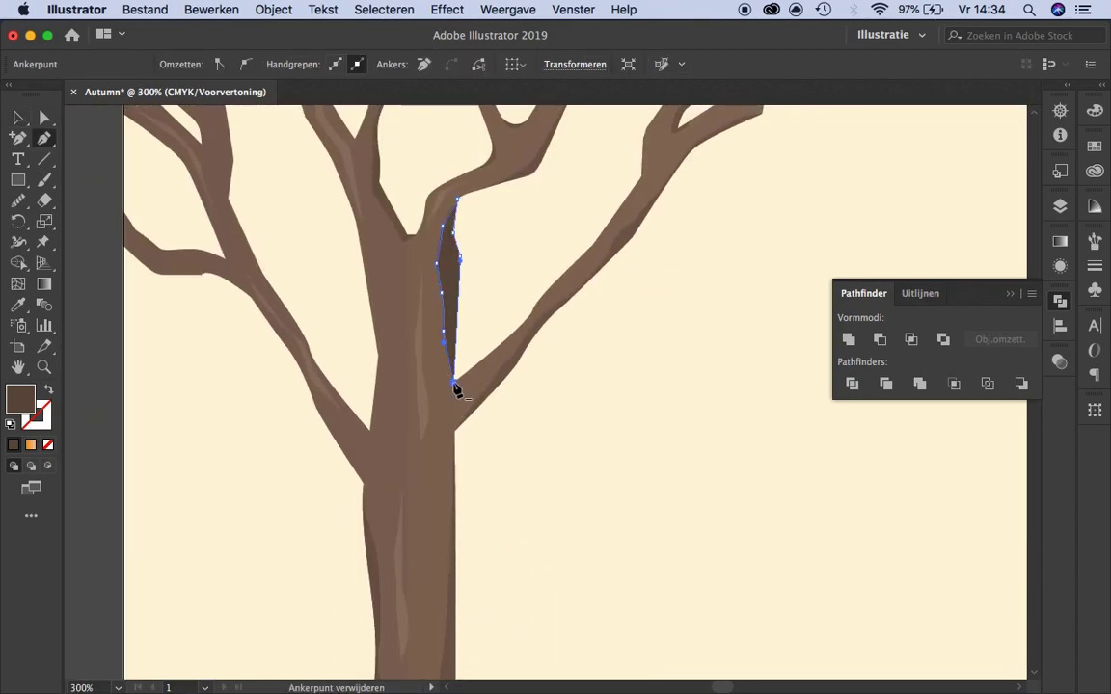
Colour the sliver in the branch brown by sampling it with the Eyedropper.
{"action": "key", "text": "i"}
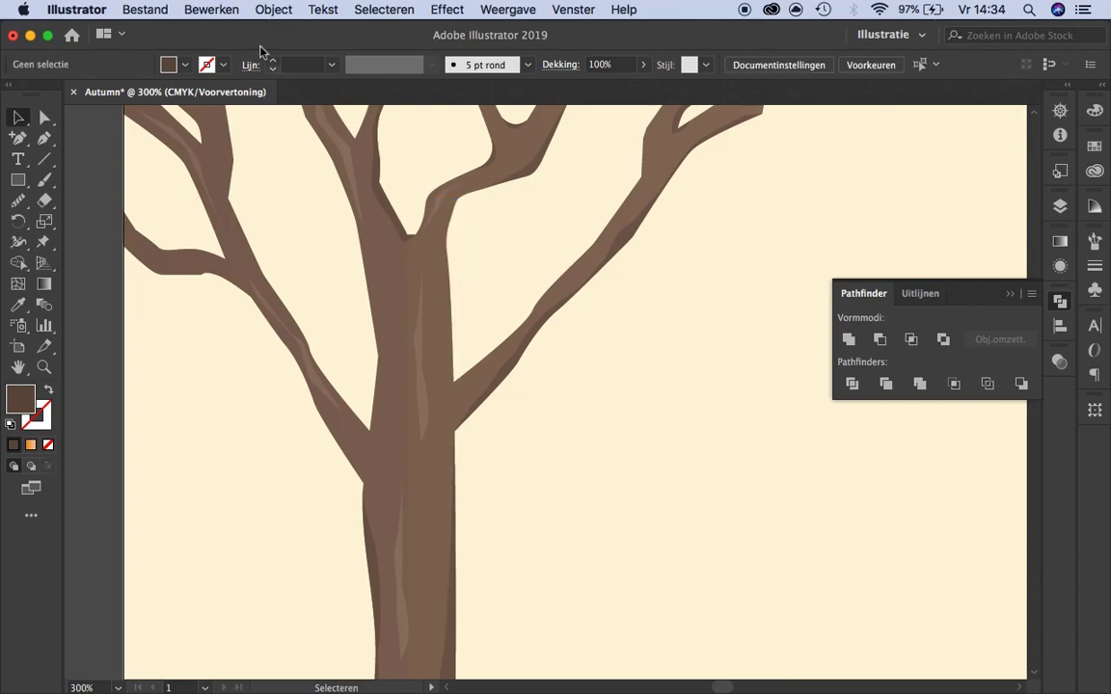
{"action": "left_click", "coordinate": [537, 163]}
{"action": "key", "text": "v"}
{"action": "scroll", "coordinate": [451, 376], "scroll_direction": "down", "scroll_amount": 3}
{"action": "scroll", "coordinate": [410, 345], "scroll_direction": "up", "scroll_amount": 3}
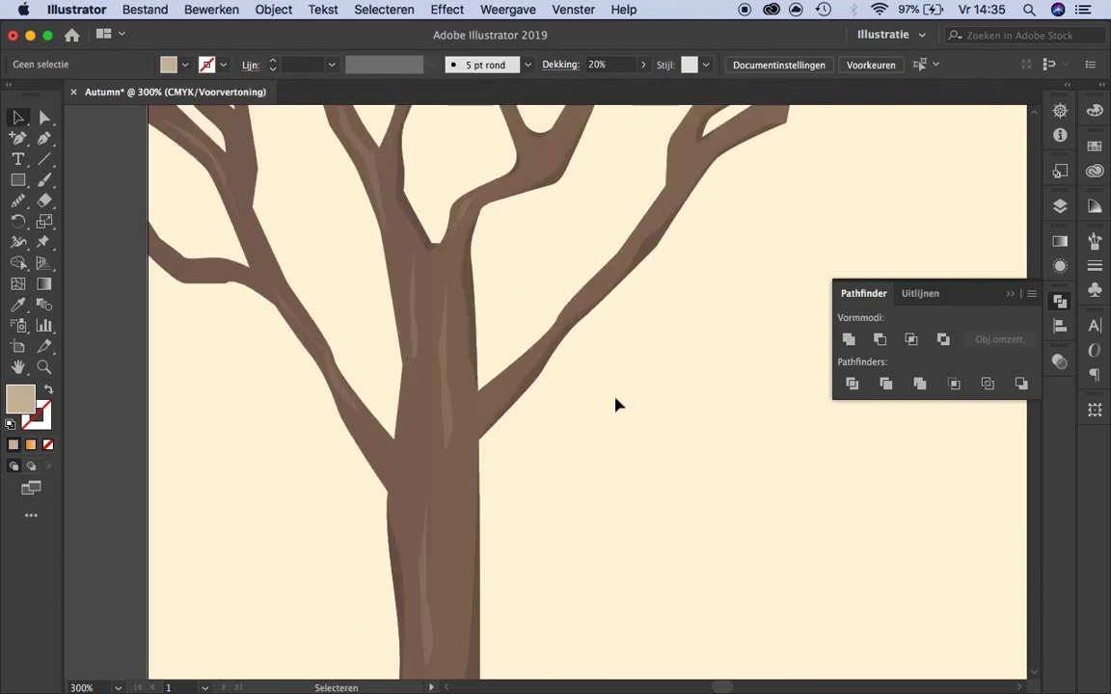
{"action": "scroll", "coordinate": [618, 405], "scroll_direction": "down", "scroll_amount": 3}
{"action": "scroll", "coordinate": [472, 409], "scroll_direction": "up", "scroll_amount": 3}
{"action": "scroll", "coordinate": [508, 330], "scroll_direction": "down", "scroll_amount": 3}
Alt-drag a copy of the trunk shading strip further down the trunk.
{"action": "scroll", "coordinate": [508, 329], "scroll_direction": "up", "scroll_amount": 2}
{"action": "left_click_drag", "start_coordinate": [483, 380], "coordinate": [501, 472]}
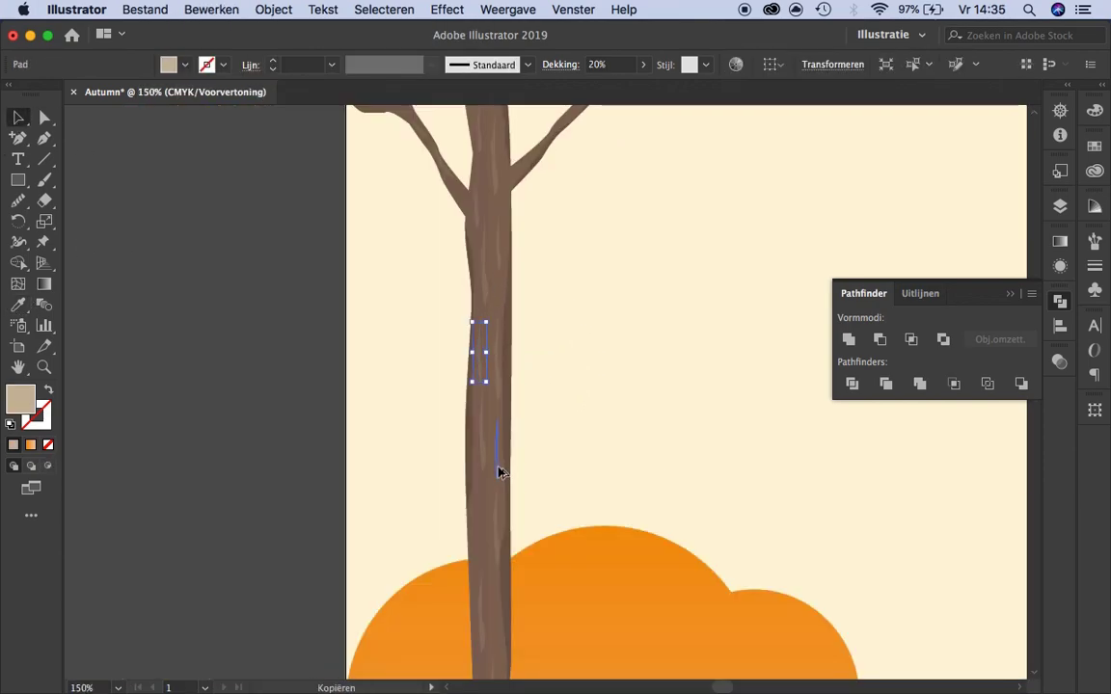
{"action": "left_click", "coordinate": [478, 404]}
{"action": "scroll", "coordinate": [478, 404], "scroll_direction": "down", "scroll_amount": 3}
{"action": "scroll", "coordinate": [531, 357], "scroll_direction": "down", "scroll_amount": 2}
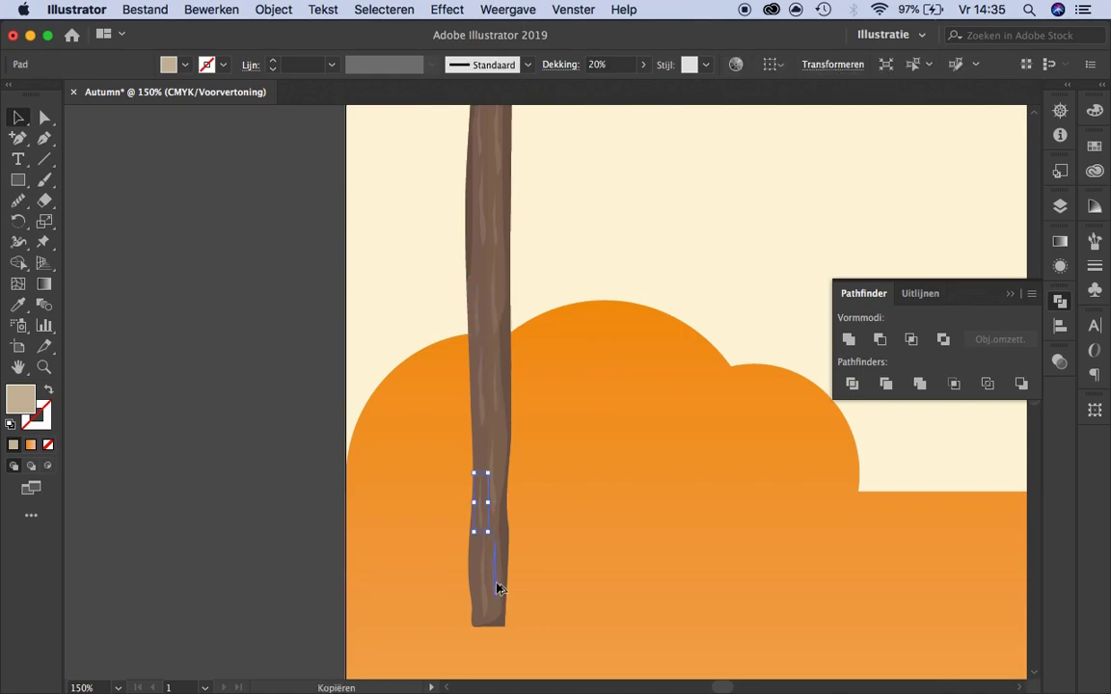
{"action": "scroll", "coordinate": [506, 309], "scroll_direction": "down", "scroll_amount": 3}
{"action": "scroll", "coordinate": [483, 300], "scroll_direction": "up", "scroll_amount": 3}
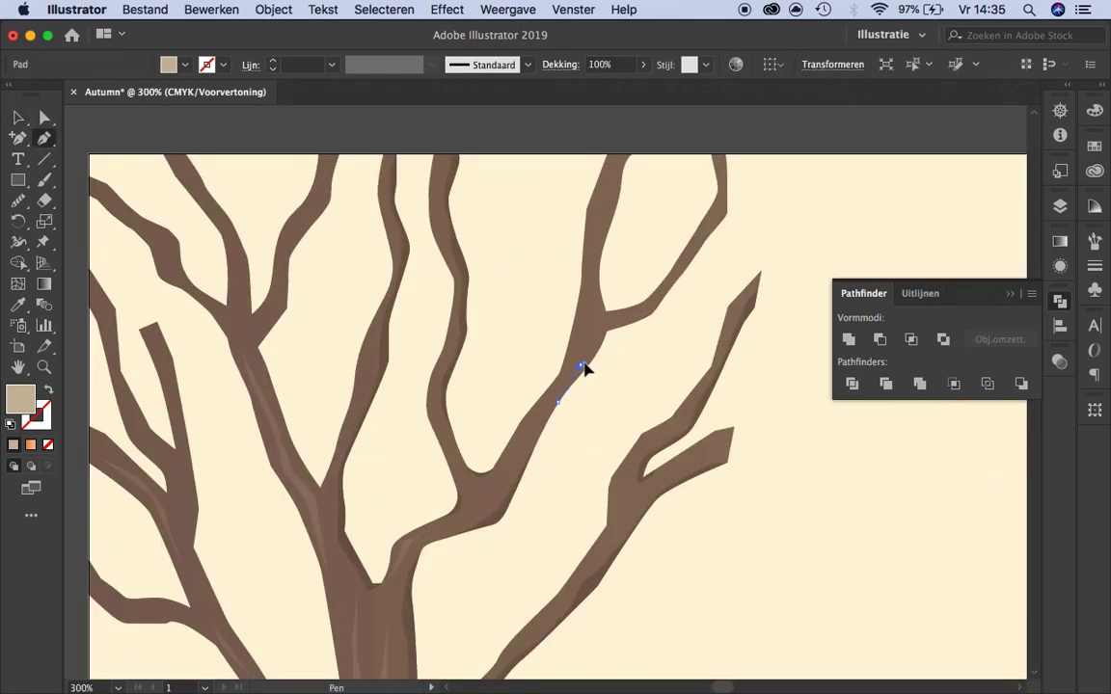
Remove the misplaced branch strip from the tree group.
{"action": "key", "text": "v"}
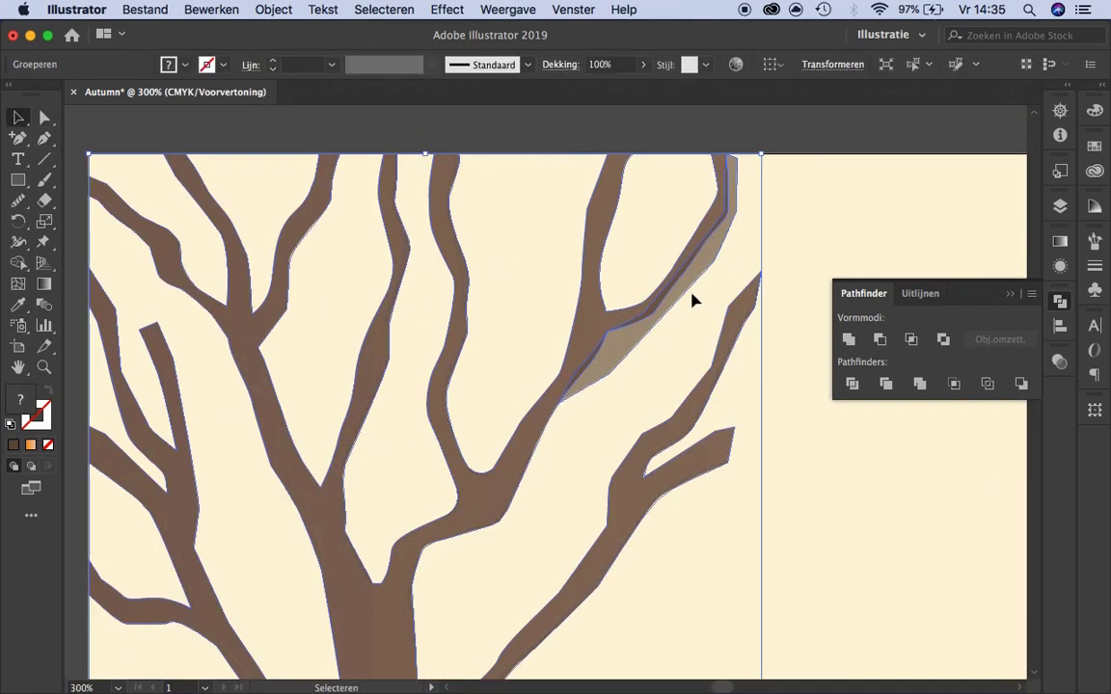
{"action": "double_click", "coordinate": [614, 364]}
{"action": "key", "text": "Escape"}
{"action": "key", "text": "Delete"}
{"action": "left_click", "coordinate": [211, 9]}
{"action": "key", "text": "Escape"}
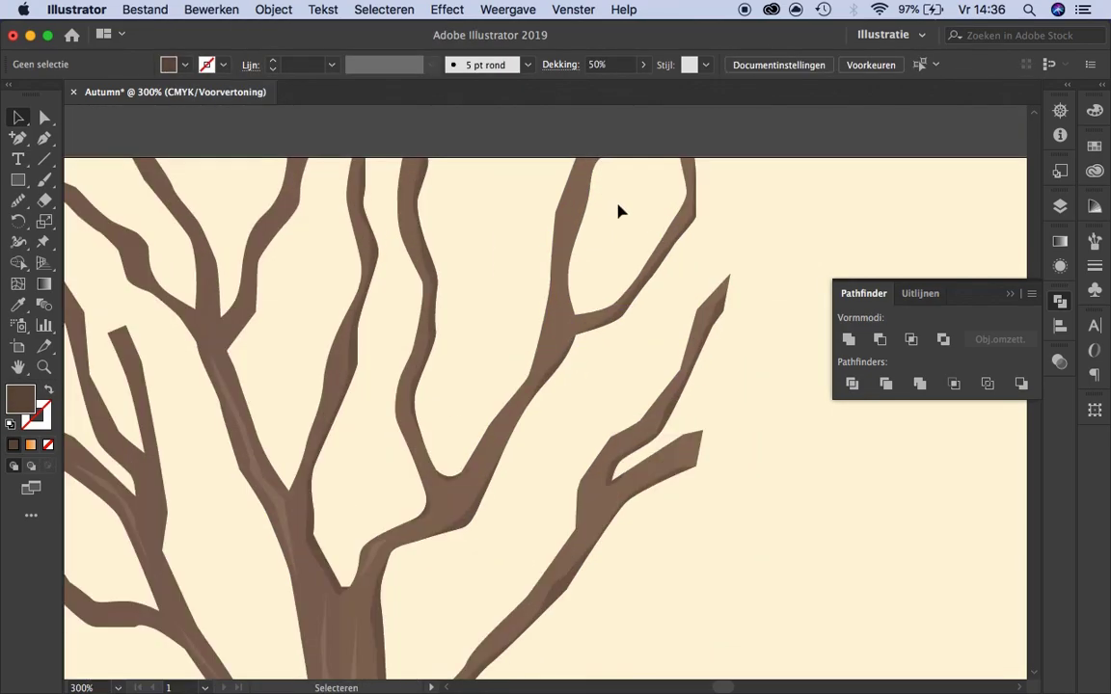
{"action": "scroll", "coordinate": [743, 224], "scroll_direction": "up", "scroll_amount": 1}
Draw a new branch strip with 50% opacity shading, then deselect everything.
{"action": "key", "text": "p"}
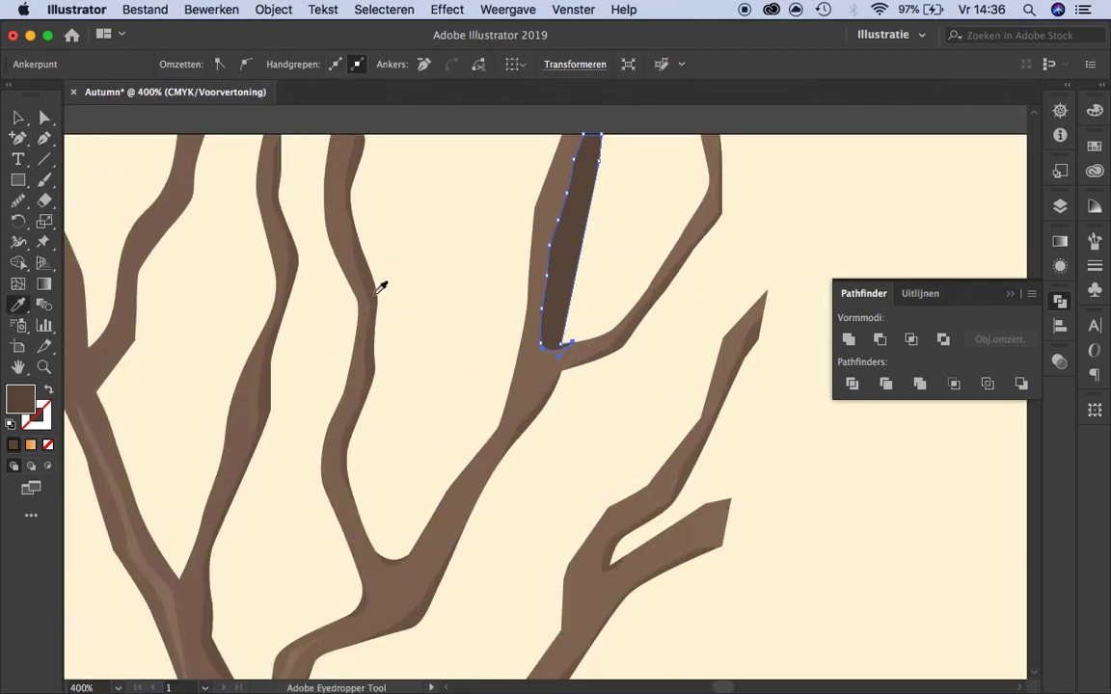
{"action": "left_click", "coordinate": [380, 287]}
{"action": "key", "text": "v"}
{"action": "double_click", "coordinate": [565, 240]}
{"action": "key", "text": "Escape"}
{"action": "key", "text": "ctrl+h"}
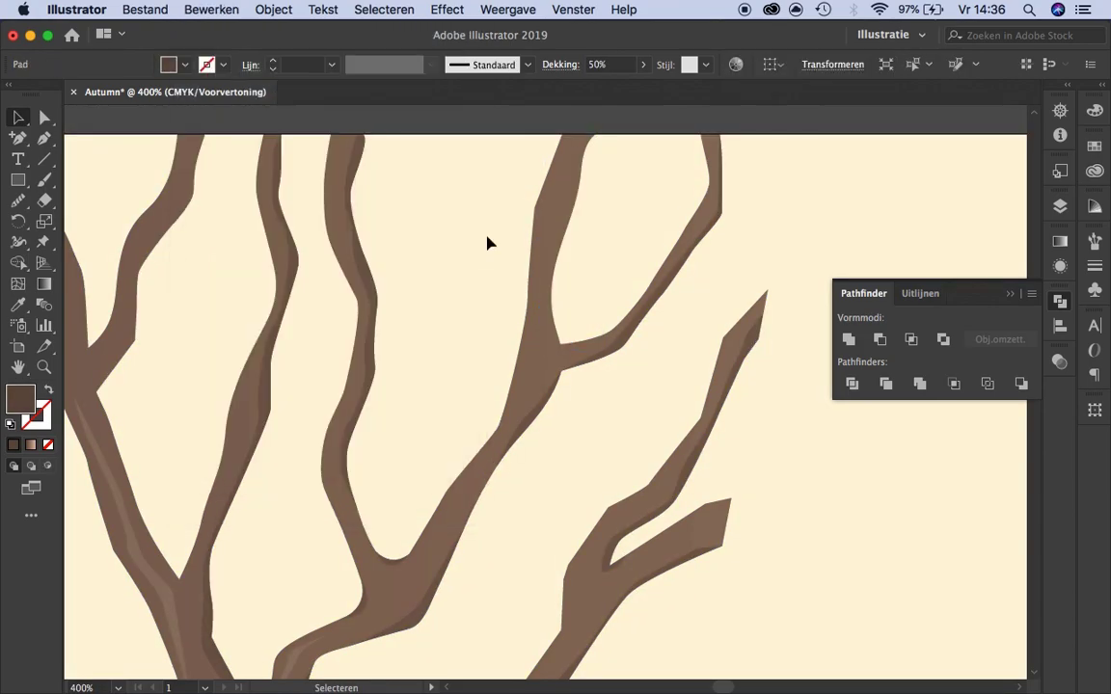
{"action": "key", "text": "ctrl+shift+a"}
Zoom in on the treetop and start a curved shading strip on a branch.
{"action": "key", "text": "ctrl+1"}
{"action": "key", "text": "ctrl+0"}
{"action": "scroll", "coordinate": [354, 222], "scroll_direction": "up", "scroll_amount": 3}
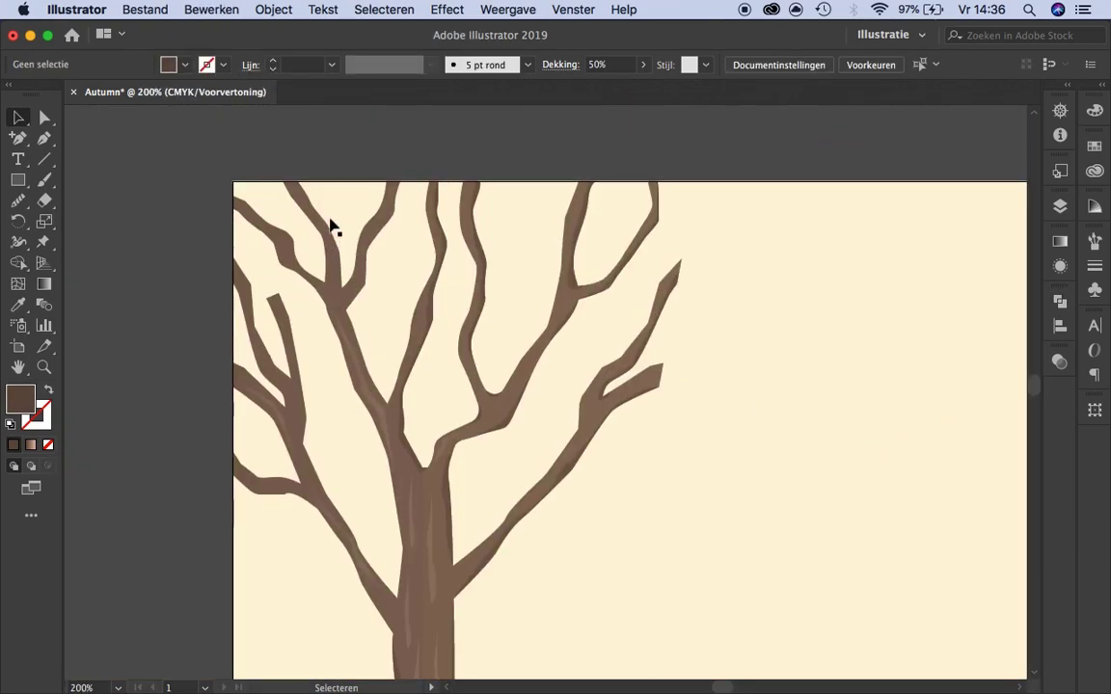
{"action": "scroll", "coordinate": [468, 395], "scroll_direction": "up", "scroll_amount": 2}
{"action": "key", "text": "p"}
{"action": "left_click_drag", "start_coordinate": [517, 439], "coordinate": [540, 428]}
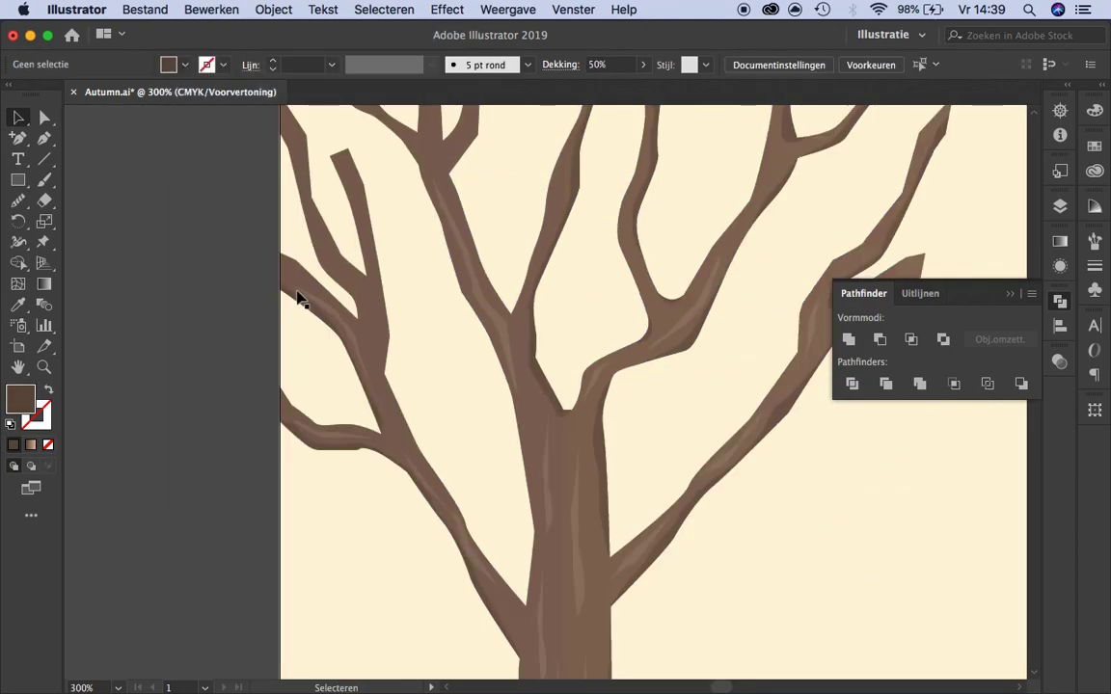
Select and then deselect the left branch shape.
{"action": "scroll", "coordinate": [309, 307], "scroll_direction": "down", "scroll_amount": 1}
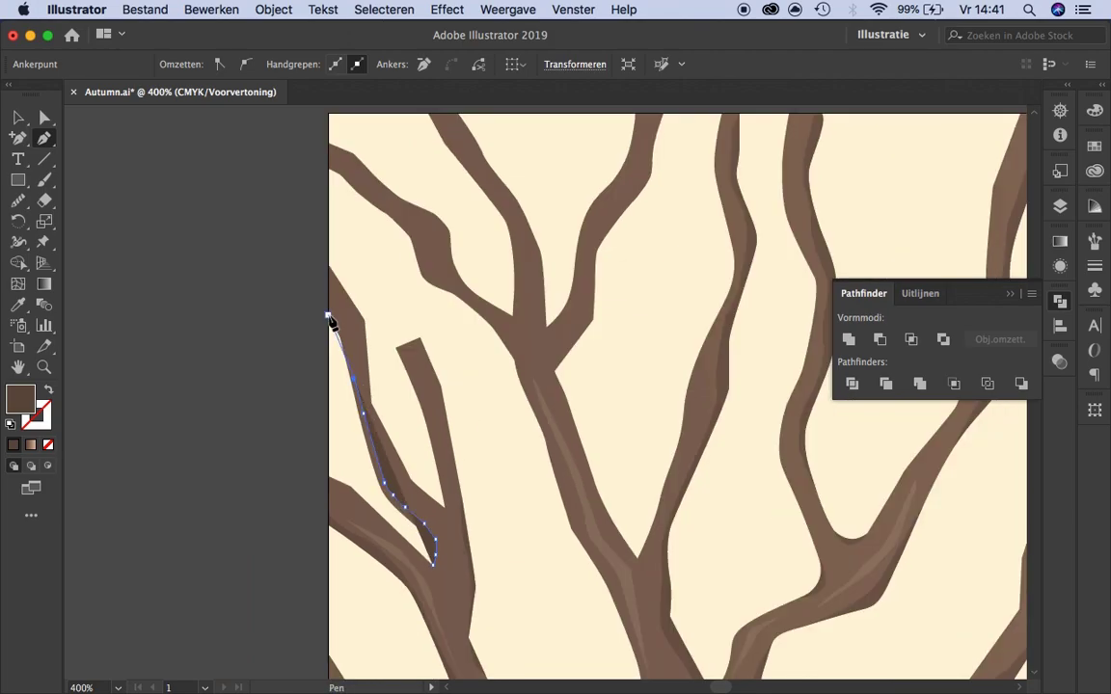
{"action": "key", "text": "v"}
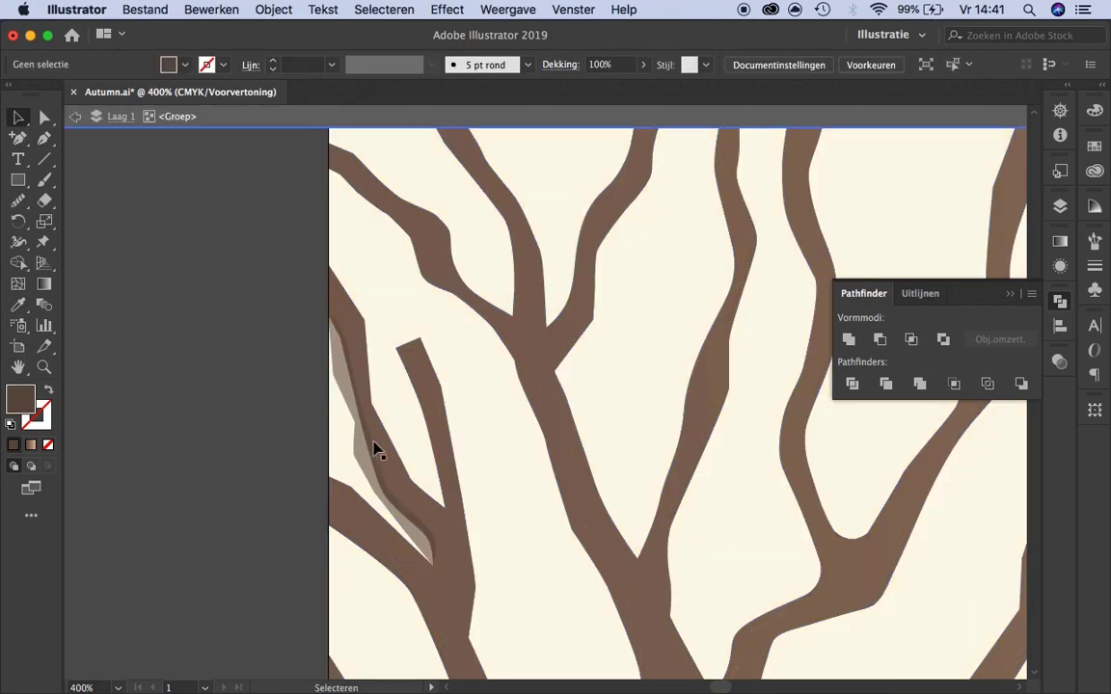
{"action": "left_click", "coordinate": [359, 447]}
{"action": "left_click", "coordinate": [198, 288]}
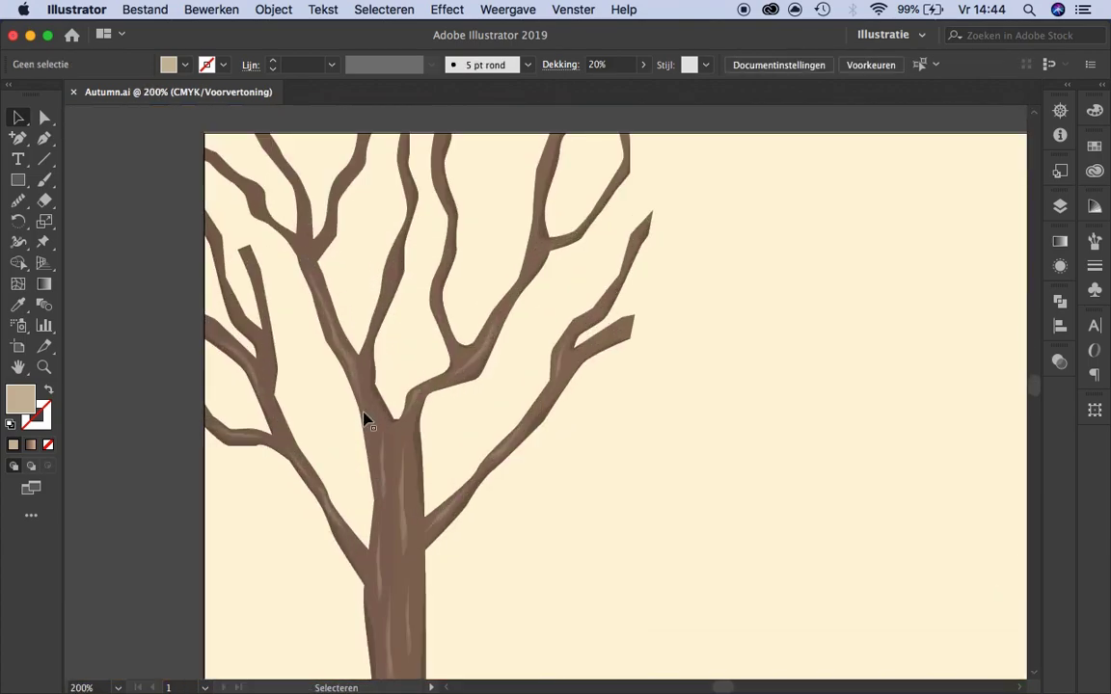
Draw a highlight strip from the trunk up to the top of the left branch.
{"action": "key", "text": "p"}
{"action": "left_click", "coordinate": [376, 601]}
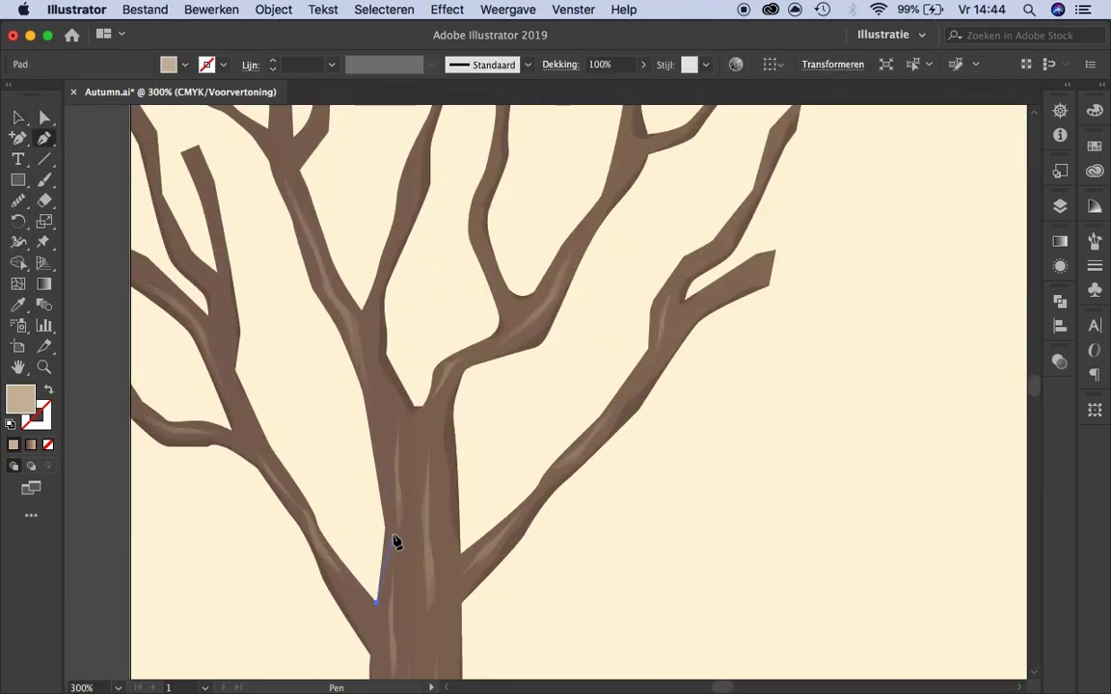
{"action": "left_click", "coordinate": [328, 302]}
{"action": "scroll", "coordinate": [285, 297], "scroll_direction": "up", "scroll_amount": 3}
{"action": "left_click", "coordinate": [238, 292]}
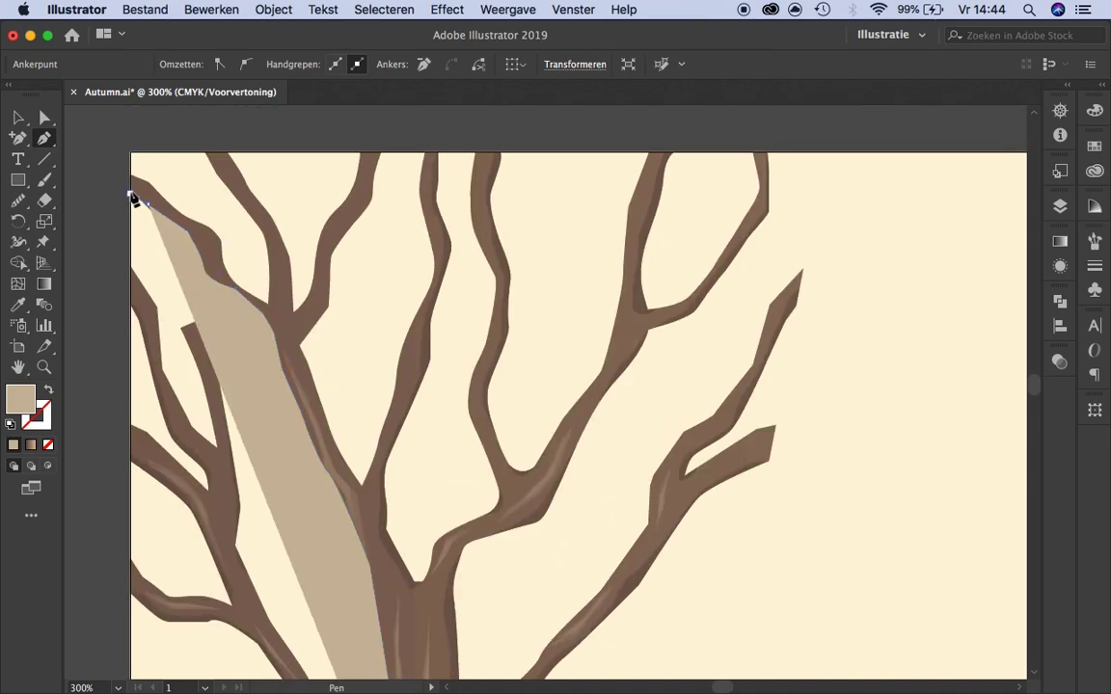
{"action": "left_click", "coordinate": [129, 193]}
{"action": "scroll", "coordinate": [295, 383], "scroll_direction": "down", "scroll_amount": 1}
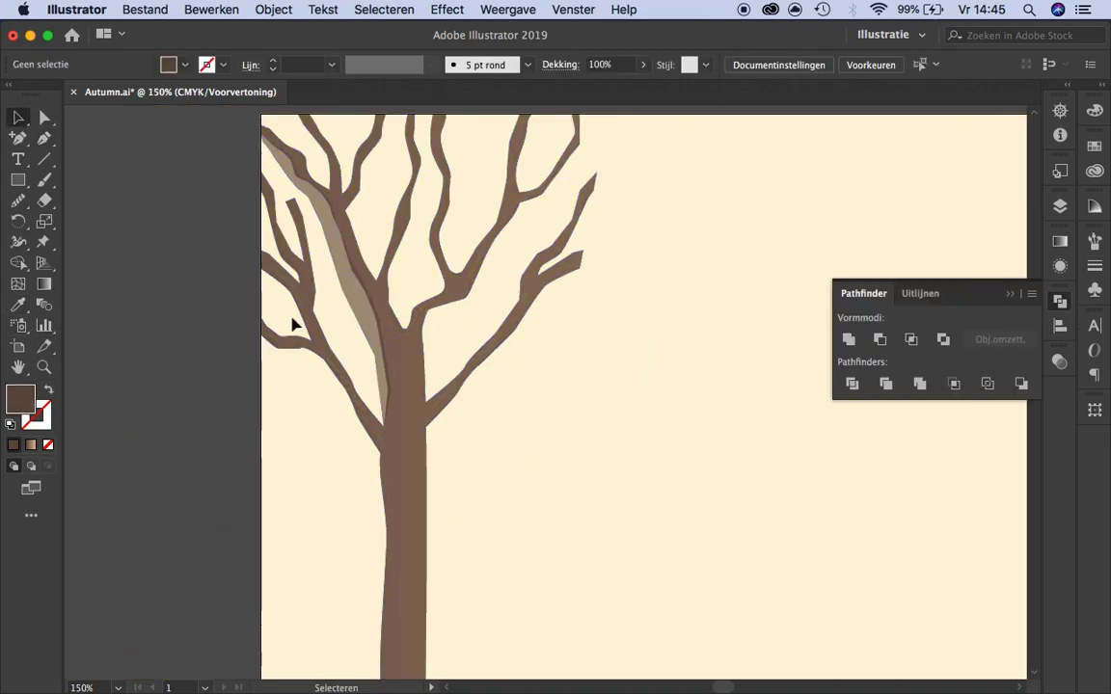
Deselect the highlight strip and recolour the leaf's centre vein.
{"action": "left_click", "coordinate": [655, 186]}
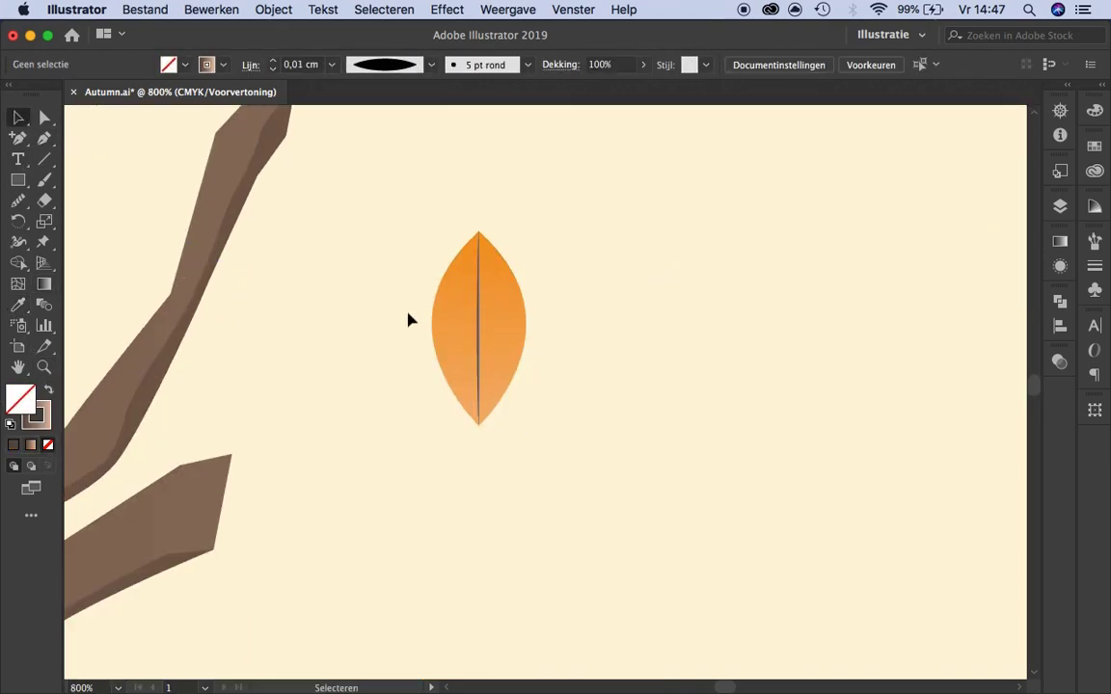
{"action": "left_click", "coordinate": [223, 64]}
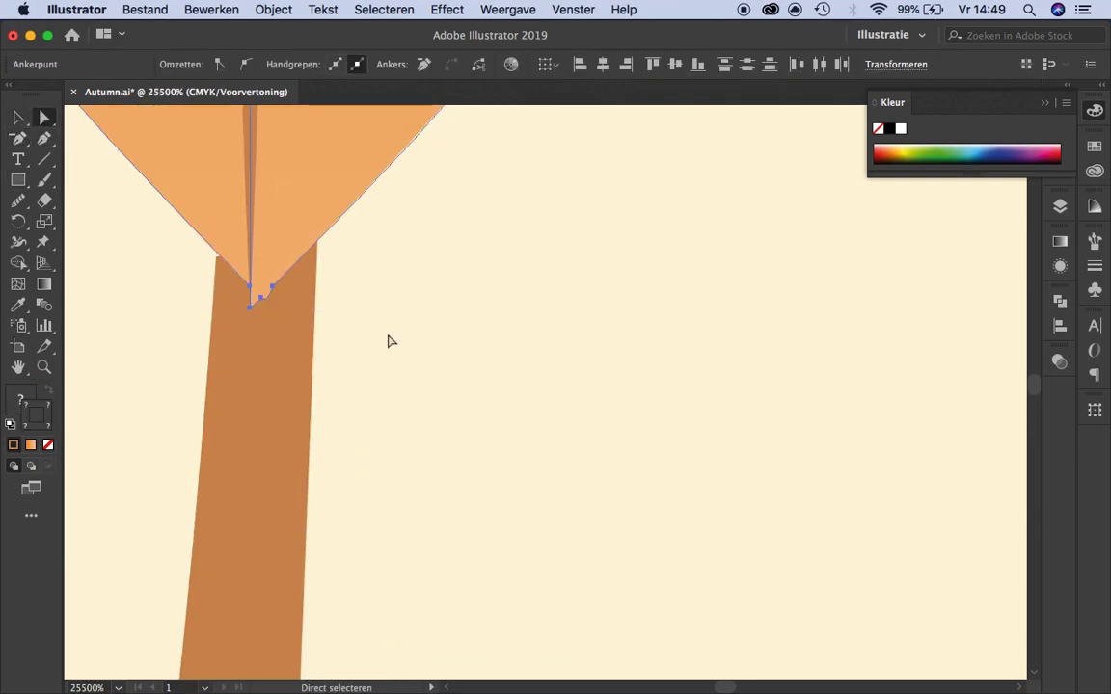
Select the finished orange leaf to copy onto the branches.
{"action": "key", "text": "v"}
{"action": "scroll", "coordinate": [260, 304], "scroll_direction": "down", "scroll_amount": 10}
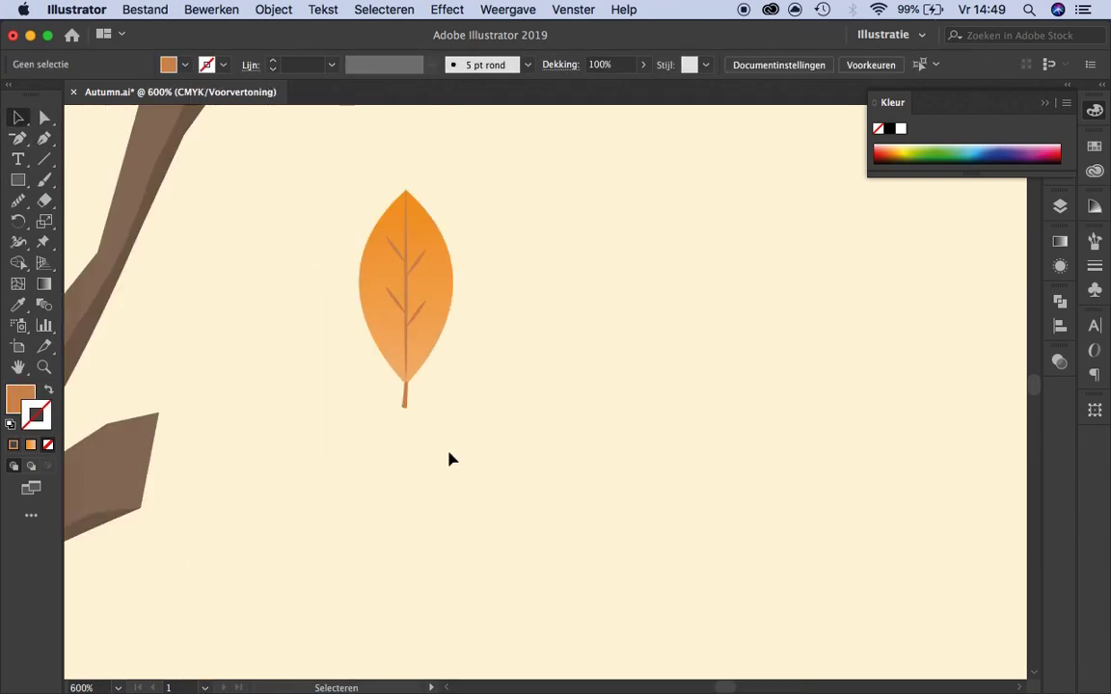
{"action": "left_click", "coordinate": [440, 398]}
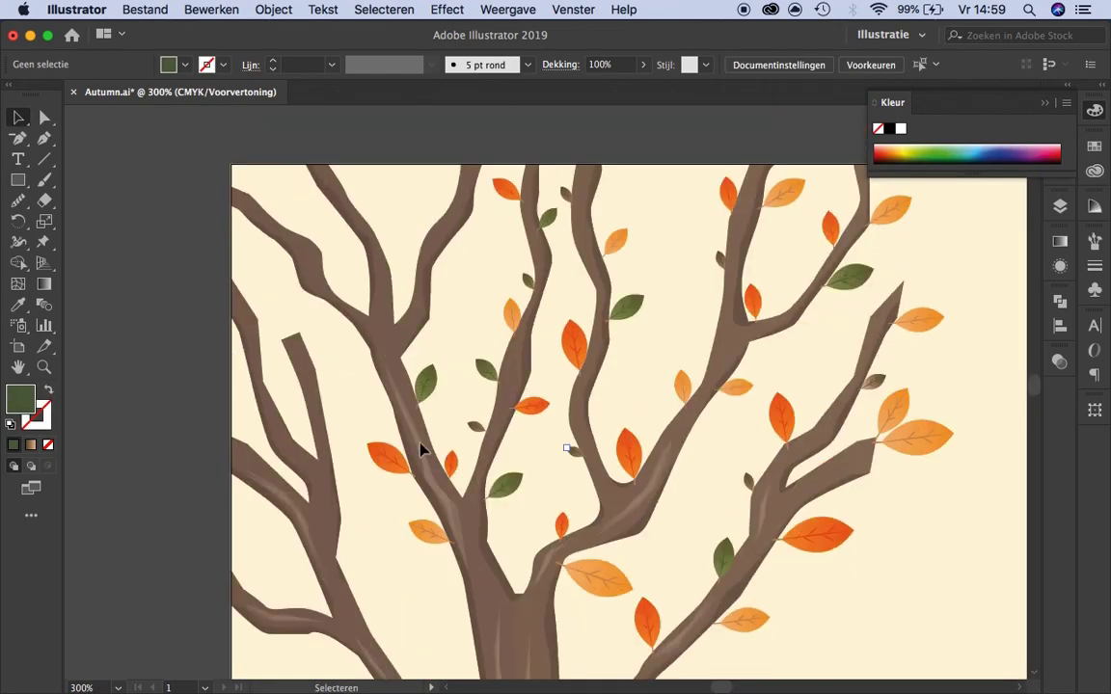
Select a small leaf on the branches and pan around the tree crown.
{"action": "left_click", "coordinate": [371, 413]}
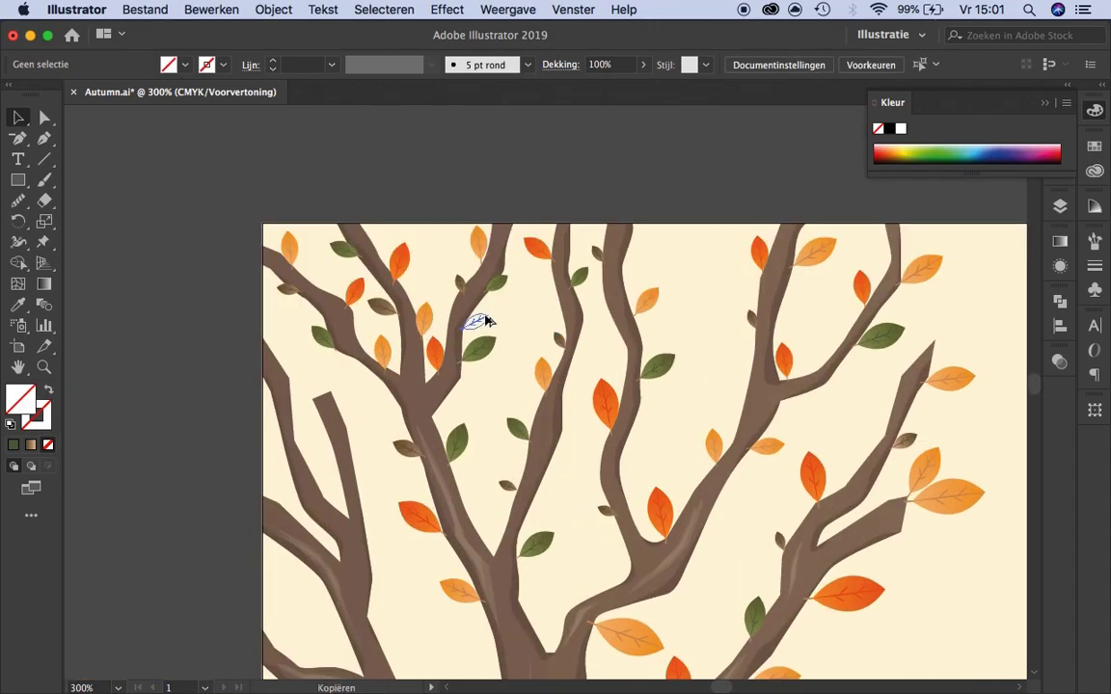
{"action": "scroll", "coordinate": [477, 416], "scroll_direction": "up", "scroll_amount": 2}
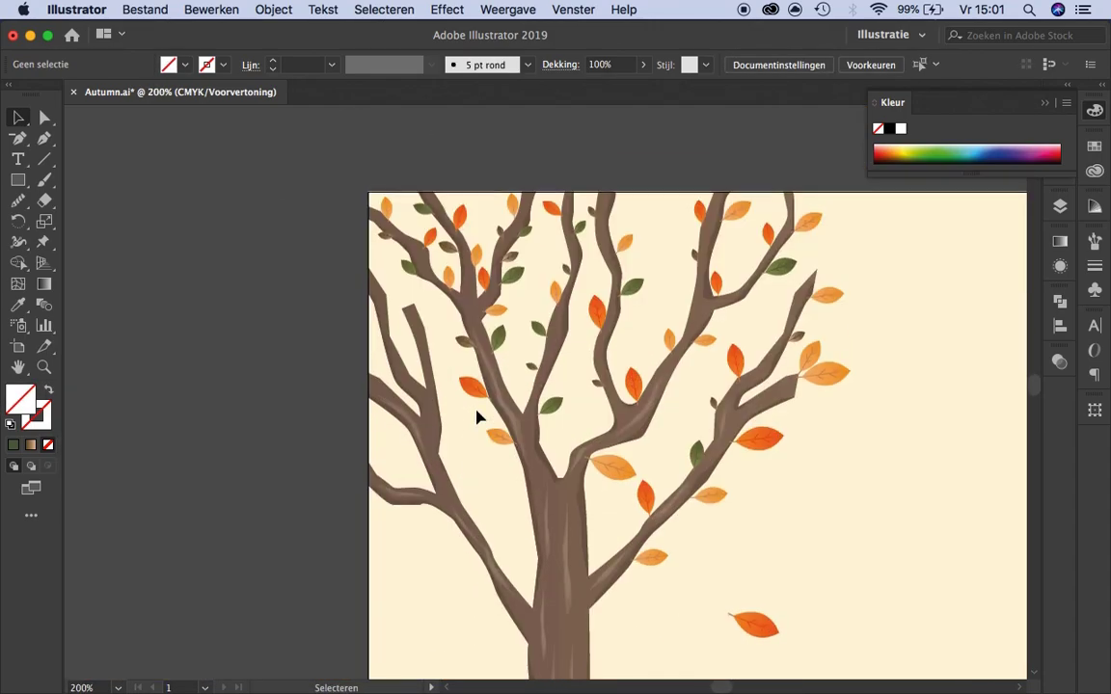
{"action": "scroll", "coordinate": [424, 274], "scroll_direction": "up", "scroll_amount": 1}
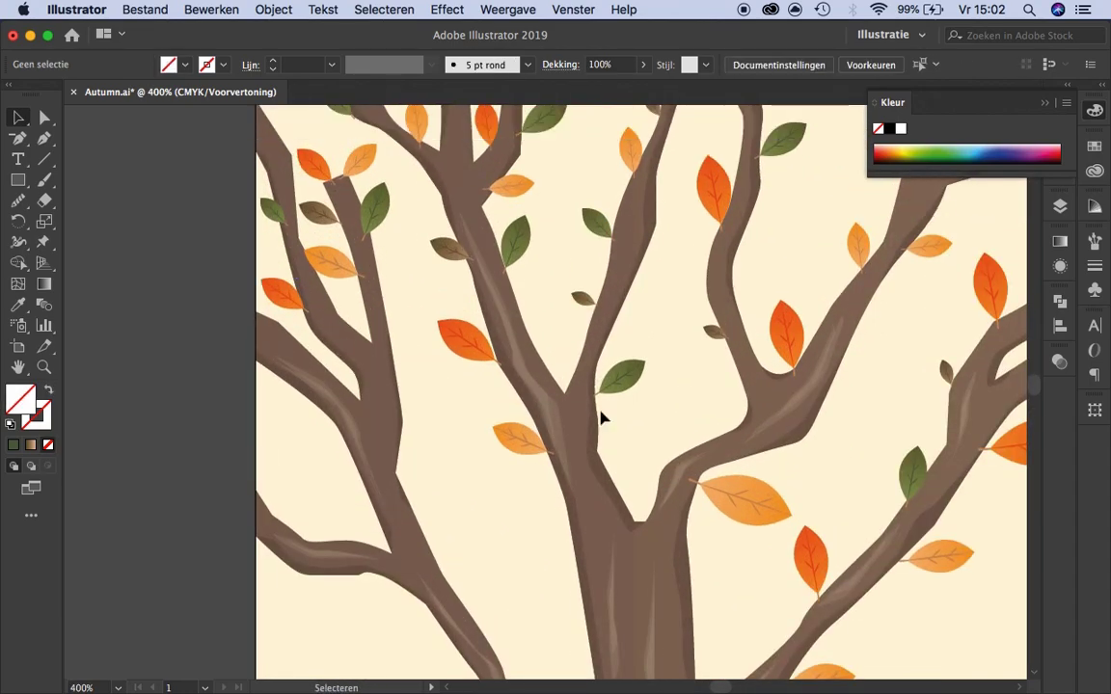
{"action": "scroll", "coordinate": [381, 446], "scroll_direction": "right", "scroll_amount": 1}
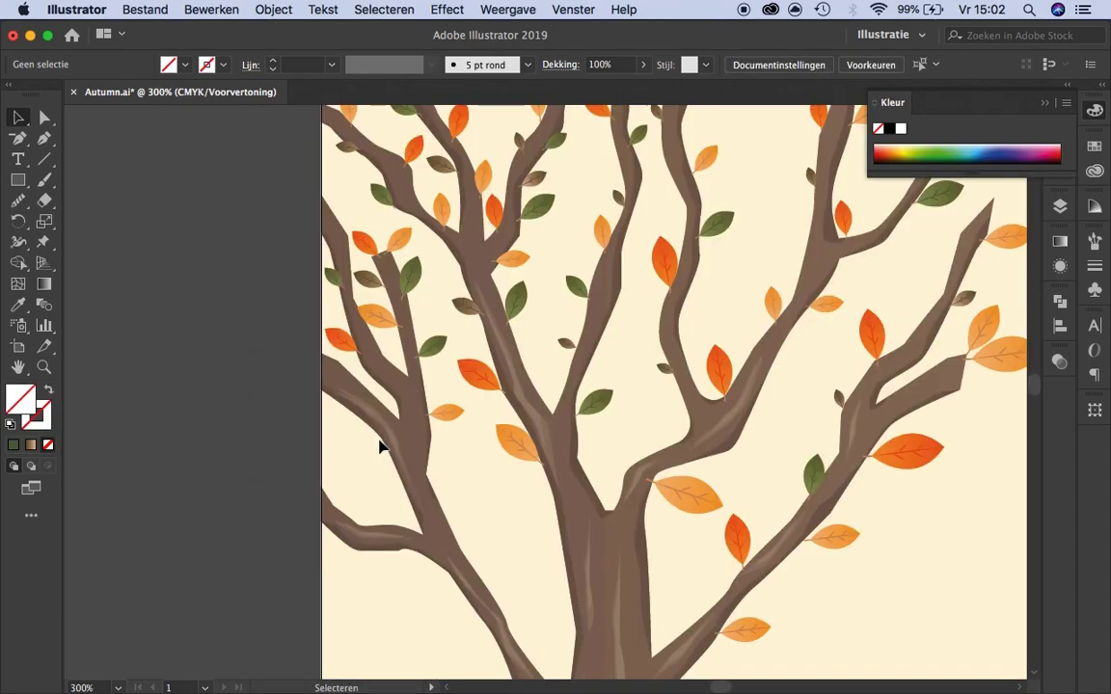
{"action": "scroll", "coordinate": [461, 441], "scroll_direction": "left", "scroll_amount": 3}
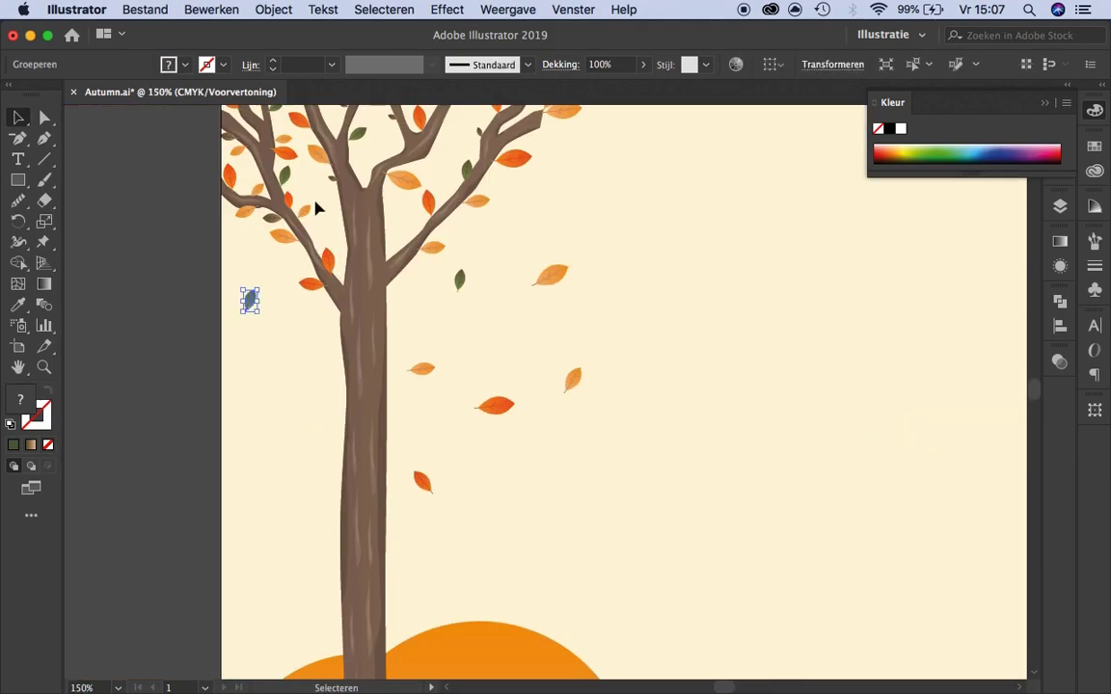
Fit the artboard in view and place a copy of the leafy tree further right.
{"action": "key", "text": "cmd+0"}
{"action": "left_click", "coordinate": [178, 371]}
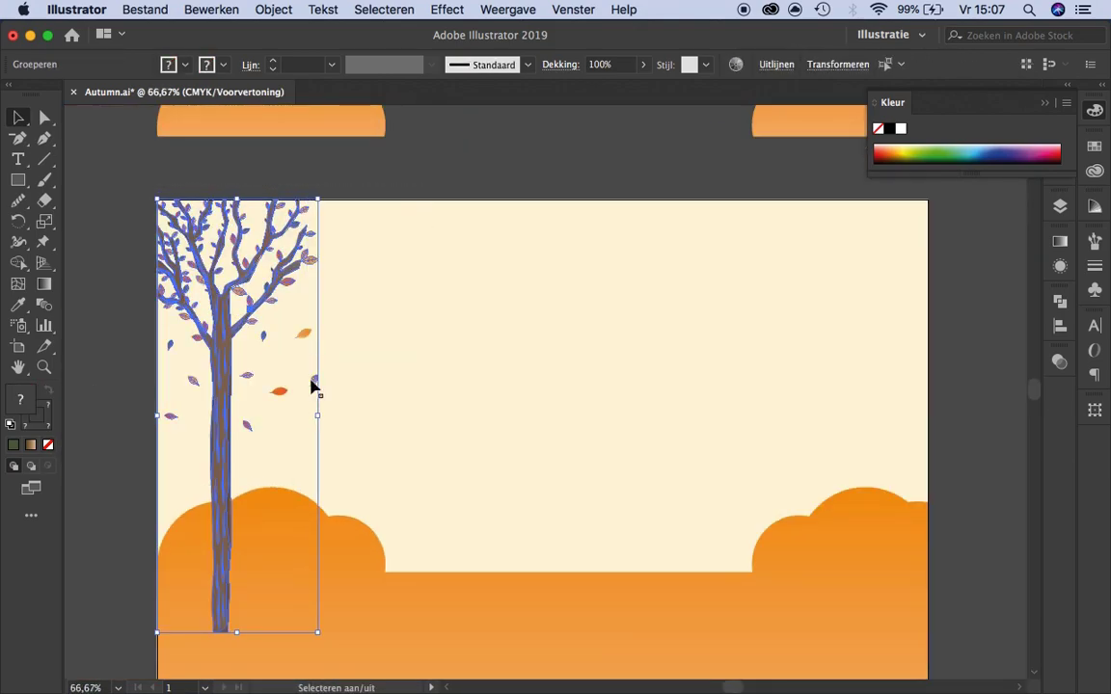
{"action": "right_click", "coordinate": [235, 355]}
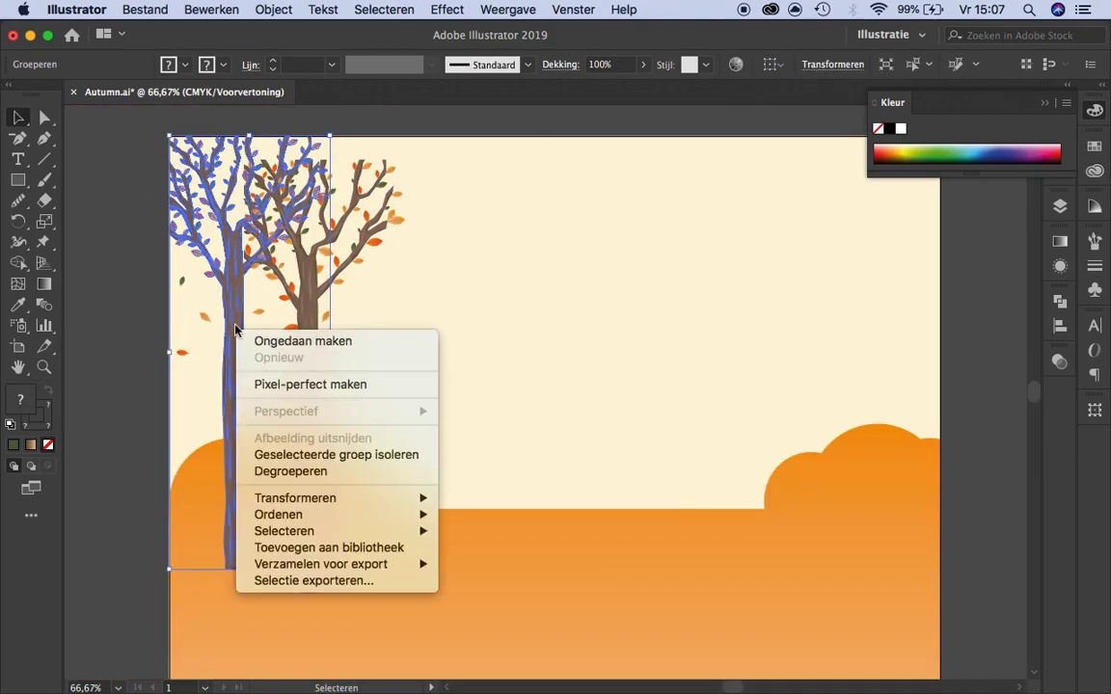
{"action": "left_click_drag", "start_coordinate": [303, 404], "coordinate": [355, 360]}
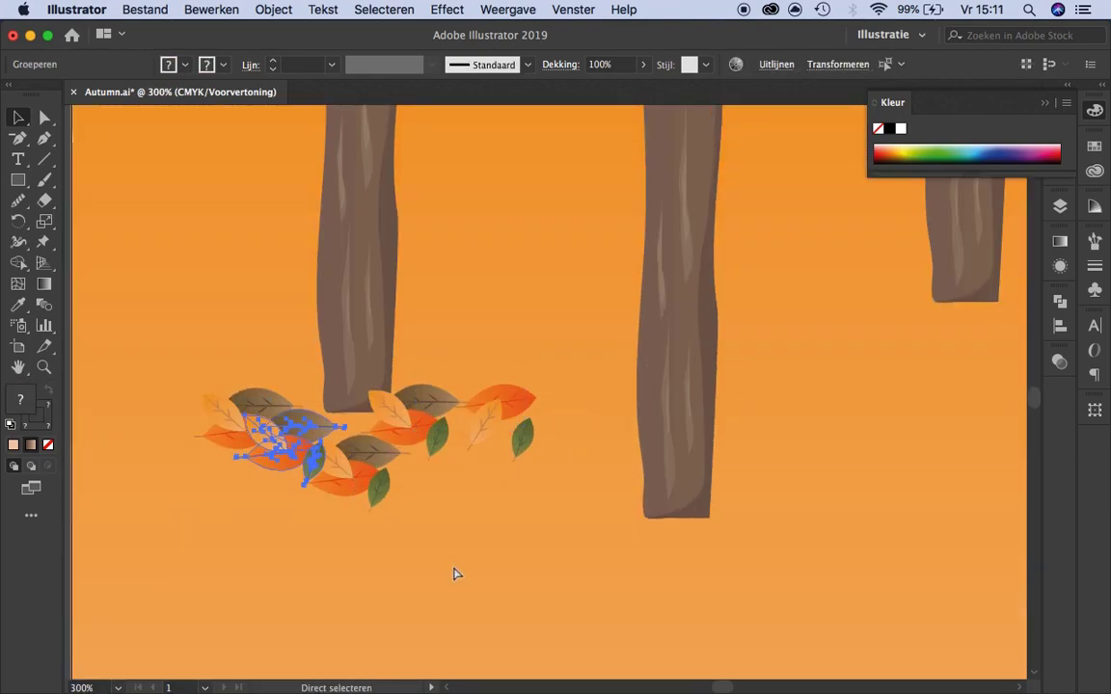
Move the leaf group right and lower, then Alt-drag a copy to enlarge the pile.
{"action": "left_click_drag", "start_coordinate": [277, 428], "coordinate": [325, 441]}
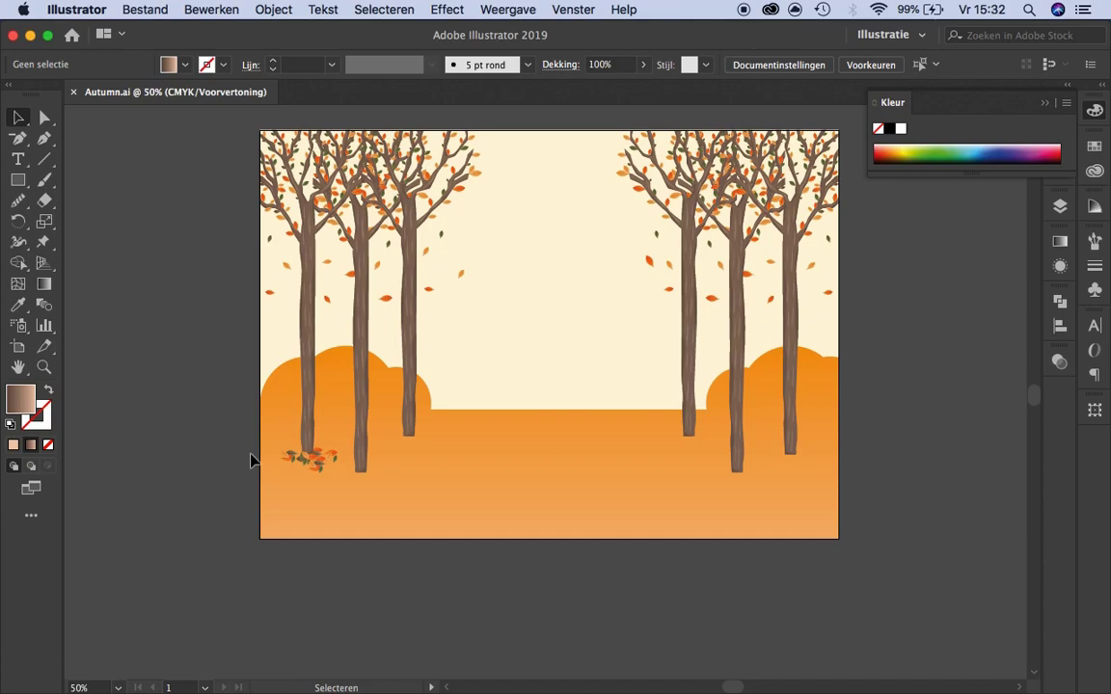
{"action": "scroll", "coordinate": [287, 491], "scroll_direction": "up", "scroll_amount": 4}
{"action": "left_click", "coordinate": [422, 416]}
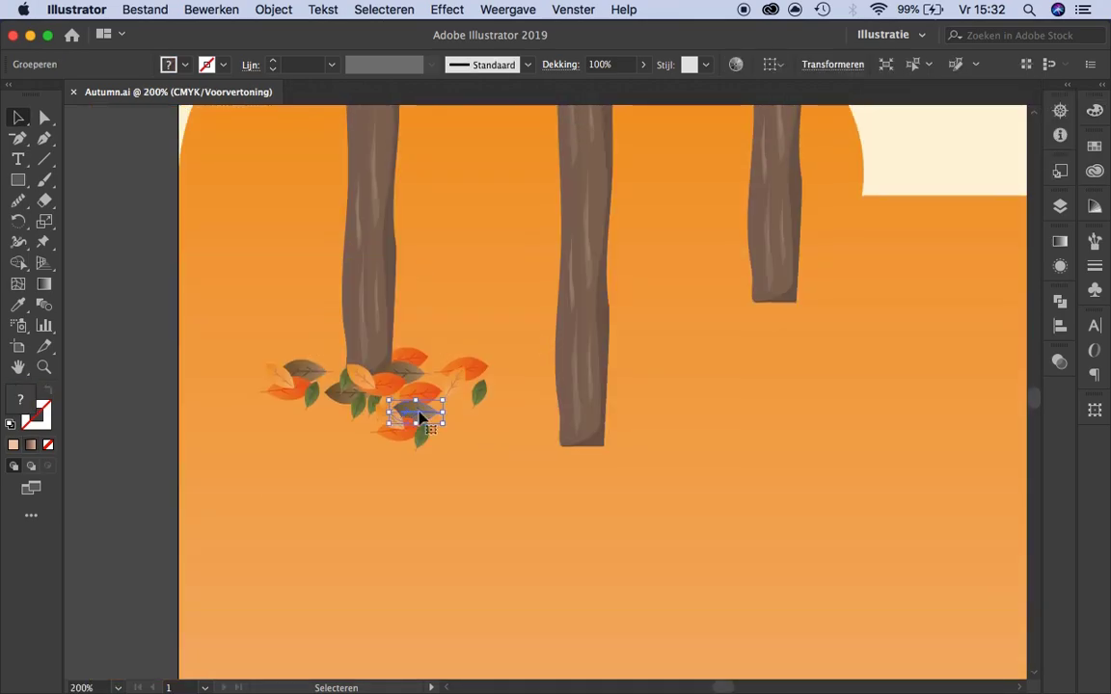
{"action": "scroll", "coordinate": [424, 424], "scroll_direction": "up", "scroll_amount": 2}
{"action": "mouse_move", "coordinate": [429, 386]}
{"action": "left_mouse_down"}
{"action": "mouse_move", "coordinate": [285, 415]}
{"action": "mouse_move", "coordinate": [310, 303]}
{"action": "left_mouse_up"}
{"action": "scroll", "coordinate": [270, 476], "scroll_direction": "down", "scroll_amount": 2}
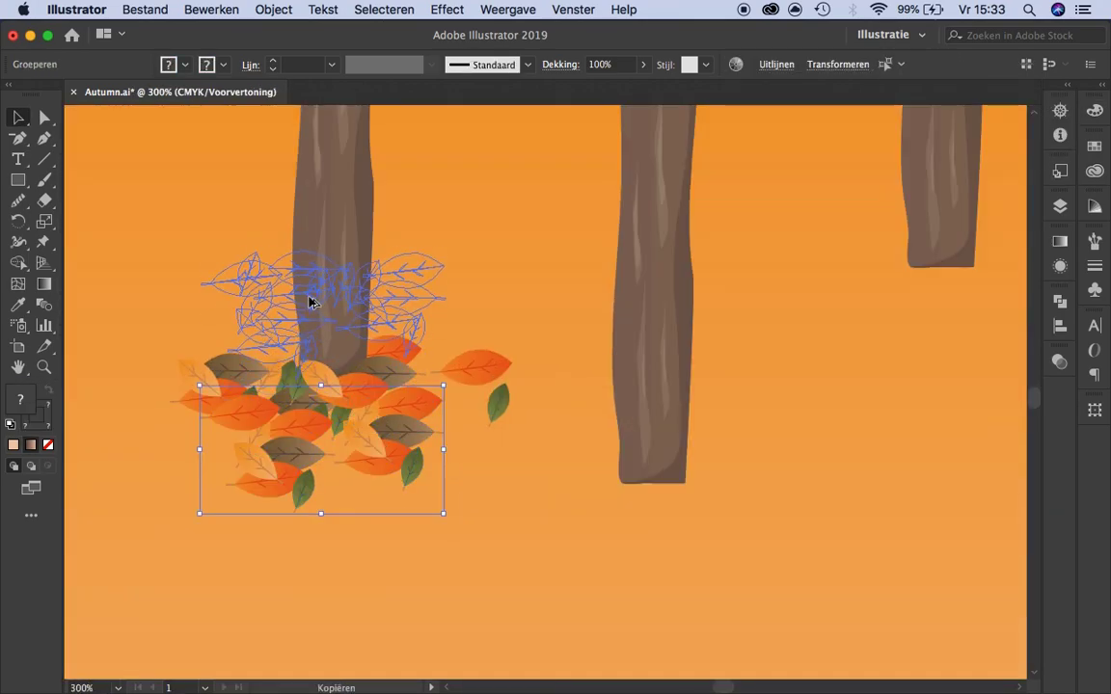
{"action": "scroll", "coordinate": [322, 355], "scroll_direction": "down", "scroll_amount": 2}
Select leaves in the pile and change their stacking order.
{"action": "left_click", "coordinate": [298, 478]}
{"action": "scroll", "coordinate": [298, 478], "scroll_direction": "up", "scroll_amount": 2}
{"action": "left_click", "coordinate": [376, 446], "text": "shift"}
{"action": "scroll", "coordinate": [376, 445], "scroll_direction": "up", "scroll_amount": 2}
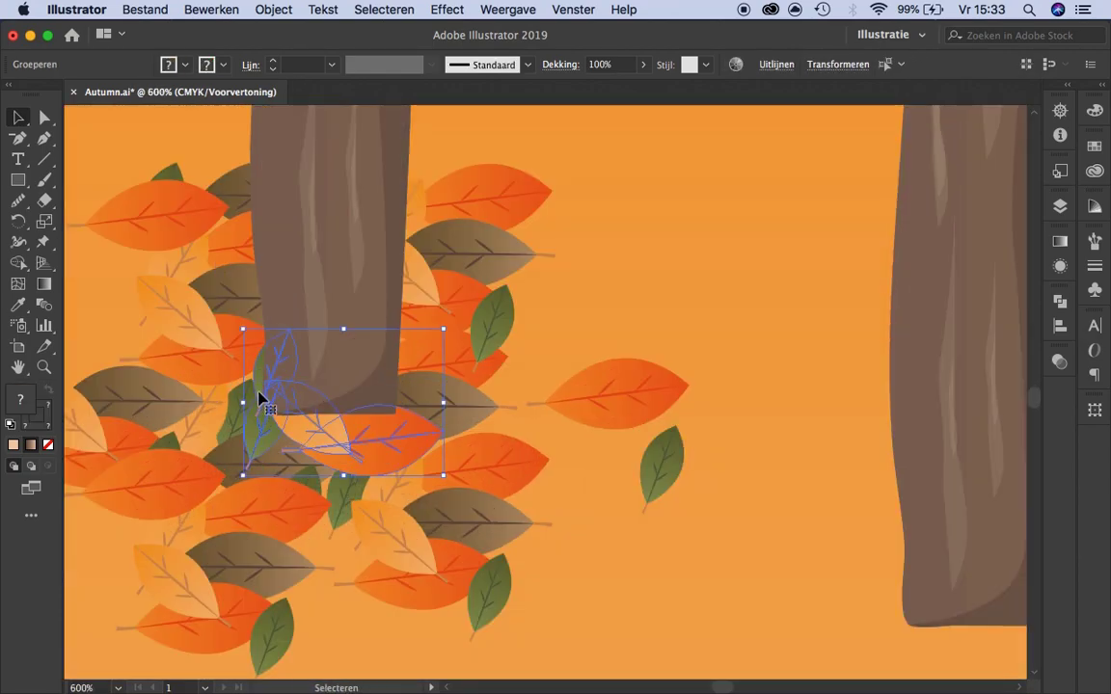
{"action": "right_click", "coordinate": [272, 416]}
{"action": "left_click", "coordinate": [538, 595]}
{"action": "scroll", "coordinate": [293, 537], "scroll_direction": "up", "scroll_amount": 3}
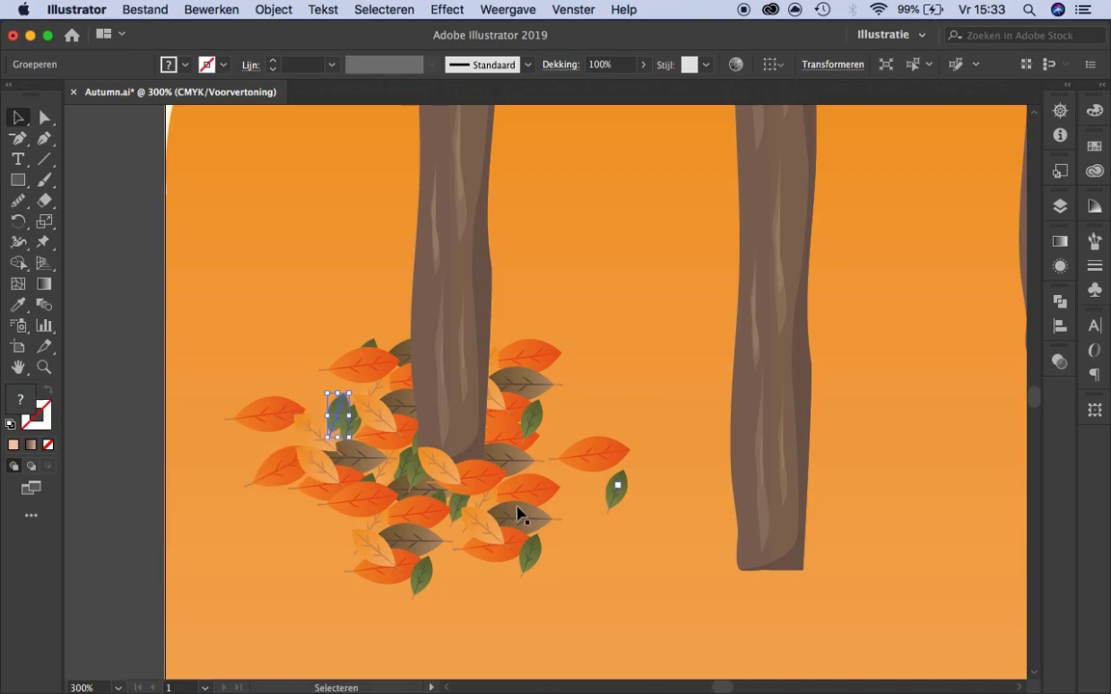
{"action": "scroll", "coordinate": [391, 426], "scroll_direction": "down", "scroll_amount": 2}
{"action": "scroll", "coordinate": [359, 426], "scroll_direction": "down", "scroll_amount": 5}
{"action": "scroll", "coordinate": [359, 426], "scroll_direction": "up", "scroll_amount": 8}
Copy a leaf elsewhere in the pile and bring it forward one step.
{"action": "left_click_drag", "start_coordinate": [280, 517], "coordinate": [325, 569]}
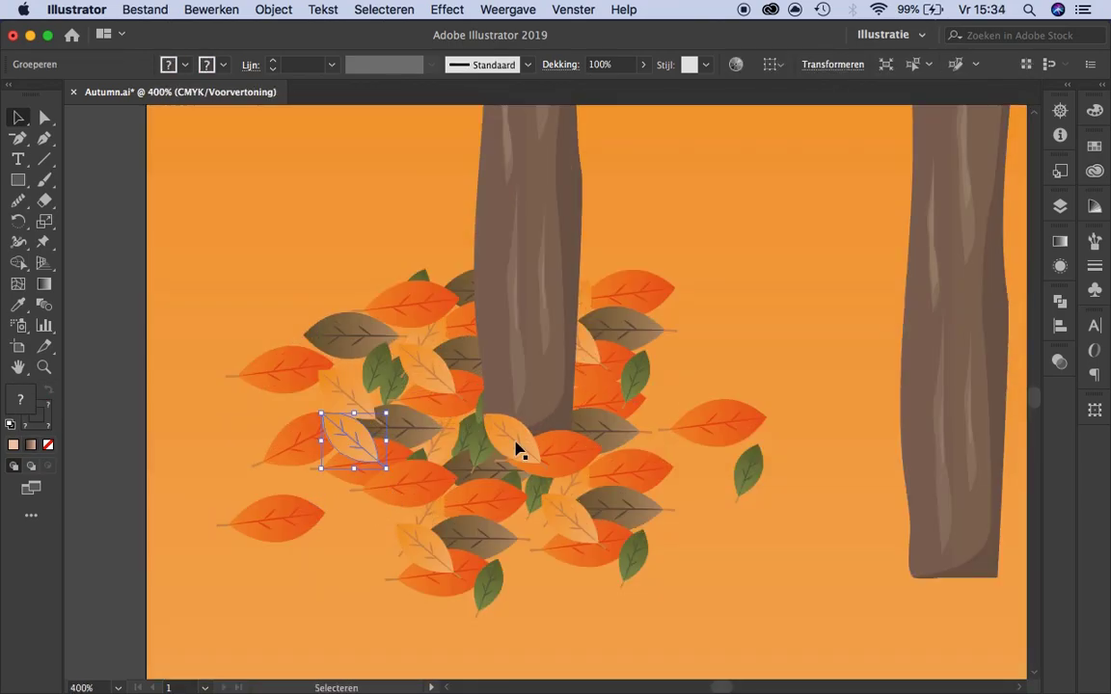
{"action": "scroll", "coordinate": [294, 536], "scroll_direction": "down", "scroll_amount": 4}
{"action": "right_click", "coordinate": [299, 536]}
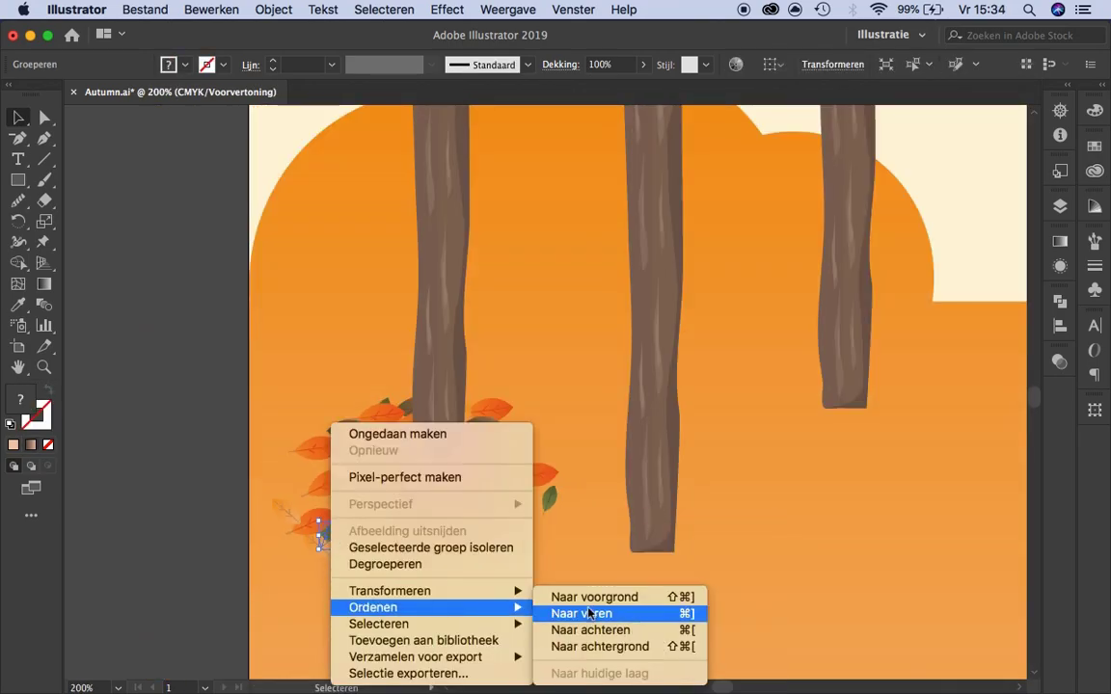
{"action": "left_click", "coordinate": [605, 612]}
{"action": "scroll", "coordinate": [259, 544], "scroll_direction": "up", "scroll_amount": 2}
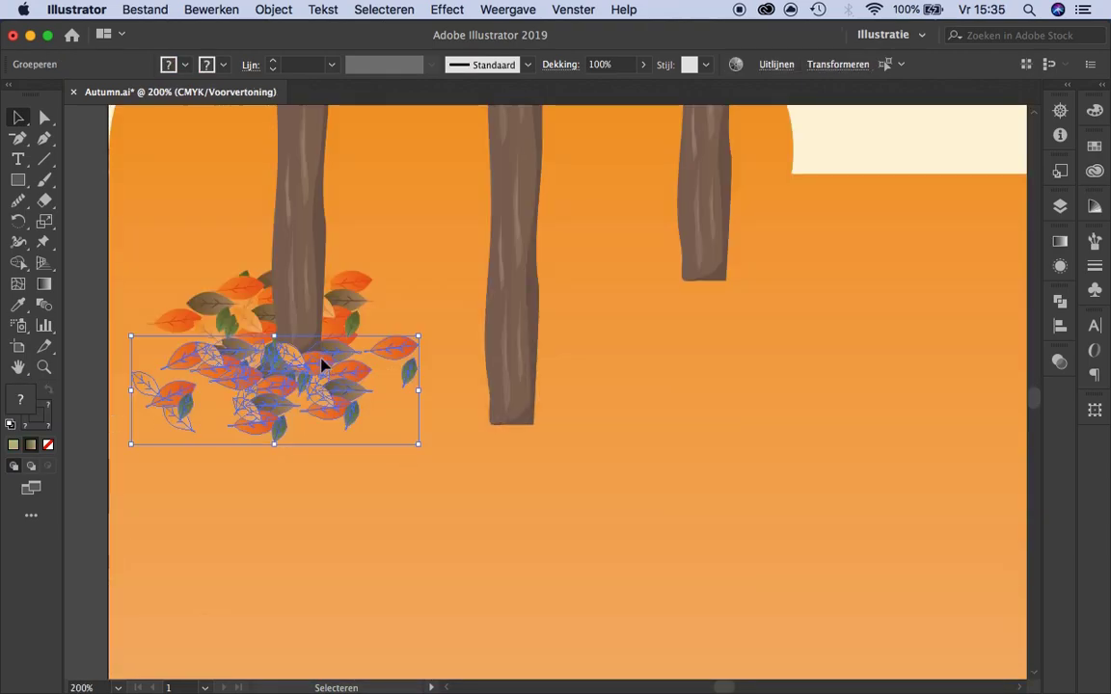
Copy the leaf cluster to the middle trunk's base and bring it to the front.
{"action": "left_click_drag", "start_coordinate": [322, 364], "coordinate": [549, 422]}
{"action": "left_click_drag", "start_coordinate": [174, 310], "coordinate": [286, 335]}
{"action": "scroll", "coordinate": [520, 334], "scroll_direction": "down", "scroll_amount": 2}
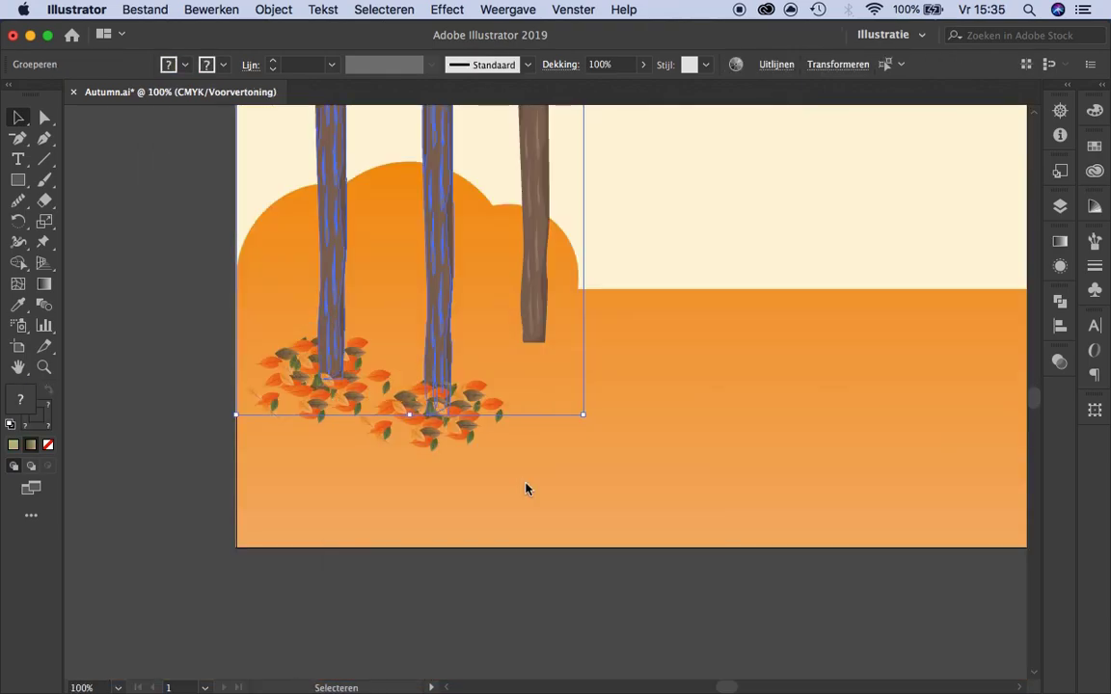
{"action": "right_click", "coordinate": [372, 353]}
{"action": "left_click", "coordinate": [712, 535]}
{"action": "scroll", "coordinate": [460, 351], "scroll_direction": "up", "scroll_amount": 4}
{"action": "scroll", "coordinate": [459, 349], "scroll_direction": "up", "scroll_amount": 2}
{"action": "right_click", "coordinate": [449, 343]}
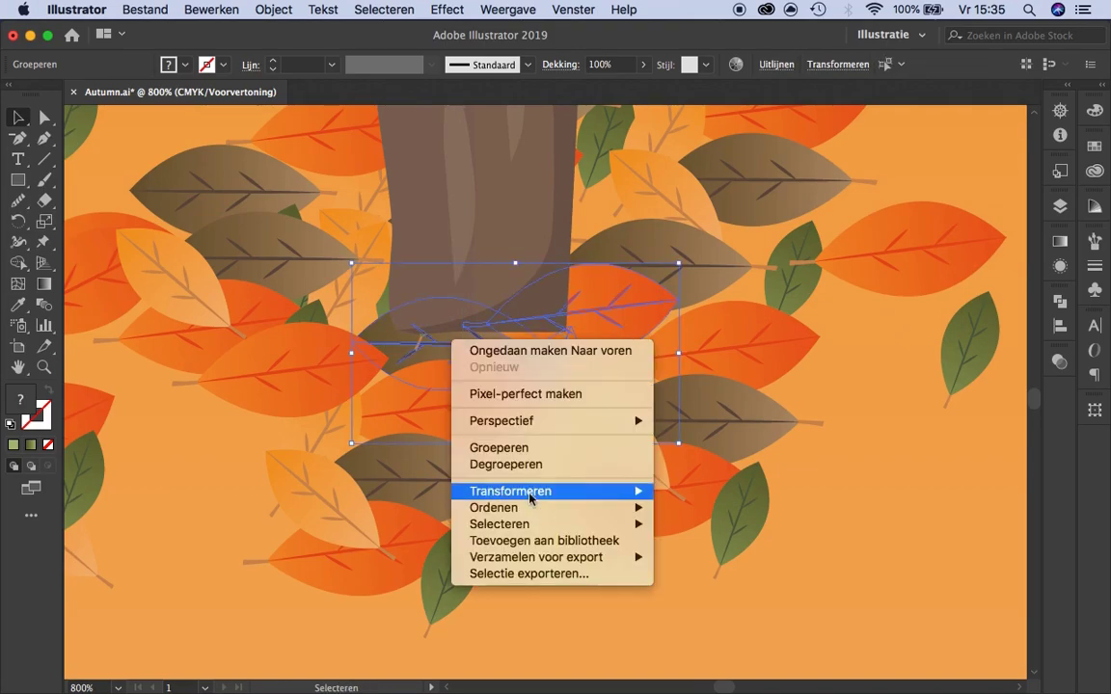
{"action": "key", "text": "Escape"}
Scatter single leaf copies beside and above the piles.
{"action": "scroll", "coordinate": [273, 508], "scroll_direction": "down", "scroll_amount": 3}
{"action": "scroll", "coordinate": [347, 499], "scroll_direction": "down", "scroll_amount": 2}
{"action": "scroll", "coordinate": [347, 498], "scroll_direction": "up", "scroll_amount": 2}
{"action": "left_click", "coordinate": [436, 495]}
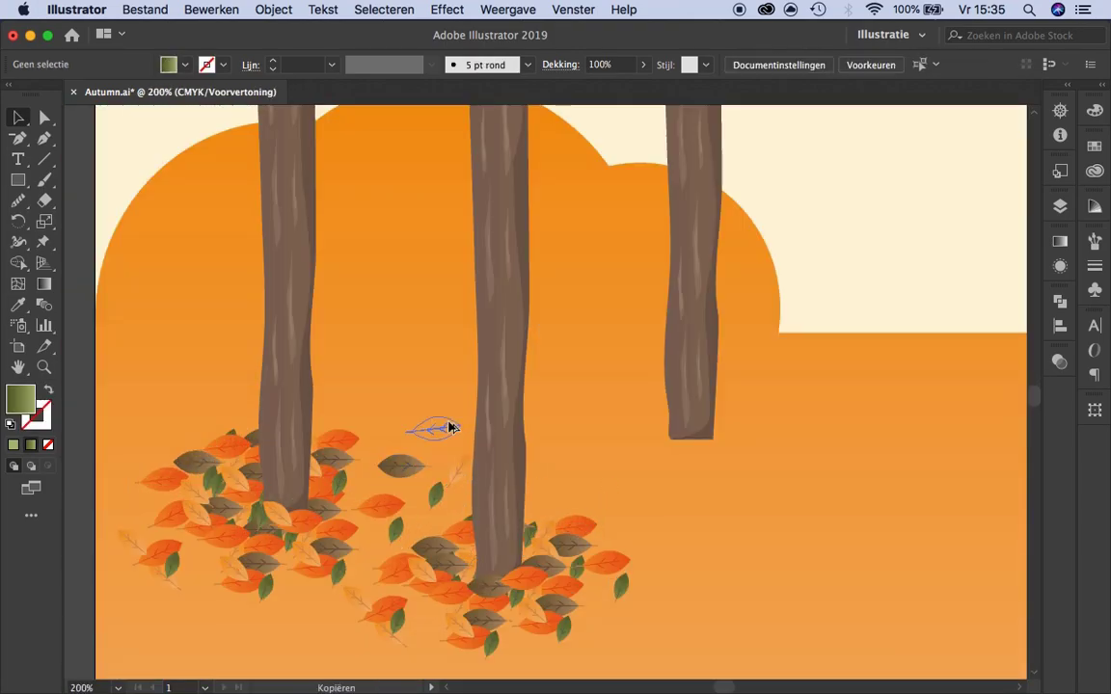
{"action": "left_click_drag", "start_coordinate": [451, 427], "coordinate": [451, 427]}
{"action": "scroll", "coordinate": [405, 424], "scroll_direction": "down", "scroll_amount": 3}
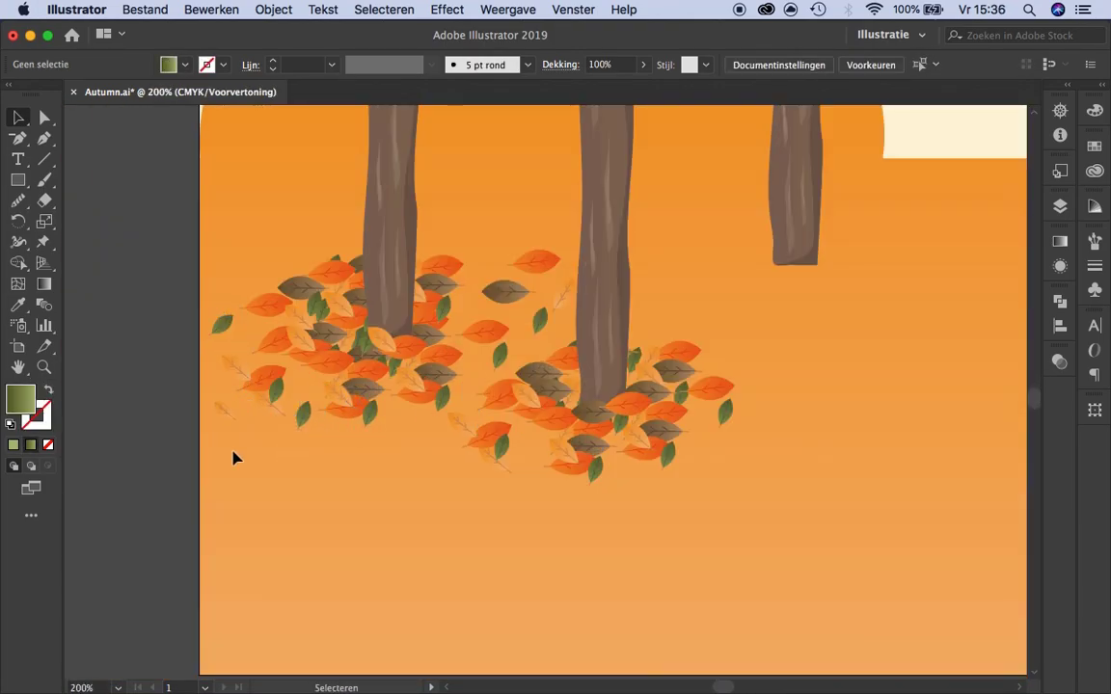
{"action": "scroll", "coordinate": [232, 458], "scroll_direction": "up", "scroll_amount": 1}
{"action": "left_click_drag", "start_coordinate": [235, 469], "coordinate": [242, 475]}
{"action": "left_click_drag", "start_coordinate": [195, 405], "coordinate": [409, 598]}
{"action": "scroll", "coordinate": [309, 529], "scroll_direction": "down", "scroll_amount": 1}
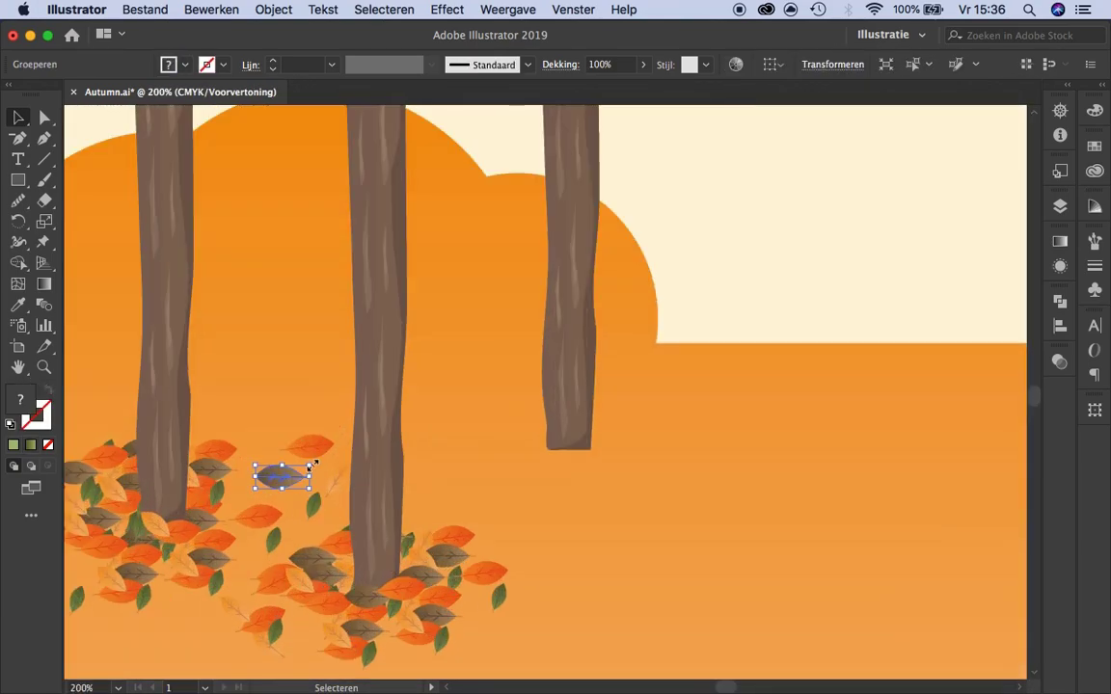
{"action": "scroll", "coordinate": [268, 451], "scroll_direction": "down", "scroll_amount": 1}
Copy the leaf pile to the base of the third left tree.
{"action": "left_click_drag", "start_coordinate": [421, 587], "coordinate": [206, 471]}
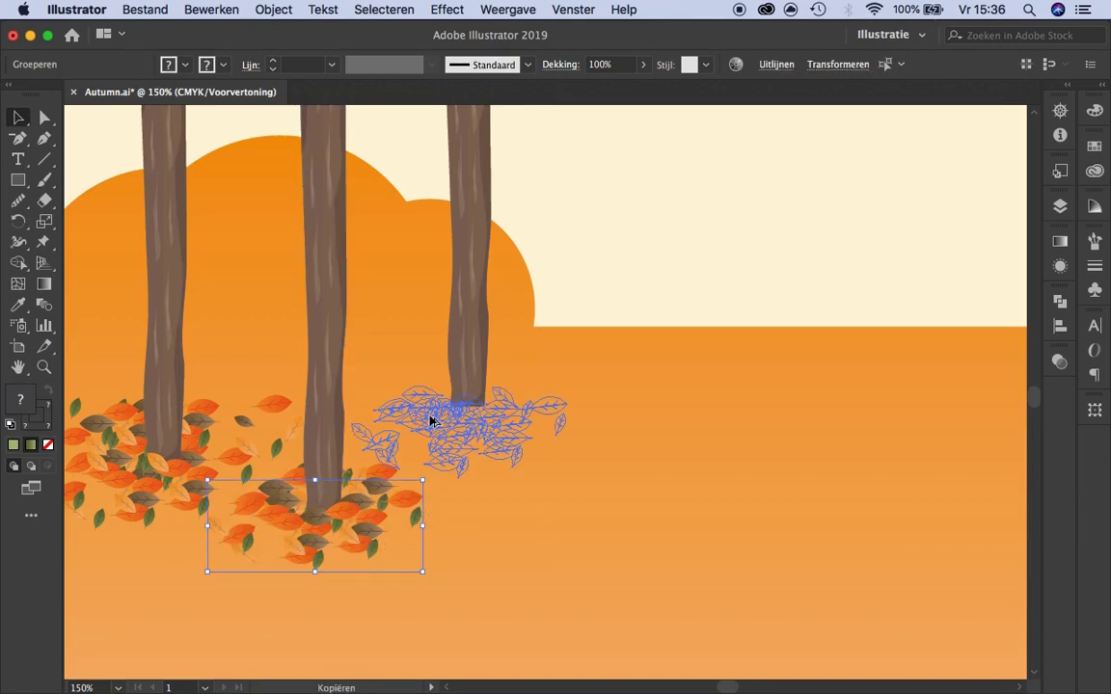
{"action": "left_click_drag", "start_coordinate": [318, 520], "coordinate": [429, 421]}
{"action": "left_click", "coordinate": [569, 521]}
{"action": "left_click_drag", "start_coordinate": [296, 496], "coordinate": [431, 419]}
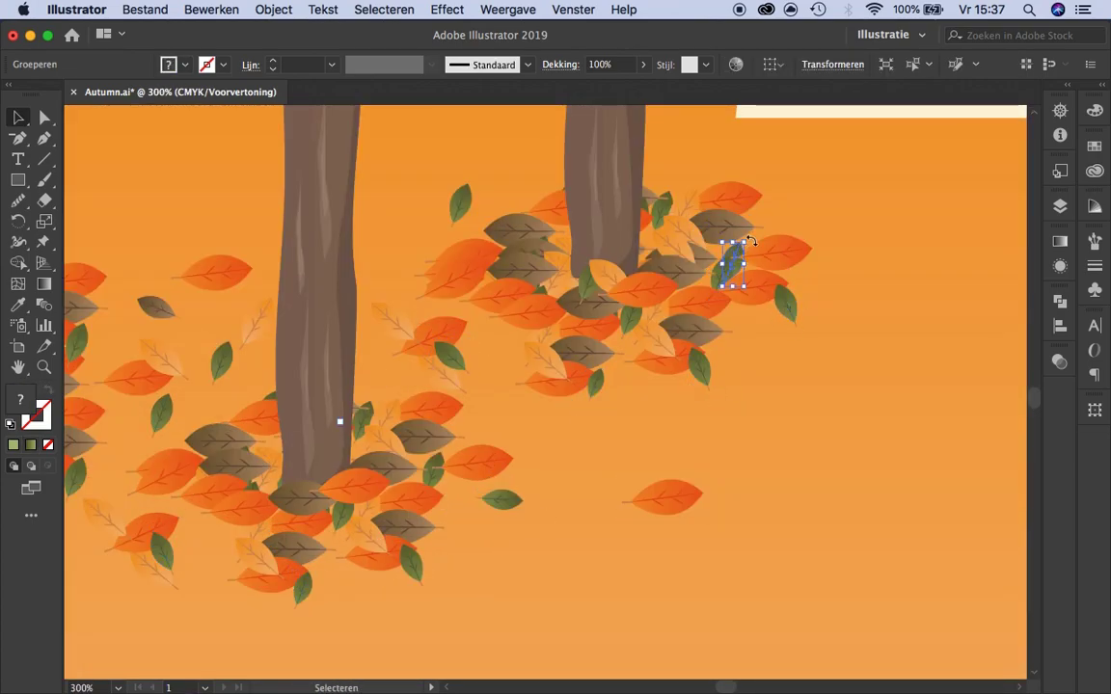
Pull a stray leaf into the pile and add leaf copies to thicken and extend it.
{"action": "left_click_drag", "start_coordinate": [657, 208], "coordinate": [484, 234]}
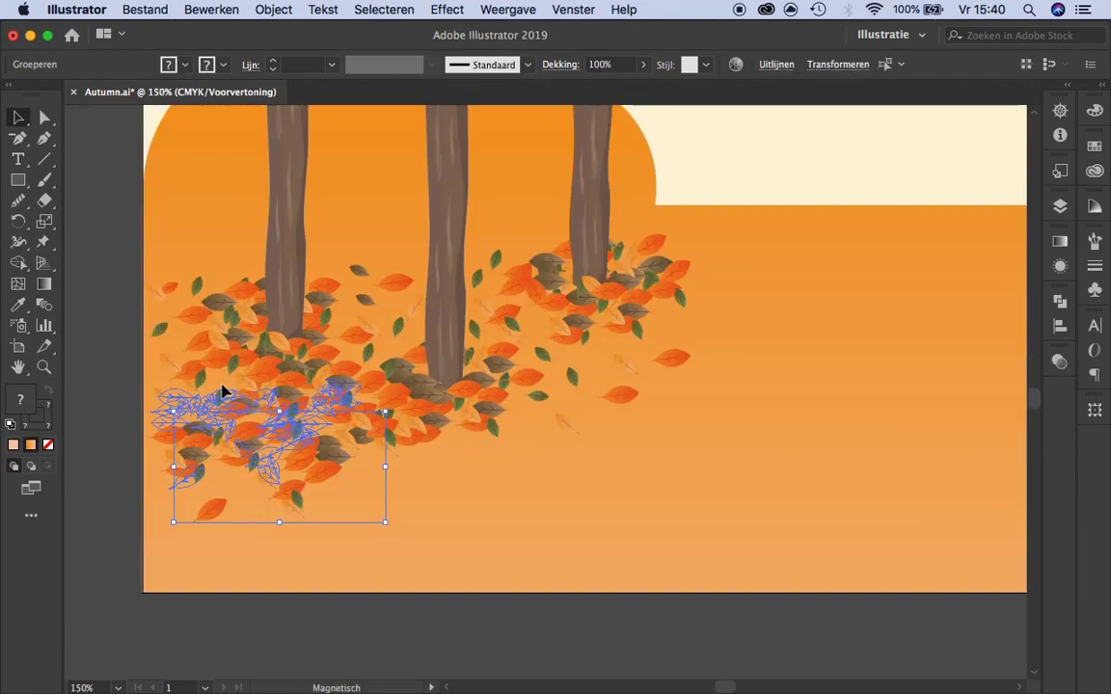
{"action": "left_click_drag", "start_coordinate": [223, 389], "coordinate": [305, 455]}
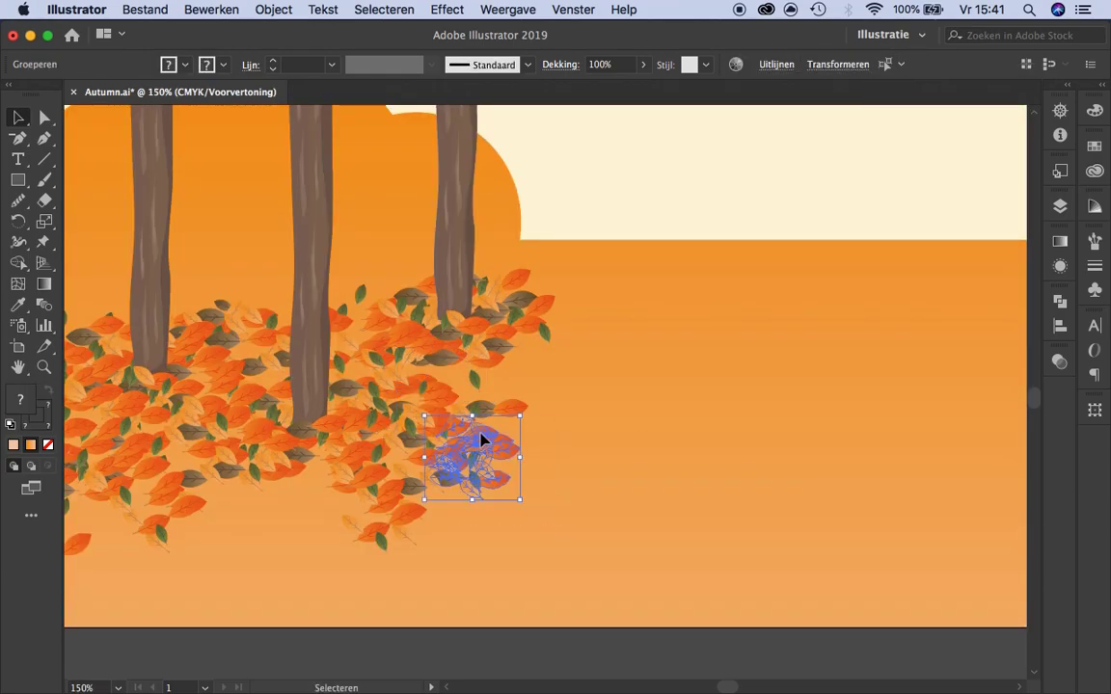
{"action": "left_click_drag", "start_coordinate": [467, 427], "coordinate": [419, 472]}
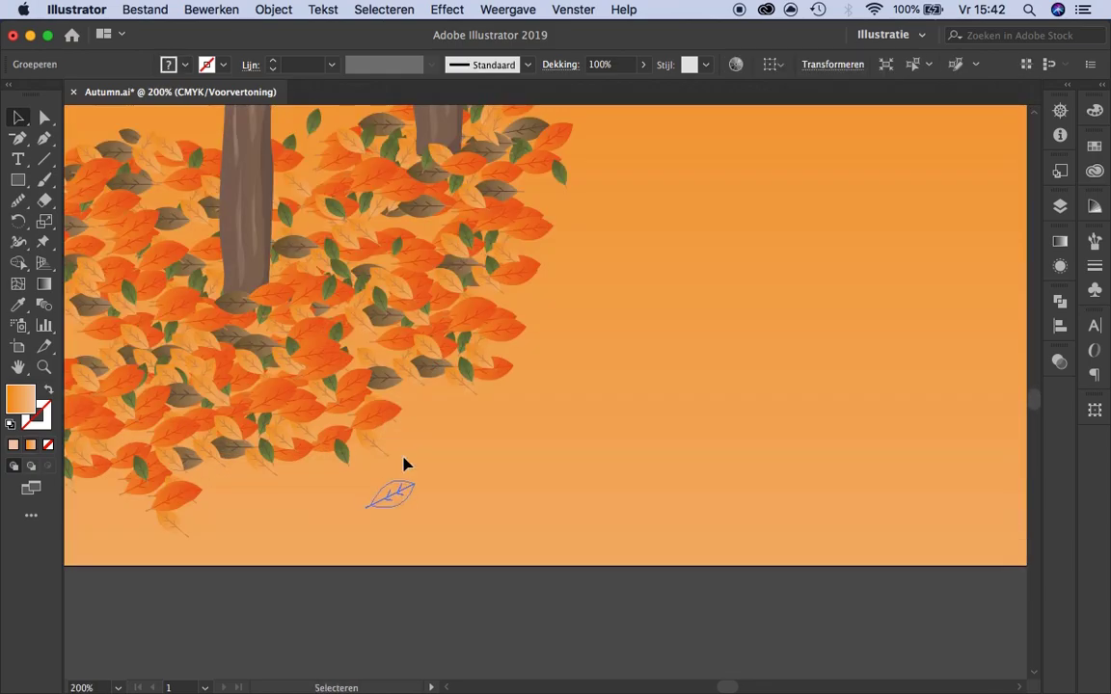
{"action": "left_click_drag", "start_coordinate": [404, 464], "coordinate": [455, 412]}
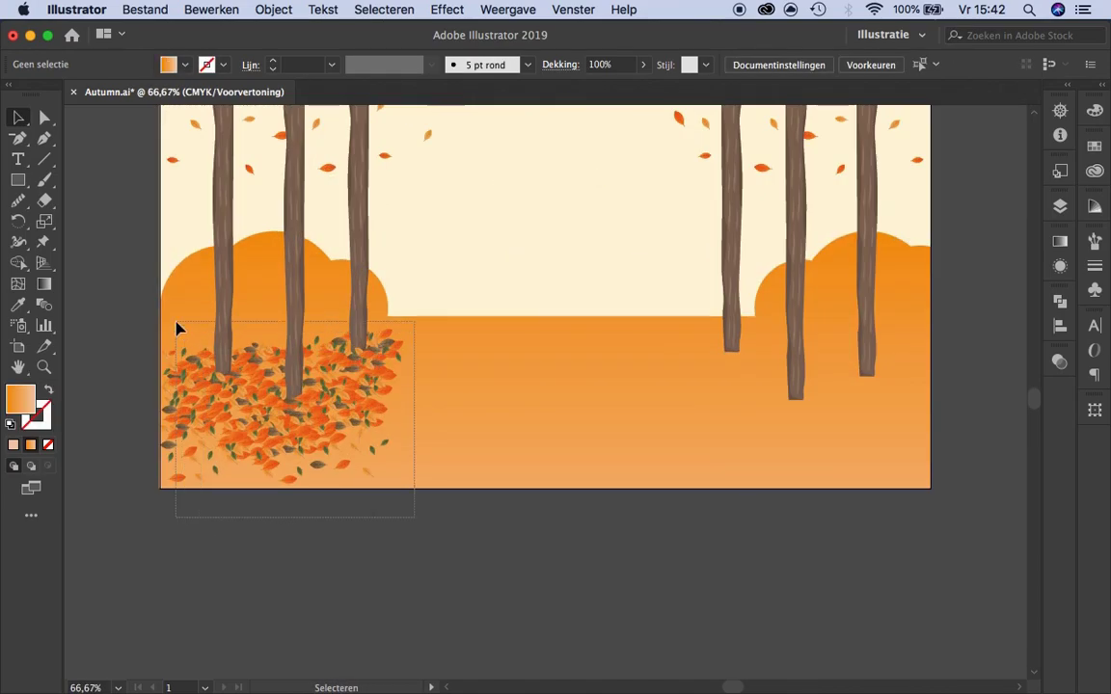
Copy the leaf pile to the right-hand trees and drop a first single leaf on the ground.
{"action": "left_click_drag", "start_coordinate": [535, 399], "coordinate": [829, 395]}
{"action": "right_click", "coordinate": [750, 409]}
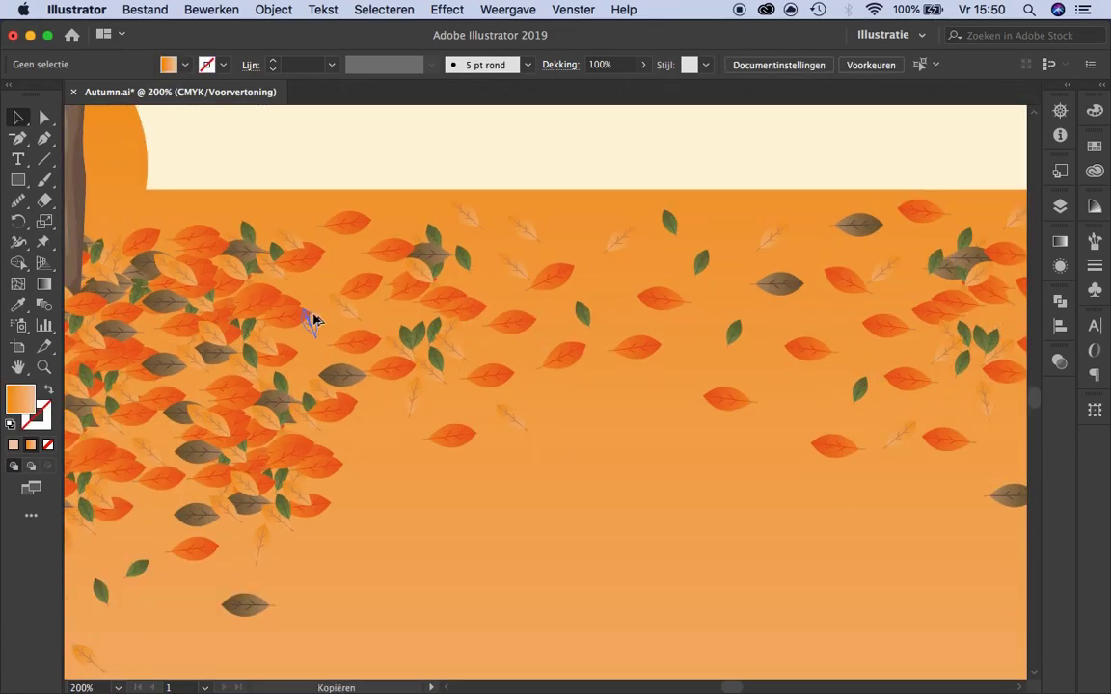
{"action": "left_click", "coordinate": [317, 289]}
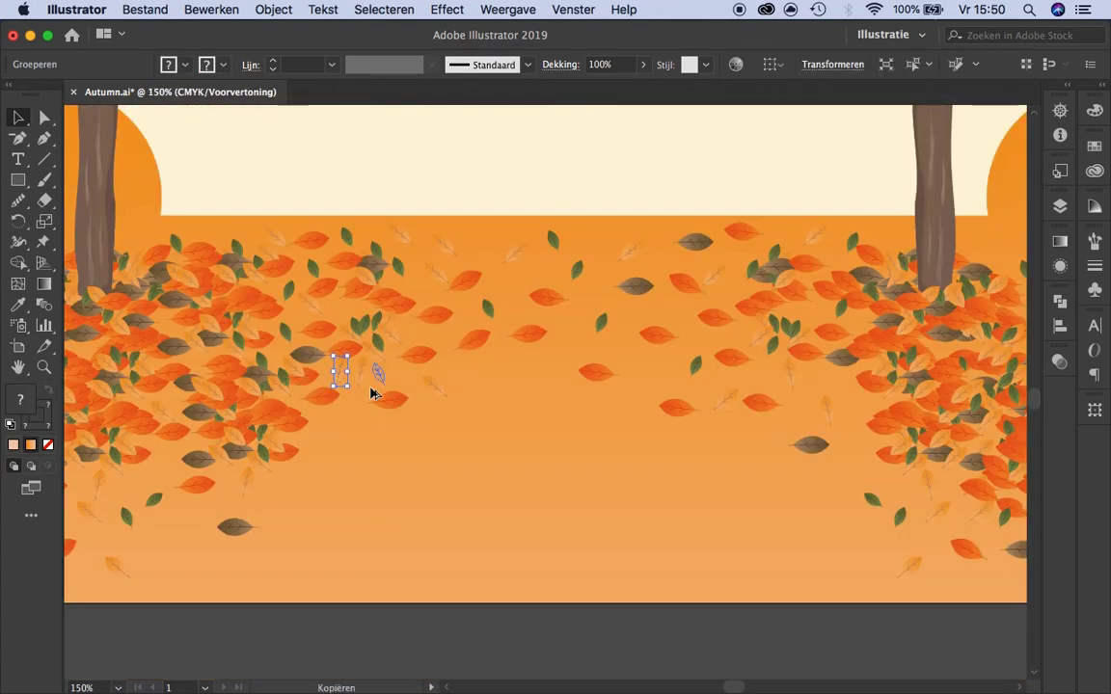
{"action": "left_click_drag", "start_coordinate": [479, 239], "coordinate": [680, 313]}
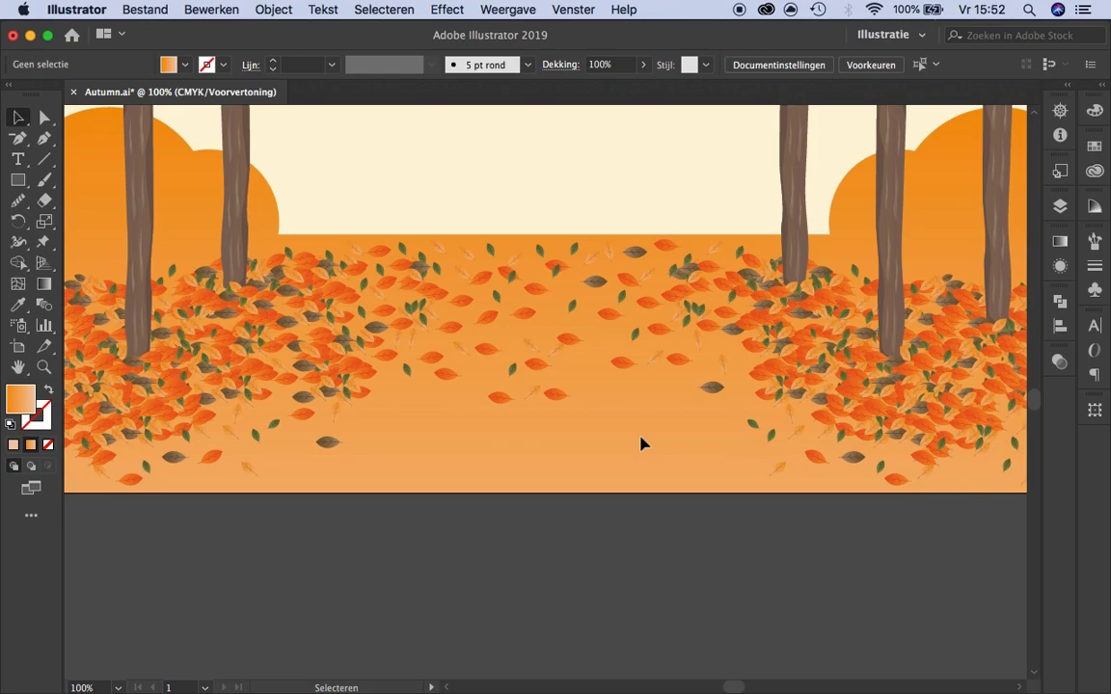
Scatter more leaf copies across the open ground between the tree groups.
{"action": "key", "text": "super+equal"}
{"action": "left_click_drag", "start_coordinate": [705, 419], "coordinate": [745, 321]}
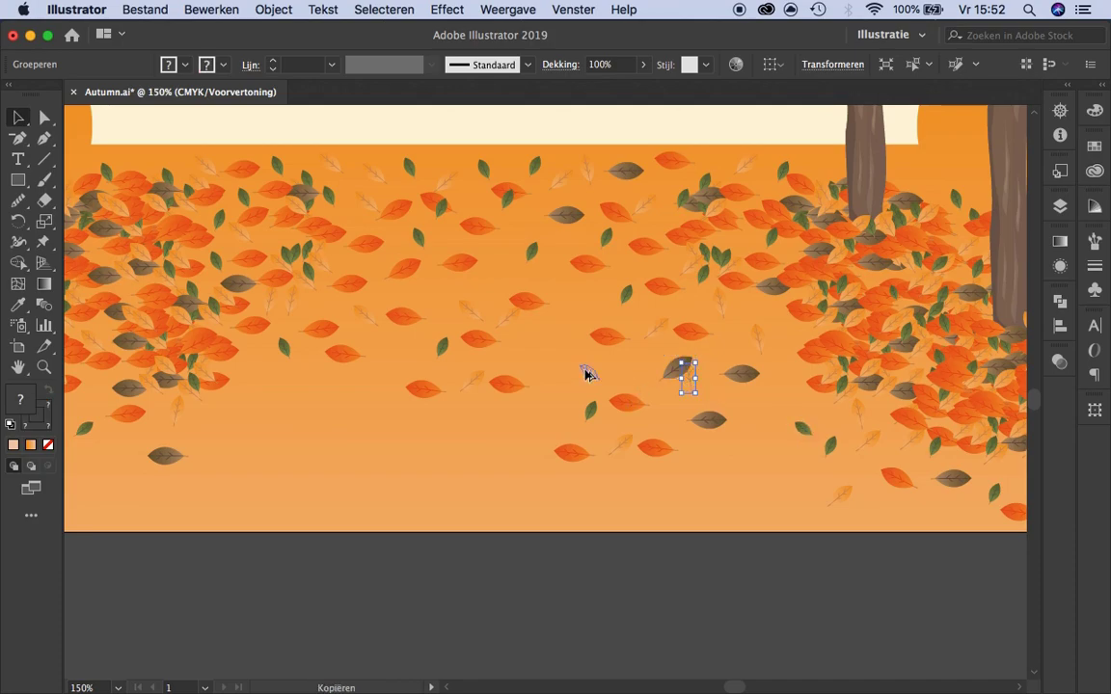
{"action": "left_click_drag", "start_coordinate": [586, 374], "coordinate": [590, 376]}
{"action": "left_click", "coordinate": [739, 392]}
{"action": "key", "text": "super+0"}
{"action": "key", "text": "super+1"}
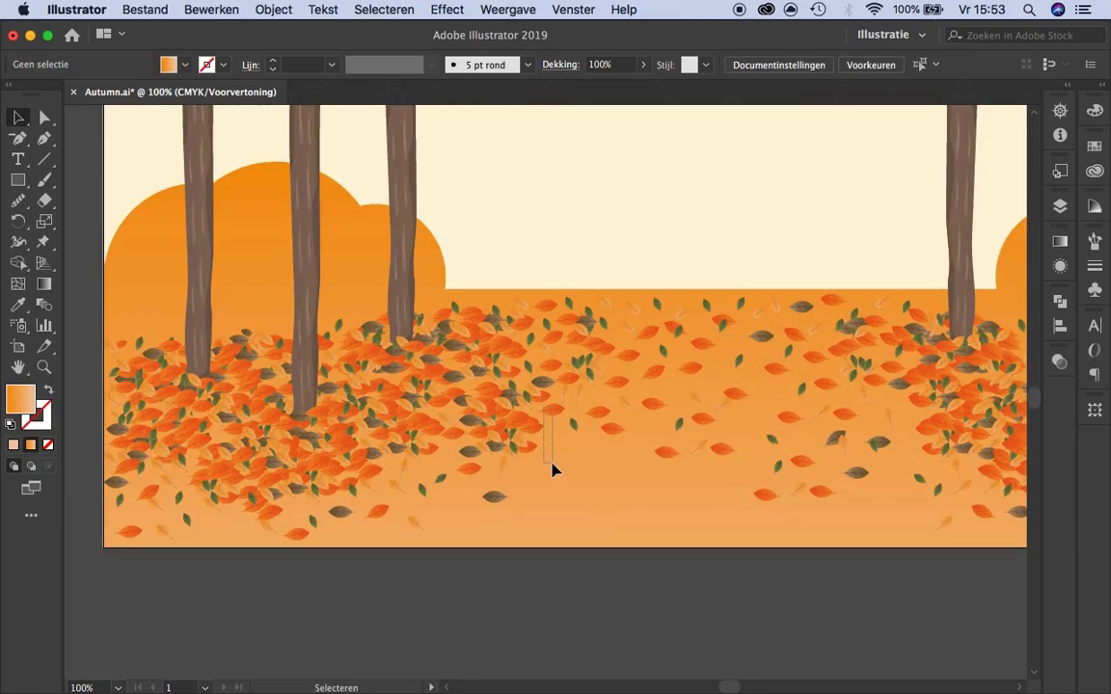
{"action": "left_click", "coordinate": [549, 466]}
Copy a small leaf lower toward the bottom edge and check the leaf placement.
{"action": "left_click_drag", "start_coordinate": [631, 416], "coordinate": [592, 529]}
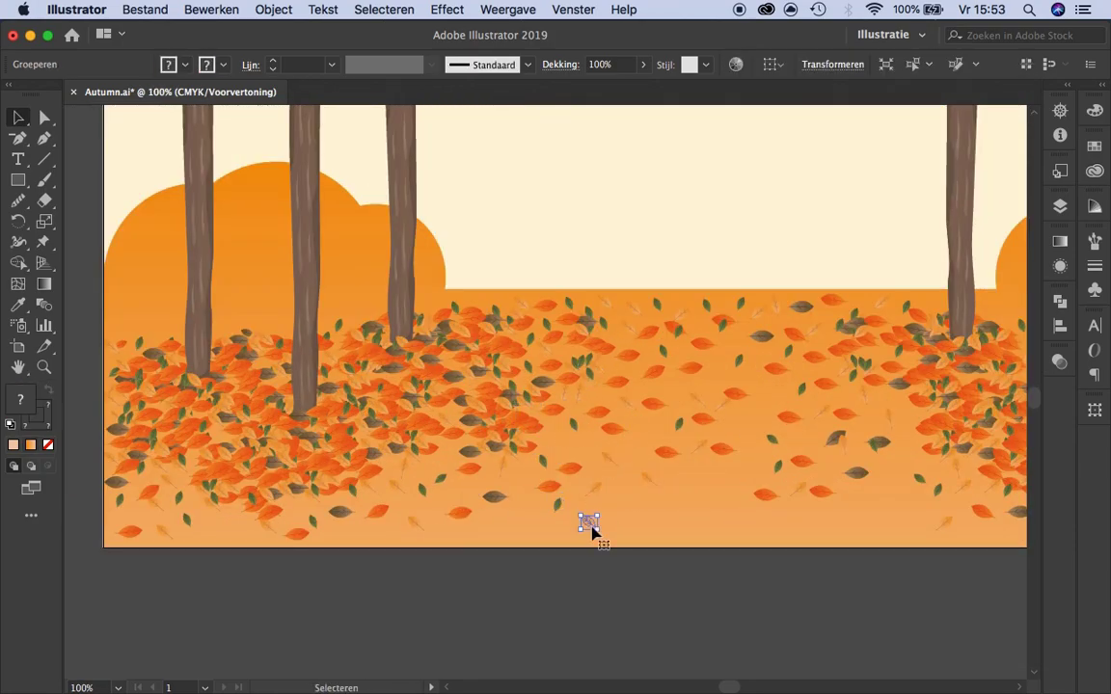
{"action": "key", "text": "super+minus"}
{"action": "key", "text": "super+minus"}
{"action": "key", "text": "super+minus"}
{"action": "key", "text": "super+equal"}
{"action": "key", "text": "super+equal"}
{"action": "key", "text": "super+equal"}
{"action": "key", "text": "super+equal"}
{"action": "left_click", "coordinate": [622, 485]}
{"action": "left_click", "coordinate": [686, 491]}
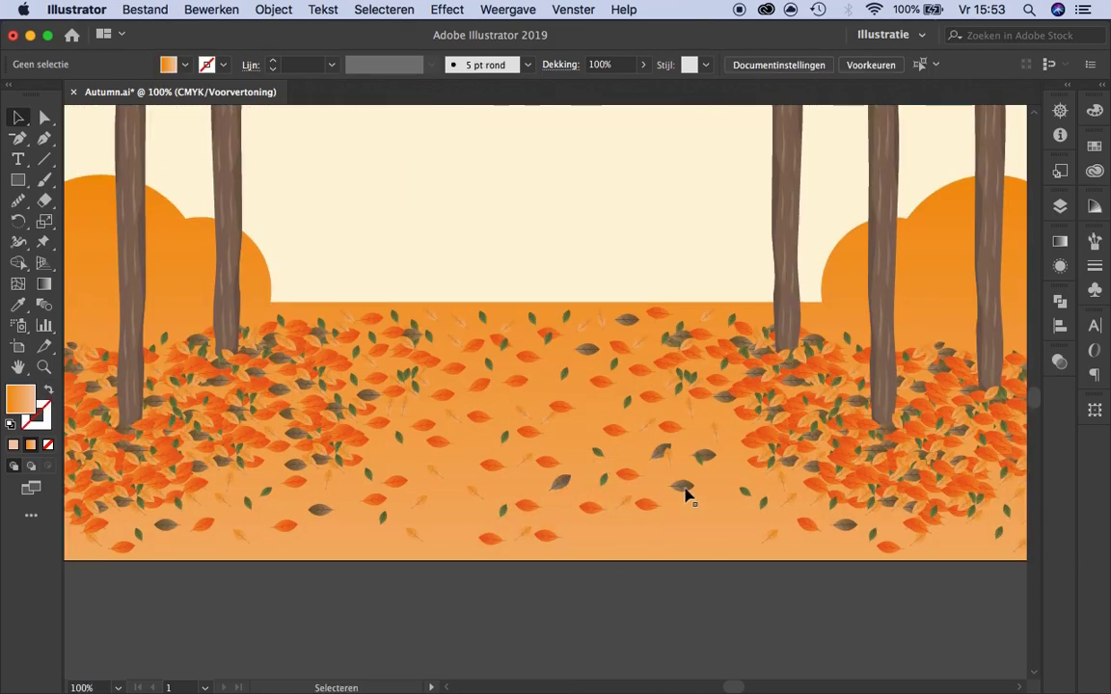
{"action": "left_click", "coordinate": [626, 533]}
{"action": "left_click", "coordinate": [548, 469]}
Zoom out to the whole artboard and scroll to review the leaf-covered ground.
{"action": "key", "text": "super+minus"}
{"action": "key", "text": "super+minus"}
{"action": "key", "text": "super+minus"}
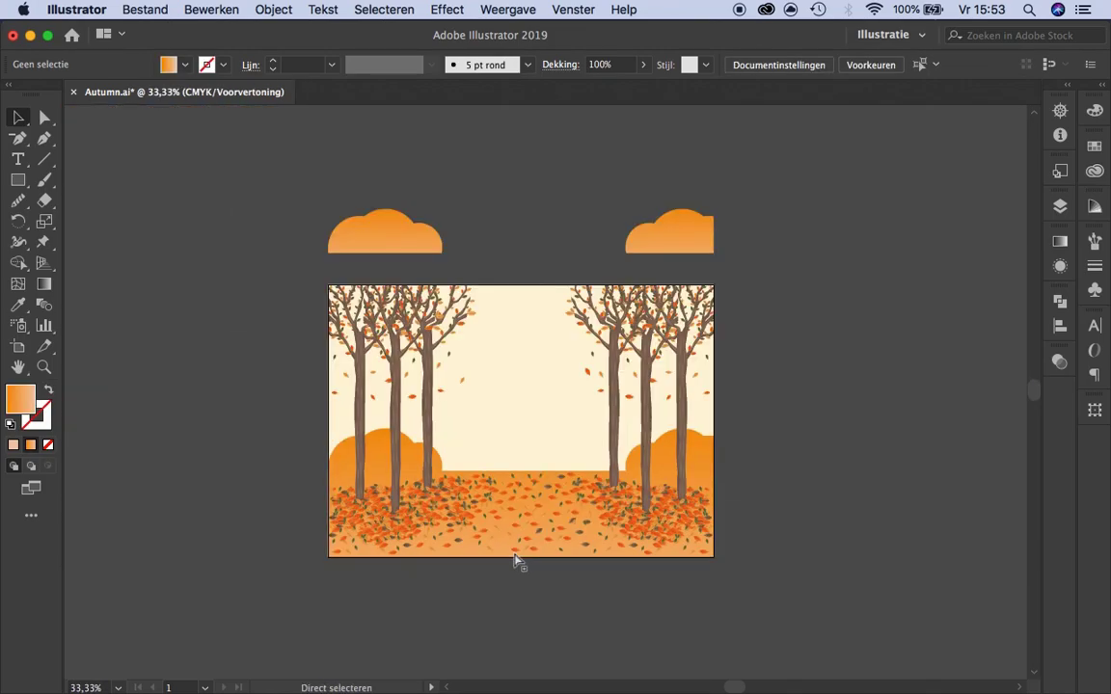
{"action": "scroll", "coordinate": [514, 559], "scroll_direction": "down", "scroll_amount": 2}
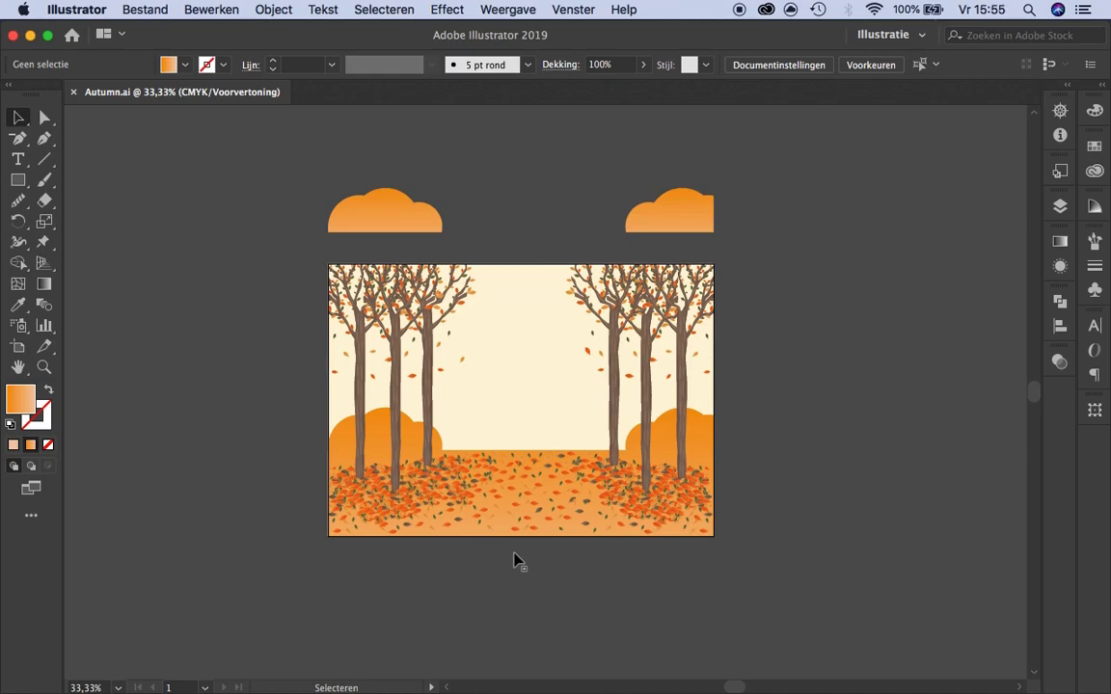
{"action": "scroll", "coordinate": [513, 517], "scroll_direction": "up", "scroll_amount": 2}
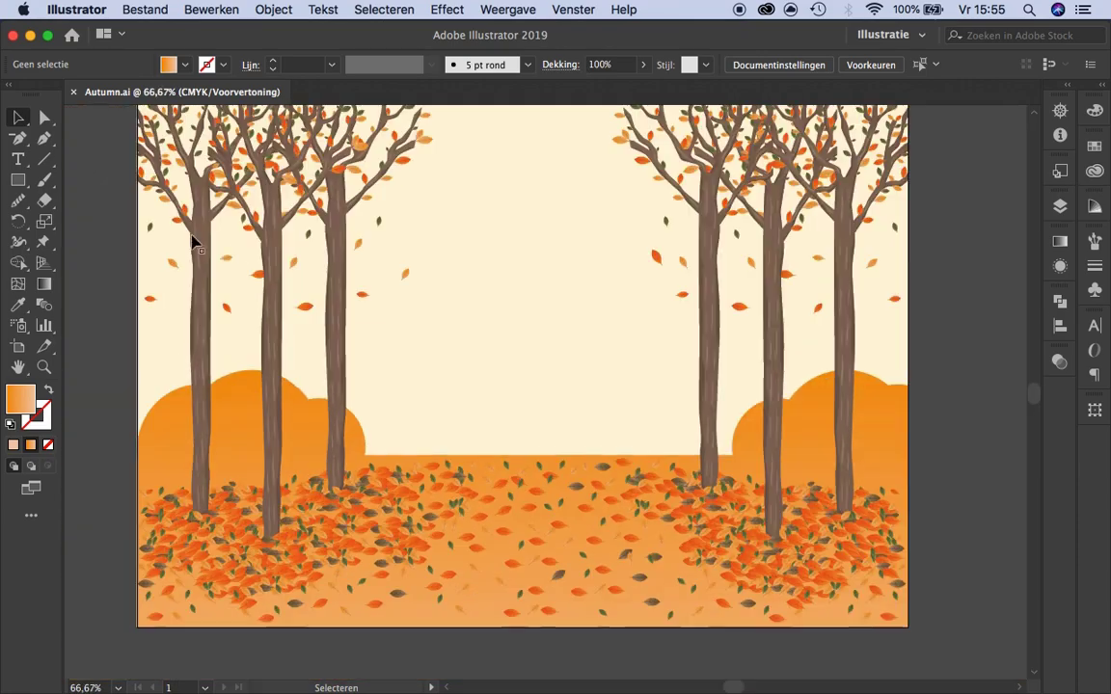
Draw a closed wavy hill outline across the scene with the Pen tool.
{"action": "key", "text": "p"}
{"action": "left_click", "coordinate": [136, 442]}
{"action": "left_click_drag", "start_coordinate": [464, 347], "coordinate": [561, 345]}
{"action": "left_click_drag", "start_coordinate": [808, 311], "coordinate": [909, 317]}
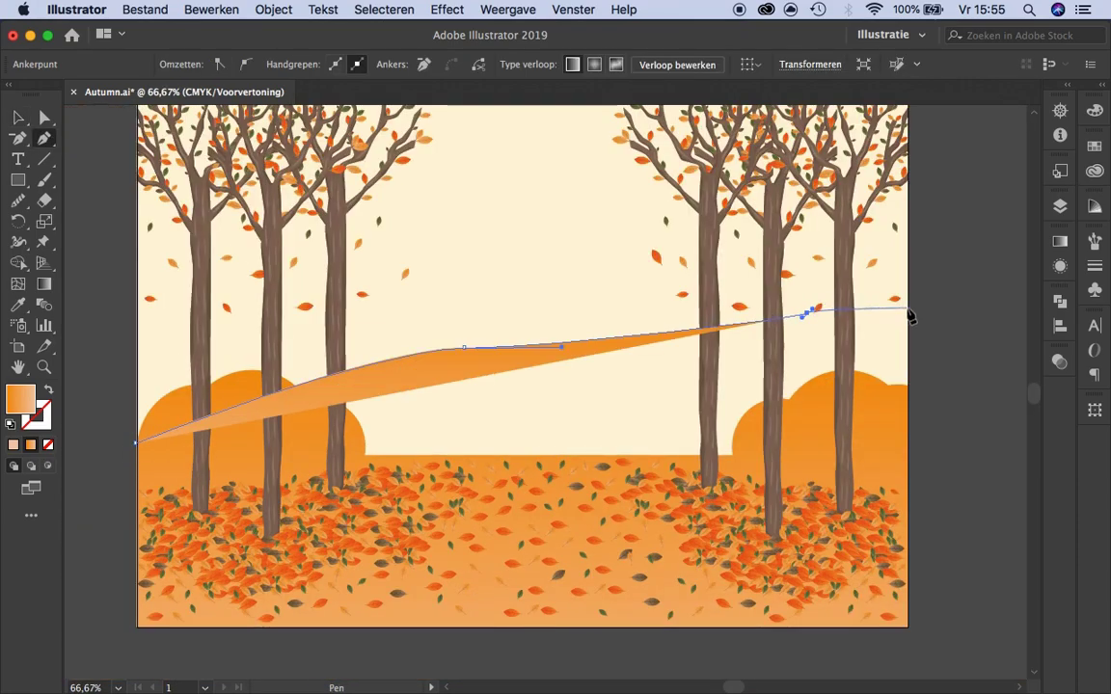
{"action": "left_click_drag", "start_coordinate": [357, 343], "coordinate": [446, 355]}
{"action": "left_click", "coordinate": [590, 359]}
{"action": "left_click", "coordinate": [909, 318]}
{"action": "left_click", "coordinate": [907, 501]}
{"action": "left_click", "coordinate": [136, 501]}
{"action": "left_click", "coordinate": [135, 442]}
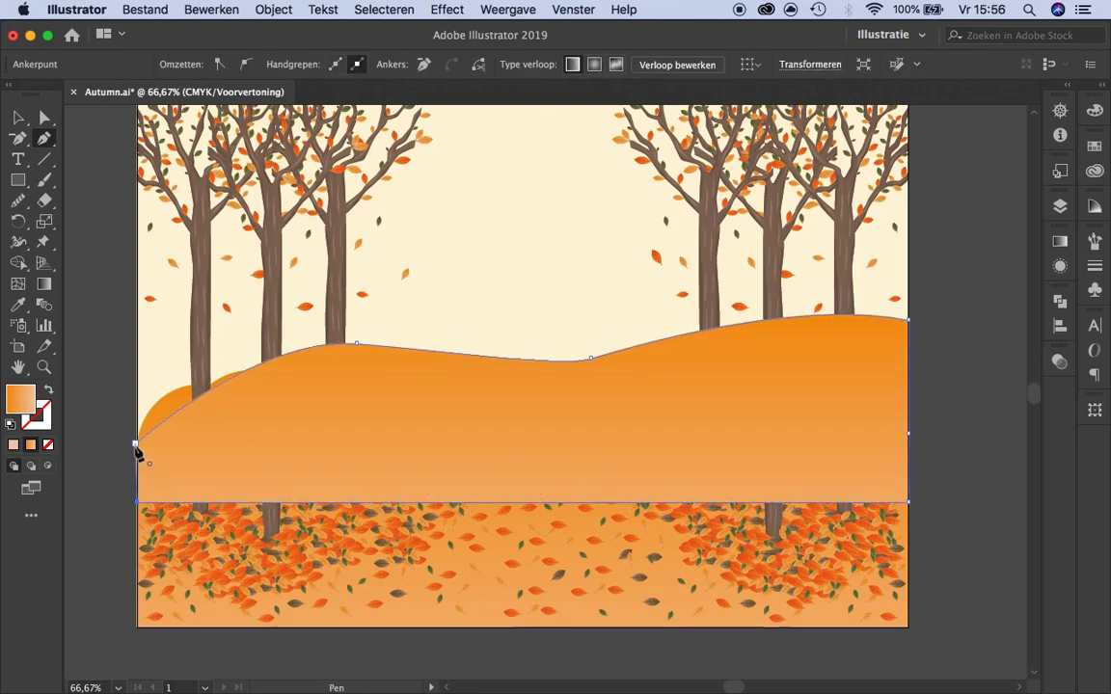
{"action": "key", "text": "ctrl+equal"}
{"action": "key", "text": "ctrl+equal"}
{"action": "key", "text": "ctrl+equal"}
{"action": "key", "text": "ctrl+equal"}
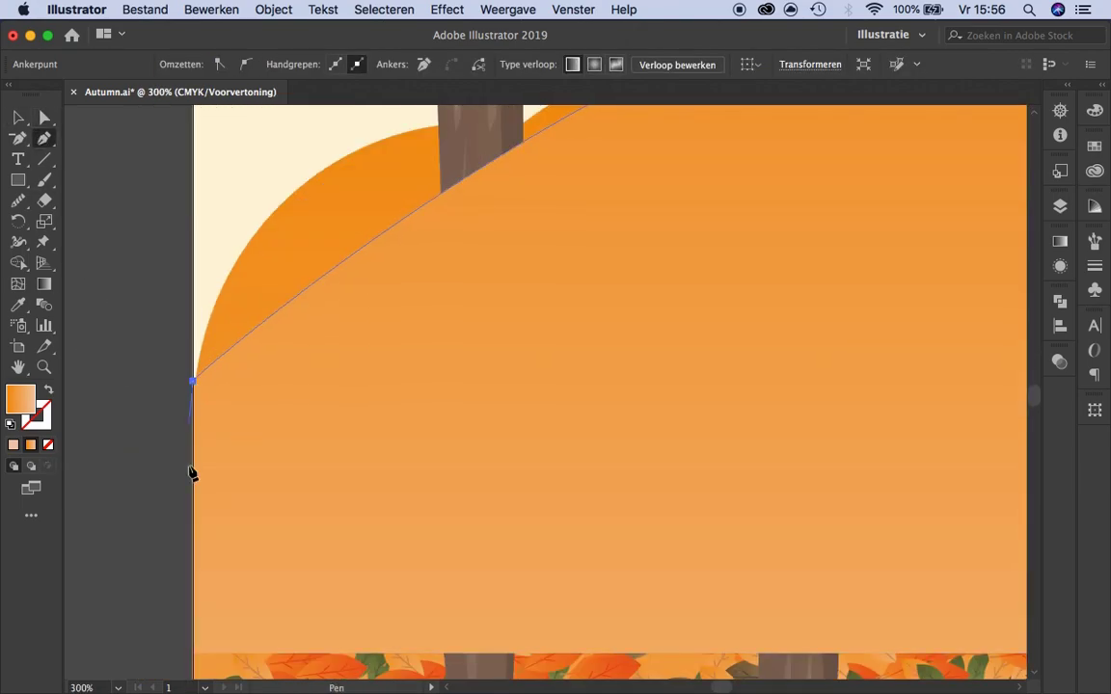
{"action": "key", "text": "ctrl+minus"}
{"action": "key", "text": "ctrl+minus"}
{"action": "key", "text": "ctrl+minus"}
Send the hill backward behind the trees and orange bushes.
{"action": "right_click", "coordinate": [384, 341]}
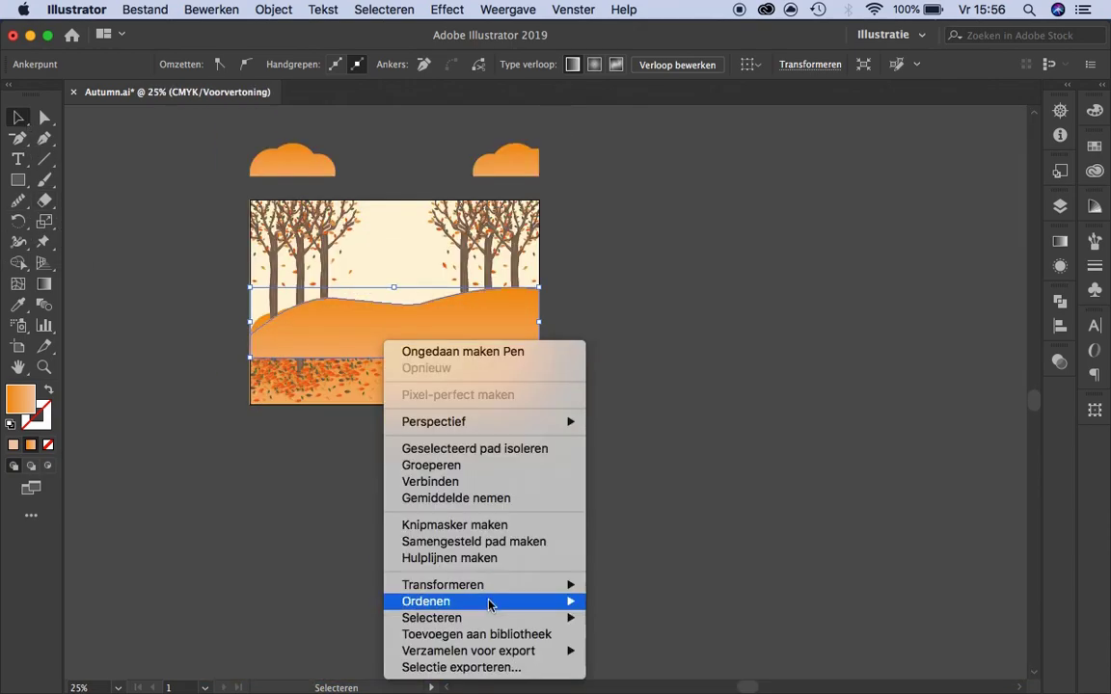
{"action": "key", "text": "Escape"}
{"action": "key", "text": "ctrl+equal"}
{"action": "key", "text": "ctrl+equal"}
{"action": "key", "text": "ctrl+shift+a"}
Fill the hill with a gradient and recolour its left stop tan.
{"action": "left_click", "coordinate": [405, 345]}
{"action": "key", "text": "period"}
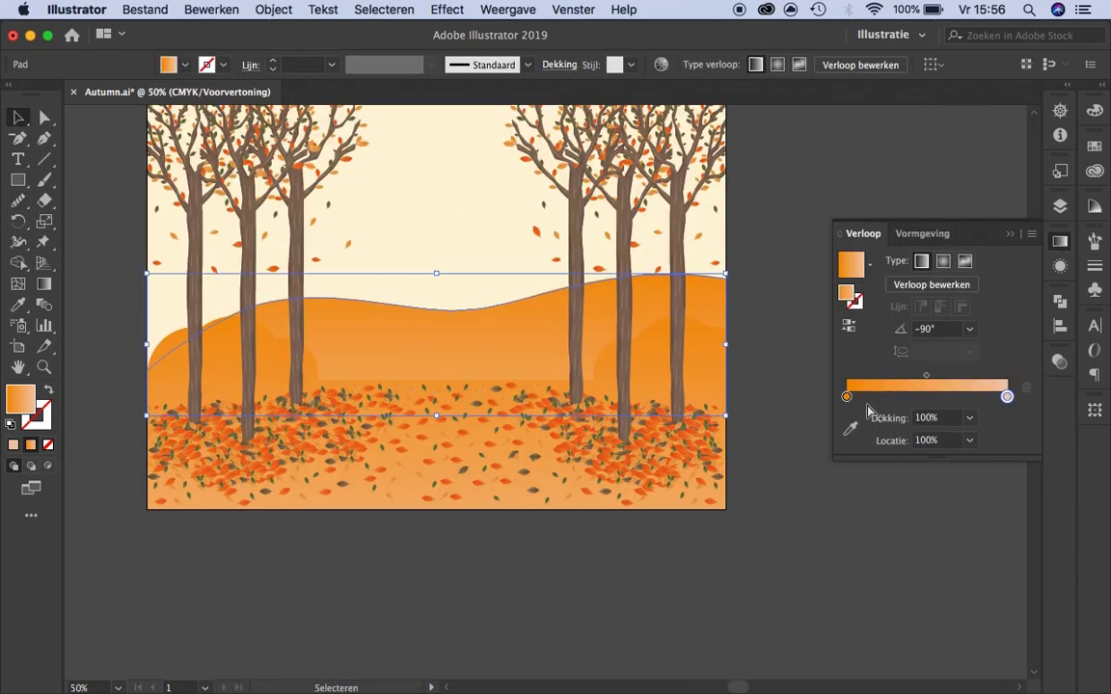
{"action": "double_click", "coordinate": [846, 396]}
{"action": "left_click", "coordinate": [825, 486]}
{"action": "key", "text": "Escape"}
{"action": "left_click", "coordinate": [44, 284]}
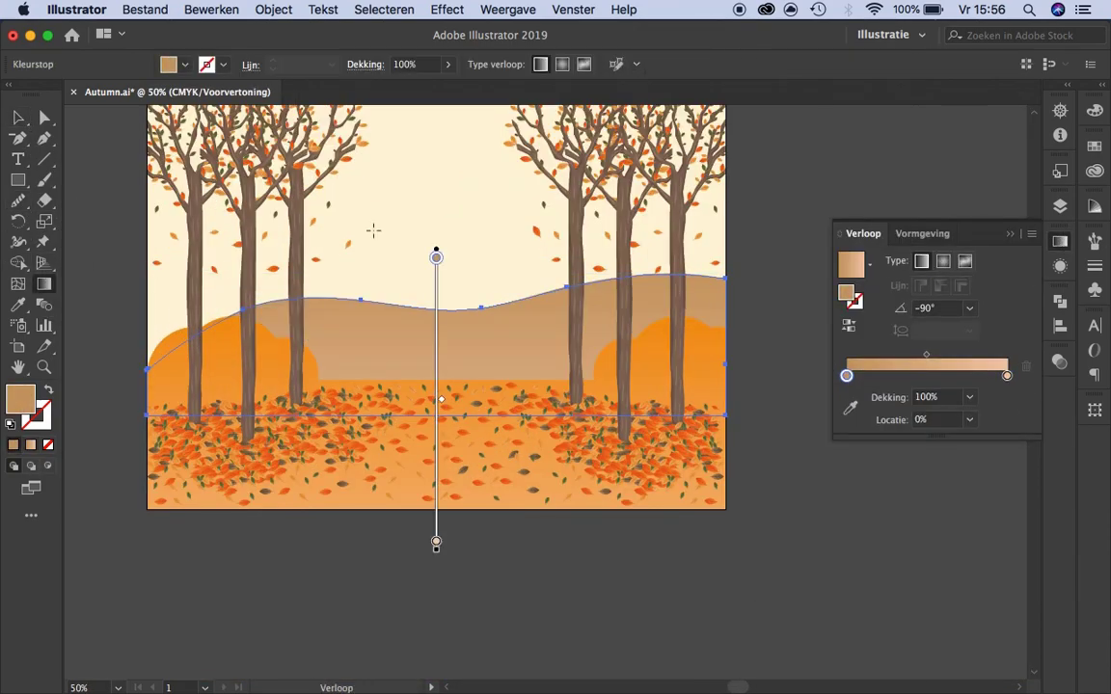
Adjust the hill's left-edge anchor points and review the whole scene.
{"action": "key", "text": "a"}
{"action": "left_click", "coordinate": [218, 315]}
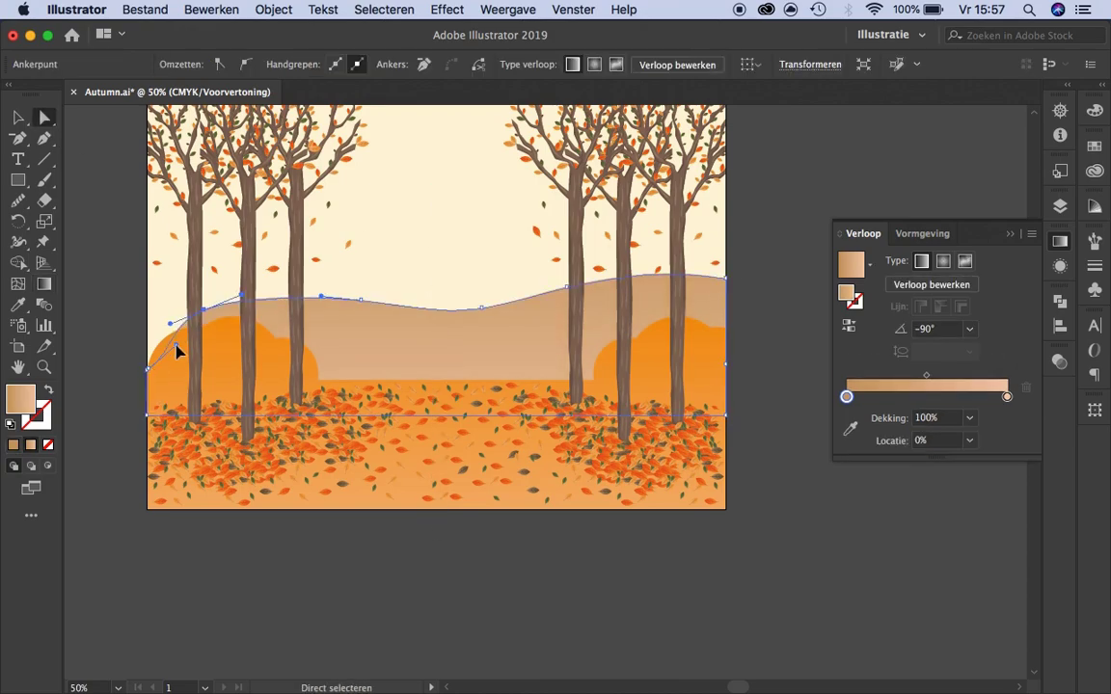
{"action": "key", "text": "v"}
{"action": "key", "text": "ctrl+shift+a"}
{"action": "key", "text": "ctrl+minus"}
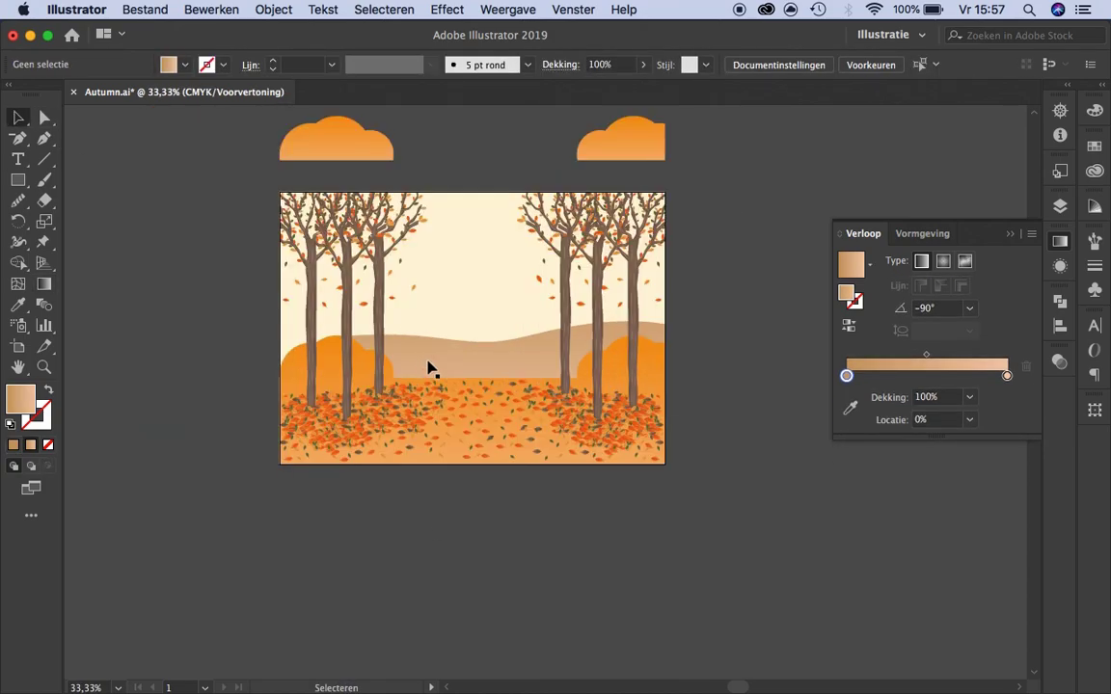
{"action": "key", "text": "ctrl+plus"}
Copy the orange bush onto the hill and move a duplicate across to the other side.
{"action": "left_click_drag", "start_coordinate": [318, 150], "coordinate": [419, 493]}
{"action": "scroll", "coordinate": [420, 335], "scroll_direction": "down", "scroll_amount": 4}
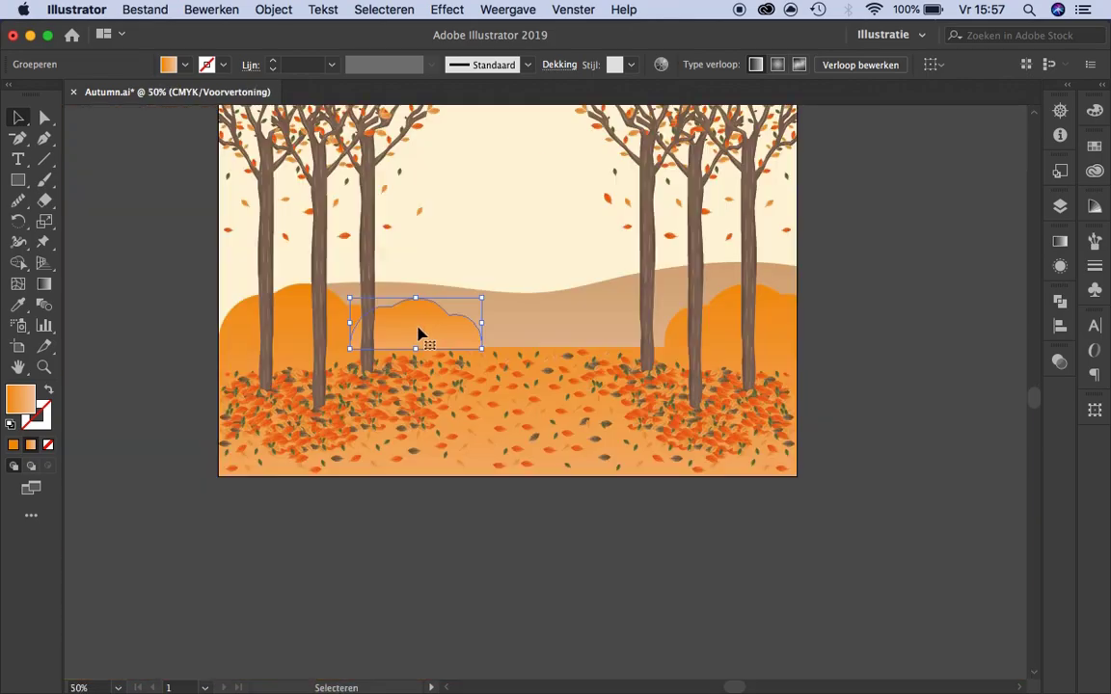
{"action": "key", "text": "ctrl+plus"}
{"action": "key", "text": "ctrl+plus"}
{"action": "key", "text": "ctrl+shift+a"}
{"action": "left_click_drag", "start_coordinate": [543, 309], "coordinate": [659, 305]}
{"action": "key", "text": "ctrl+minus"}
{"action": "key", "text": "ctrl+minus"}
{"action": "key", "text": "ctrl+shift+a"}
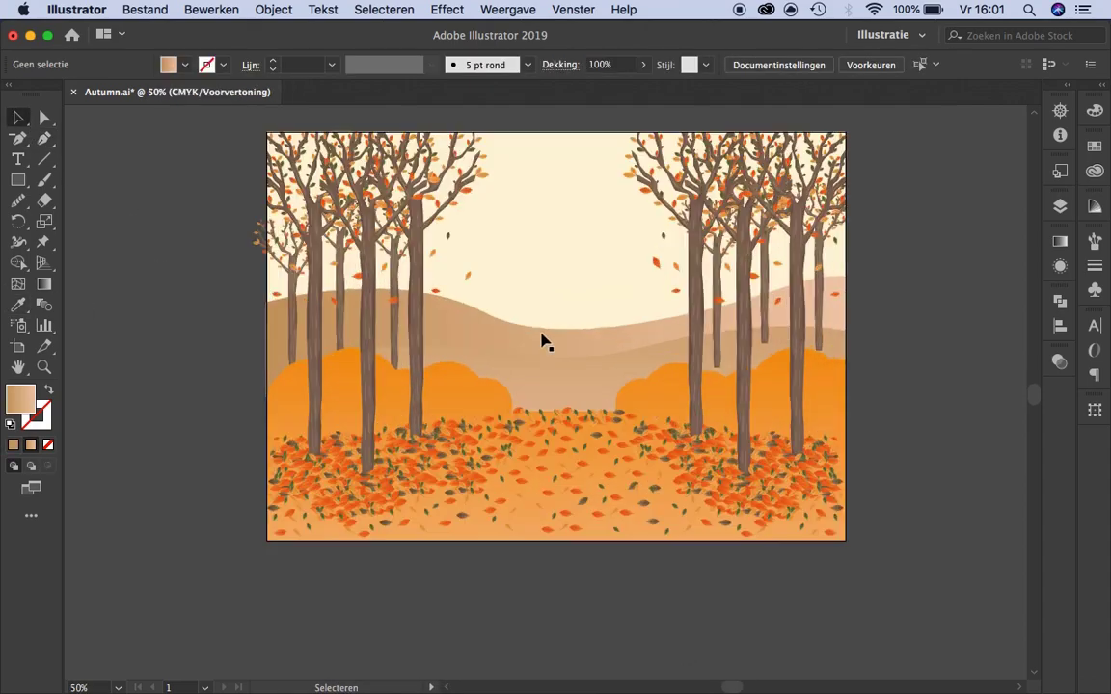
Set the gradient stop tan and run the hill gradient vertically from hilltop down.
{"action": "left_click", "coordinate": [821, 476]}
{"action": "key", "text": "g"}
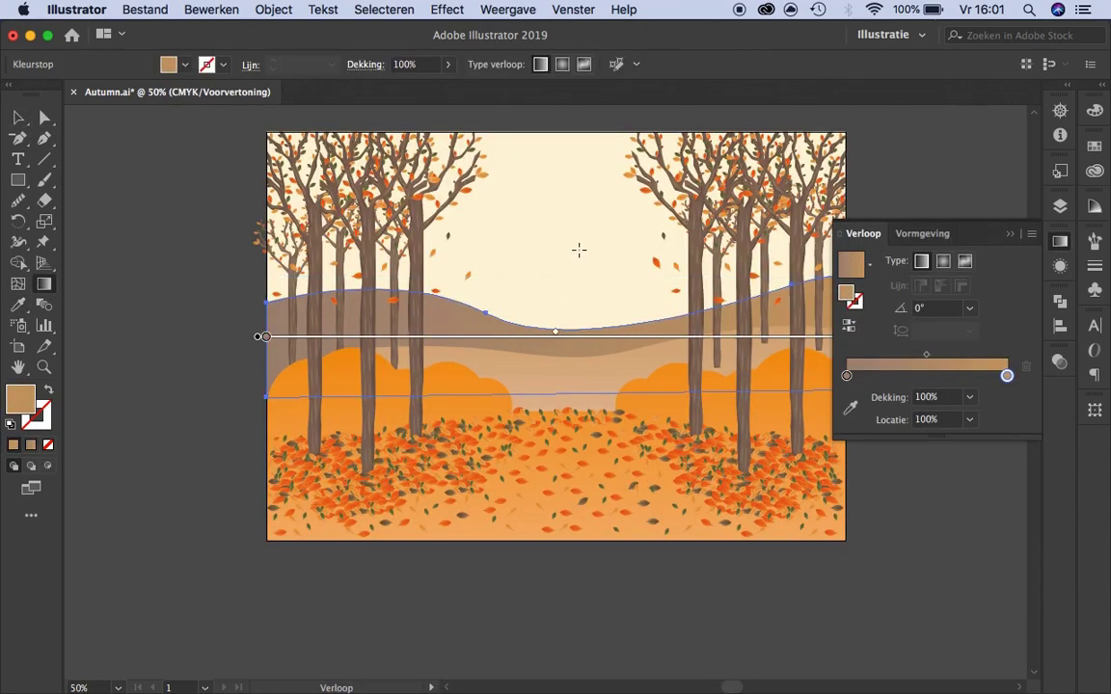
{"action": "left_click_drag", "start_coordinate": [520, 566], "coordinate": [520, 290]}
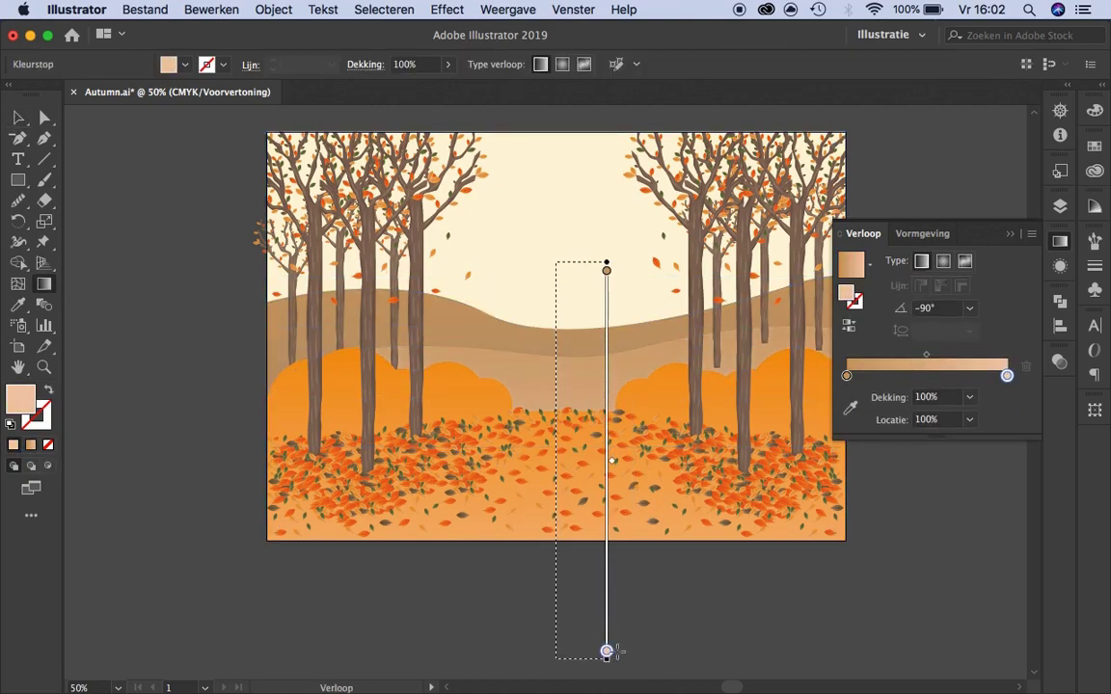
{"action": "left_click_drag", "start_coordinate": [580, 300], "coordinate": [586, 563]}
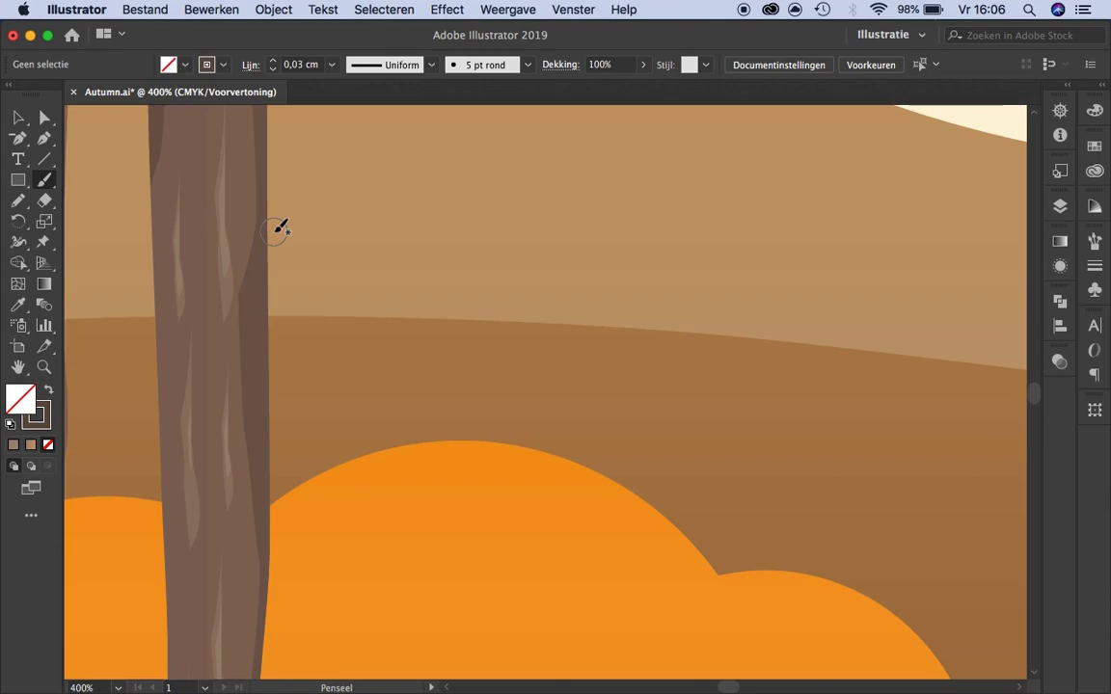
Draw a first dark grass blade beside the tree trunk with the Pencil tool.
{"action": "key", "text": "n"}
{"action": "left_click_drag", "start_coordinate": [353, 361], "coordinate": [363, 202]}
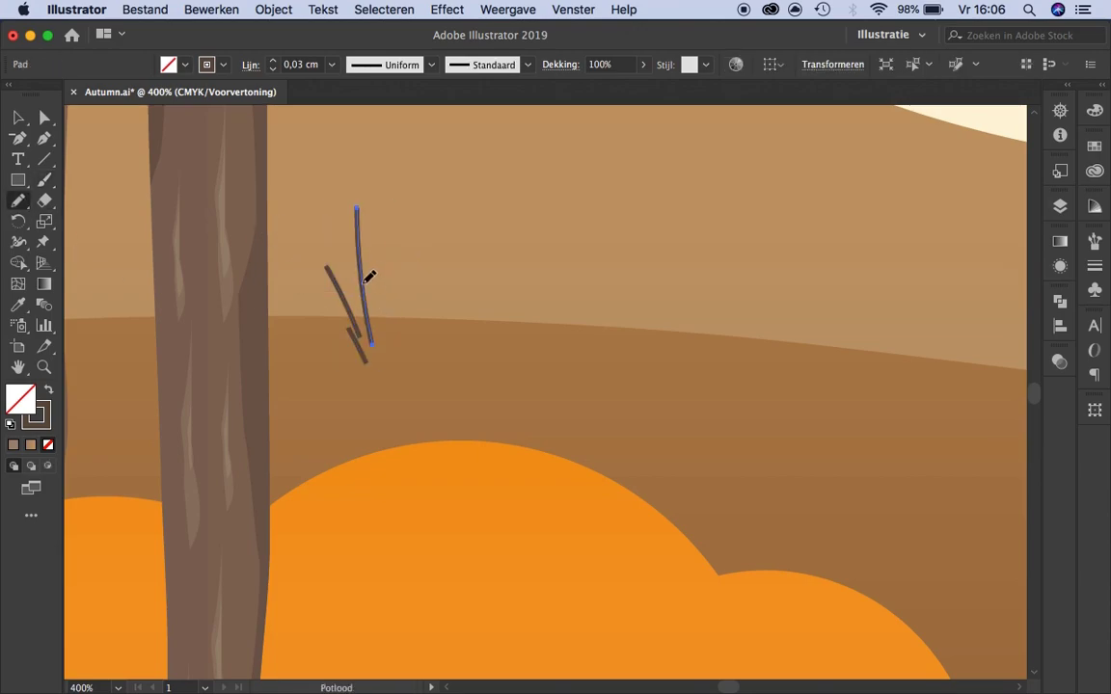
{"action": "key", "text": "v"}
{"action": "key", "text": "ctrl+shift+a"}
{"action": "key", "text": "ctrl+minus"}
{"action": "key", "text": "ctrl+minus"}
{"action": "key", "text": "ctrl+minus"}
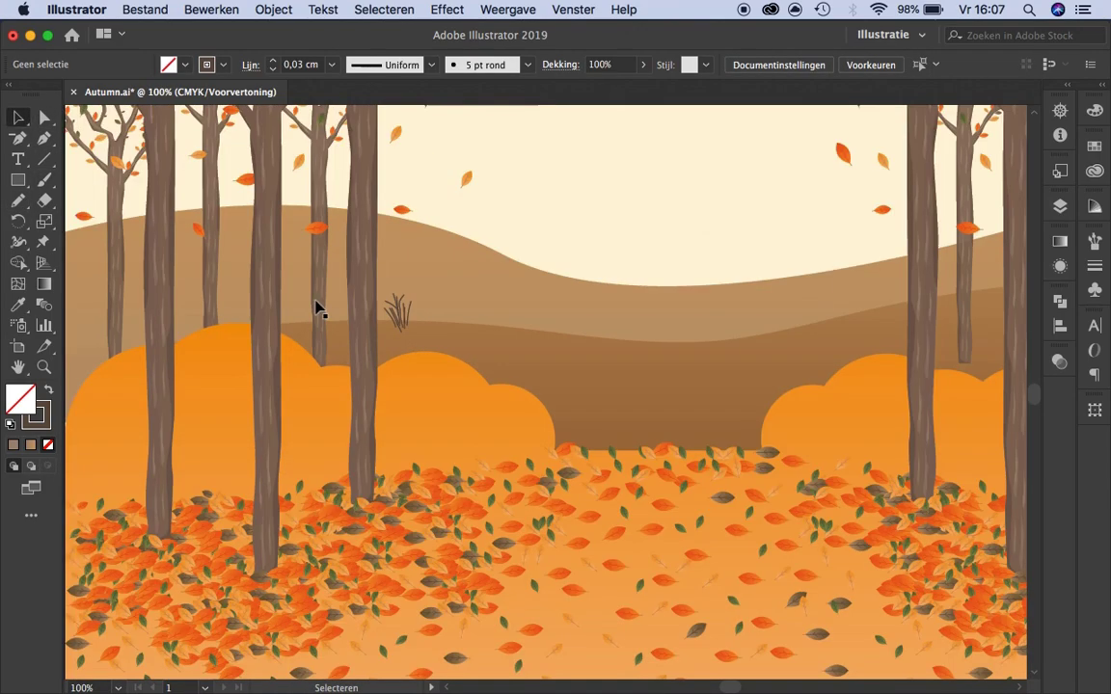
{"action": "key", "text": "ctrl+minus"}
{"action": "key", "text": "ctrl+minus"}
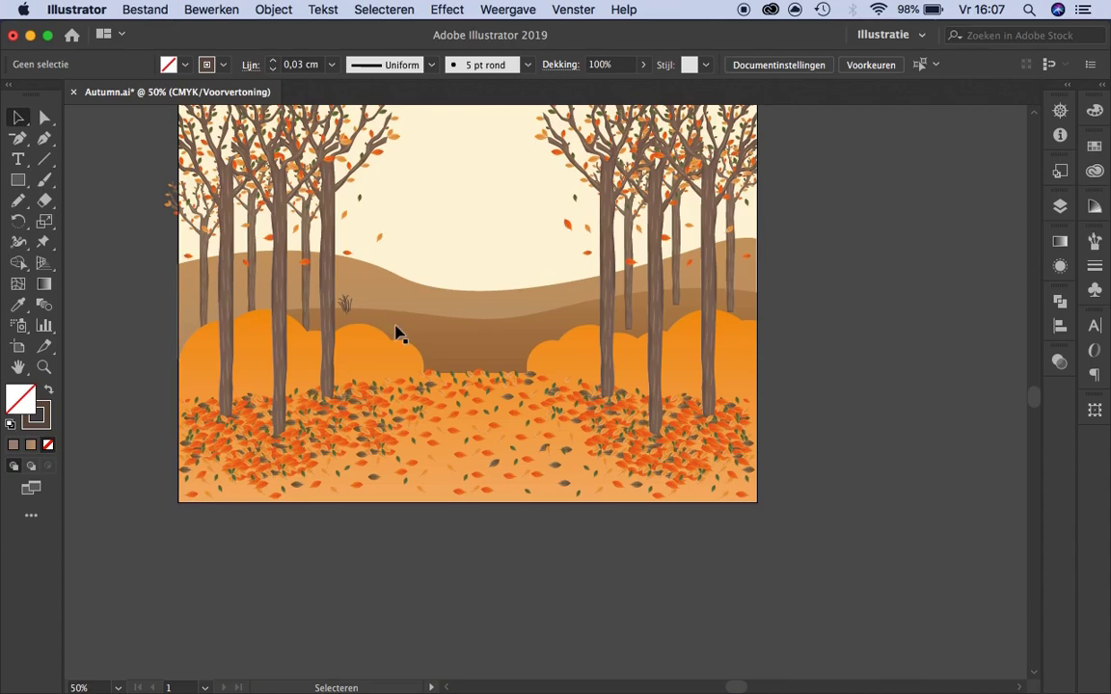
{"action": "key", "text": "ctrl+plus"}
{"action": "key", "text": "ctrl+plus"}
{"action": "key", "text": "ctrl+plus"}
Add a second blade to form the grass tuft.
{"action": "key", "text": "n"}
{"action": "left_click_drag", "start_coordinate": [279, 308], "coordinate": [331, 232]}
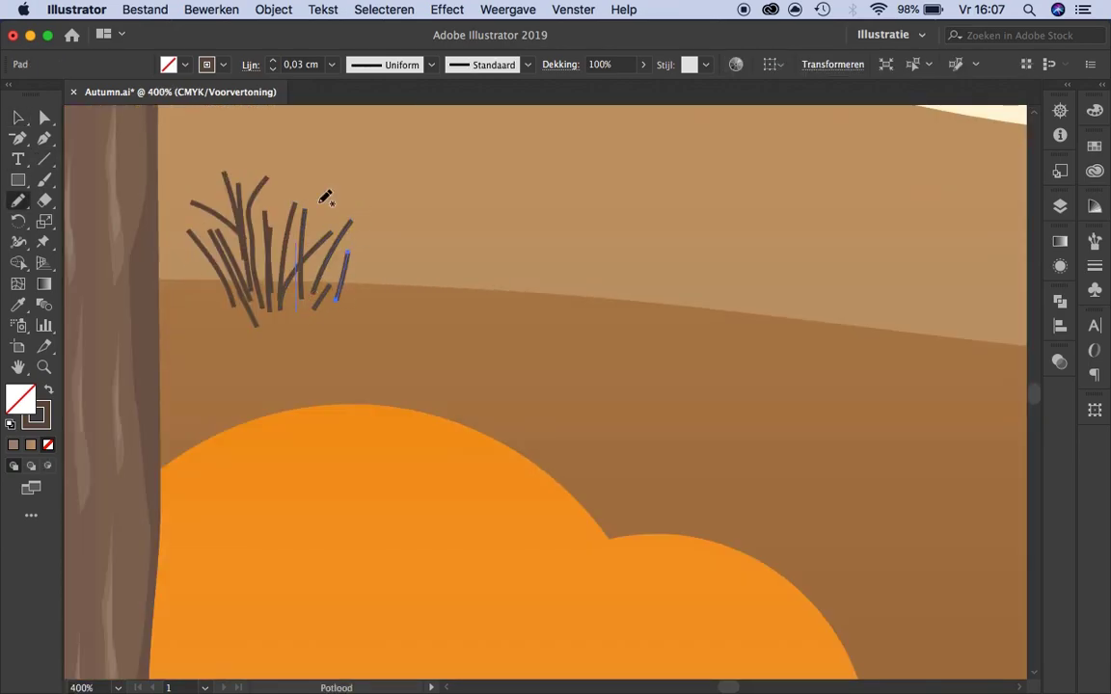
{"action": "key", "text": "v"}
{"action": "key", "text": "ctrl+shift+a"}
{"action": "key", "text": "ctrl+minus"}
{"action": "key", "text": "ctrl+minus"}
{"action": "key", "text": "ctrl+minus"}
{"action": "key", "text": "ctrl+plus"}
{"action": "key", "text": "ctrl+plus"}
{"action": "key", "text": "ctrl+plus"}
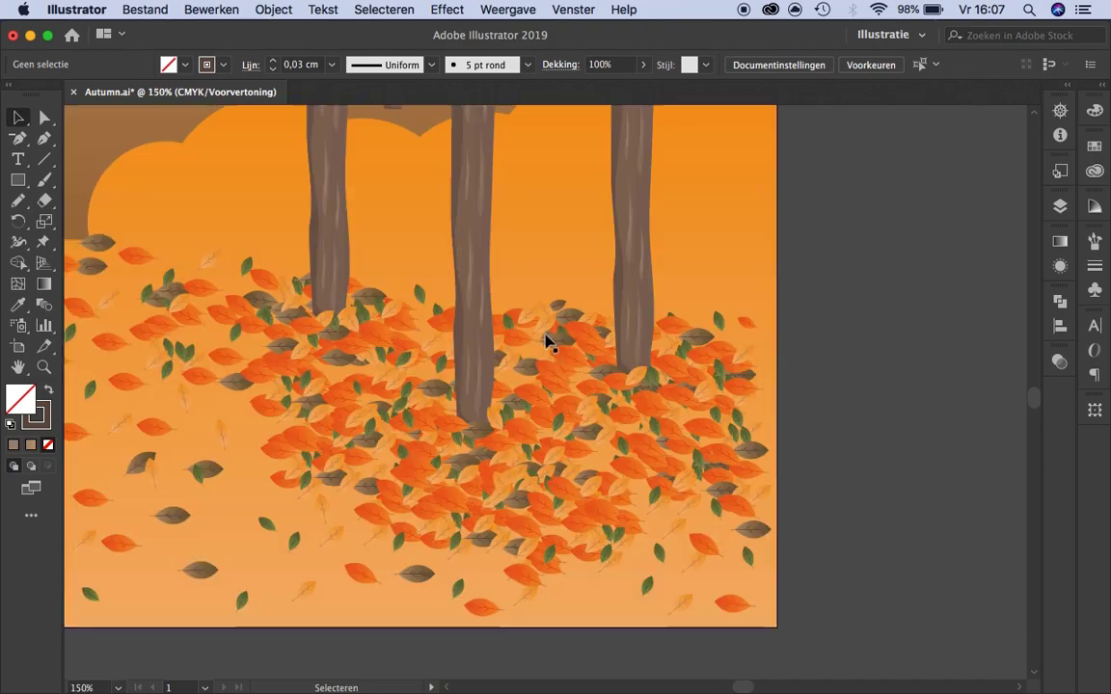
{"action": "key", "text": "ctrl+minus"}
Duplicate the grass tuft to the right side of the hills.
{"action": "left_click", "coordinate": [308, 385]}
{"action": "key", "text": "ctrl+plus"}
{"action": "left_click_drag", "start_coordinate": [270, 356], "coordinate": [969, 393]}
{"action": "key", "text": "ctrl+minus"}
{"action": "key", "text": "ctrl+minus"}
{"action": "key", "text": "ctrl+minus"}
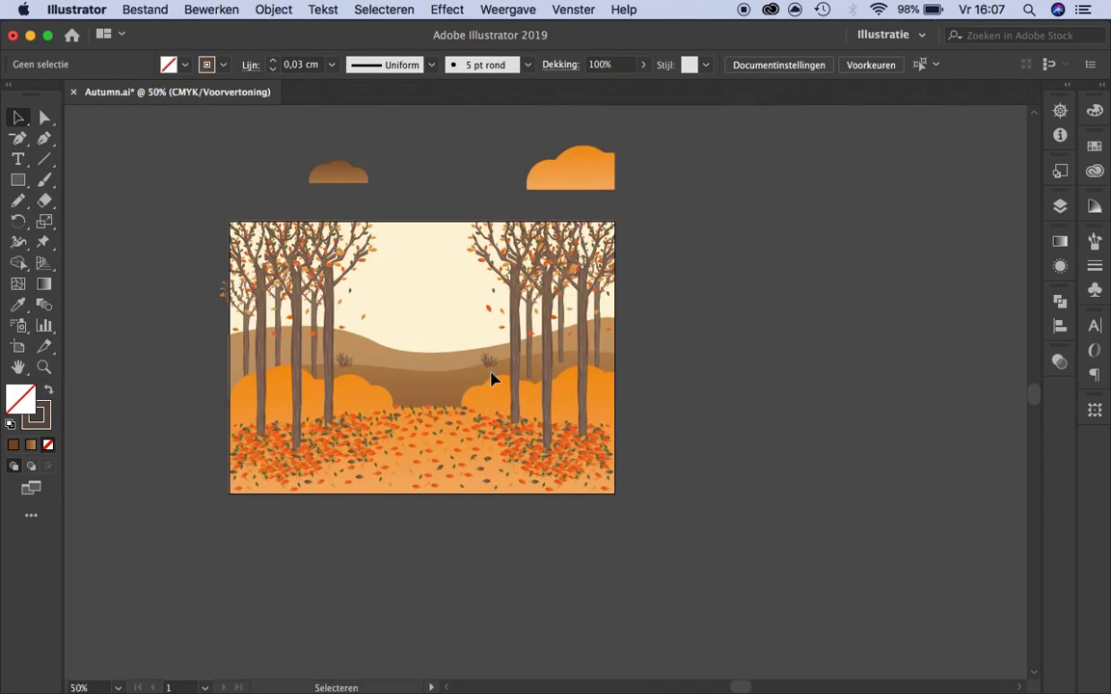
{"action": "key", "text": "ctrl+plus"}
{"action": "right_click", "coordinate": [205, 355]}
{"action": "key", "text": "Escape"}
{"action": "left_click", "coordinate": [798, 330]}
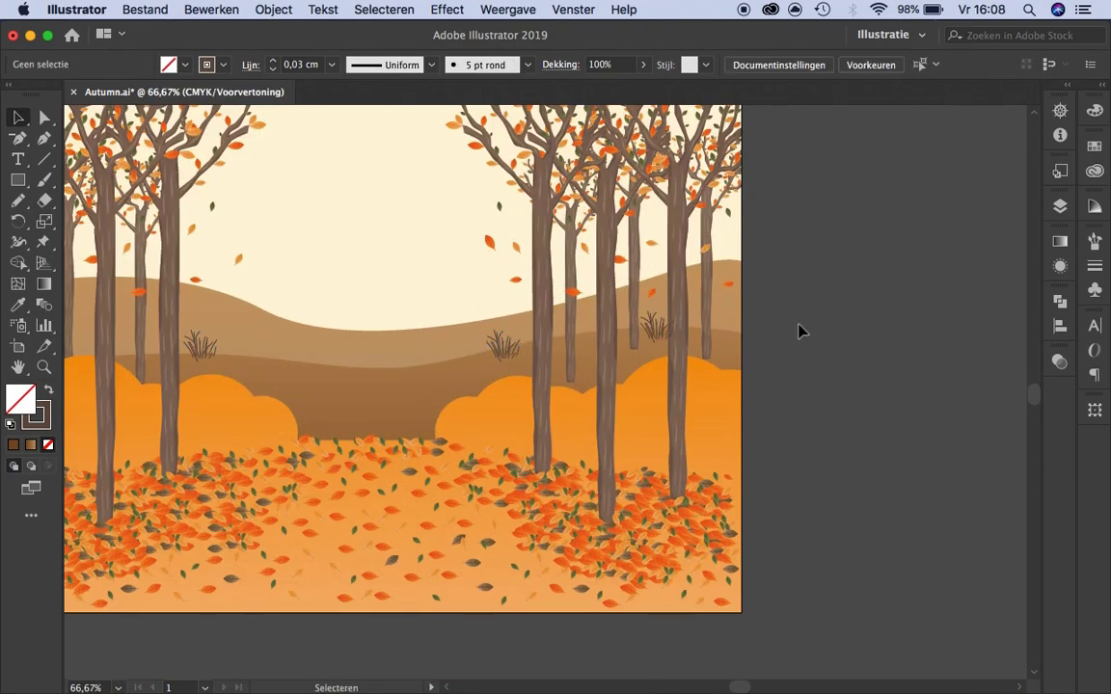
Select the right-hand grass tuft and inspect its group.
{"action": "left_click", "coordinate": [654, 325]}
{"action": "key", "text": "ctrl+plus"}
{"action": "key", "text": "ctrl+minus"}
{"action": "key", "text": "ctrl+minus"}
{"action": "left_click", "coordinate": [798, 320]}
{"action": "left_click", "coordinate": [711, 313]}
{"action": "key", "text": "ctrl+plus"}
{"action": "key", "text": "ctrl+plus"}
{"action": "key", "text": "ctrl+plus"}
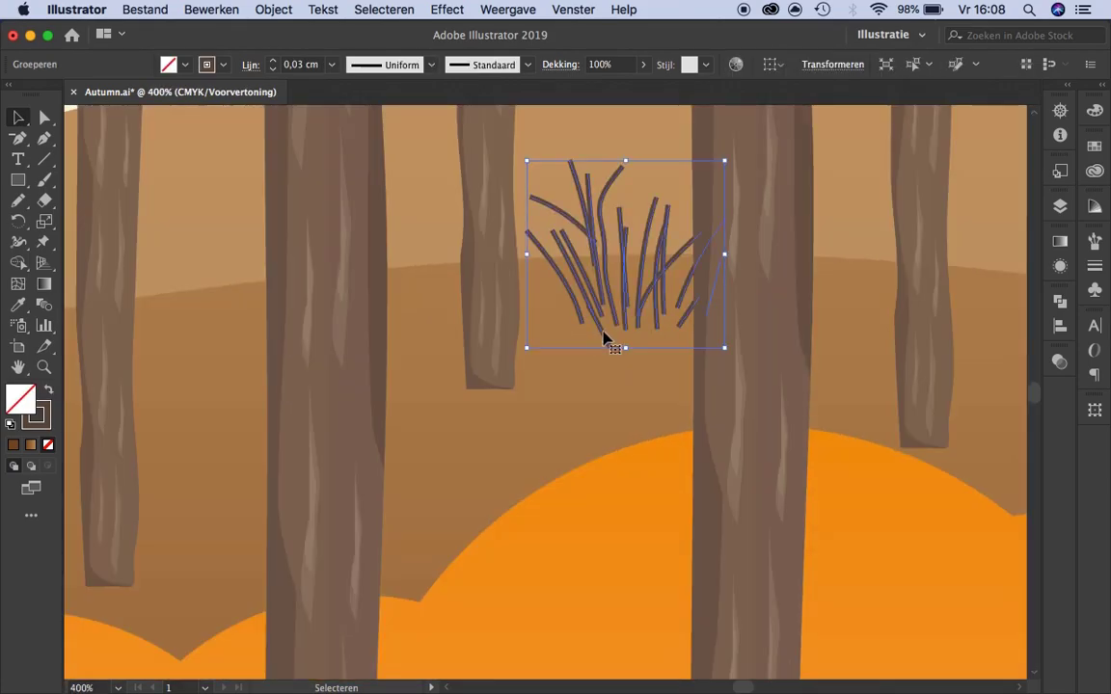
{"action": "double_click", "coordinate": [588, 308]}
{"action": "key", "text": "Escape"}
{"action": "key", "text": "ctrl+minus"}
{"action": "key", "text": "ctrl+minus"}
{"action": "key", "text": "ctrl+minus"}
{"action": "key", "text": "ctrl+plus"}
{"action": "key", "text": "ctrl+plus"}
{"action": "key", "text": "ctrl+plus"}
Edit individual strokes inside the tuft group, then exit and deselect.
{"action": "double_click", "coordinate": [585, 330]}
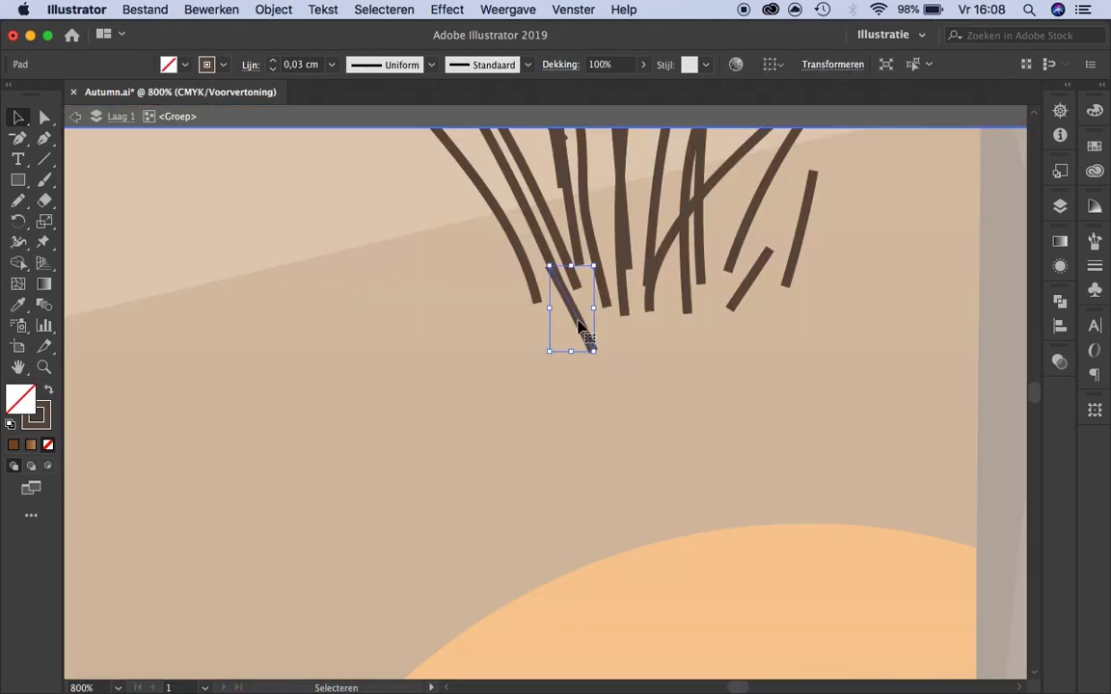
{"action": "key", "text": "Escape"}
{"action": "key", "text": "ctrl+minus"}
{"action": "key", "text": "ctrl+minus"}
{"action": "key", "text": "ctrl+minus"}
{"action": "key", "text": "ctrl+minus"}
{"action": "double_click", "coordinate": [543, 350]}
{"action": "key", "text": "ctrl+plus"}
{"action": "key", "text": "ctrl+plus"}
{"action": "key", "text": "ctrl+plus"}
{"action": "key", "text": "Escape"}
{"action": "key", "text": "ctrl+minus"}
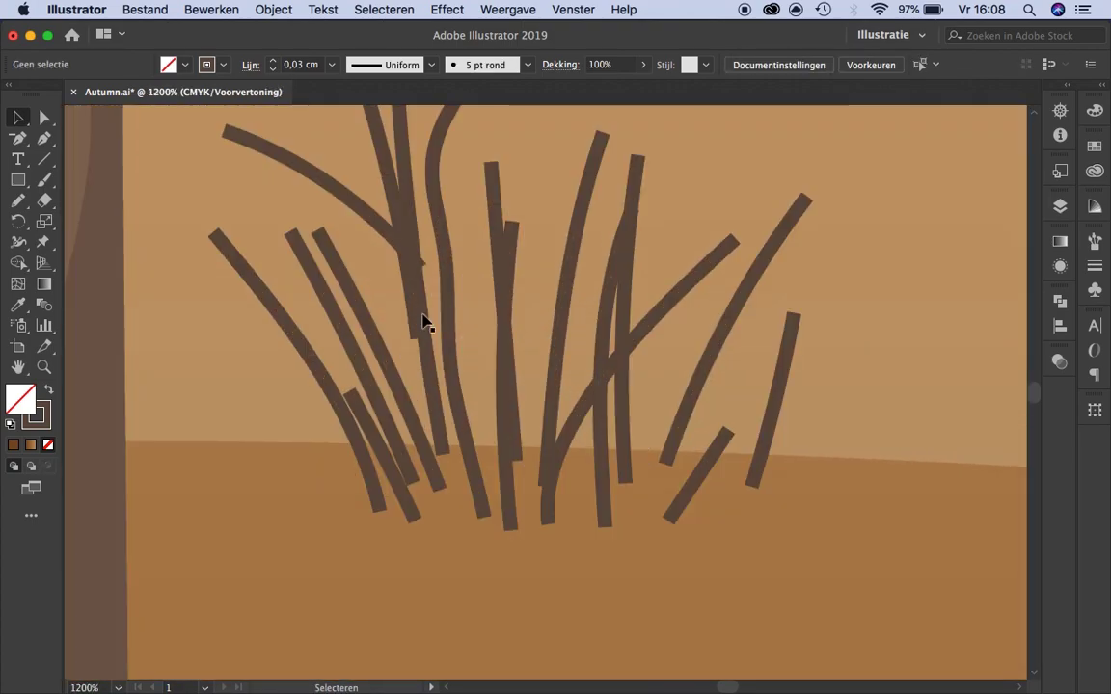
{"action": "double_click", "coordinate": [422, 322]}
{"action": "left_click", "coordinate": [377, 253]}
{"action": "key", "text": "Escape"}
{"action": "key", "text": "ctrl+minus"}
{"action": "key", "text": "ctrl+minus"}
{"action": "key", "text": "ctrl+minus"}
{"action": "left_click", "coordinate": [21, 180]}
Draw a red berry circle on a grass stem tip and copy it onto another stem.
{"action": "key", "text": "l"}
{"action": "key", "text": "ctrl+plus"}
{"action": "key", "text": "ctrl+plus"}
{"action": "key", "text": "ctrl+plus"}
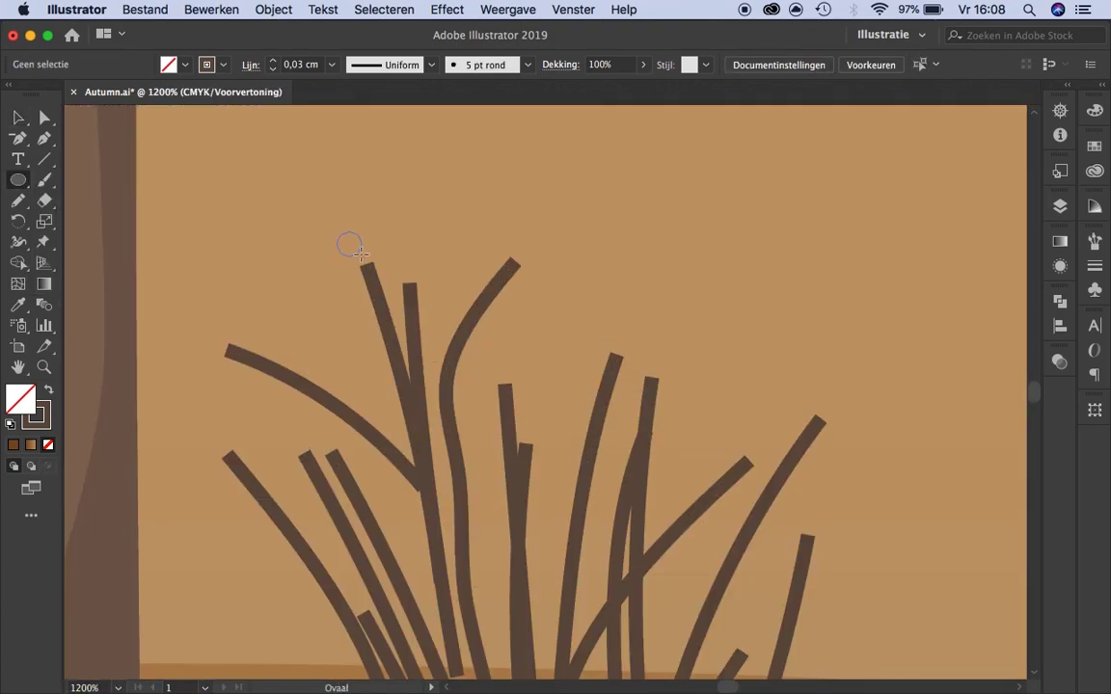
{"action": "left_click_drag", "start_coordinate": [340, 234], "coordinate": [372, 294]}
{"action": "key", "text": "v"}
{"action": "left_click_drag", "start_coordinate": [425, 349], "coordinate": [475, 350]}
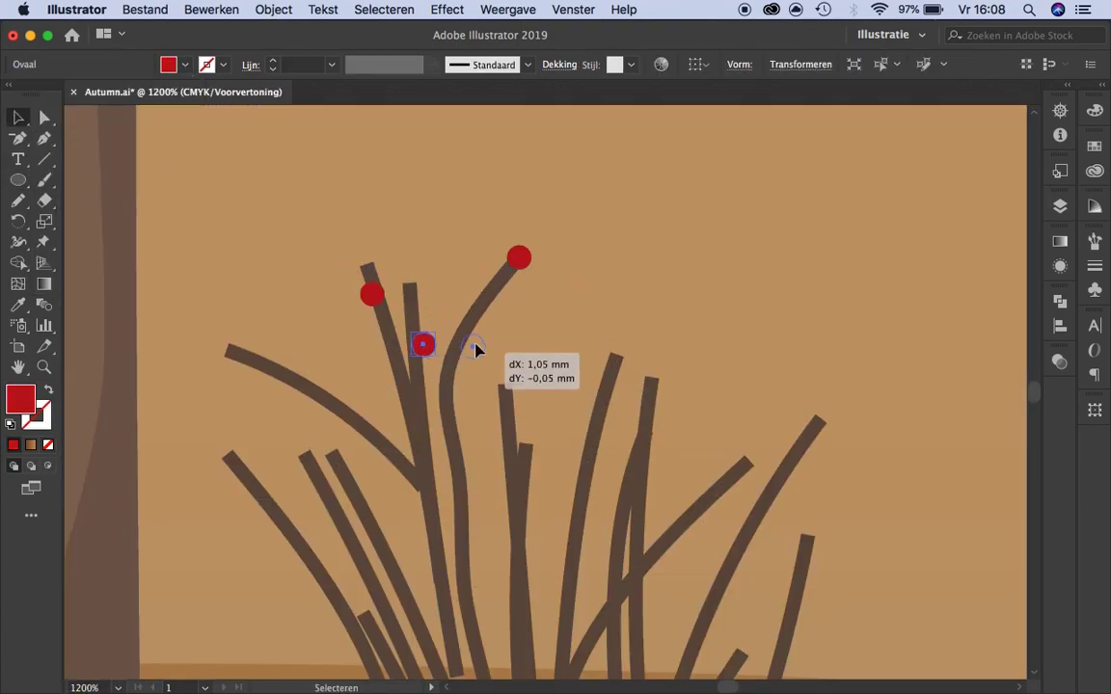
{"action": "left_click", "coordinate": [581, 317]}
{"action": "key", "text": "ctrl+0"}
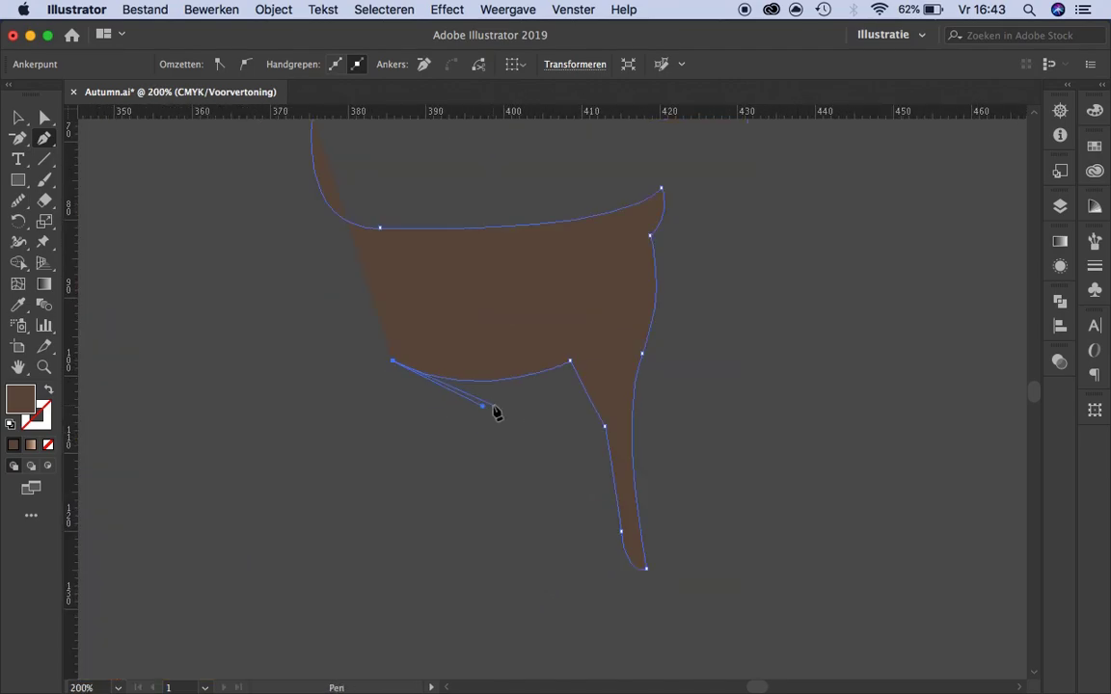
Drag a ground guide down from the ruler to the deer's feet.
{"action": "left_click_drag", "start_coordinate": [459, 117], "coordinate": [385, 569]}
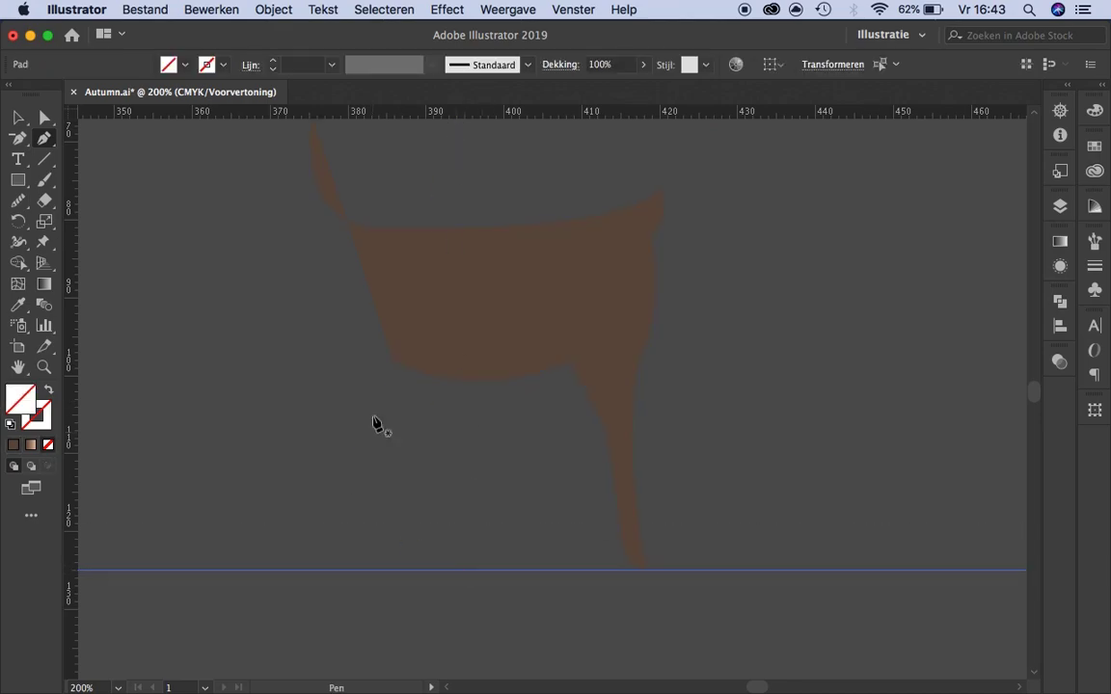
{"action": "scroll", "coordinate": [371, 574], "scroll_direction": "up", "scroll_amount": 2}
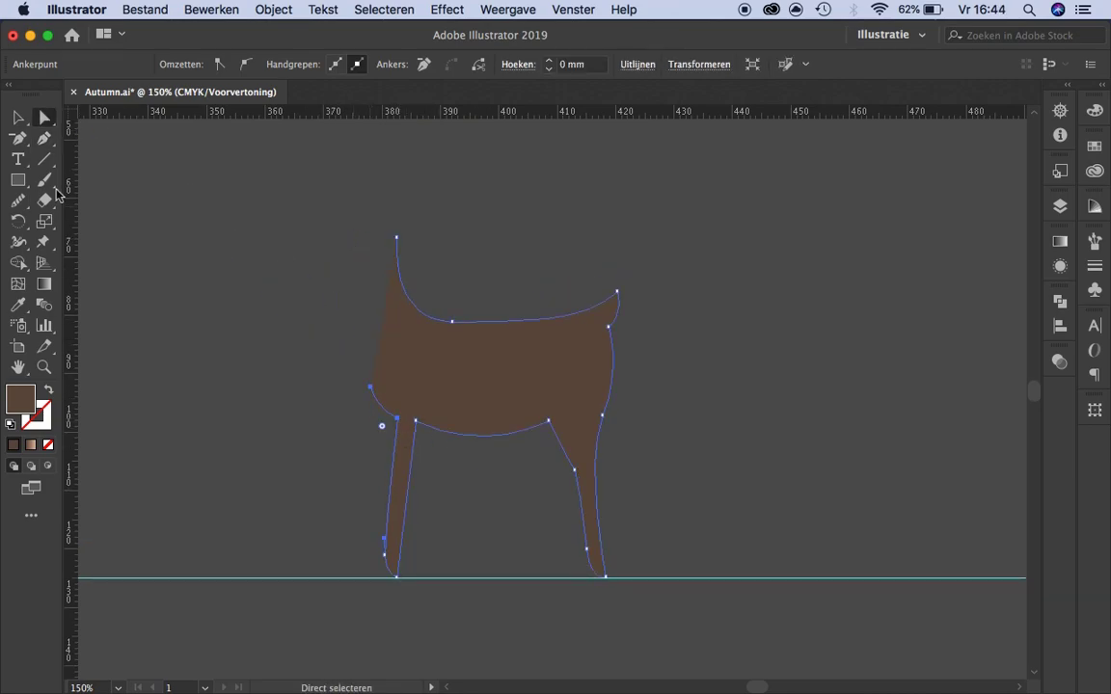
{"action": "key", "text": "p"}
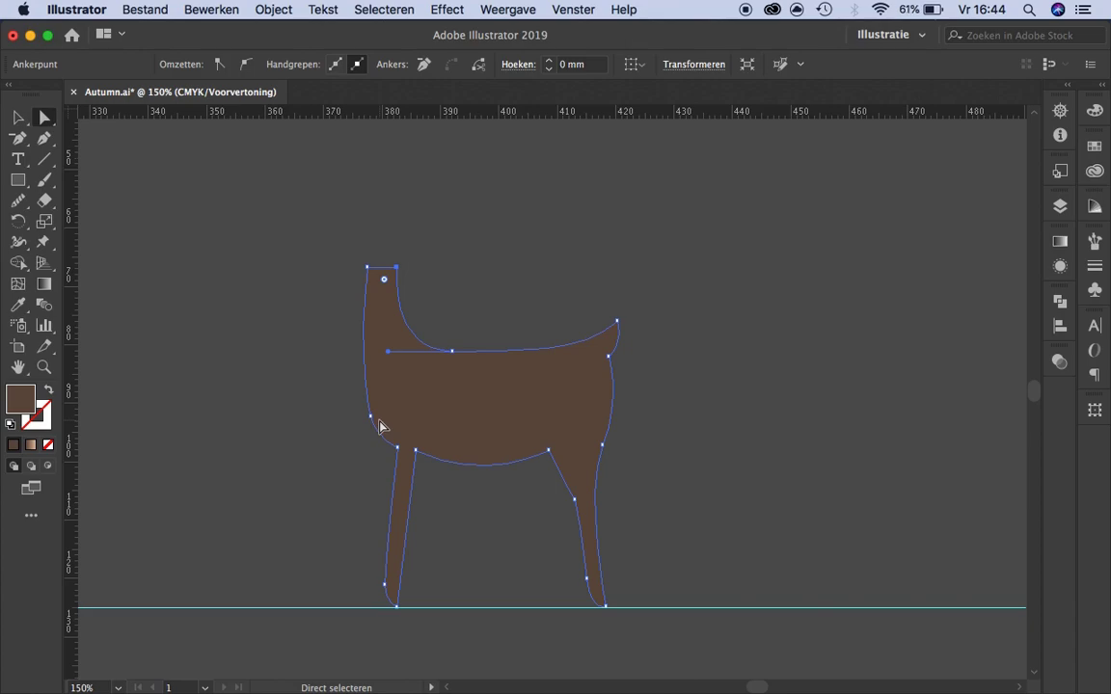
{"action": "scroll", "coordinate": [380, 426], "scroll_direction": "down", "scroll_amount": 2}
Adjust the bottom-left foot anchor and fill the deer body orange.
{"action": "left_click", "coordinate": [446, 546]}
{"action": "scroll", "coordinate": [479, 556], "scroll_direction": "up", "scroll_amount": 3}
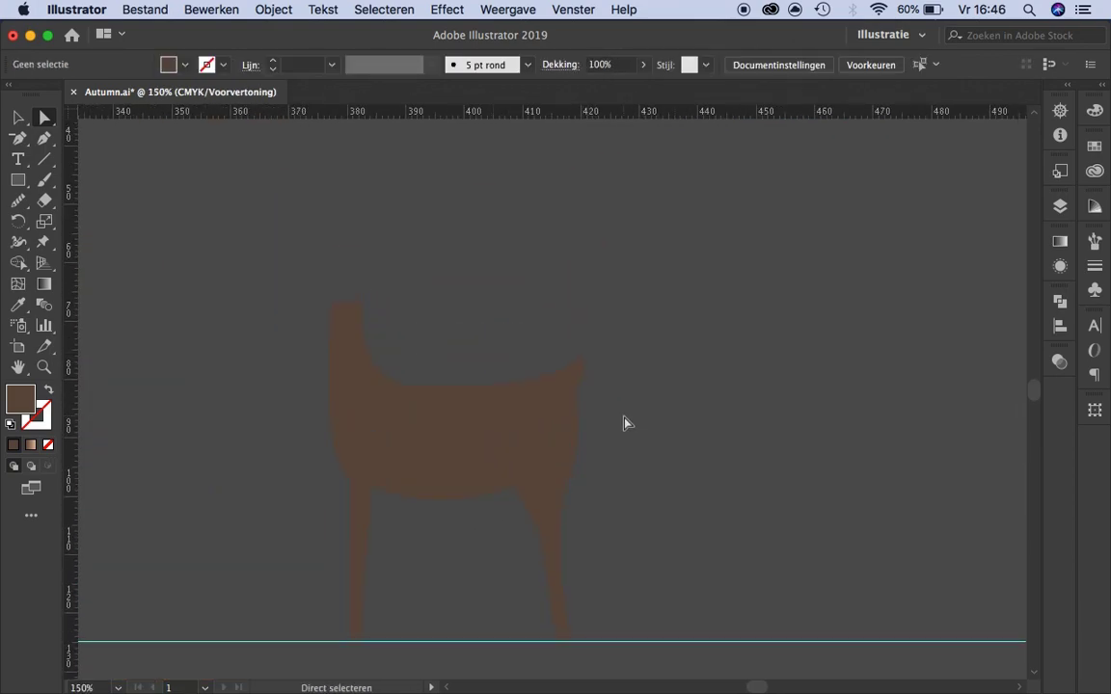
{"action": "left_click", "coordinate": [168, 64]}
{"action": "left_click", "coordinate": [53, 94]}
Curve the deer head outline and move the head onto the top of the neck.
{"action": "key", "text": "Escape"}
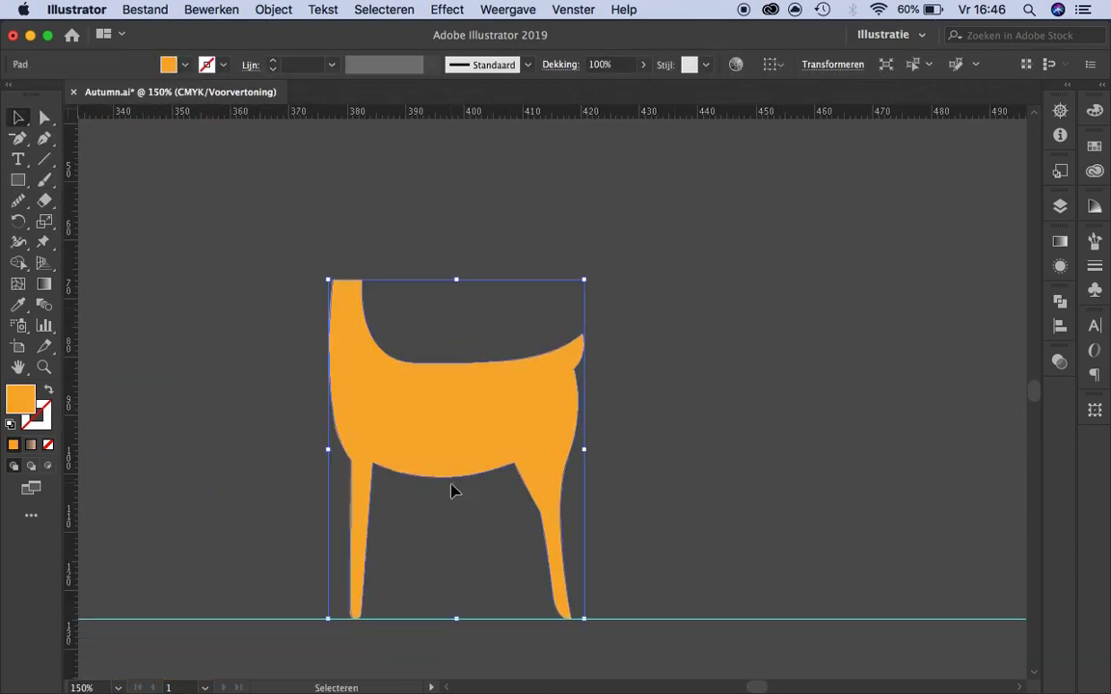
{"action": "key", "text": "ctrl+plus"}
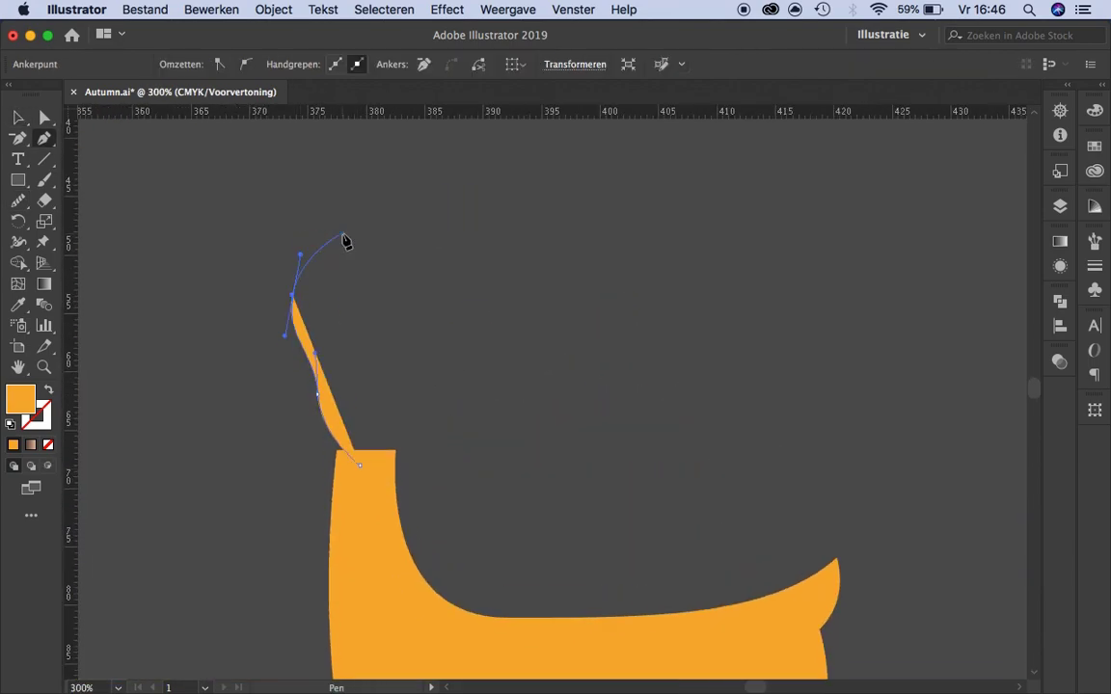
{"action": "left_click_drag", "start_coordinate": [344, 238], "coordinate": [403, 236]}
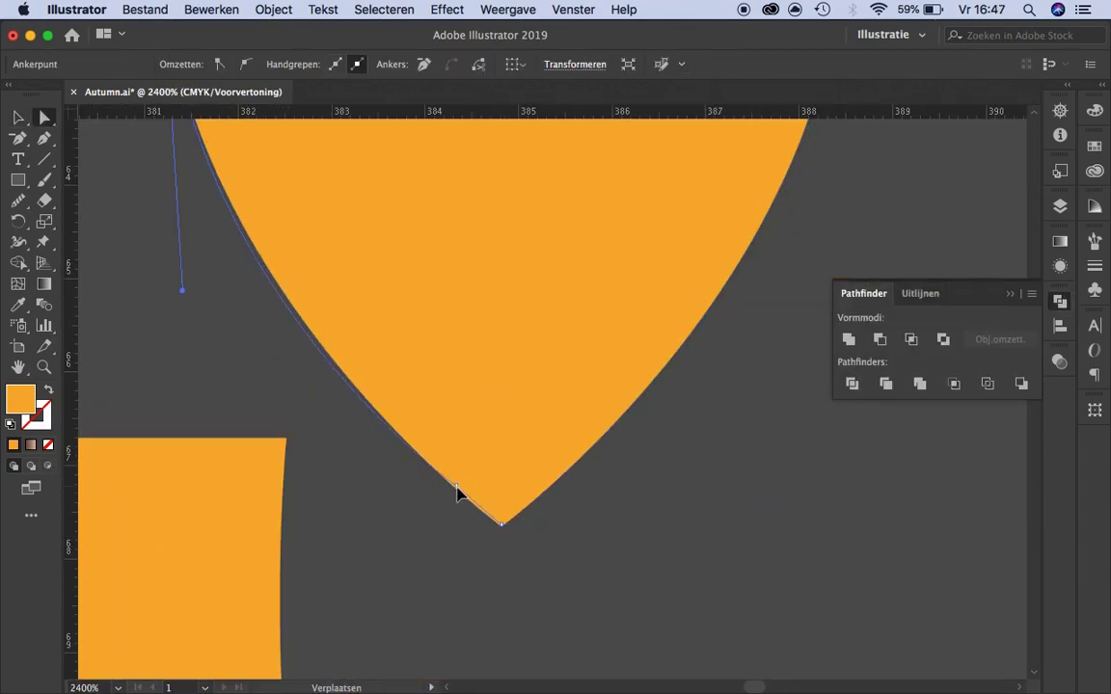
{"action": "key", "text": "super+minus"}
{"action": "key", "text": "super+minus"}
{"action": "key", "text": "super+minus"}
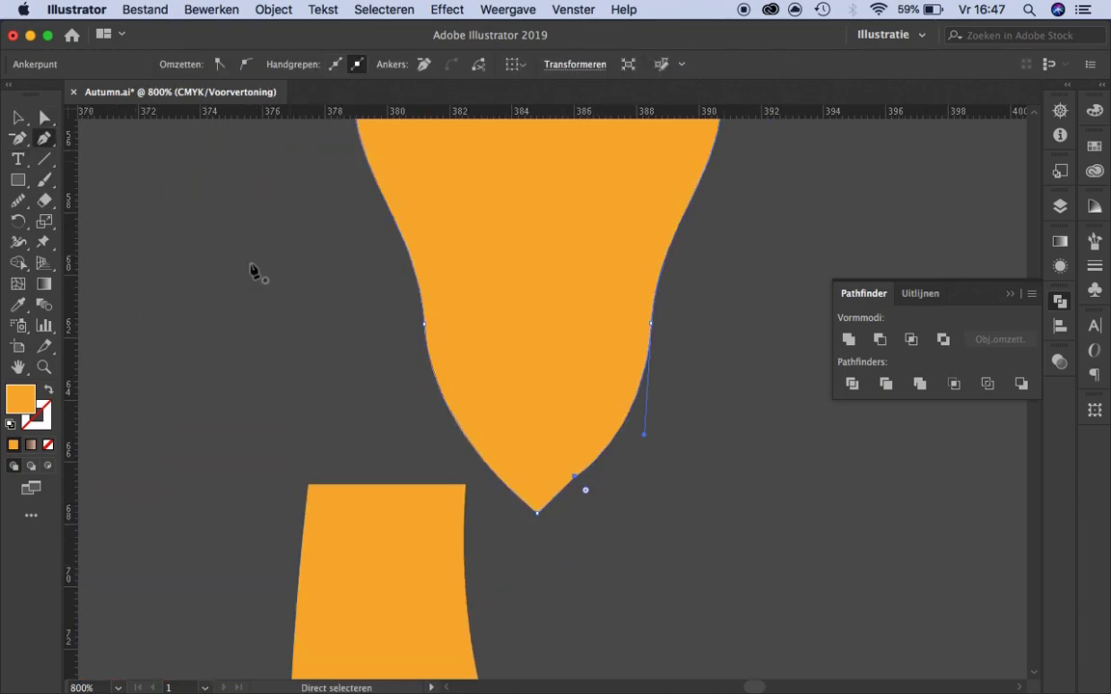
{"action": "key", "text": "super+minus"}
{"action": "key", "text": "super+minus"}
{"action": "key", "text": "super+minus"}
{"action": "left_click_drag", "start_coordinate": [471, 409], "coordinate": [486, 307]}
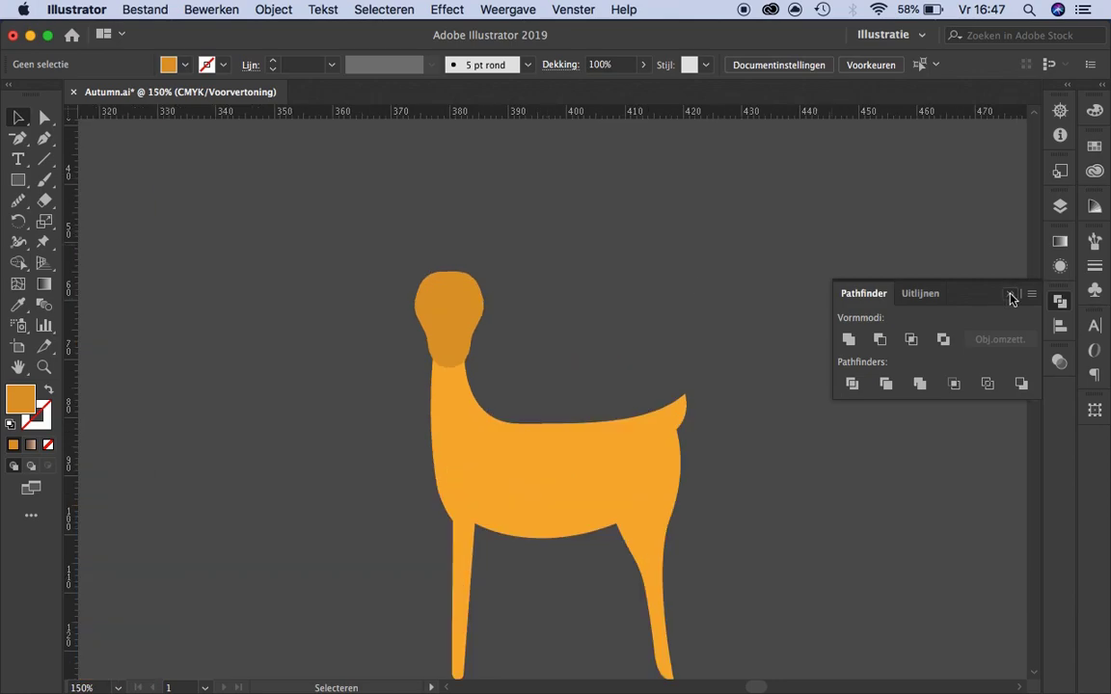
Close the pointed ear outline and refine its anchor points.
{"action": "left_click", "coordinate": [339, 195]}
{"action": "left_click", "coordinate": [434, 251]}
{"action": "key", "text": "v"}
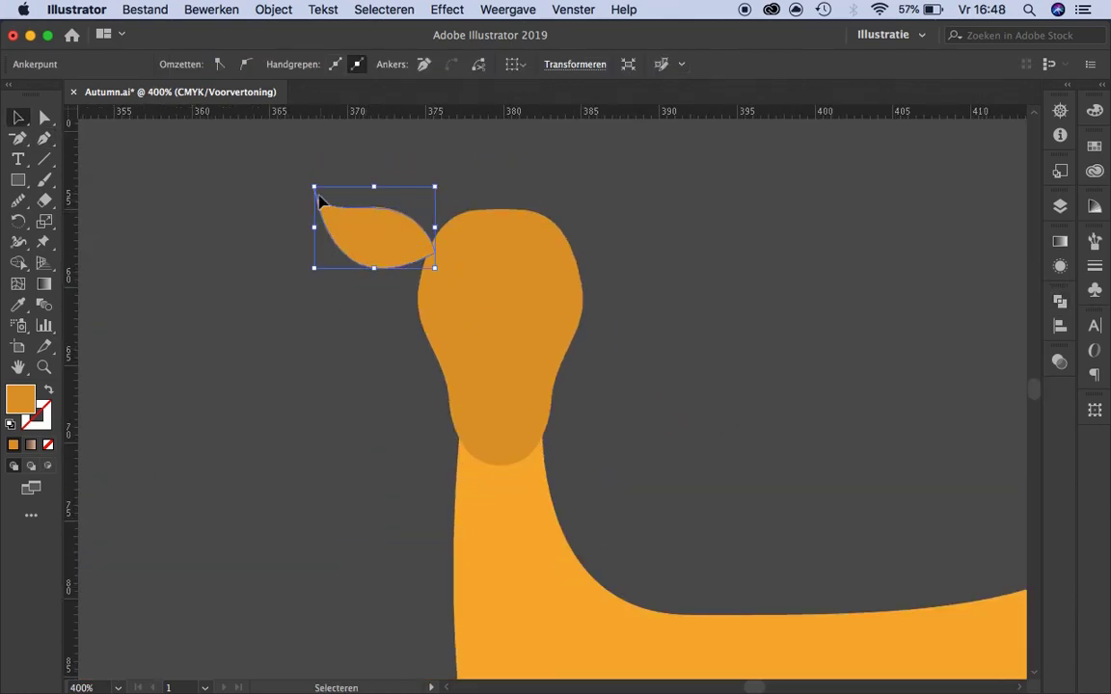
{"action": "key", "text": "super+plus"}
{"action": "key", "text": "a"}
{"action": "left_click", "coordinate": [343, 250]}
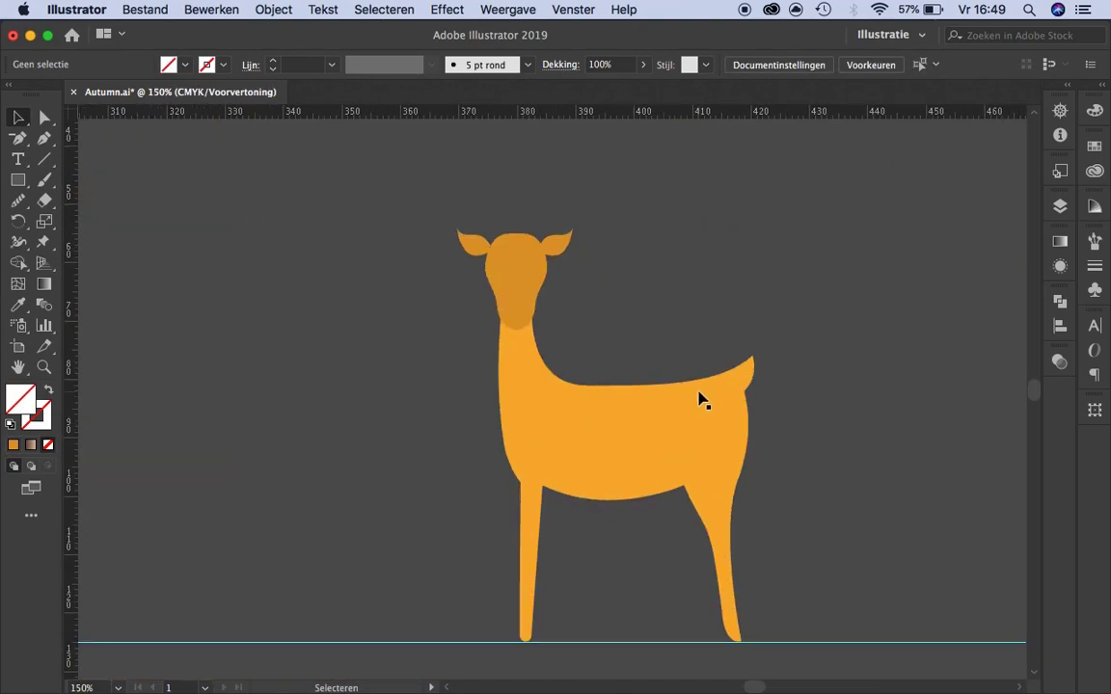
{"action": "scroll", "coordinate": [547, 343], "scroll_direction": "down", "scroll_amount": 1}
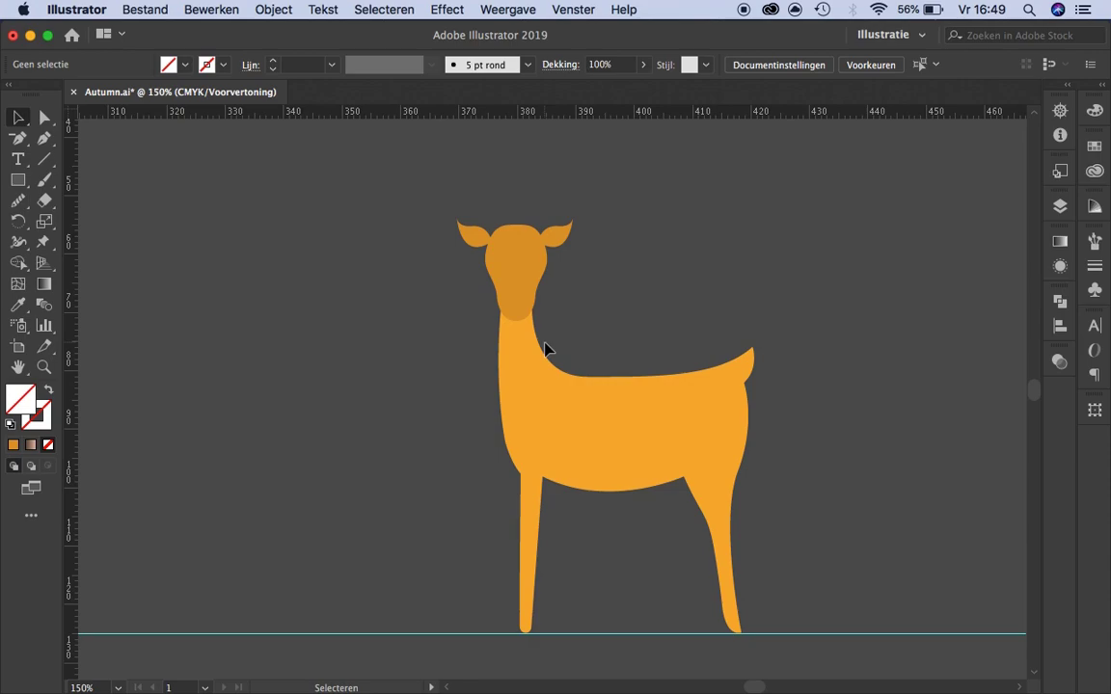
Duplicate the deer's front leg as a separate loose leg piece.
{"action": "scroll", "coordinate": [549, 351], "scroll_direction": "down", "scroll_amount": 3}
{"action": "key", "text": "ctrl+minus"}
{"action": "left_click", "coordinate": [436, 303]}
{"action": "key", "text": "ctrl+plus"}
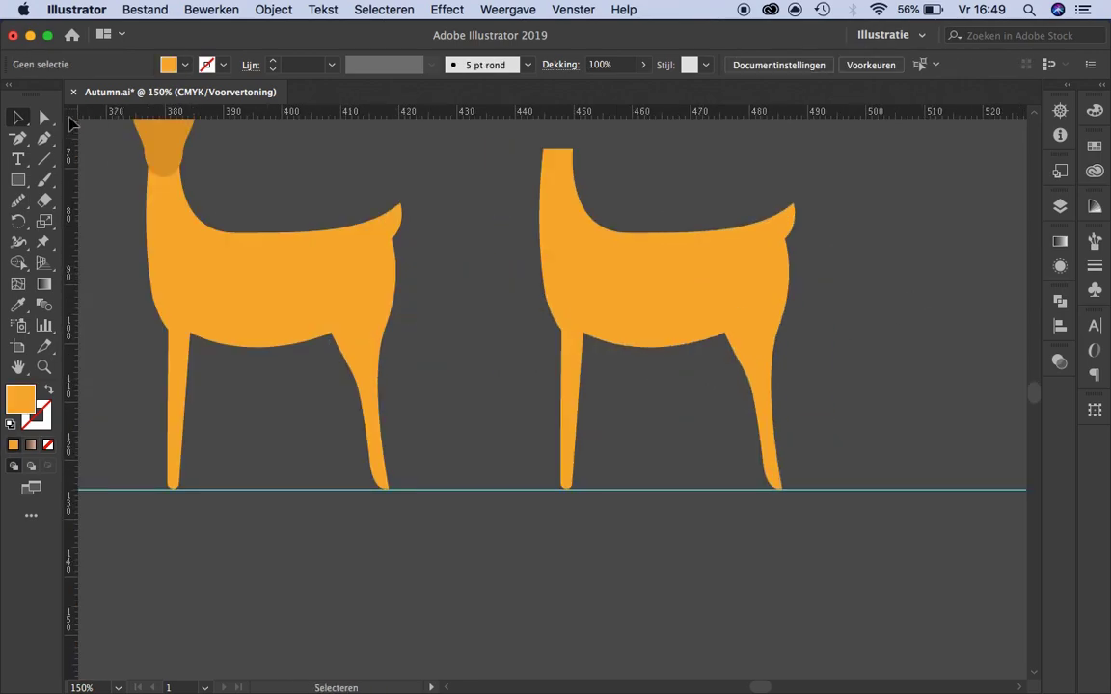
{"action": "key", "text": "ctrl+plus"}
{"action": "left_click", "coordinate": [578, 321]}
{"action": "key", "text": "shift+ctrl+F9"}
{"action": "double_click", "coordinate": [570, 347]}
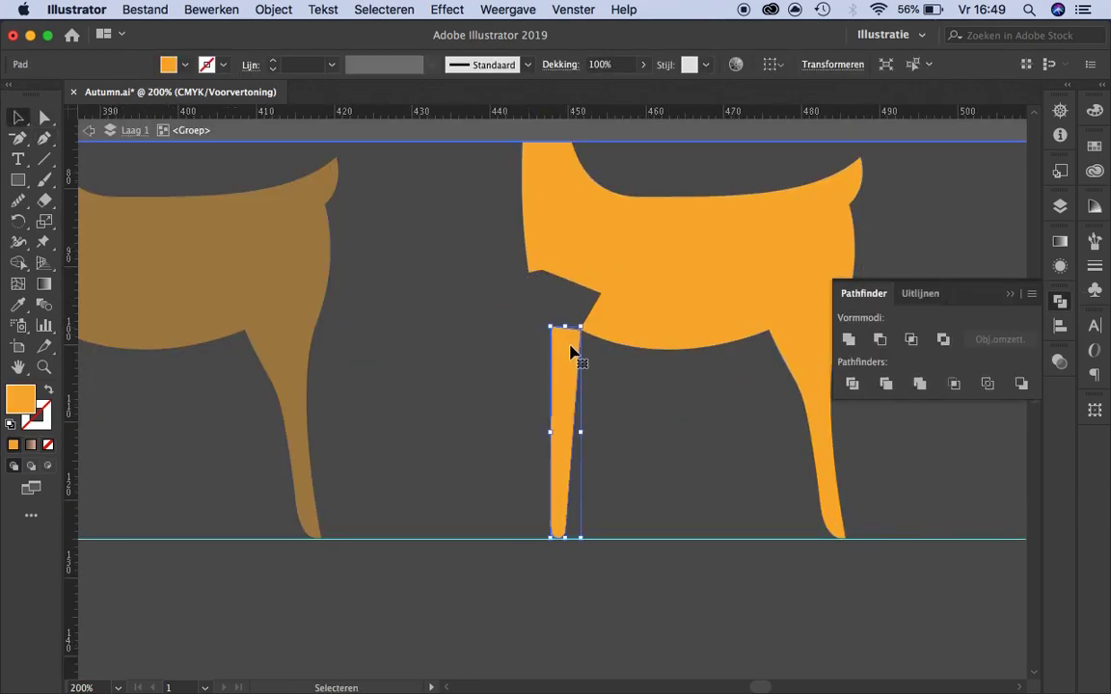
{"action": "left_click_drag", "start_coordinate": [569, 347], "coordinate": [543, 374]}
{"action": "key", "text": "ctrl+minus"}
{"action": "key", "text": "ctrl+minus"}
{"action": "key", "text": "ctrl+plus"}
{"action": "key", "text": "ctrl+plus"}
{"action": "key", "text": "ctrl+plus"}
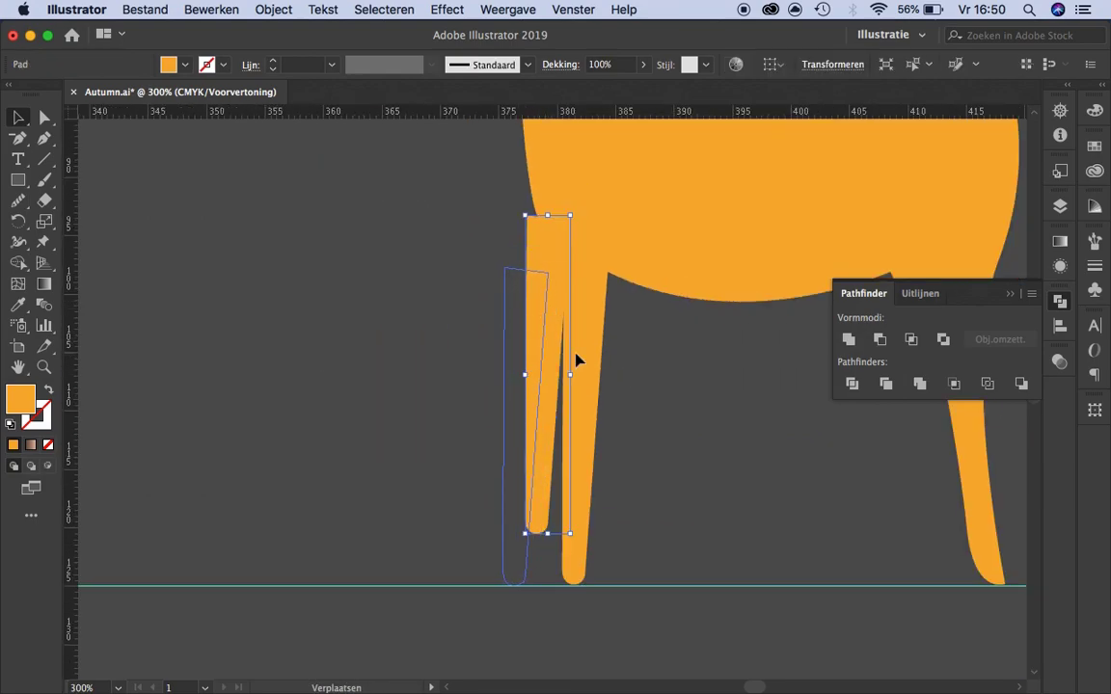
{"action": "left_click", "coordinate": [360, 295]}
{"action": "key", "text": "ctrl+minus"}
{"action": "key", "text": "ctrl+minus"}
Check the separated leg against the deer's other leg and body pieces.
{"action": "key", "text": "a"}
{"action": "left_click", "coordinate": [426, 261]}
{"action": "key", "text": "ctrl+minus"}
{"action": "key", "text": "ctrl+minus"}
{"action": "key", "text": "ctrl+minus"}
{"action": "key", "text": "ctrl+plus"}
{"action": "key", "text": "ctrl+plus"}
{"action": "key", "text": "ctrl+plus"}
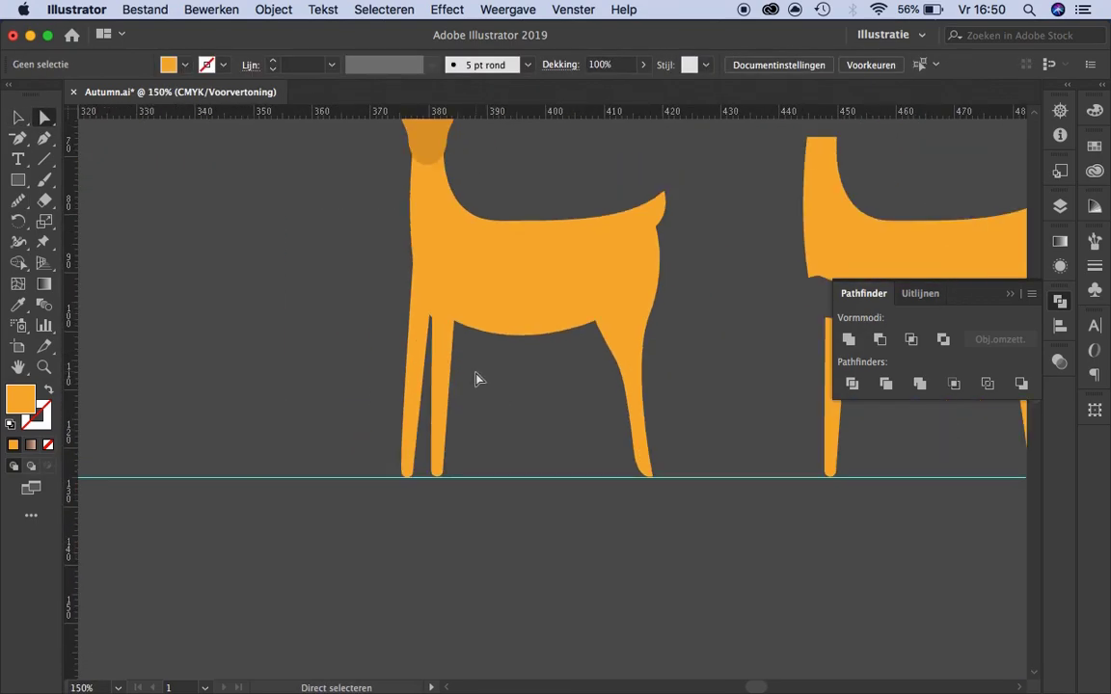
{"action": "key", "text": "ctrl+minus"}
{"action": "key", "text": "ctrl+plus"}
{"action": "left_click", "coordinate": [424, 367]}
{"action": "left_click", "coordinate": [465, 331]}
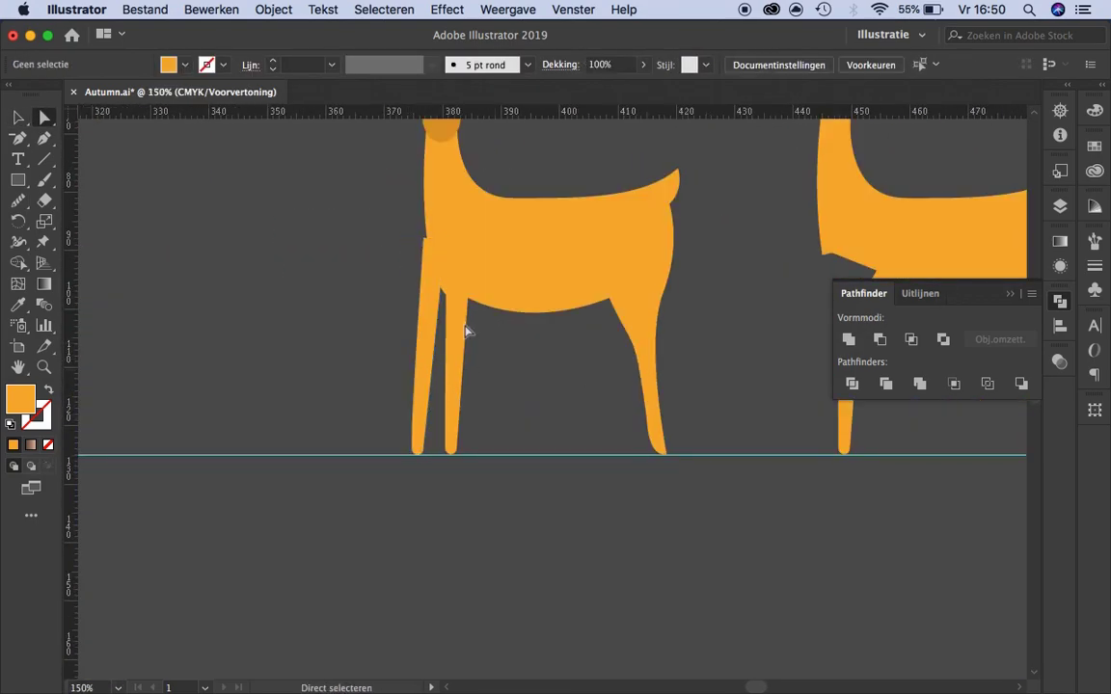
{"action": "scroll", "coordinate": [473, 270], "scroll_direction": "right", "scroll_amount": 10}
{"action": "left_click", "coordinate": [632, 260]}
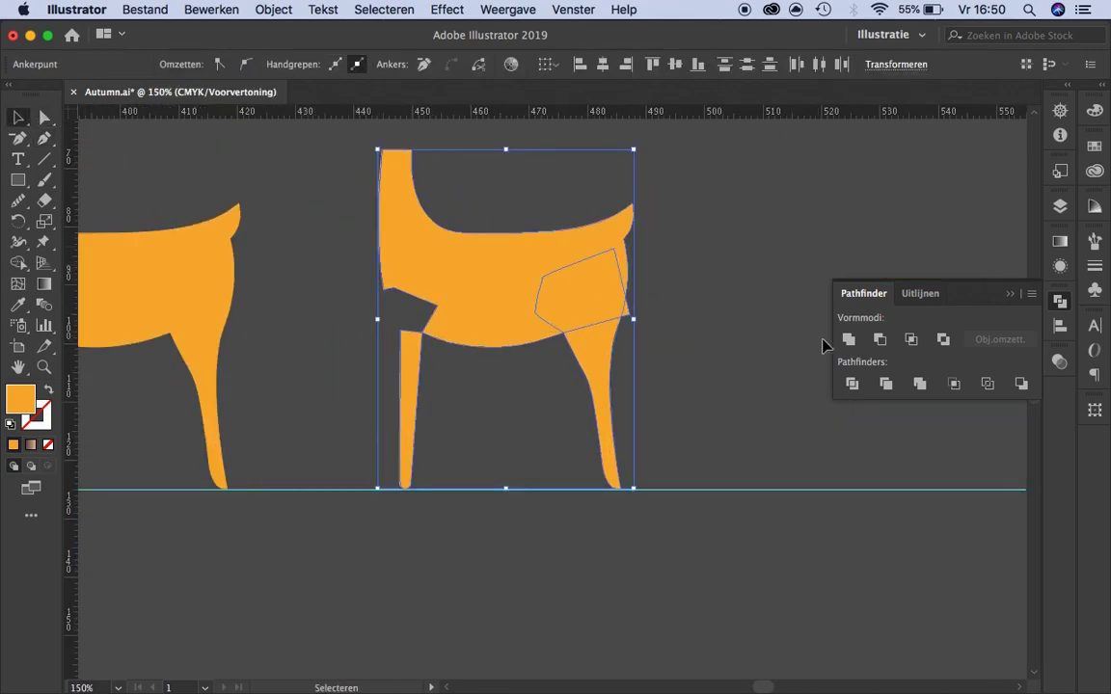
{"action": "left_click", "coordinate": [328, 159]}
{"action": "scroll", "coordinate": [347, 241], "scroll_direction": "left", "scroll_amount": 10}
Move the loose leg to the rear-leg position and send it behind the body.
{"action": "left_click_drag", "start_coordinate": [568, 328], "coordinate": [502, 292]}
{"action": "key", "text": "ctrl+minus"}
{"action": "right_click", "coordinate": [488, 347]}
{"action": "left_click", "coordinate": [768, 650]}
{"action": "key", "text": "ctrl+plus"}
{"action": "left_click", "coordinate": [598, 516]}
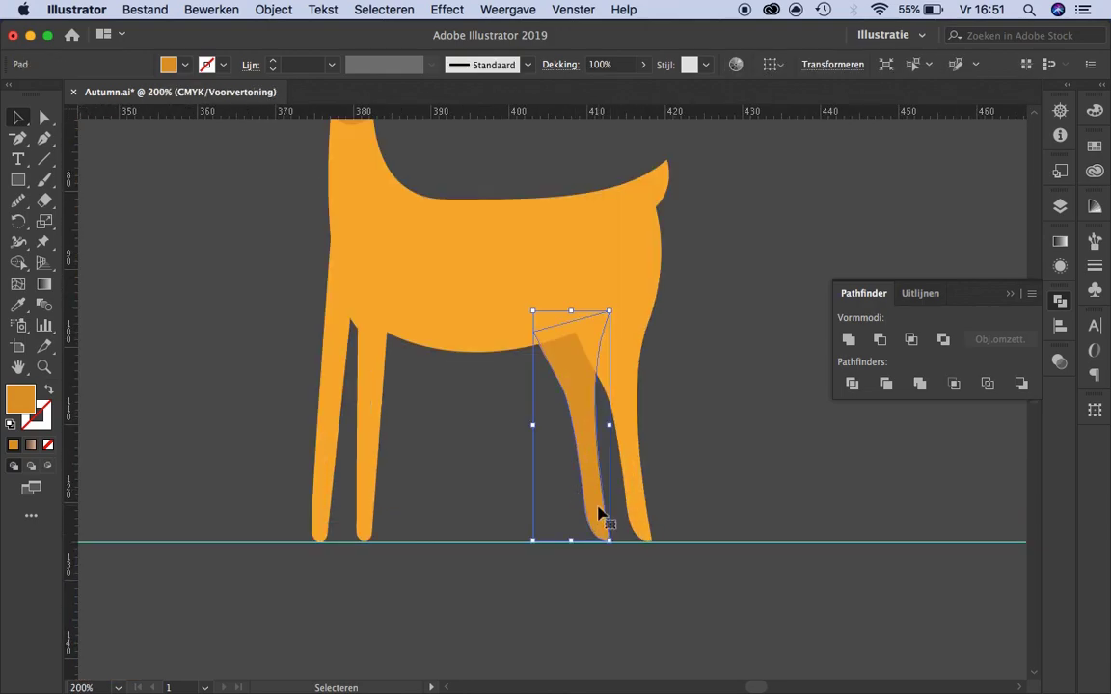
{"action": "scroll", "coordinate": [598, 515], "scroll_direction": "down", "scroll_amount": 4}
{"action": "left_click", "coordinate": [496, 458]}
{"action": "scroll", "coordinate": [496, 459], "scroll_direction": "up", "scroll_amount": 3}
{"action": "scroll", "coordinate": [565, 545], "scroll_direction": "up", "scroll_amount": 1}
Adjust the darker back leg's foot anchors with Direct Selection.
{"action": "key", "text": "a"}
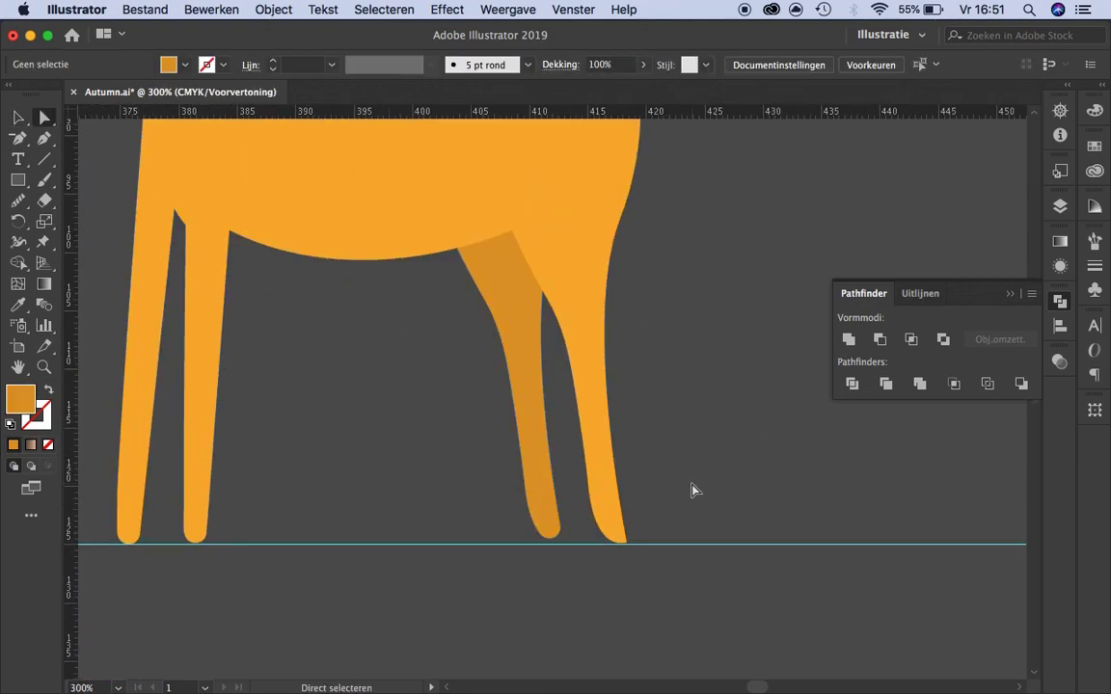
{"action": "left_click", "coordinate": [620, 538]}
{"action": "scroll", "coordinate": [578, 521], "scroll_direction": "up", "scroll_amount": 1}
{"action": "left_click", "coordinate": [502, 499]}
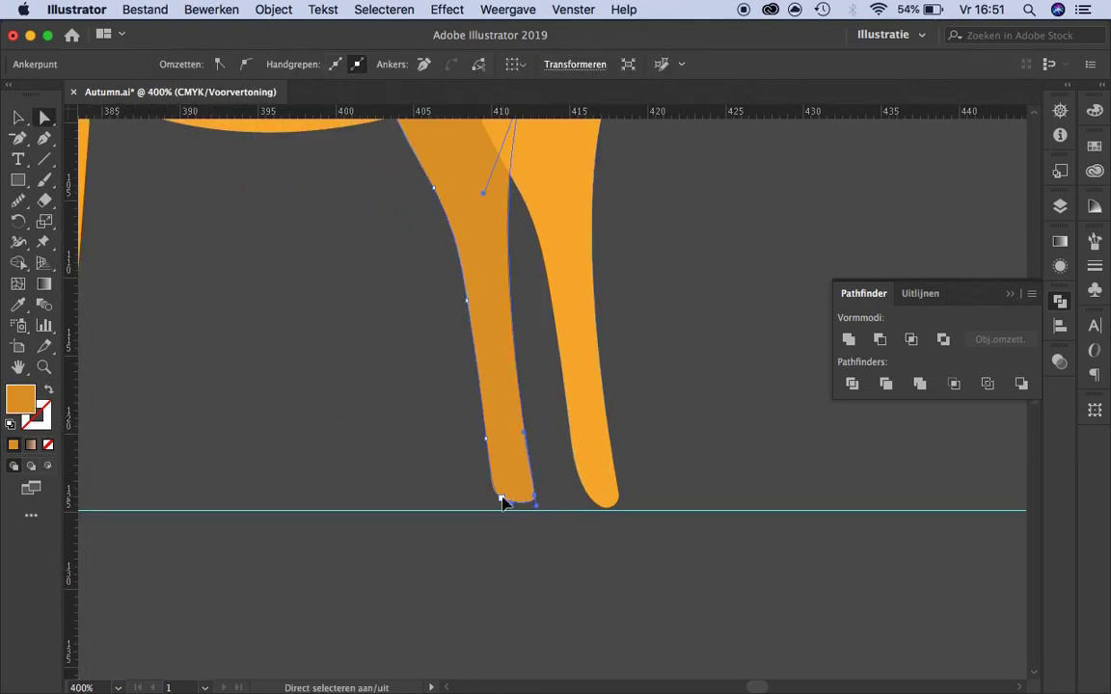
{"action": "left_click", "coordinate": [501, 540]}
{"action": "scroll", "coordinate": [458, 451], "scroll_direction": "down", "scroll_amount": 6}
{"action": "scroll", "coordinate": [626, 529], "scroll_direction": "up", "scroll_amount": 1}
{"action": "left_click", "coordinate": [572, 421]}
{"action": "scroll", "coordinate": [595, 481], "scroll_direction": "up", "scroll_amount": 4}
{"action": "scroll", "coordinate": [496, 354], "scroll_direction": "up", "scroll_amount": 2}
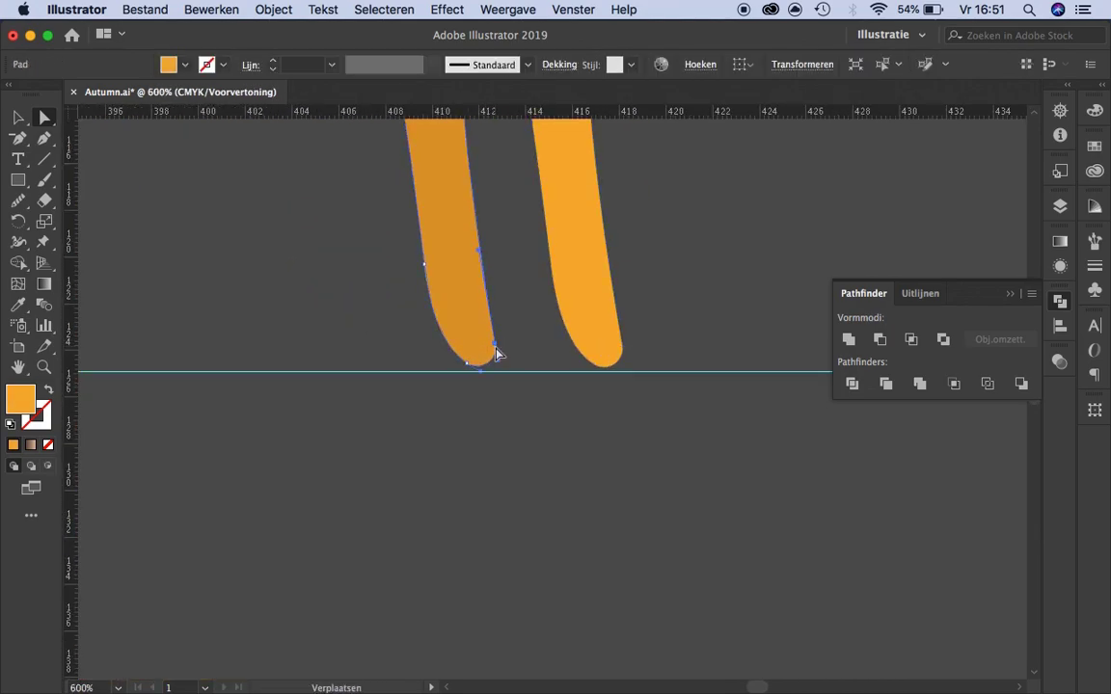
{"action": "left_click", "coordinate": [495, 349]}
{"action": "left_click", "coordinate": [592, 371]}
Adjust the bottom anchors of the other far-side leg's foot.
{"action": "scroll", "coordinate": [627, 403], "scroll_direction": "down", "scroll_amount": 4}
{"action": "scroll", "coordinate": [626, 403], "scroll_direction": "up", "scroll_amount": 4}
{"action": "left_click", "coordinate": [359, 442]}
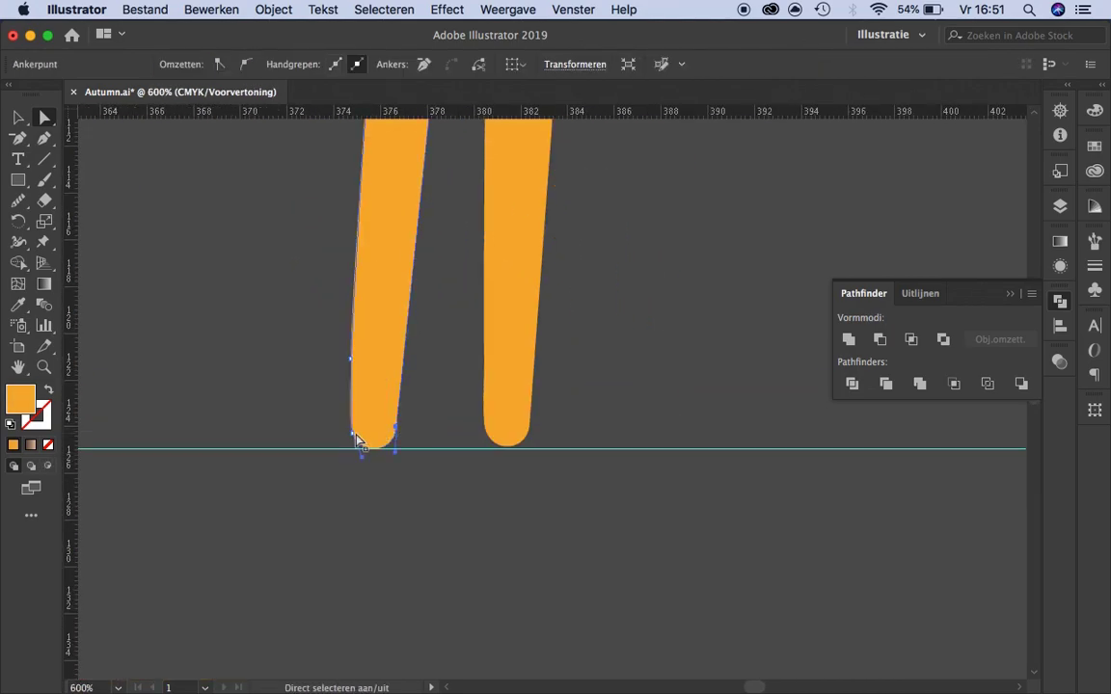
{"action": "left_click", "coordinate": [354, 426]}
{"action": "scroll", "coordinate": [353, 426], "scroll_direction": "down", "scroll_amount": 5}
{"action": "scroll", "coordinate": [355, 429], "scroll_direction": "up", "scroll_amount": 3}
{"action": "left_click", "coordinate": [384, 252]}
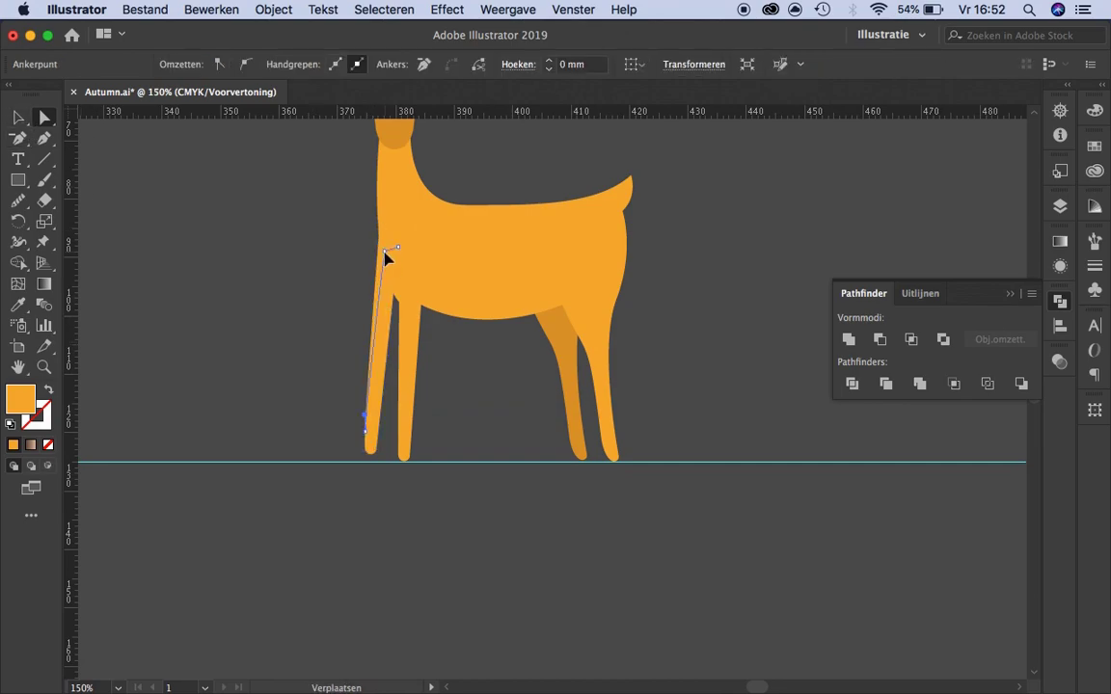
{"action": "left_click", "coordinate": [324, 336]}
{"action": "scroll", "coordinate": [324, 337], "scroll_direction": "up", "scroll_amount": 2}
{"action": "scroll", "coordinate": [324, 339], "scroll_direction": "down", "scroll_amount": 2}
Review the leg arrangement and add an anchor point on the tail for its pale tip.
{"action": "key", "text": "v"}
{"action": "left_click", "coordinate": [400, 330]}
{"action": "scroll", "coordinate": [399, 330], "scroll_direction": "down", "scroll_amount": 1}
{"action": "left_click", "coordinate": [538, 425]}
{"action": "scroll", "coordinate": [444, 366], "scroll_direction": "up", "scroll_amount": 1}
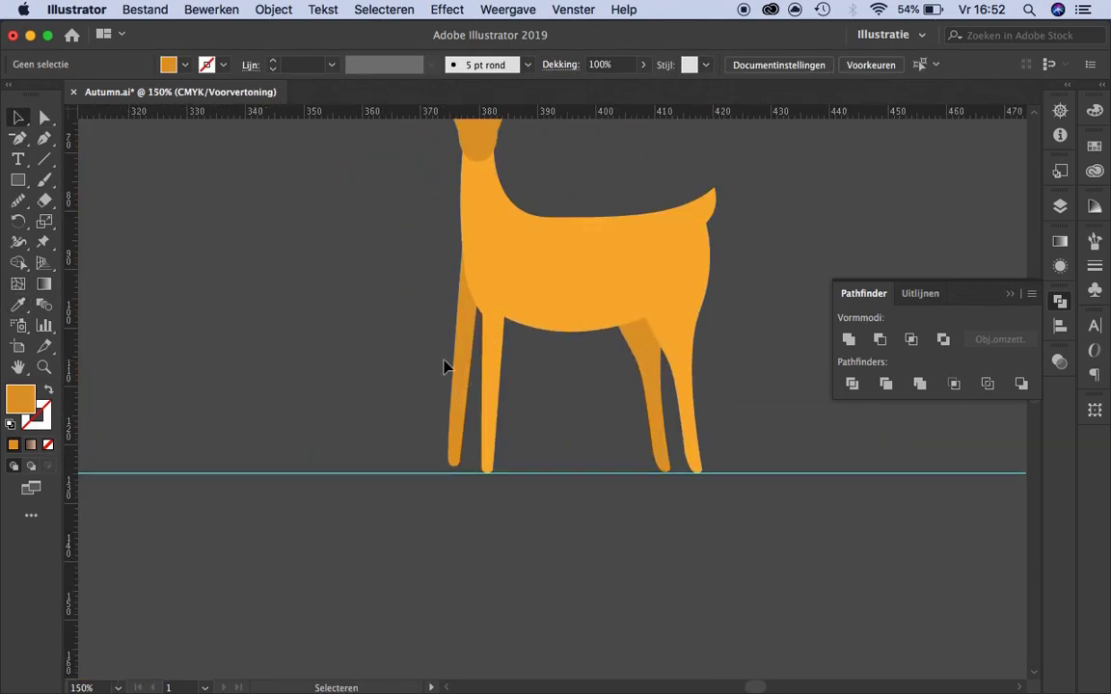
{"action": "scroll", "coordinate": [484, 405], "scroll_direction": "down", "scroll_amount": 5}
{"action": "scroll", "coordinate": [599, 413], "scroll_direction": "up", "scroll_amount": 3}
{"action": "scroll", "coordinate": [575, 238], "scroll_direction": "down", "scroll_amount": 2}
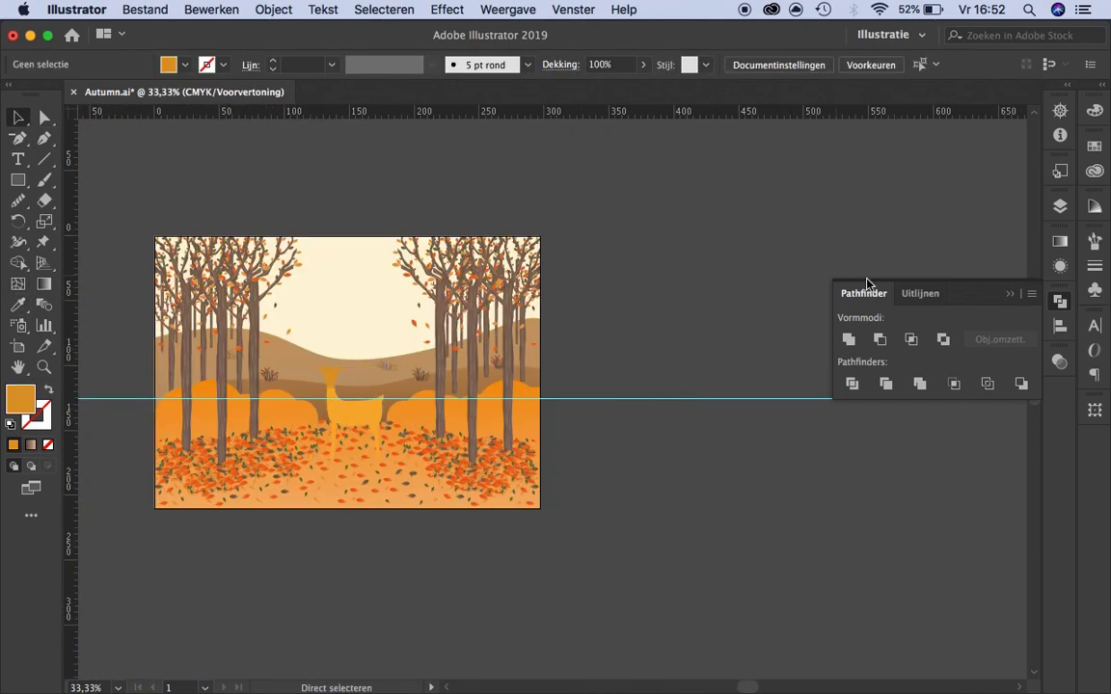
{"action": "scroll", "coordinate": [865, 283], "scroll_direction": "up", "scroll_amount": 4}
{"action": "scroll", "coordinate": [742, 349], "scroll_direction": "up", "scroll_amount": 1}
{"action": "scroll", "coordinate": [457, 455], "scroll_direction": "up", "scroll_amount": 5}
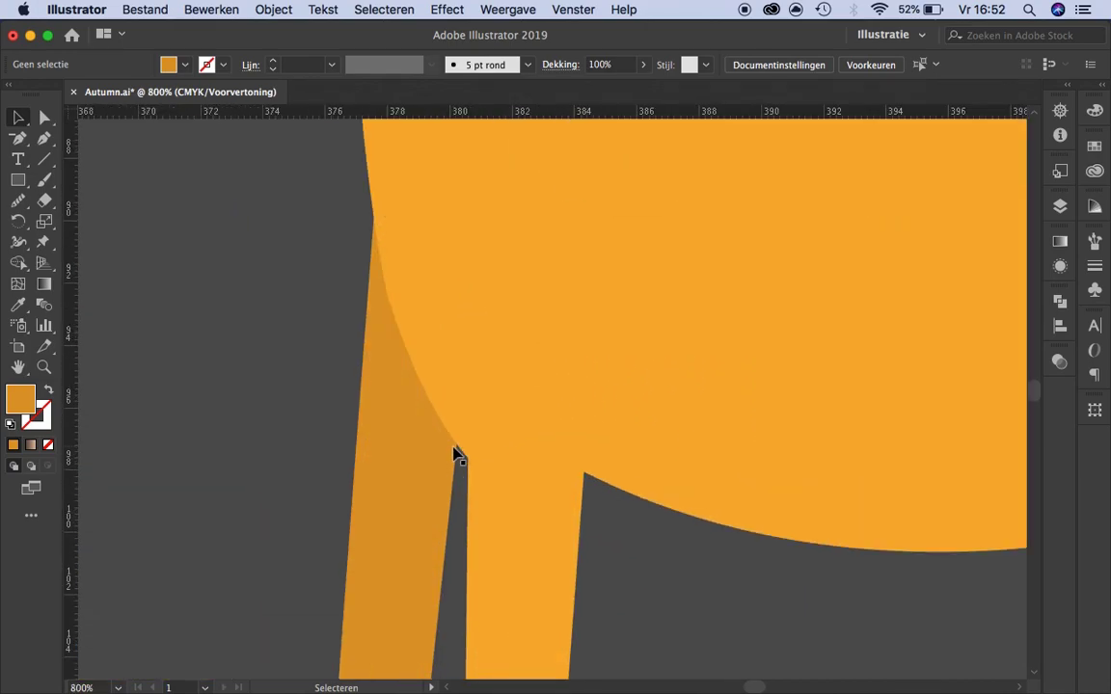
{"action": "scroll", "coordinate": [438, 366], "scroll_direction": "down", "scroll_amount": 4}
{"action": "key", "text": "a"}
{"action": "scroll", "coordinate": [638, 231], "scroll_direction": "up", "scroll_amount": 2}
{"action": "left_click", "coordinate": [704, 318]}
{"action": "key", "text": "plus"}
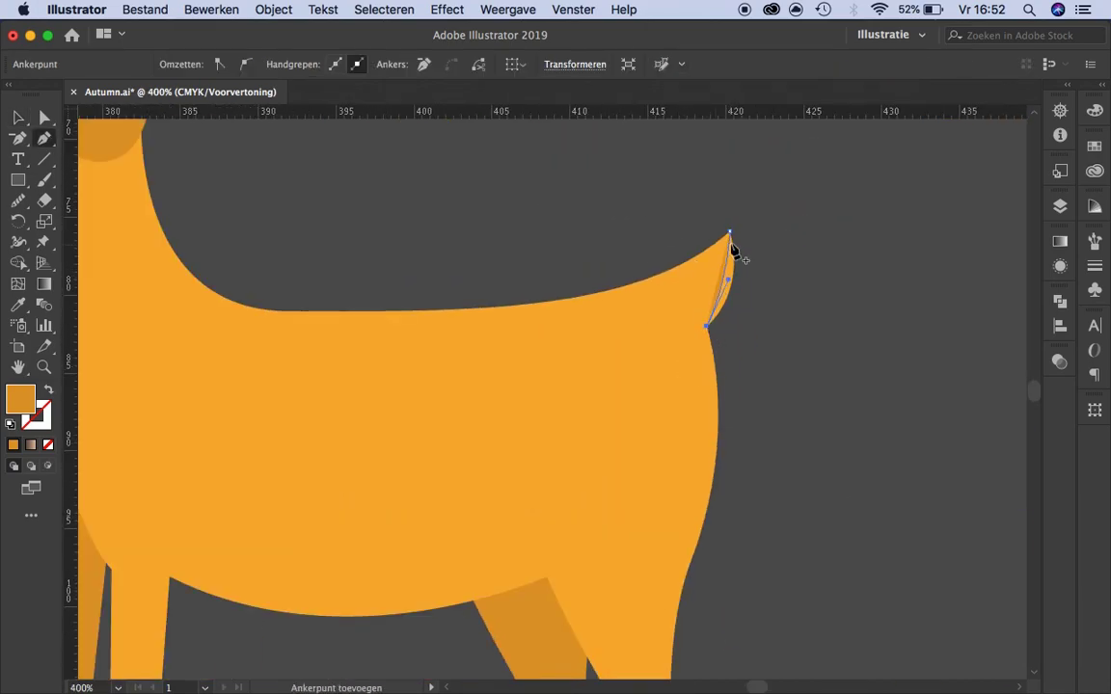
{"action": "key", "text": "v"}
{"action": "scroll", "coordinate": [793, 302], "scroll_direction": "down", "scroll_amount": 2}
Fill the deer's body with a vertical orange-to-brown linear gradient.
{"action": "left_click", "coordinate": [560, 310]}
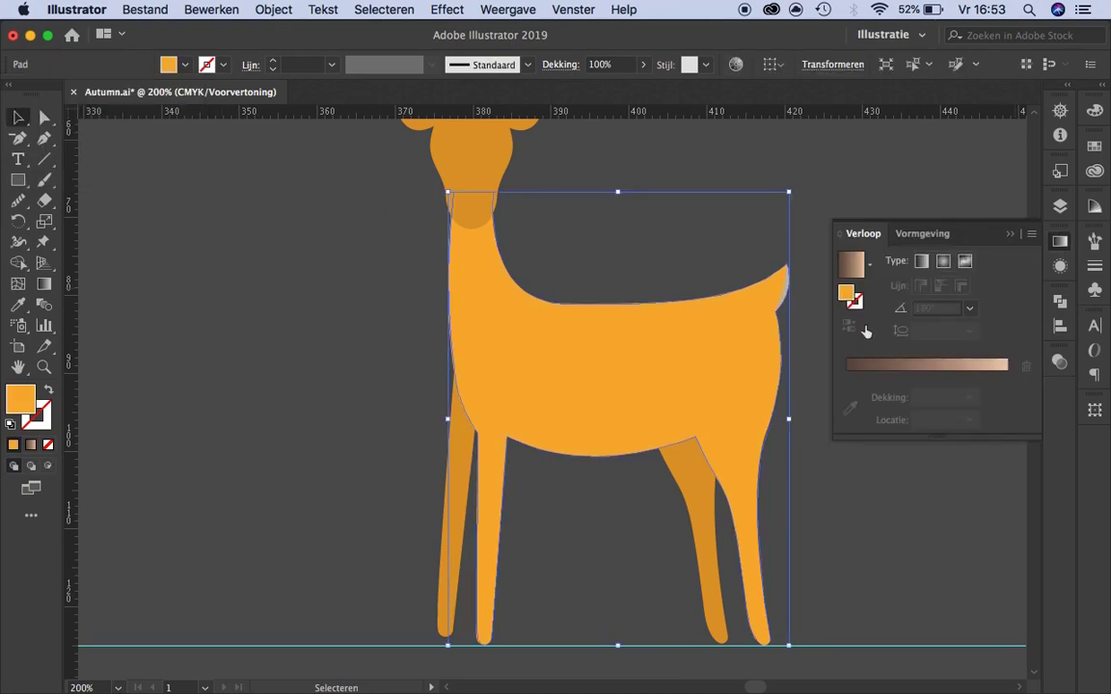
{"action": "left_click", "coordinate": [851, 262]}
{"action": "double_click", "coordinate": [847, 397]}
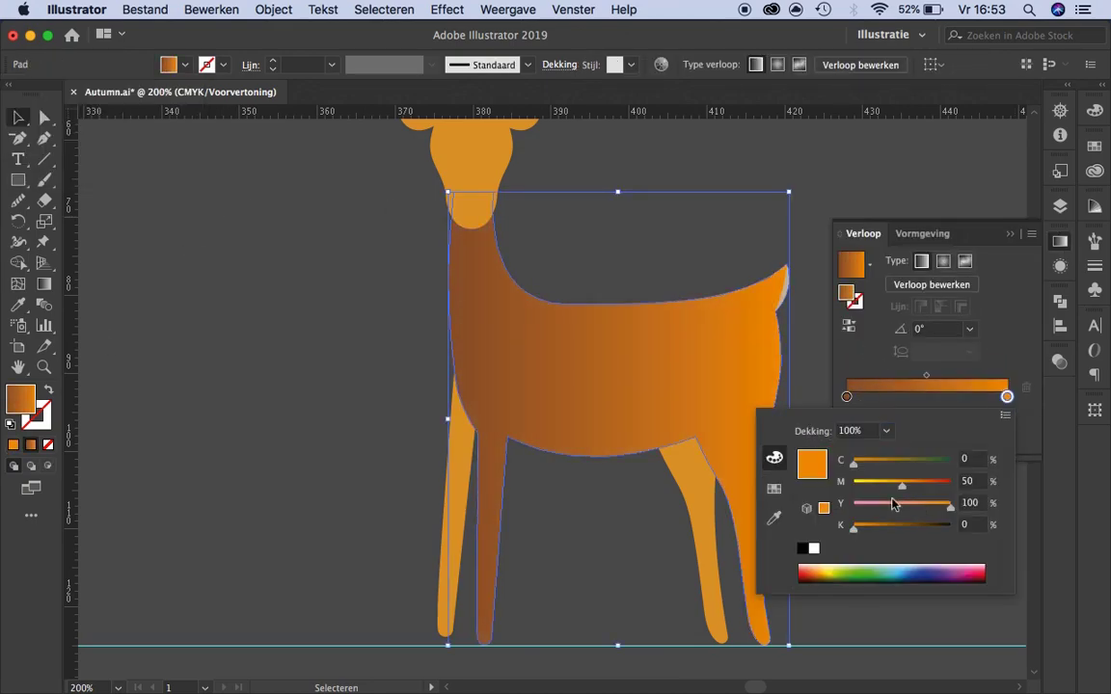
{"action": "key", "text": "g"}
{"action": "left_click_drag", "start_coordinate": [617, 136], "coordinate": [616, 557]}
Eyedropper the body gradient onto the deer's legs.
{"action": "key", "text": "i"}
{"action": "left_click", "coordinate": [540, 376]}
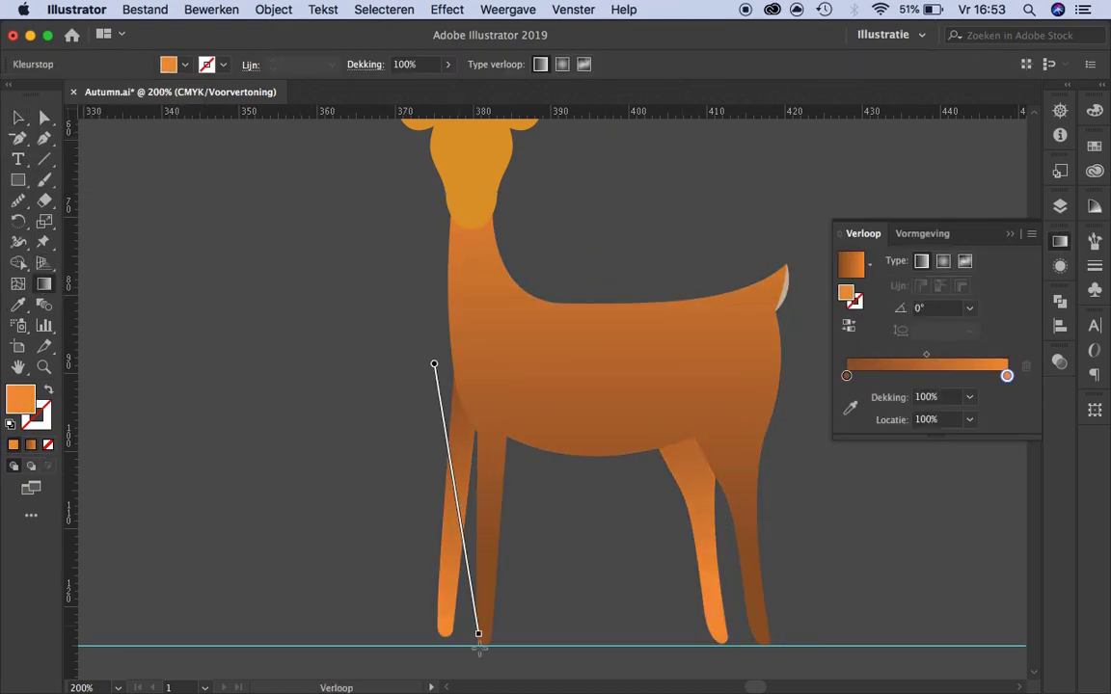
{"action": "key", "text": "v"}
{"action": "scroll", "coordinate": [174, 173], "scroll_direction": "down", "scroll_amount": 5}
{"action": "left_click", "coordinate": [173, 173]}
{"action": "scroll", "coordinate": [529, 417], "scroll_direction": "down", "scroll_amount": 1}
{"action": "scroll", "coordinate": [528, 416], "scroll_direction": "down", "scroll_amount": 1}
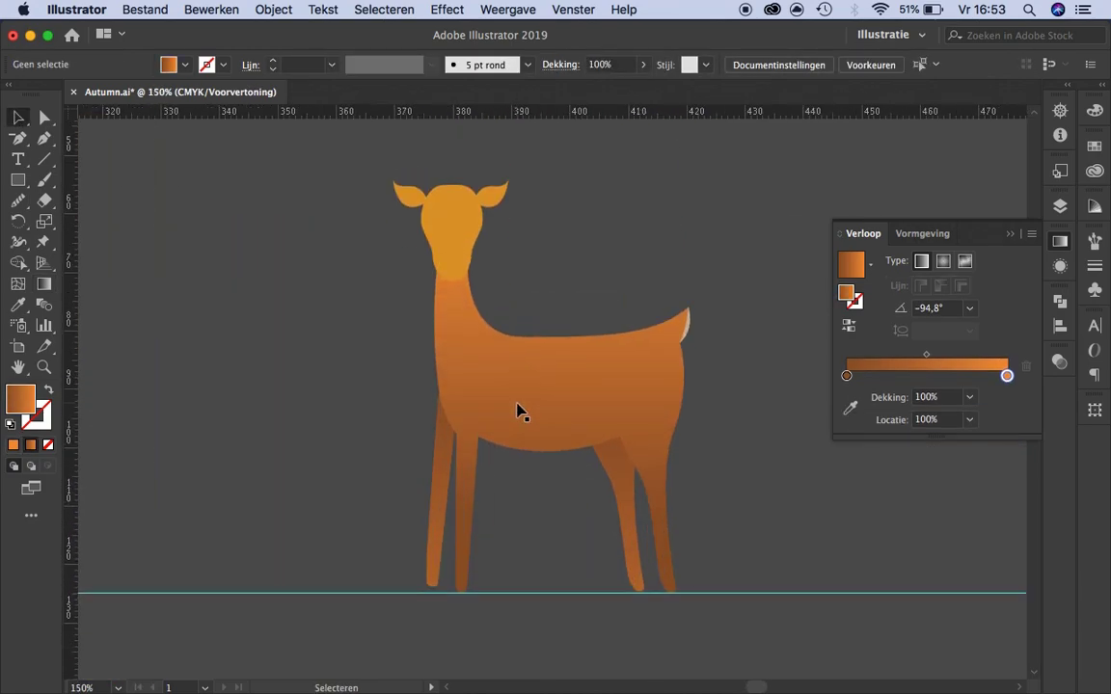
Eyedropper the body gradient onto the deer's head.
{"action": "key", "text": "a"}
{"action": "scroll", "coordinate": [520, 408], "scroll_direction": "up", "scroll_amount": 5}
{"action": "left_click", "coordinate": [521, 318]}
{"action": "scroll", "coordinate": [551, 352], "scroll_direction": "down", "scroll_amount": 5}
{"action": "left_click", "coordinate": [712, 315]}
{"action": "scroll", "coordinate": [712, 316], "scroll_direction": "up", "scroll_amount": 1}
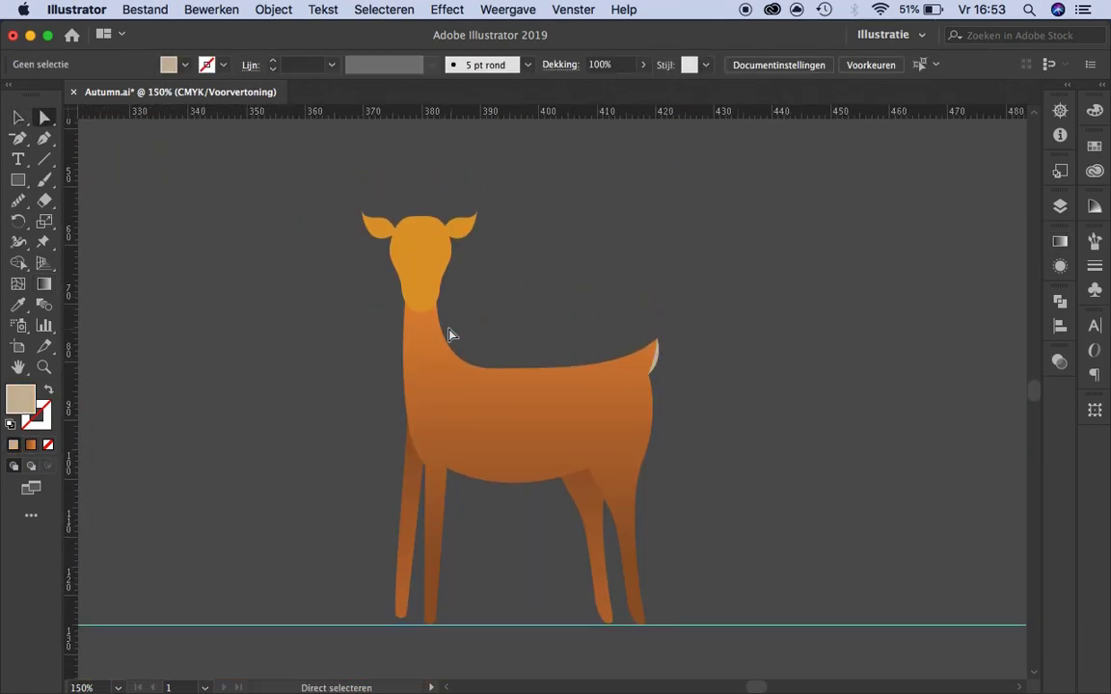
{"action": "key", "text": "v"}
{"action": "left_click", "coordinate": [419, 241]}
{"action": "key", "text": "i"}
{"action": "left_click", "coordinate": [461, 359]}
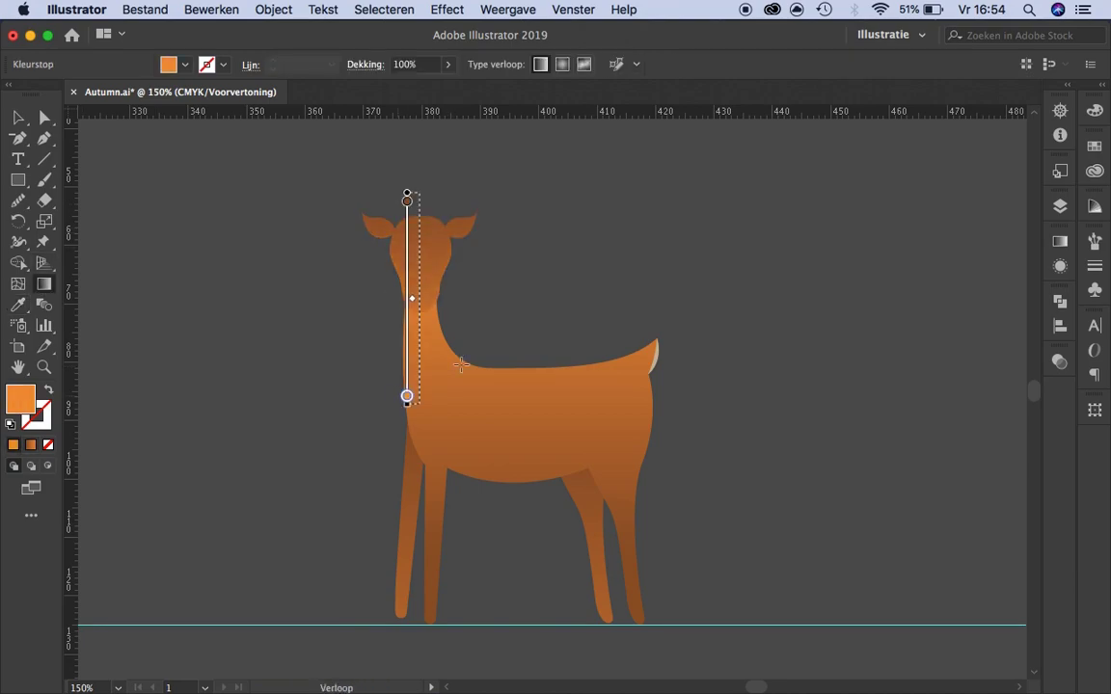
{"action": "key", "text": "v"}
{"action": "scroll", "coordinate": [511, 333], "scroll_direction": "down", "scroll_amount": 1}
{"action": "left_click", "coordinate": [511, 333]}
Draw a beige ellipse spot on the deer's back.
{"action": "key", "text": "ctrl+plus"}
{"action": "key", "text": "ctrl+plus"}
{"action": "left_click", "coordinate": [18, 182]}
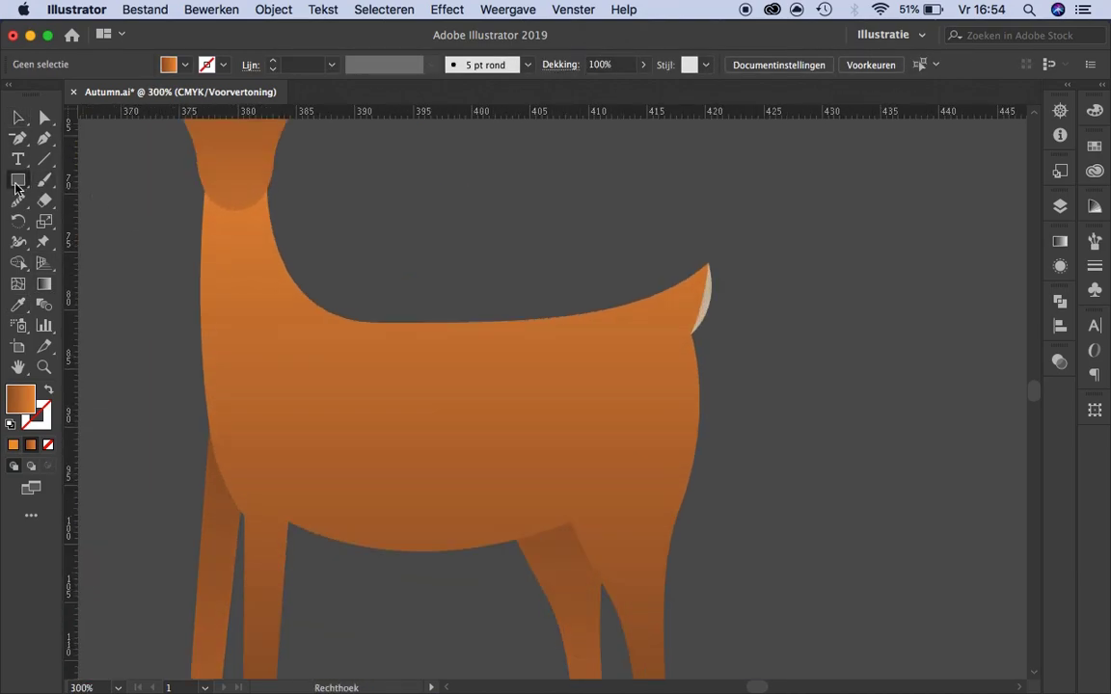
{"action": "left_click_drag", "start_coordinate": [531, 330], "coordinate": [564, 339]}
{"action": "scroll", "coordinate": [764, 355], "scroll_direction": "up", "scroll_amount": 4}
{"action": "key", "text": "a"}
{"action": "left_click", "coordinate": [762, 318]}
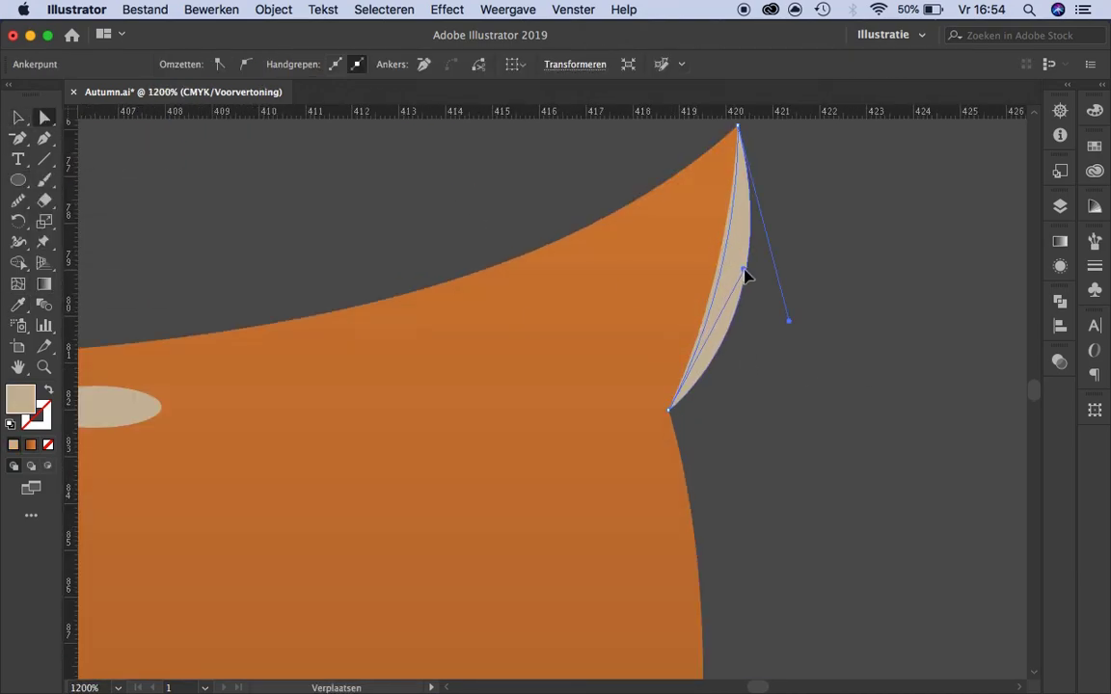
{"action": "scroll", "coordinate": [861, 355], "scroll_direction": "down", "scroll_amount": 4}
{"action": "scroll", "coordinate": [861, 355], "scroll_direction": "up", "scroll_amount": 2}
{"action": "key", "text": "v"}
Alt-drag copies of the spot along the back, shrinking some to smaller sizes.
{"action": "left_click_drag", "start_coordinate": [649, 350], "coordinate": [527, 356]}
{"action": "left_click_drag", "start_coordinate": [649, 350], "coordinate": [740, 332]}
{"action": "left_click_drag", "start_coordinate": [599, 388], "coordinate": [702, 374]}
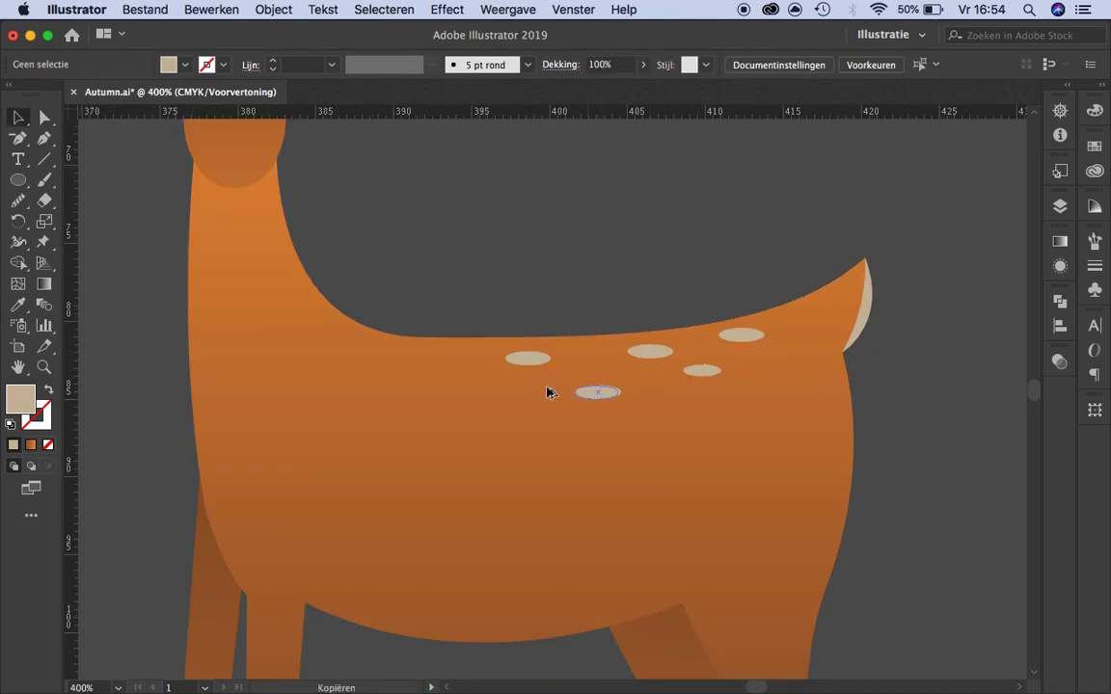
{"action": "mouse_move", "coordinate": [598, 392]}
{"action": "left_mouse_down"}
{"action": "mouse_move", "coordinate": [489, 385]}
{"action": "mouse_move", "coordinate": [504, 359]}
{"action": "mouse_move", "coordinate": [415, 375]}
{"action": "left_mouse_up"}
{"action": "scroll", "coordinate": [650, 350], "scroll_direction": "down", "scroll_amount": 3}
{"action": "scroll", "coordinate": [446, 374], "scroll_direction": "up", "scroll_amount": 2}
{"action": "scroll", "coordinate": [435, 366], "scroll_direction": "up", "scroll_amount": 2}
{"action": "scroll", "coordinate": [434, 364], "scroll_direction": "up", "scroll_amount": 2}
{"action": "scroll", "coordinate": [694, 364], "scroll_direction": "down", "scroll_amount": 8}
{"action": "scroll", "coordinate": [615, 357], "scroll_direction": "up", "scroll_amount": 3}
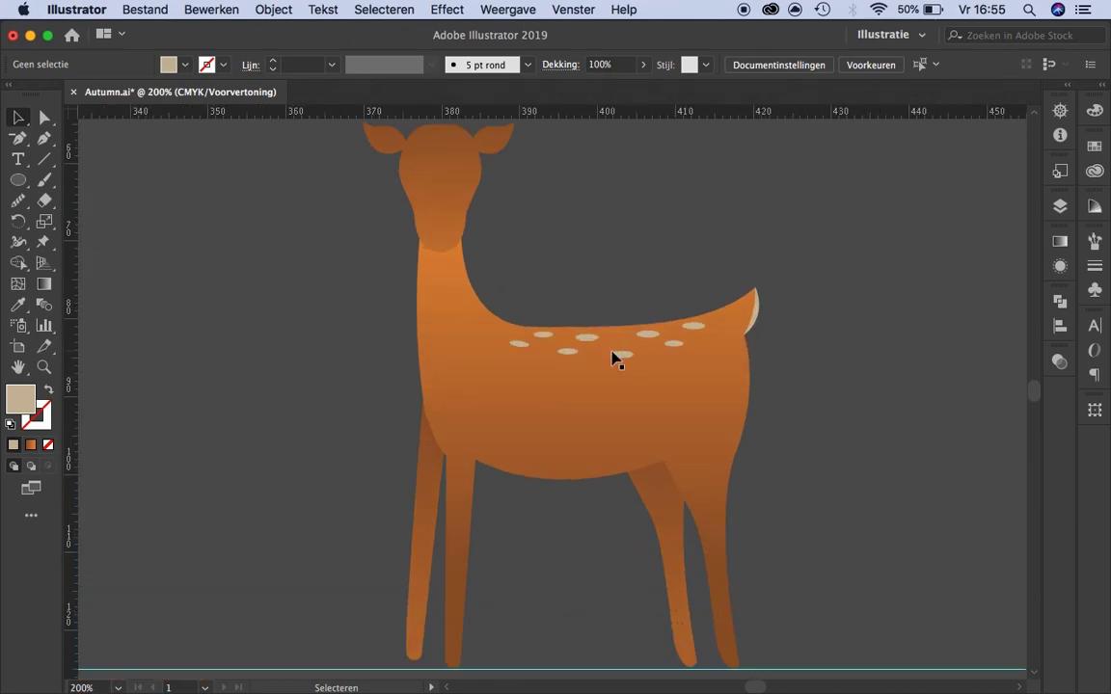
{"action": "scroll", "coordinate": [750, 208], "scroll_direction": "up", "scroll_amount": 5}
{"action": "scroll", "coordinate": [750, 207], "scroll_direction": "down", "scroll_amount": 1}
{"action": "left_click_drag", "start_coordinate": [750, 207], "coordinate": [689, 249]}
{"action": "left_click_drag", "start_coordinate": [802, 338], "coordinate": [956, 228]}
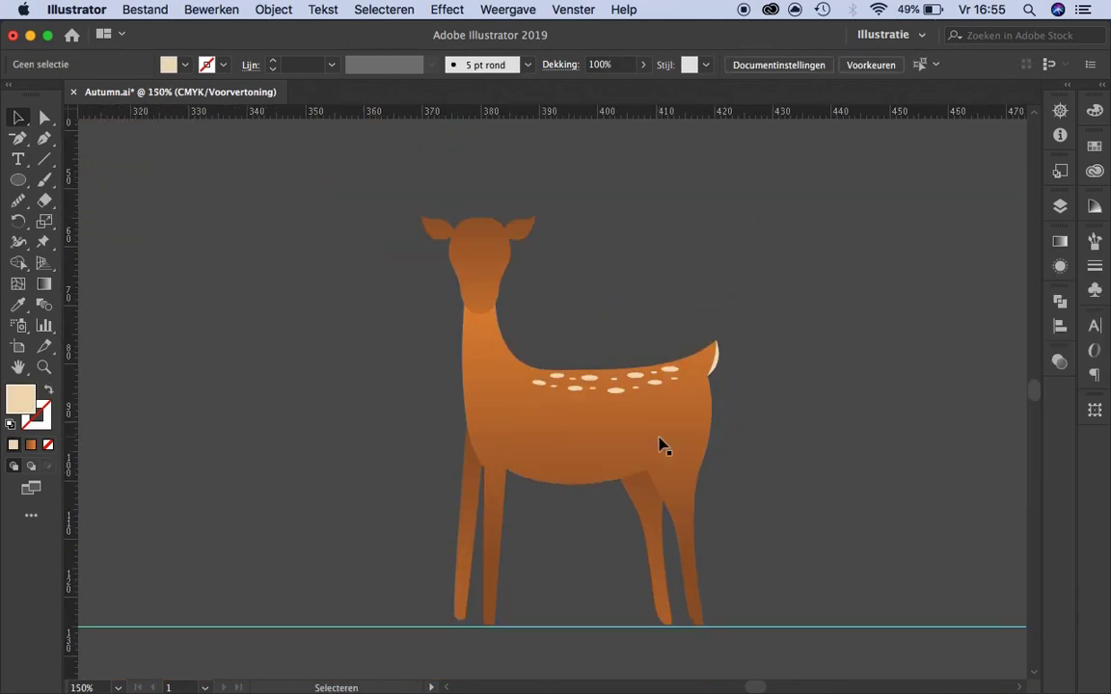
Close the cream chest-and-belly shape and refine its anchors with Direct Selection.
{"action": "scroll", "coordinate": [661, 445], "scroll_direction": "down", "scroll_amount": 1}
{"action": "scroll", "coordinate": [629, 434], "scroll_direction": "up", "scroll_amount": 2}
{"action": "scroll", "coordinate": [556, 384], "scroll_direction": "down", "scroll_amount": 2}
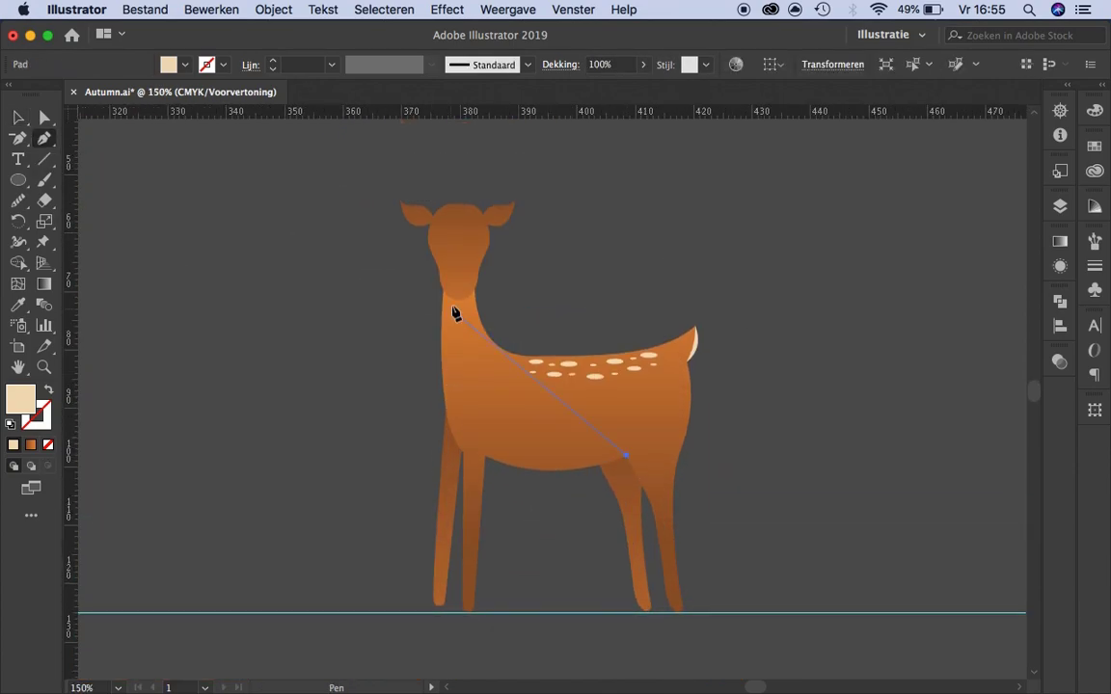
{"action": "left_click", "coordinate": [461, 453]}
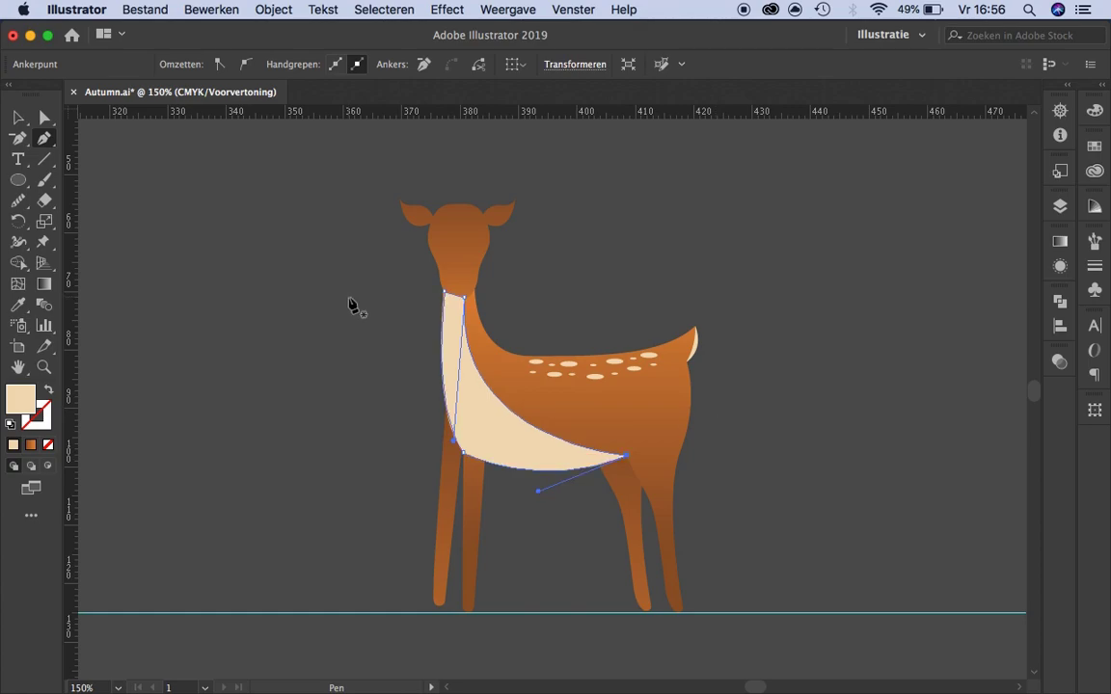
{"action": "scroll", "coordinate": [436, 385], "scroll_direction": "up", "scroll_amount": 1}
{"action": "key", "text": "a"}
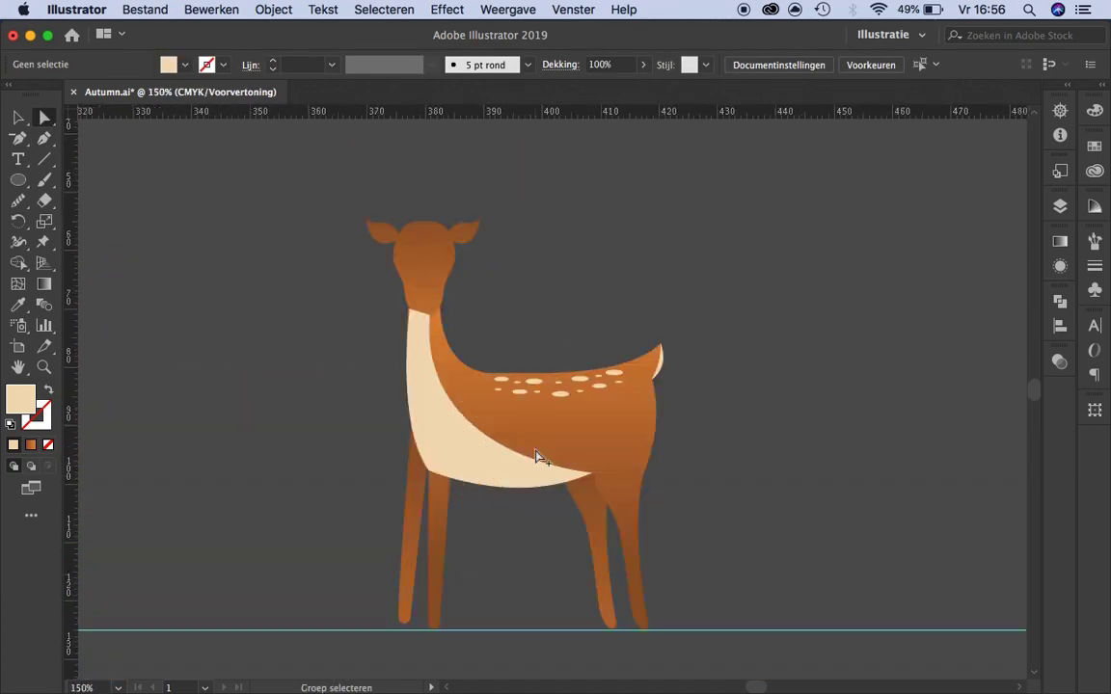
{"action": "scroll", "coordinate": [498, 522], "scroll_direction": "down", "scroll_amount": 2}
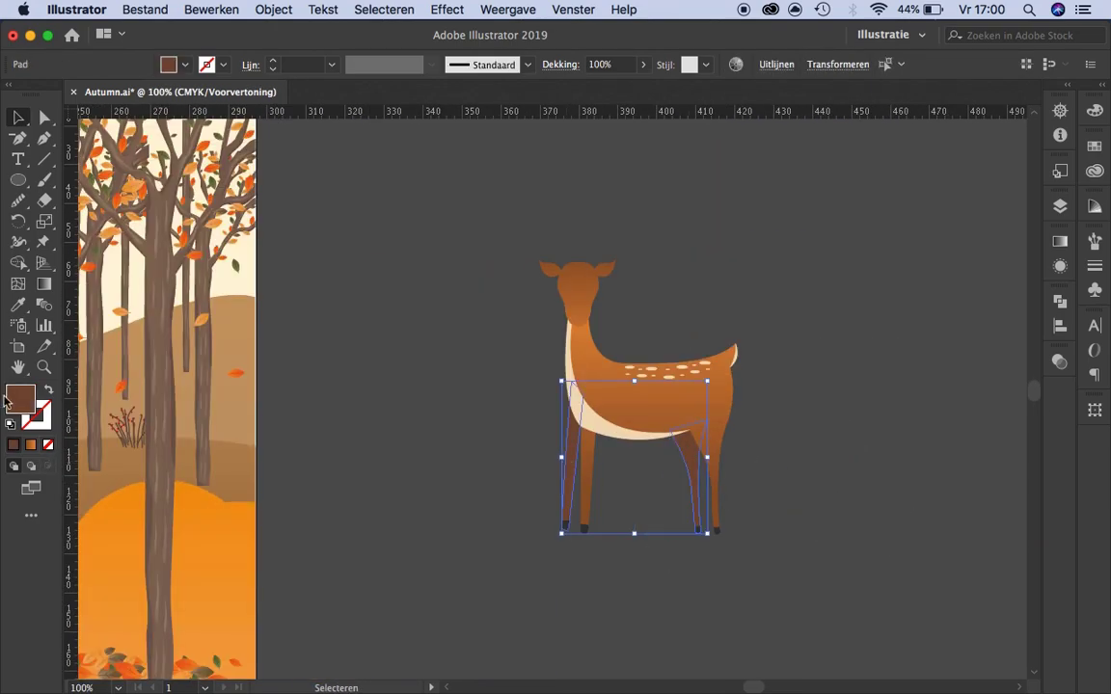
Mirror a copy of the face shading shape and fill both pieces cream.
{"action": "left_click", "coordinate": [919, 367]}
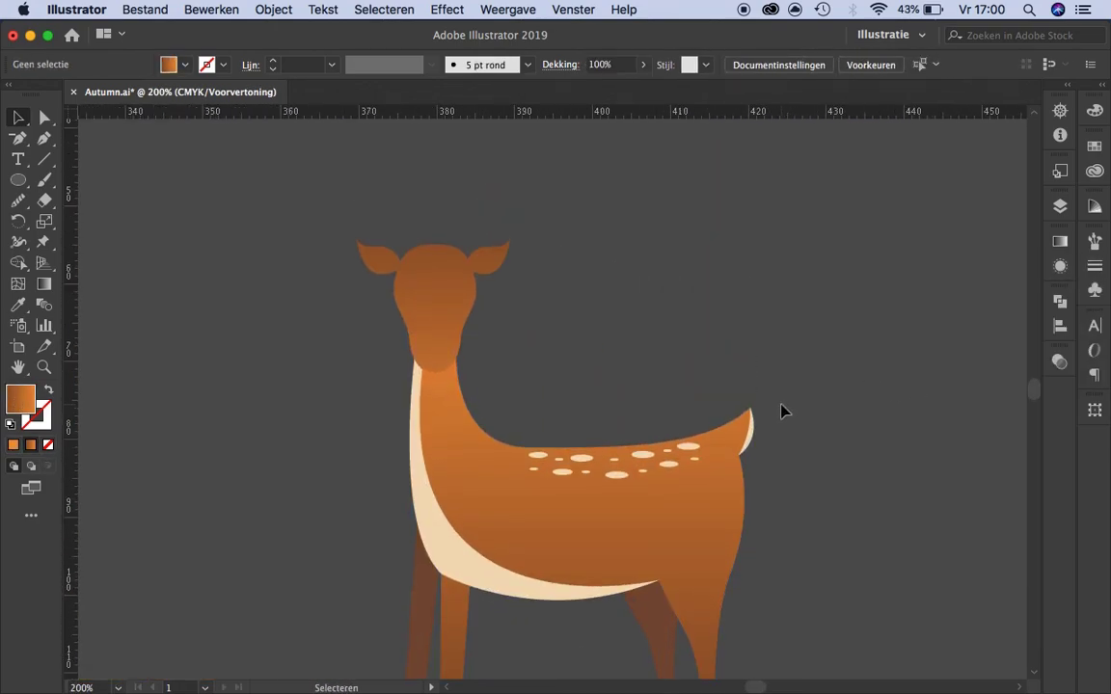
{"action": "scroll", "coordinate": [443, 328], "scroll_direction": "up", "scroll_amount": 2}
{"action": "left_click_drag", "start_coordinate": [459, 294], "coordinate": [761, 287]}
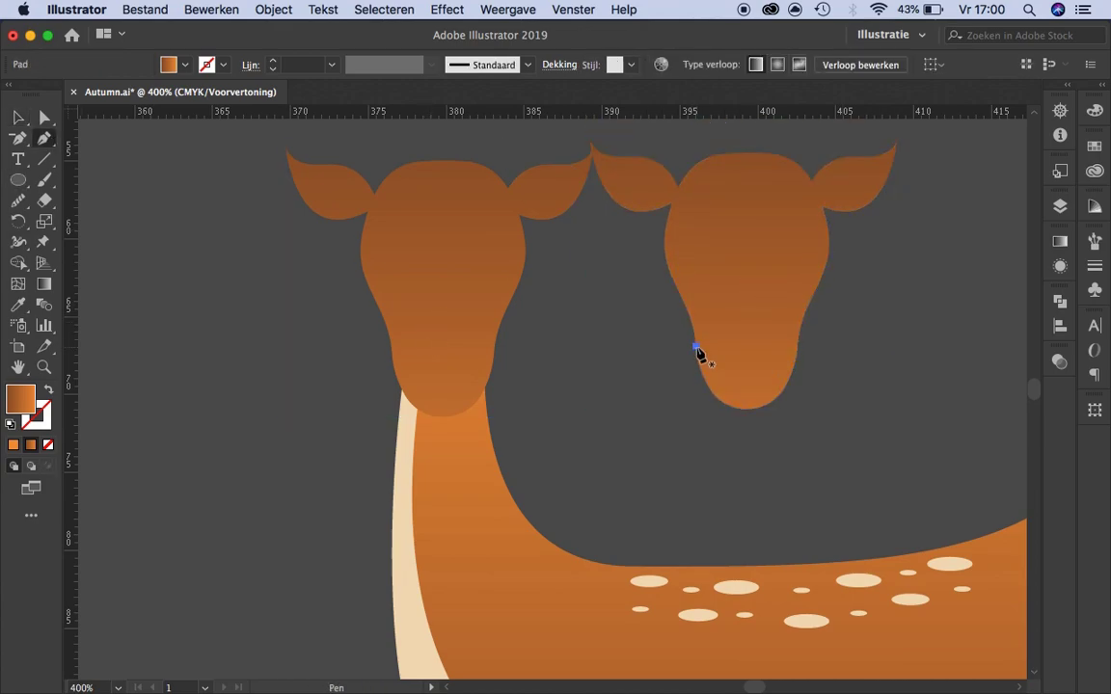
{"action": "left_click", "coordinate": [661, 255]}
{"action": "left_click_drag", "start_coordinate": [694, 225], "coordinate": [729, 238]}
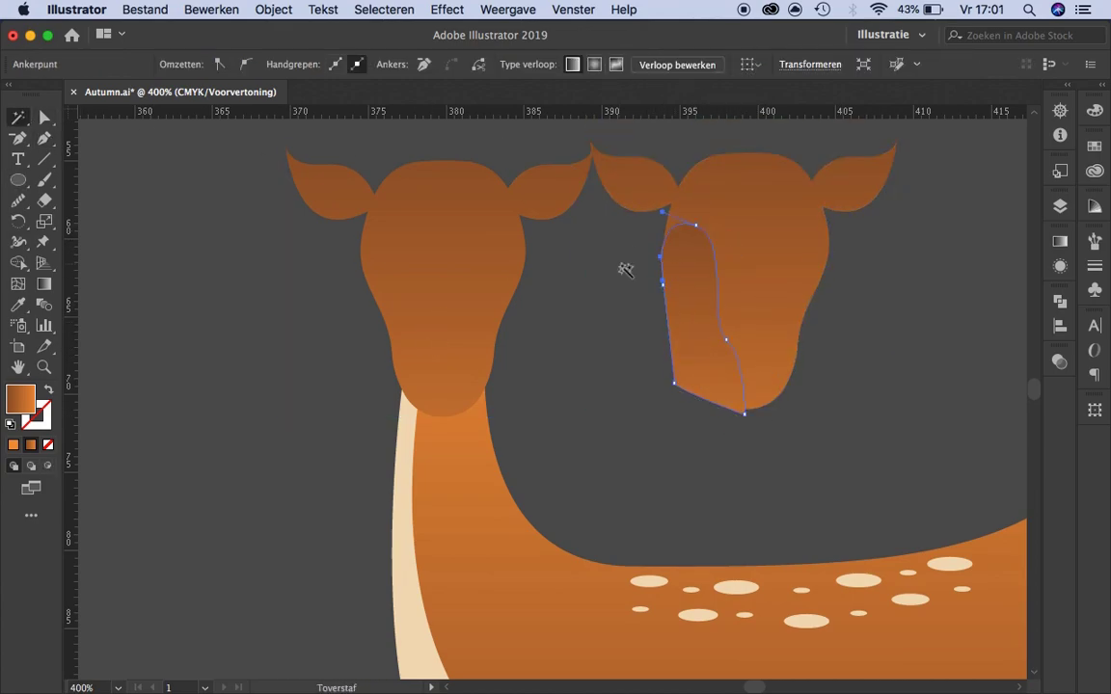
{"action": "right_click", "coordinate": [784, 276]}
{"action": "left_click", "coordinate": [713, 578]}
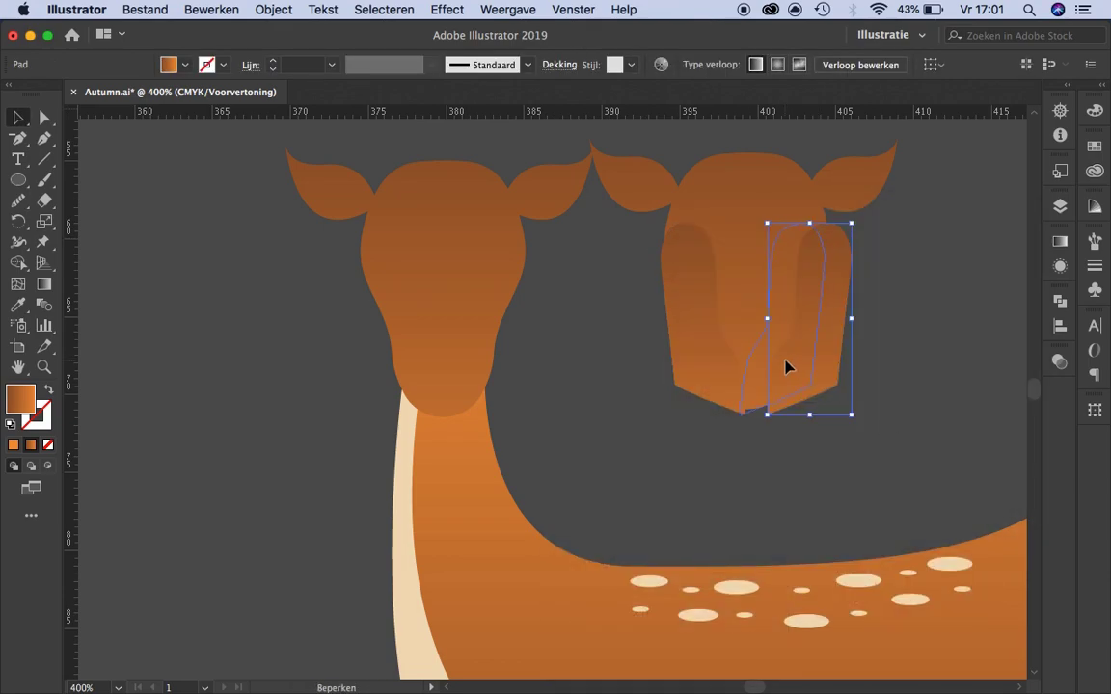
{"action": "key", "text": "super+plus"}
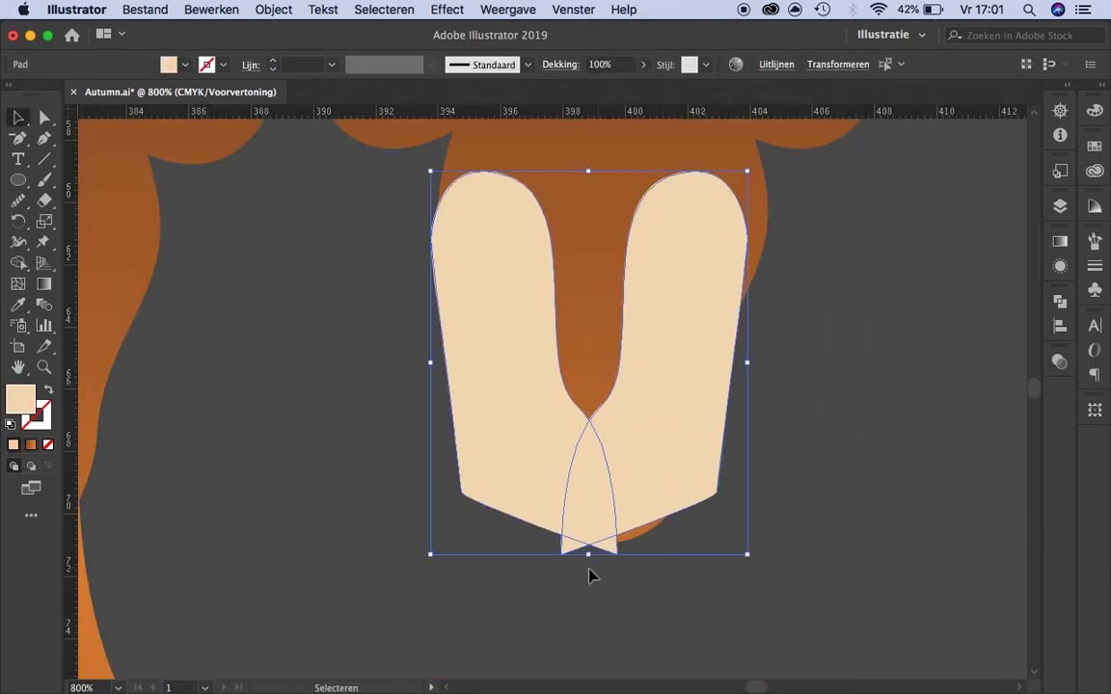
{"action": "key", "text": "super+minus"}
{"action": "key", "text": "super+minus"}
{"action": "key", "text": "super+minus"}
Unite the cream shapes with Pathfinder, ungroup, and move the U marking onto the doe's face.
{"action": "left_click", "coordinate": [655, 386], "text": "shift"}
{"action": "key", "text": "shift+super+F9"}
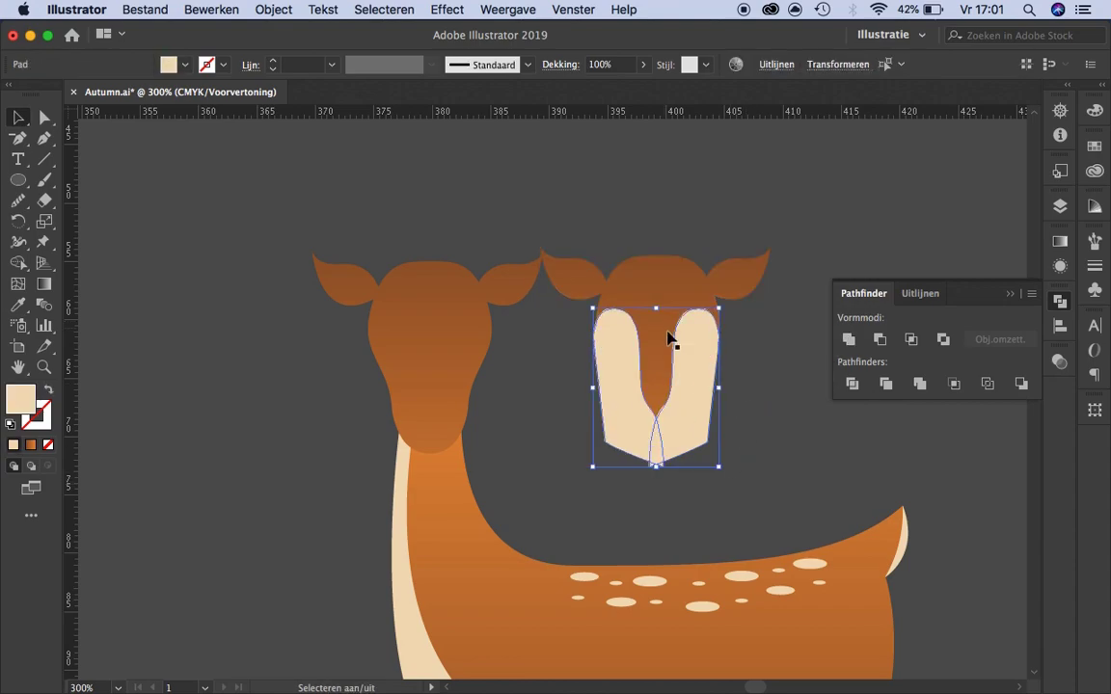
{"action": "scroll", "coordinate": [765, 405], "scroll_direction": "up", "scroll_amount": 1}
{"action": "right_click", "coordinate": [652, 258]}
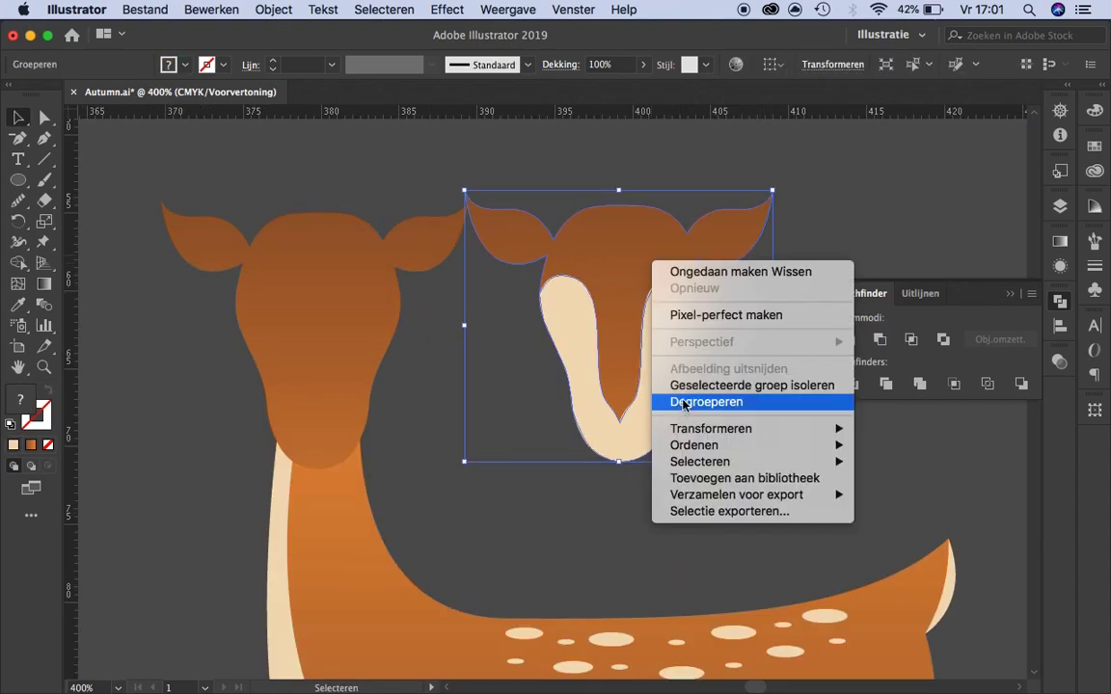
{"action": "left_click", "coordinate": [675, 389]}
{"action": "key", "text": "a"}
{"action": "left_click", "coordinate": [620, 424]}
{"action": "left_click", "coordinate": [751, 430]}
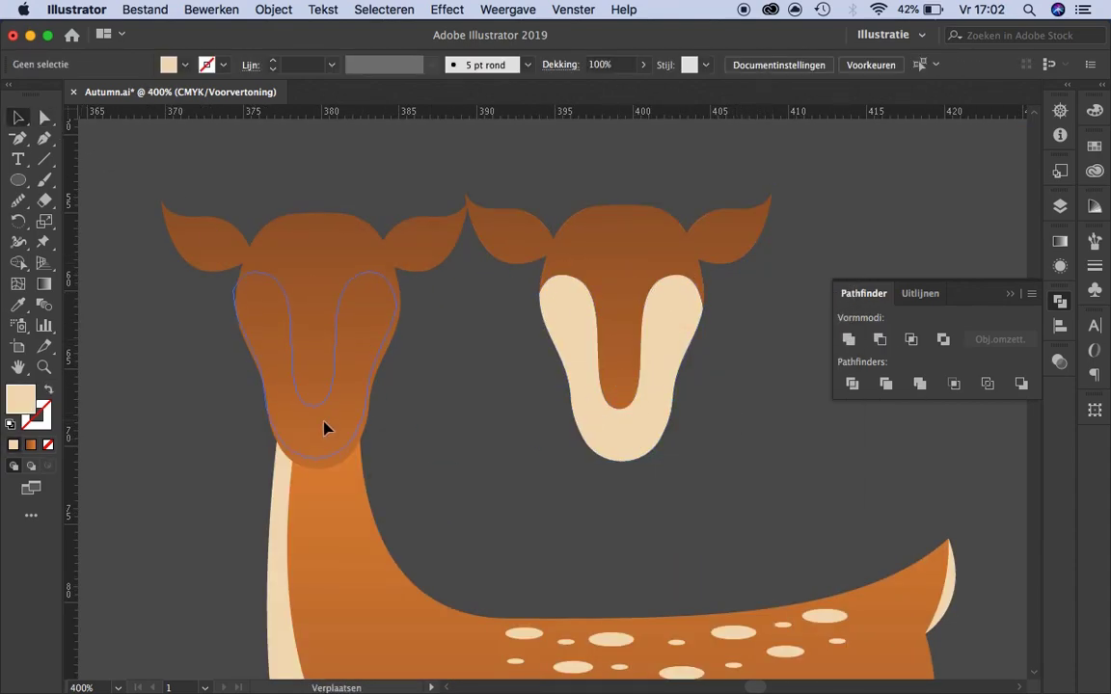
{"action": "left_click_drag", "start_coordinate": [324, 428], "coordinate": [324, 430]}
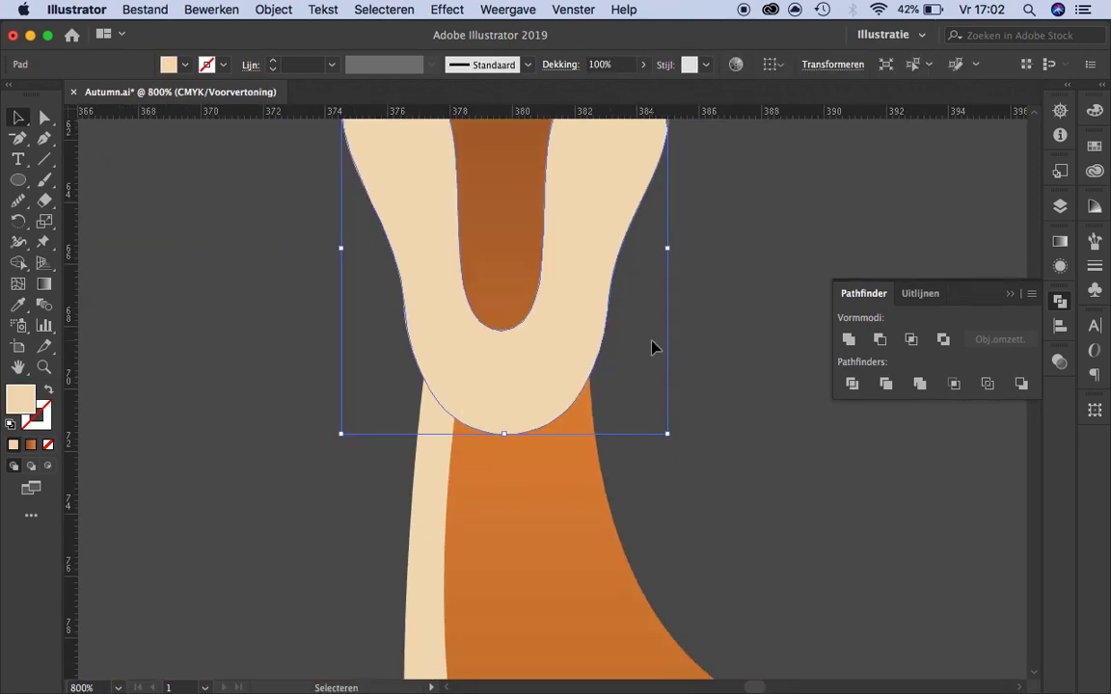
Draw a small black pill-shaped nose on the doe's face.
{"action": "left_click", "coordinate": [18, 180]}
{"action": "left_click", "coordinate": [77, 218]}
{"action": "left_click_drag", "start_coordinate": [174, 218], "coordinate": [268, 273]}
{"action": "left_click", "coordinate": [172, 65]}
Draw a small white highlight shape on the doe's nose.
{"action": "key", "text": "ctrl+shift+a"}
{"action": "key", "text": "ctrl+0"}
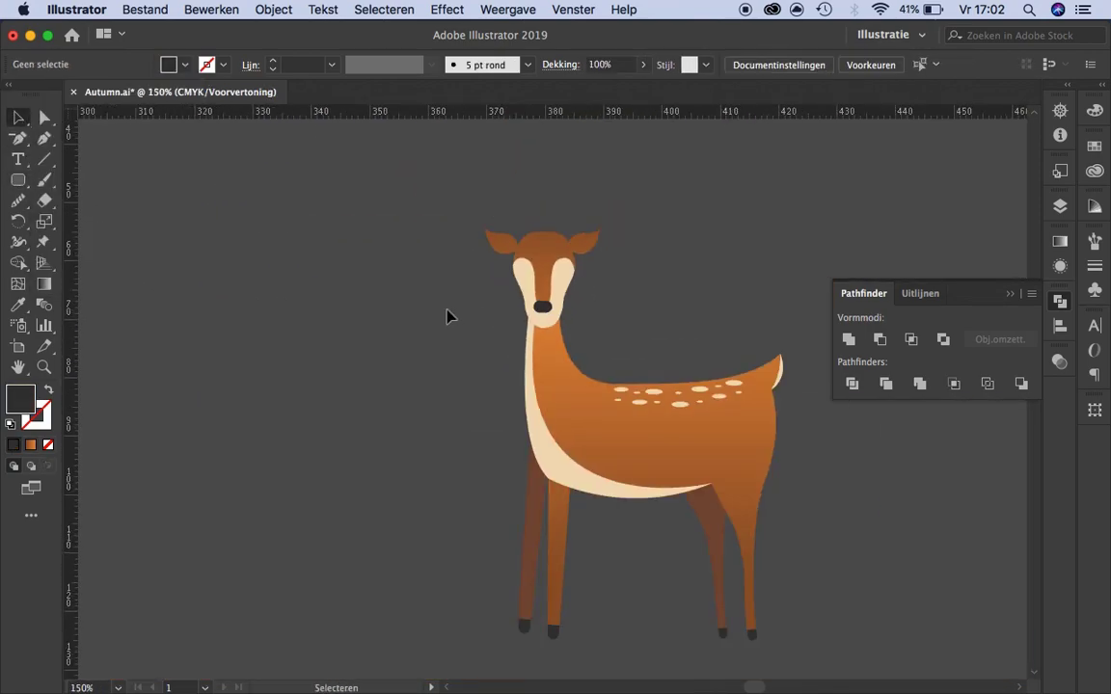
{"action": "scroll", "coordinate": [446, 317], "scroll_direction": "up", "scroll_amount": 3}
{"action": "scroll", "coordinate": [416, 302], "scroll_direction": "up", "scroll_amount": 3}
{"action": "left_click_drag", "start_coordinate": [741, 443], "coordinate": [422, 424]}
{"action": "key", "text": "ctrl+plus"}
{"action": "key", "text": "ctrl+plus"}
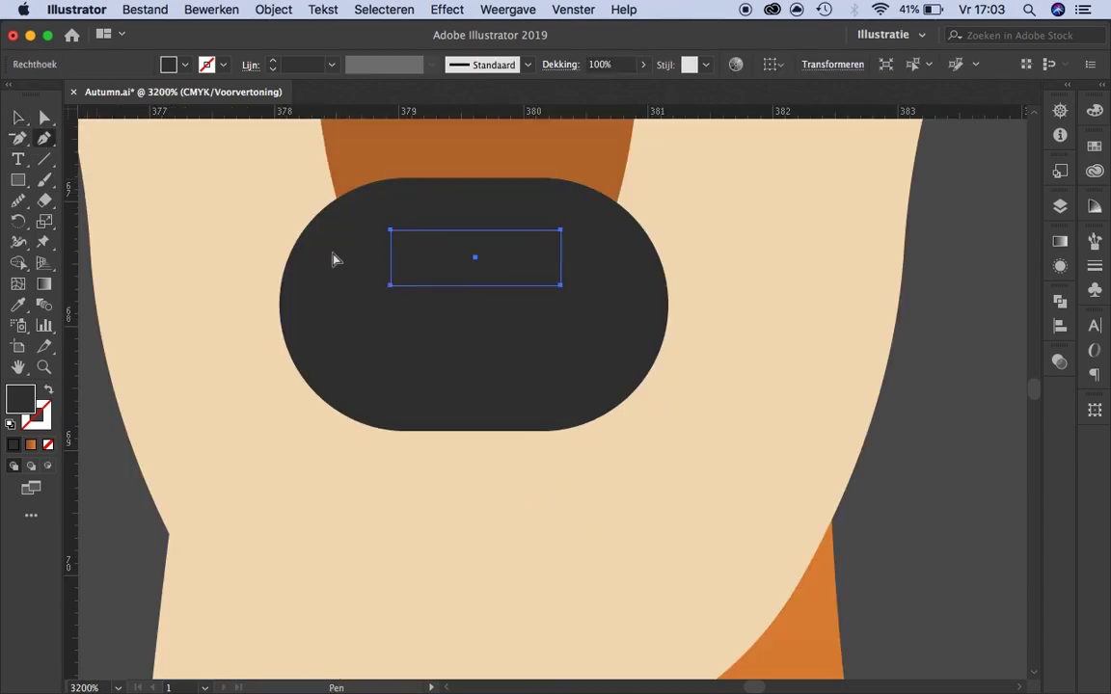
{"action": "left_click", "coordinate": [169, 65]}
{"action": "left_click", "coordinate": [60, 145]}
{"action": "left_click", "coordinate": [145, 145]}
{"action": "key", "text": "ctrl+minus"}
{"action": "key", "text": "ctrl+minus"}
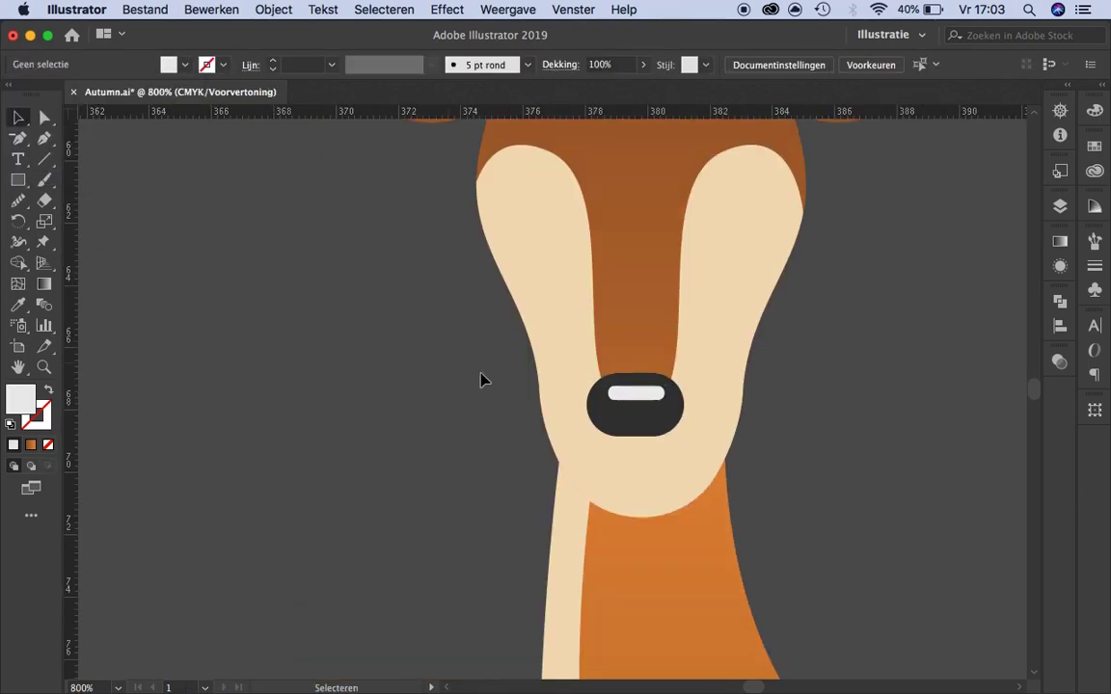
{"action": "key", "text": "ctrl+plus"}
{"action": "left_click_drag", "start_coordinate": [514, 321], "coordinate": [599, 334]}
{"action": "left_click", "coordinate": [814, 355]}
Shade the nose with a gradient and add eyes with a curved eyelash copied to the left eye.
{"action": "key", "text": "ctrl+minus"}
{"action": "key", "text": "ctrl+minus"}
{"action": "key", "text": "ctrl+minus"}
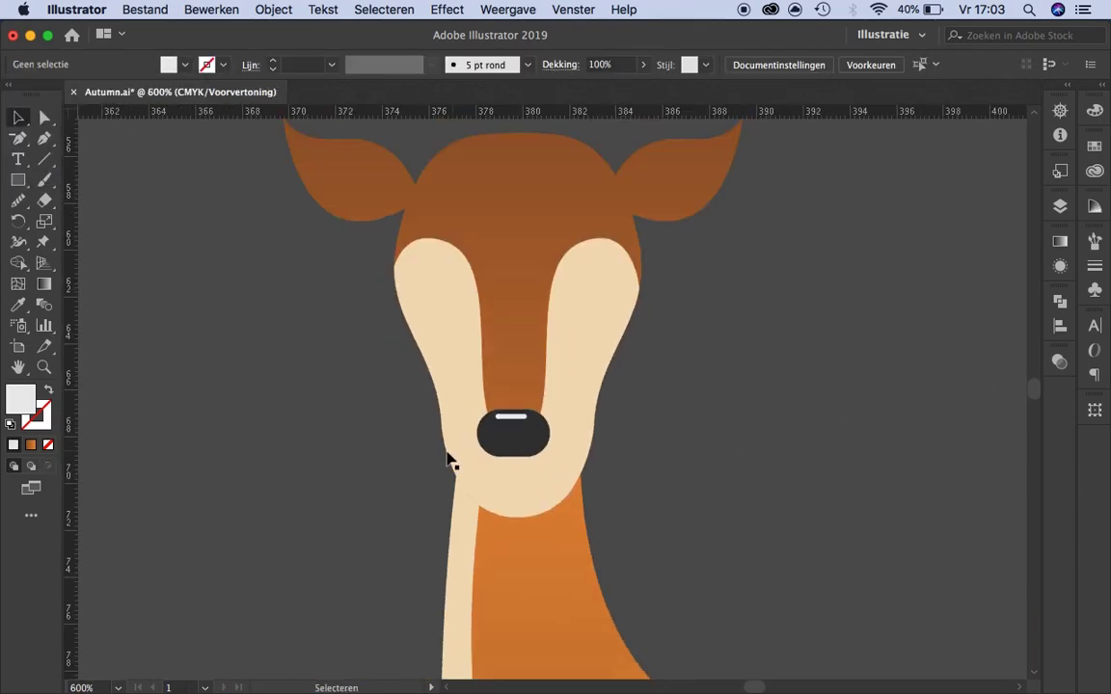
{"action": "key", "text": "ctrl+minus"}
{"action": "key", "text": "ctrl+minus"}
{"action": "key", "text": "ctrl+plus"}
{"action": "key", "text": "l"}
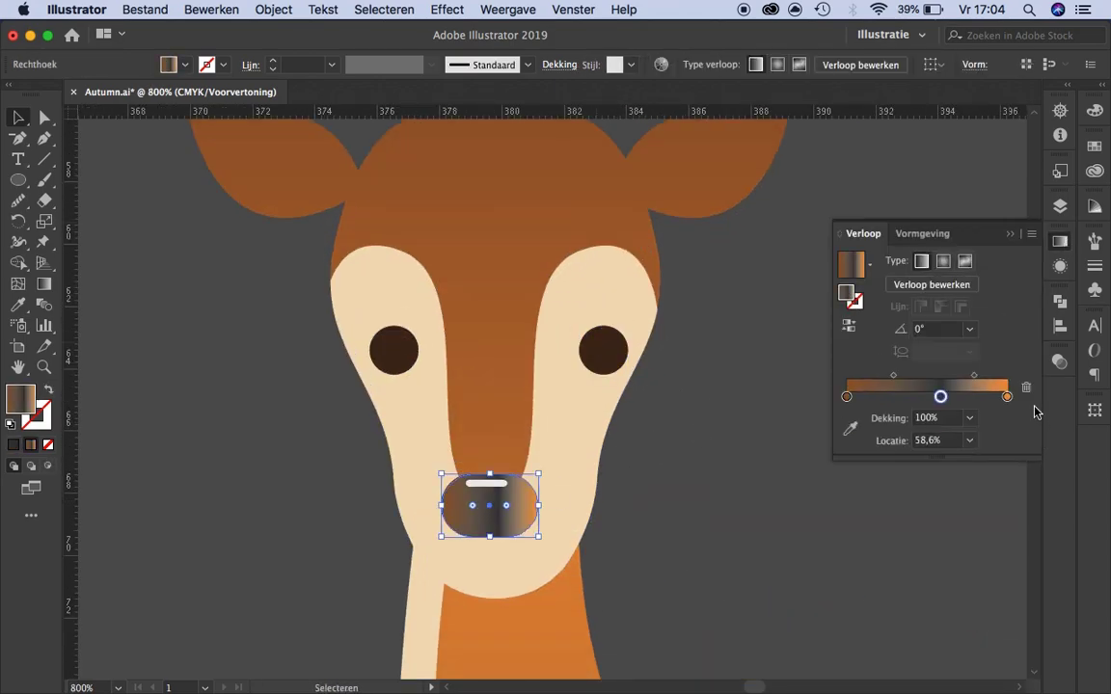
{"action": "double_click", "coordinate": [847, 396]}
{"action": "left_click", "coordinate": [924, 286]}
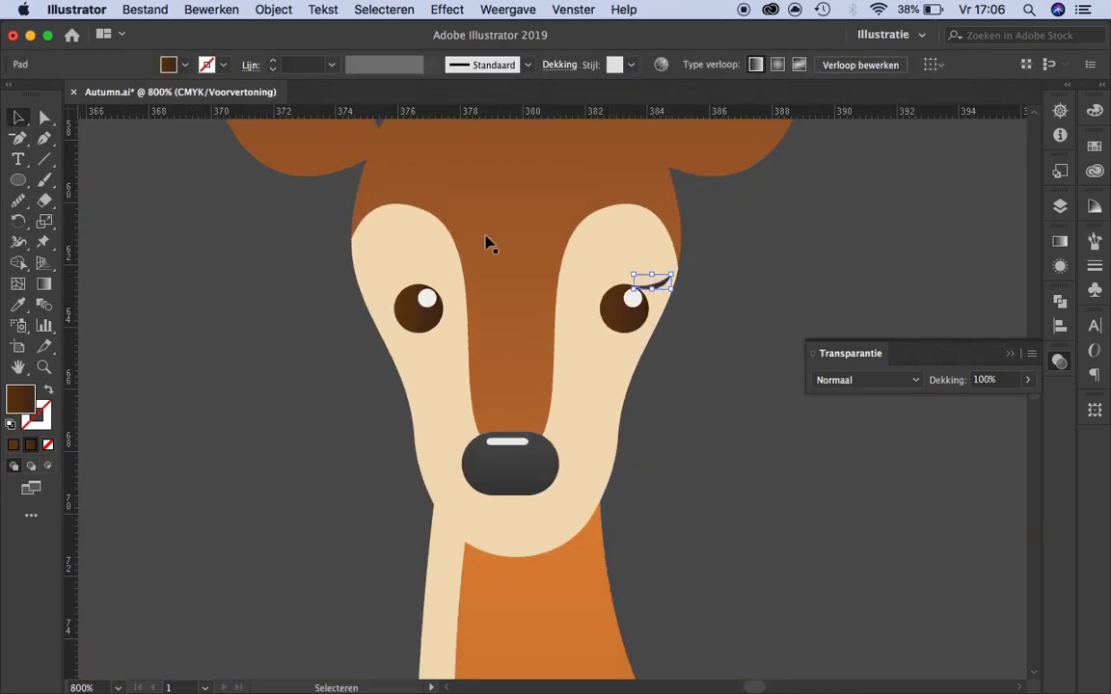
{"action": "left_click_drag", "start_coordinate": [629, 288], "coordinate": [471, 287]}
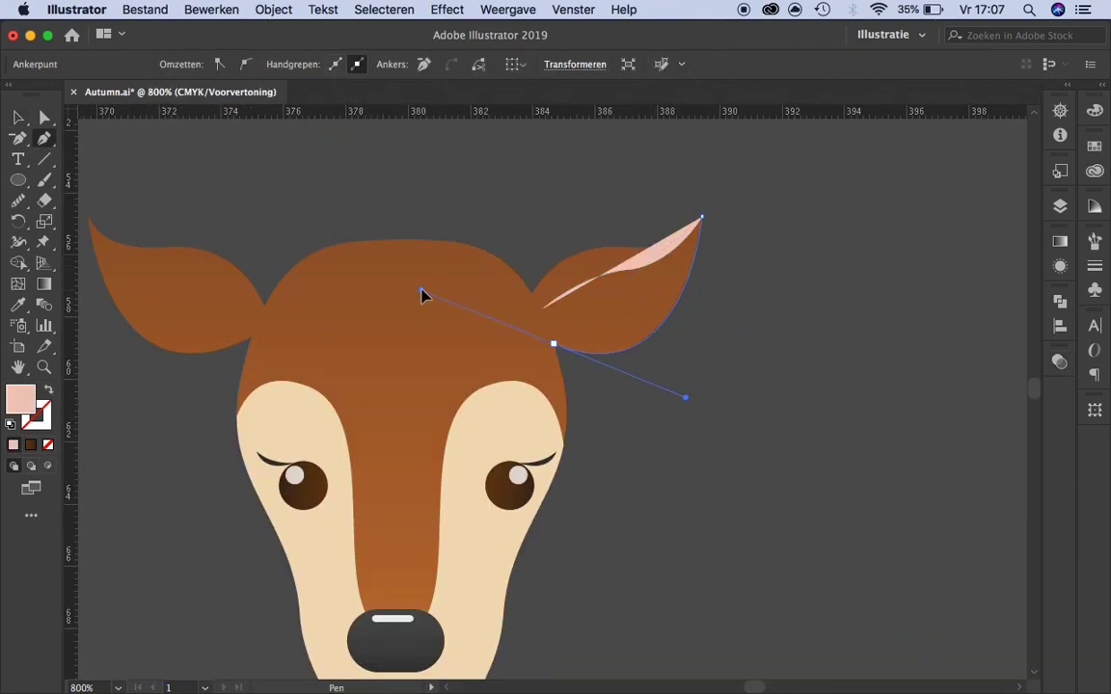
Pen-draw the inner ear, mirror it to the other ear, and remove trimmed leftovers.
{"action": "left_click_drag", "start_coordinate": [421, 294], "coordinate": [425, 287]}
{"action": "left_click", "coordinate": [544, 310]}
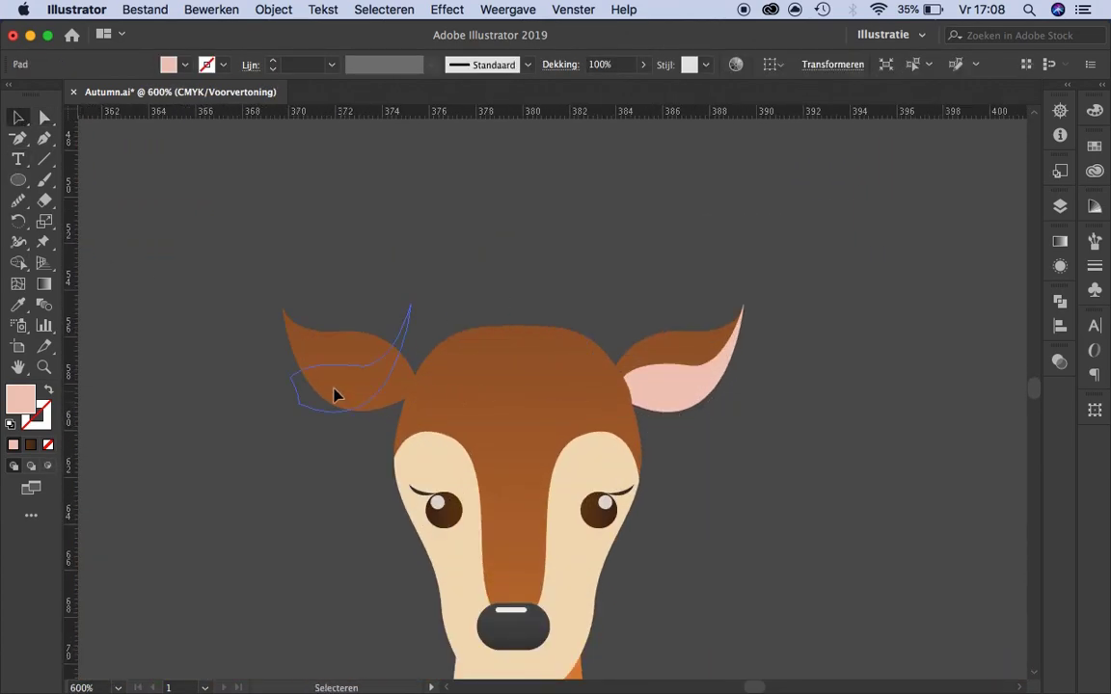
{"action": "right_click", "coordinate": [335, 391]}
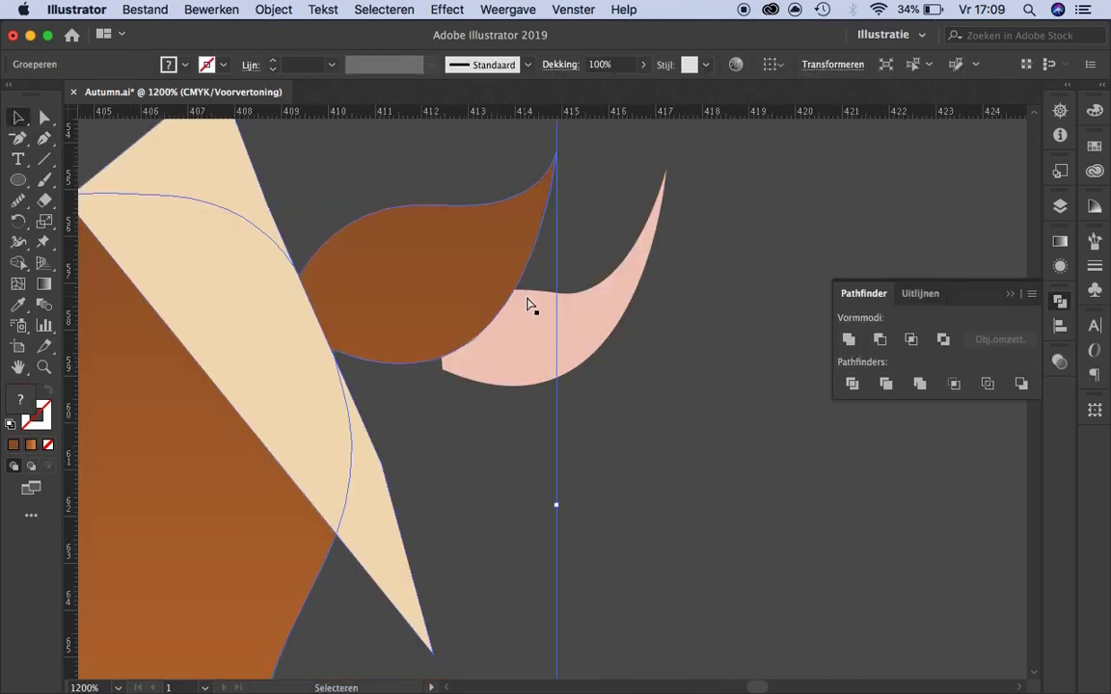
{"action": "key", "text": "ctrl+z"}
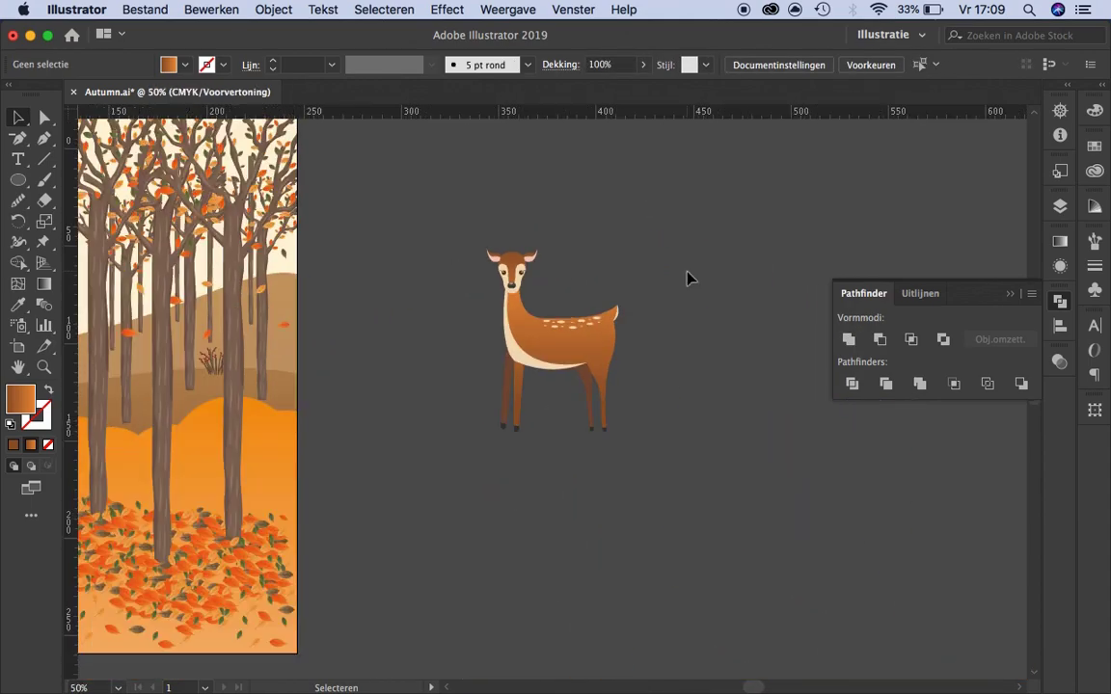
Give the inner ears a pink gradient angled across the ear.
{"action": "double_click", "coordinate": [851, 396]}
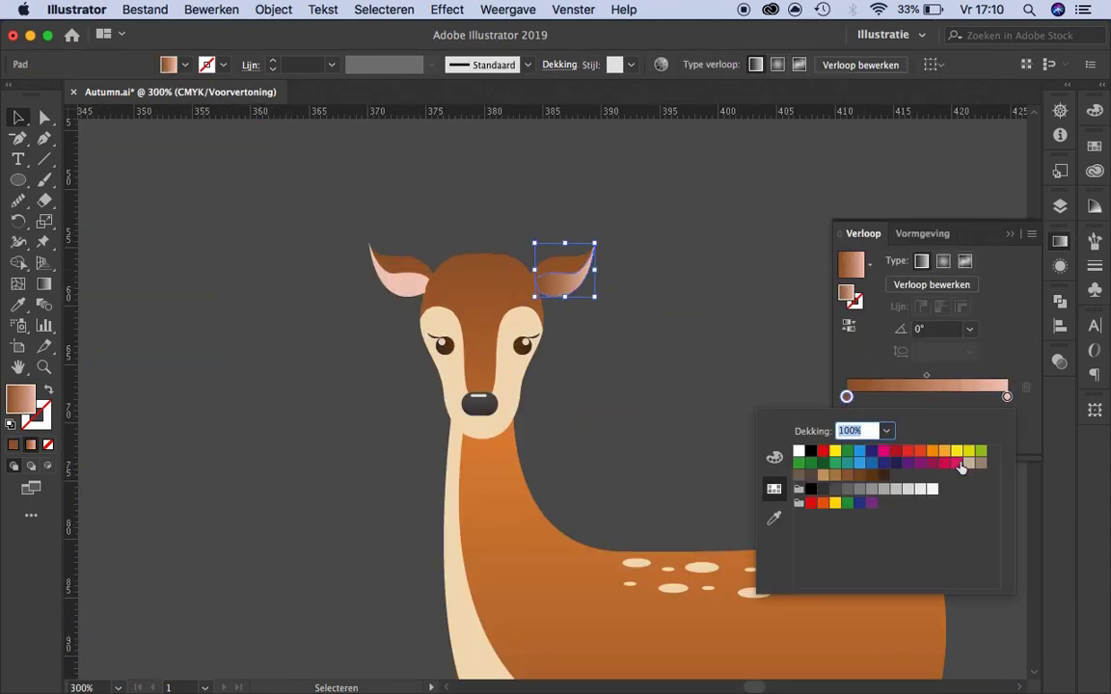
{"action": "left_click", "coordinate": [950, 451]}
{"action": "key", "text": "g"}
{"action": "left_click_drag", "start_coordinate": [344, 262], "coordinate": [454, 289]}
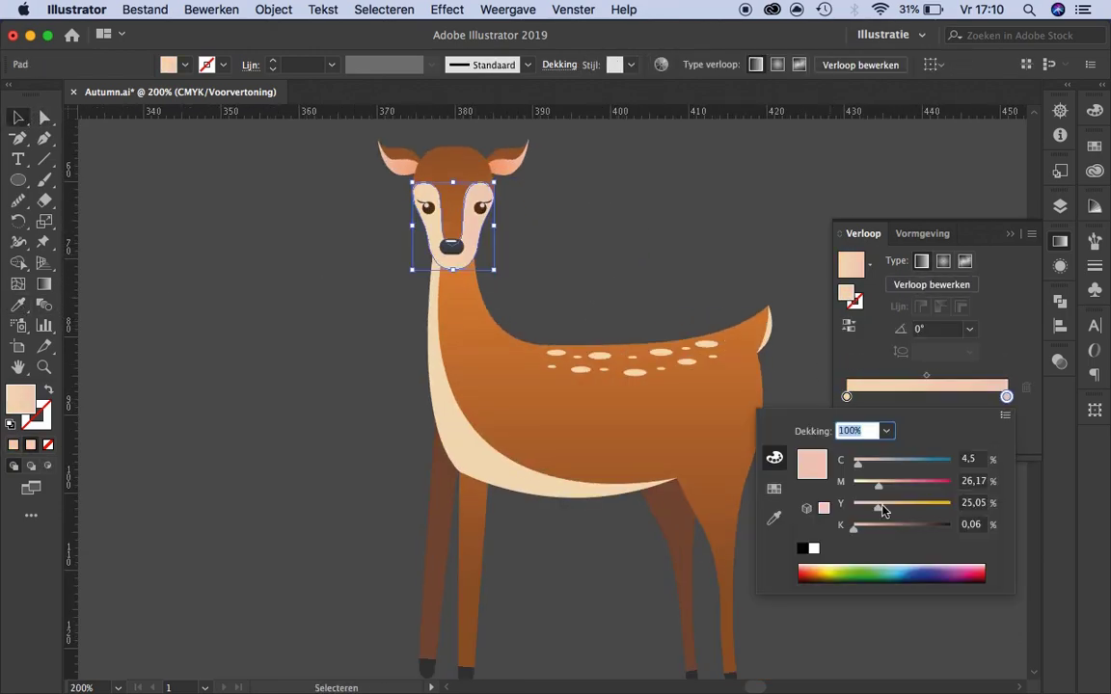
{"action": "left_click", "coordinate": [932, 284]}
{"action": "left_click", "coordinate": [461, 489]}
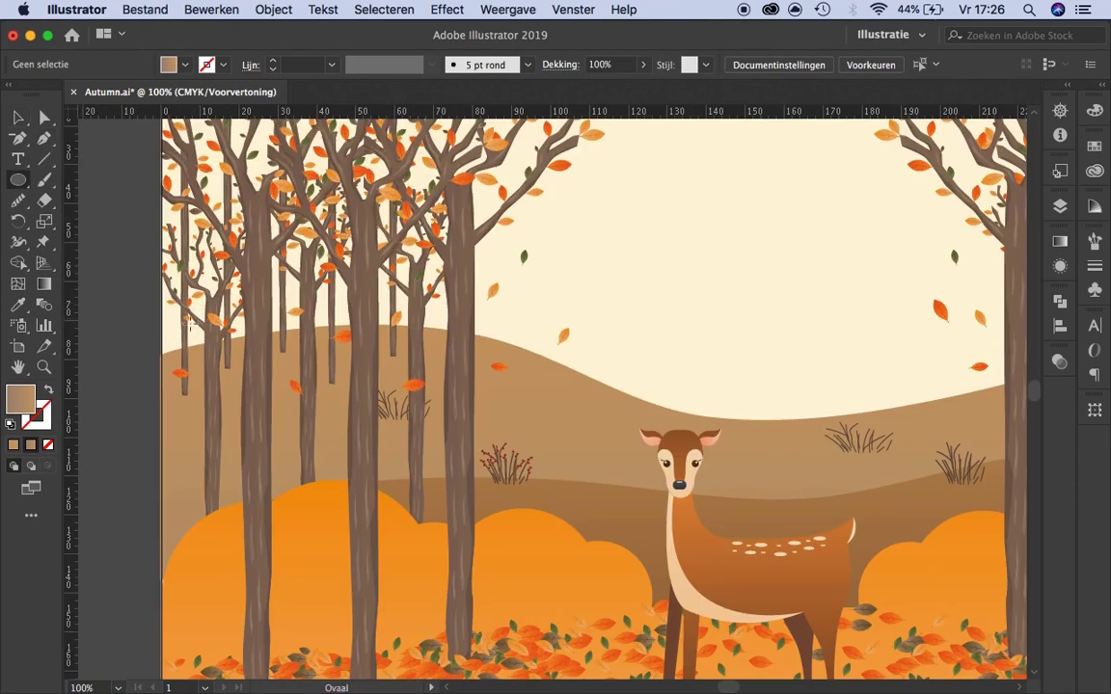
Draw oval bushes at the scene's left edge and mirror a bush copy.
{"action": "scroll", "coordinate": [190, 326], "scroll_direction": "up", "scroll_amount": 2}
{"action": "left_click_drag", "start_coordinate": [177, 314], "coordinate": [234, 420]}
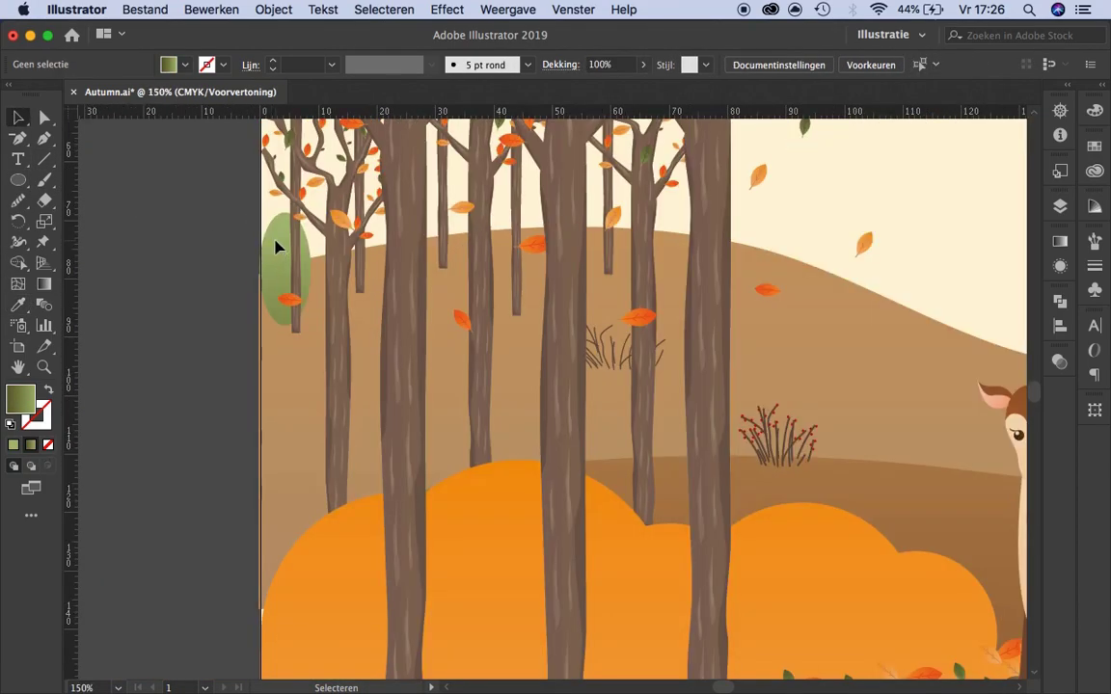
{"action": "scroll", "coordinate": [330, 297], "scroll_direction": "down", "scroll_amount": 5}
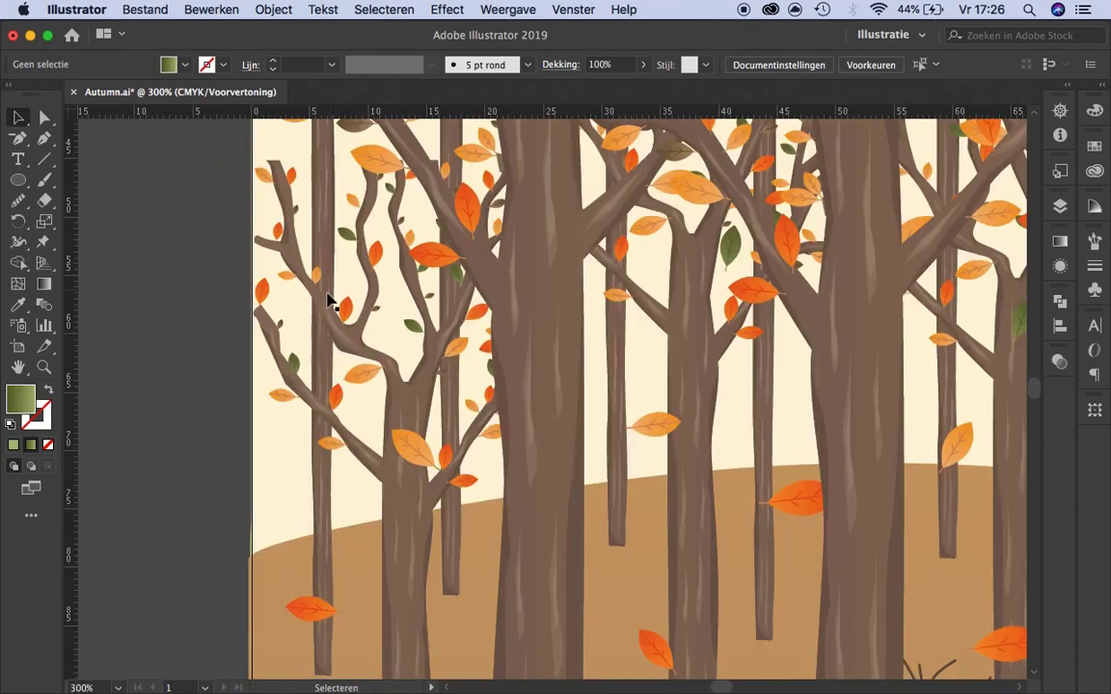
{"action": "left_click", "coordinate": [289, 425]}
{"action": "scroll", "coordinate": [349, 419], "scroll_direction": "up", "scroll_amount": 1}
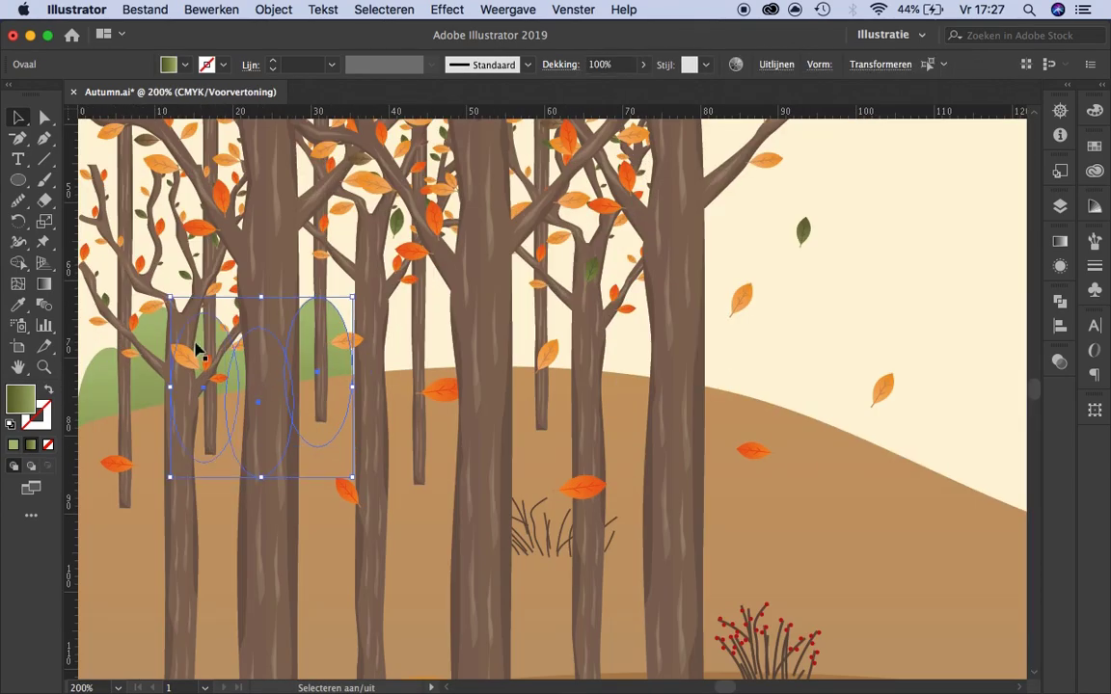
{"action": "left_click", "coordinate": [1058, 303]}
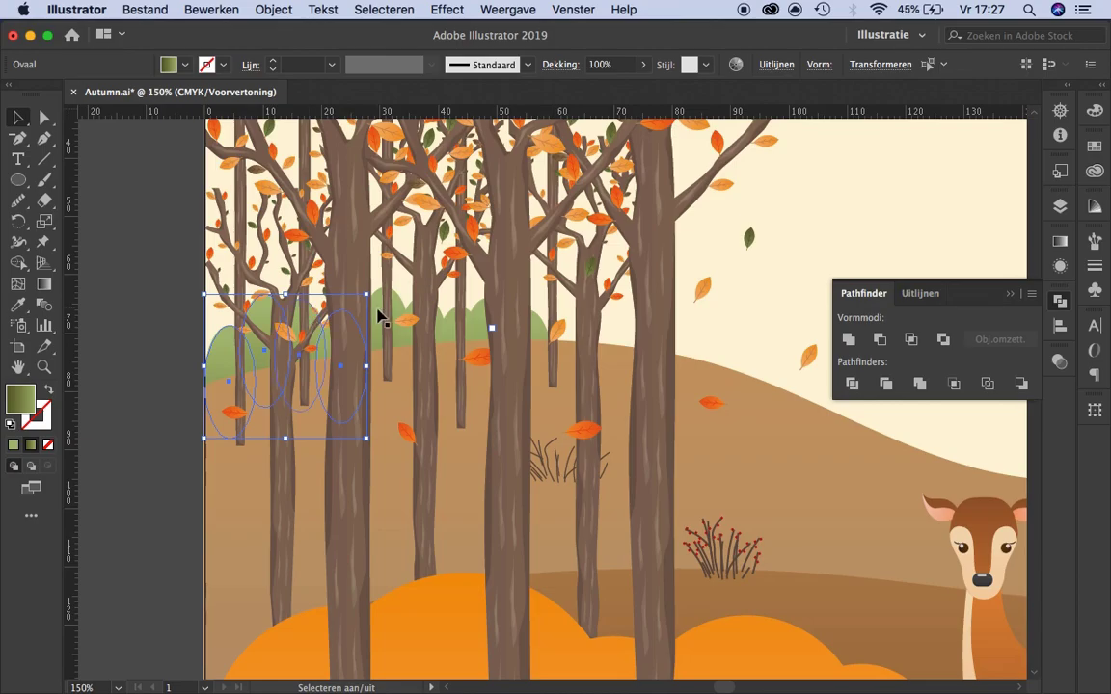
{"action": "left_click", "coordinate": [443, 328], "text": "shift"}
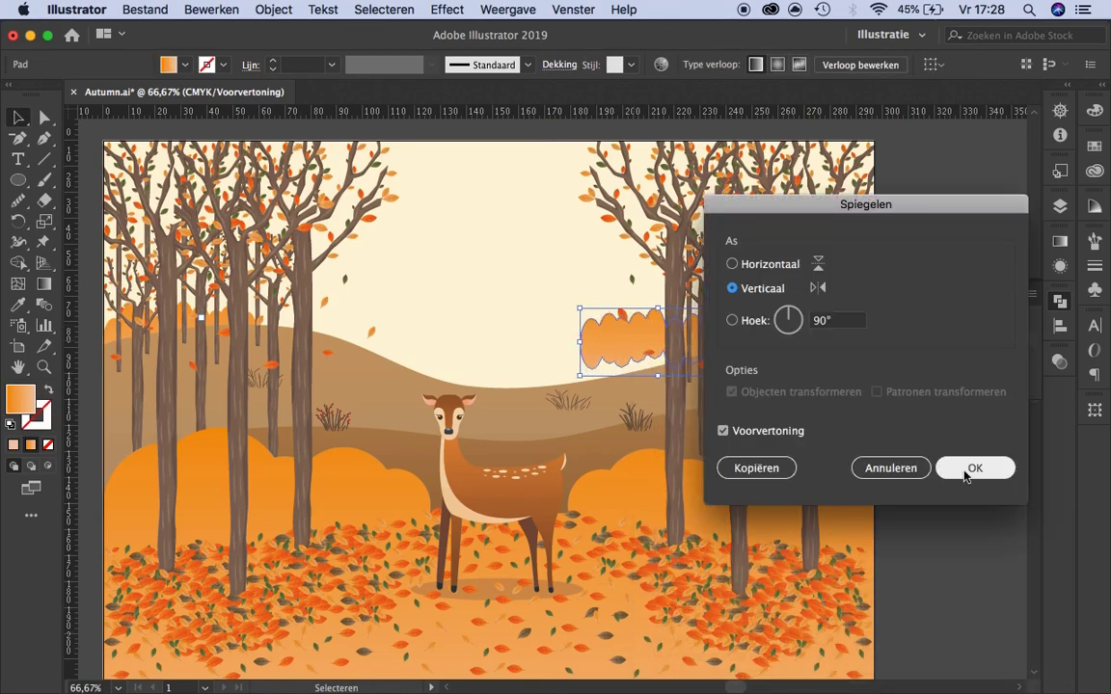
{"action": "left_click", "coordinate": [965, 469]}
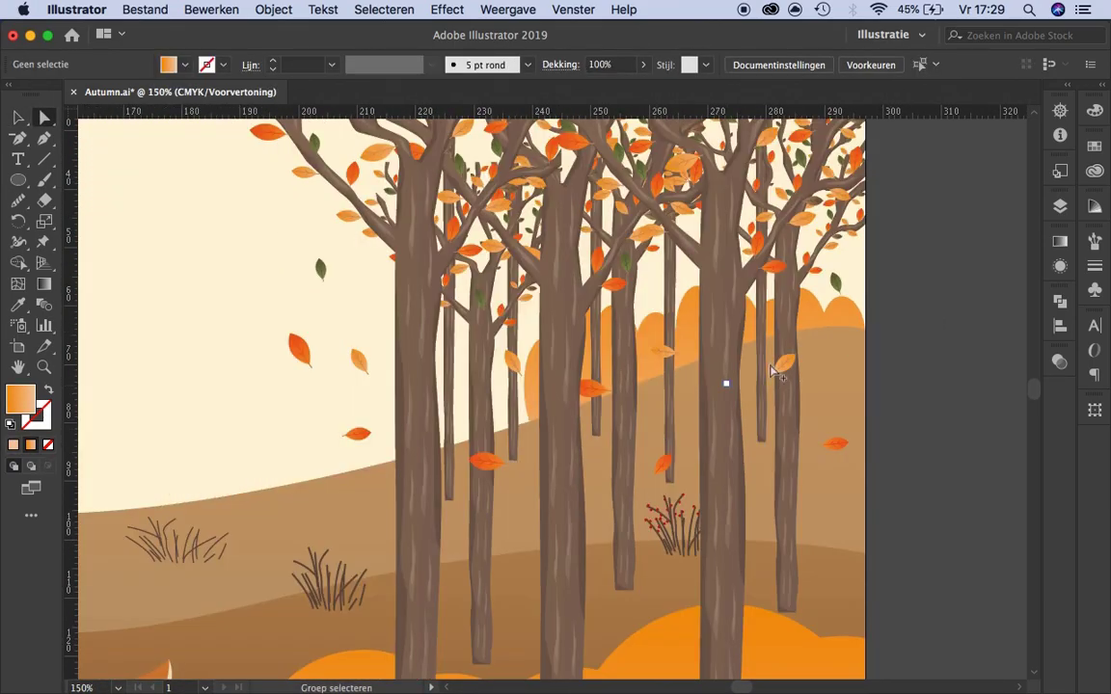
Duplicate orange ellipses along the hill and arrange them behind the hills.
{"action": "key", "text": "l"}
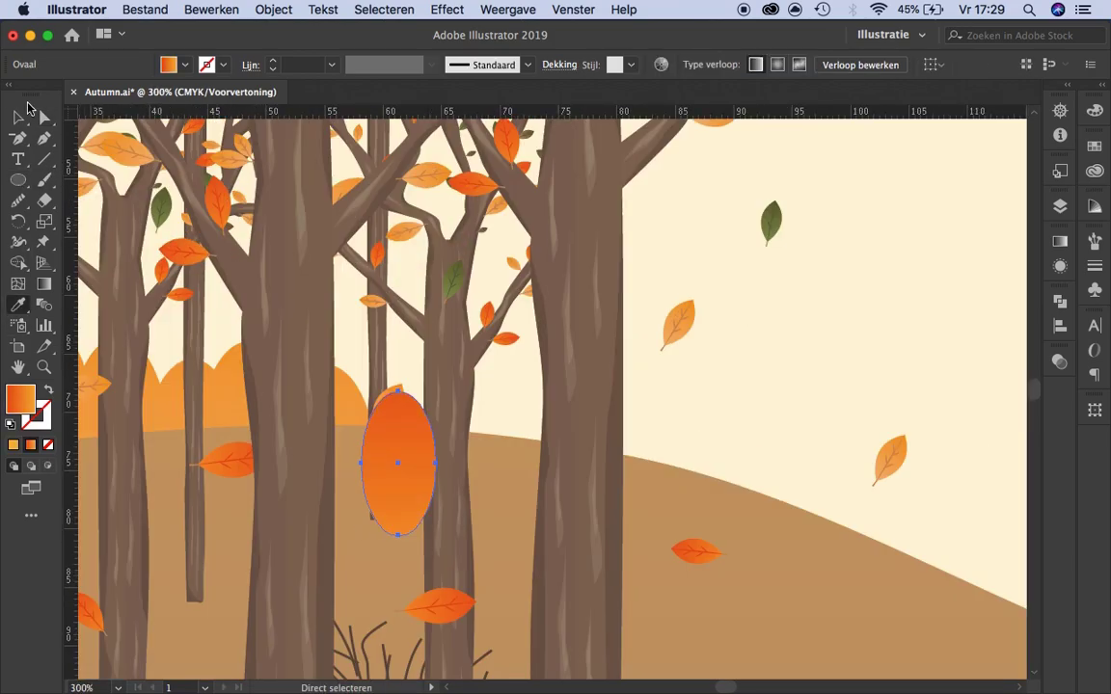
{"action": "mouse_move", "coordinate": [397, 434]}
{"action": "left_mouse_down"}
{"action": "mouse_move", "coordinate": [503, 396]}
{"action": "mouse_move", "coordinate": [676, 446]}
{"action": "left_mouse_up"}
{"action": "right_click", "coordinate": [397, 364]}
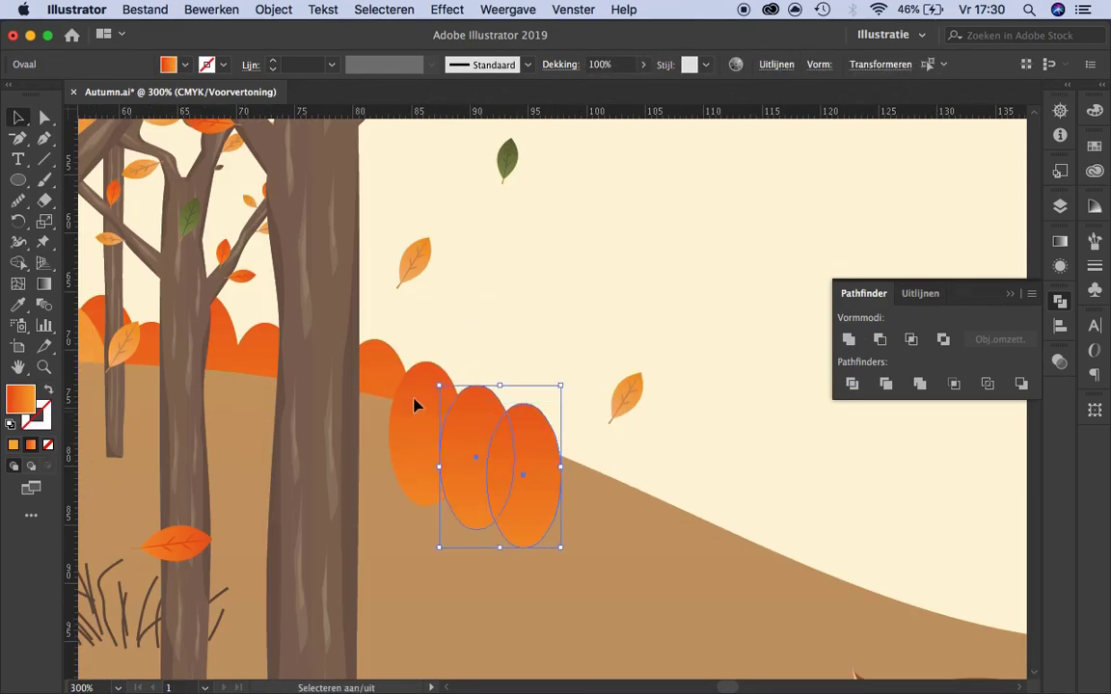
{"action": "left_click", "coordinate": [414, 405], "text": "shift"}
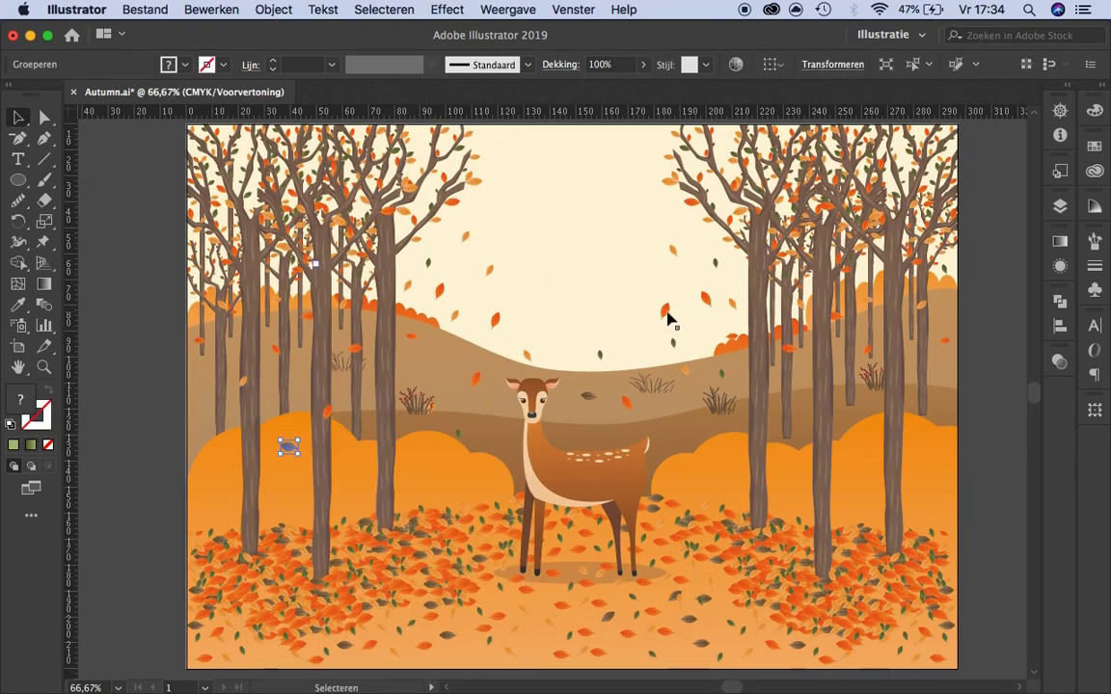
Edit the left colour stop of the deer's leg gradient in the Gradient panel.
{"action": "right_click", "coordinate": [756, 421]}
{"action": "left_click", "coordinate": [619, 416]}
{"action": "scroll", "coordinate": [620, 416], "scroll_direction": "down", "scroll_amount": 2}
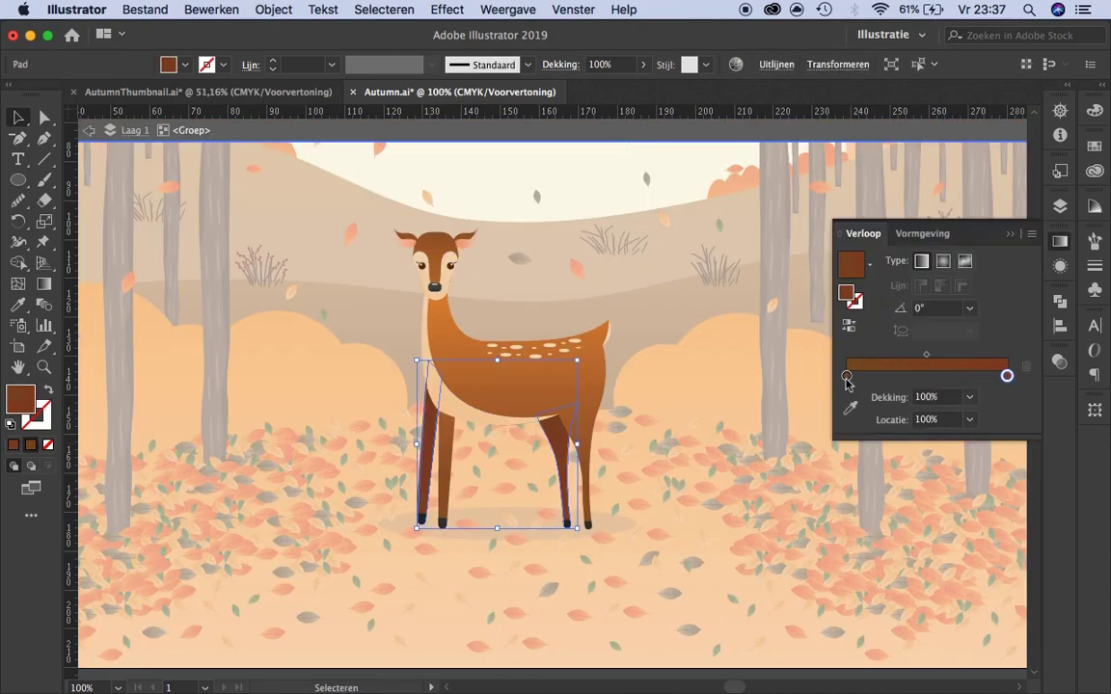
{"action": "double_click", "coordinate": [847, 376]}
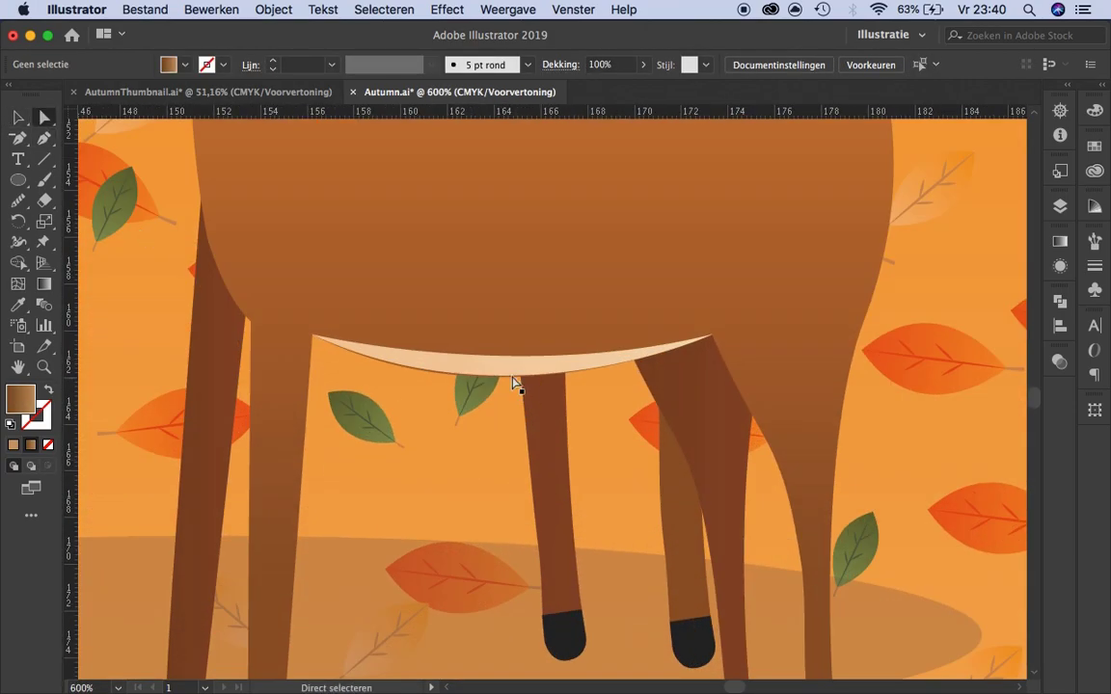
Add a curved segment along the fawn's belly crescent, then zoom out to the whole artboard.
{"action": "left_click", "coordinate": [513, 383]}
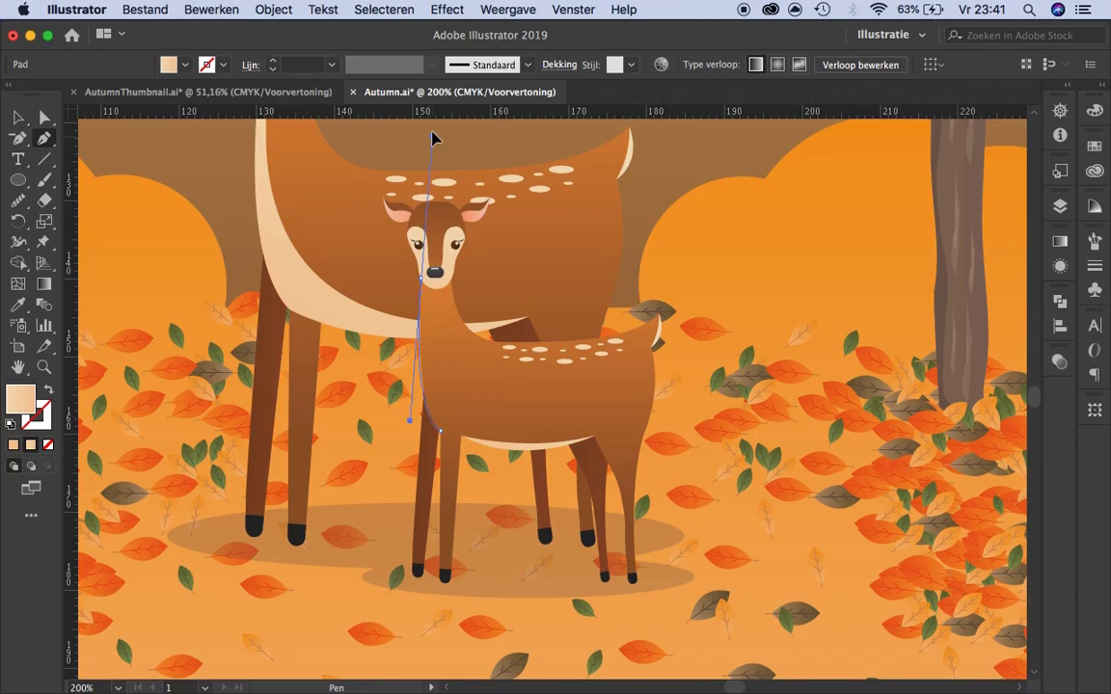
{"action": "scroll", "coordinate": [431, 138], "scroll_direction": "up", "scroll_amount": 5}
{"action": "left_click", "coordinate": [440, 613]}
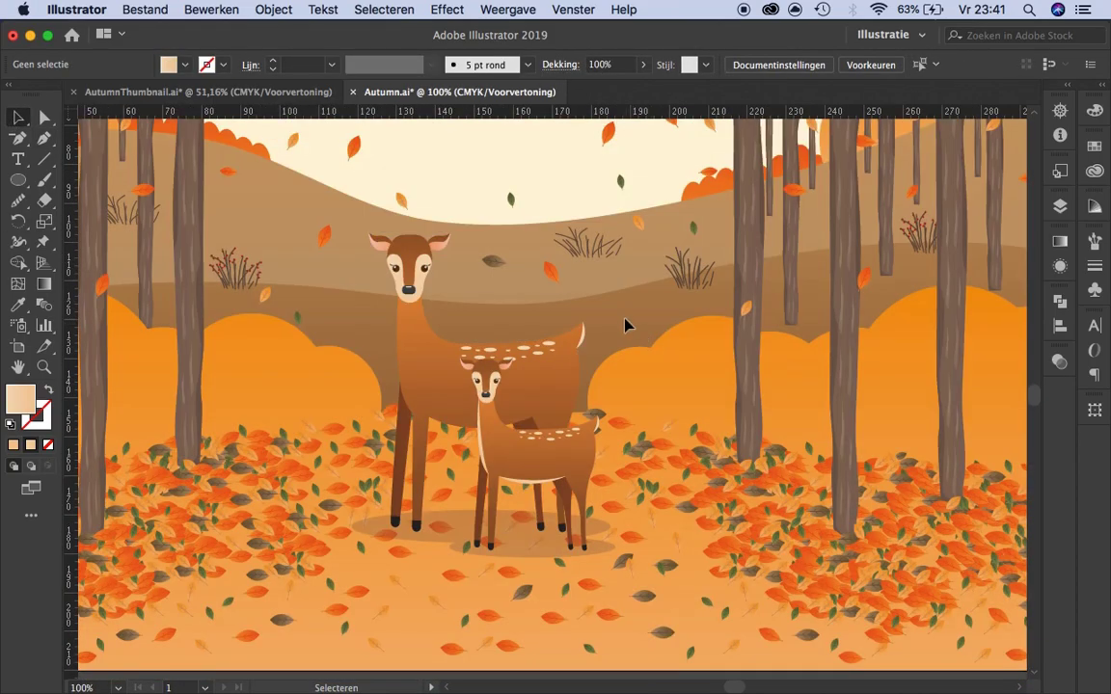
{"action": "double_click", "coordinate": [489, 404]}
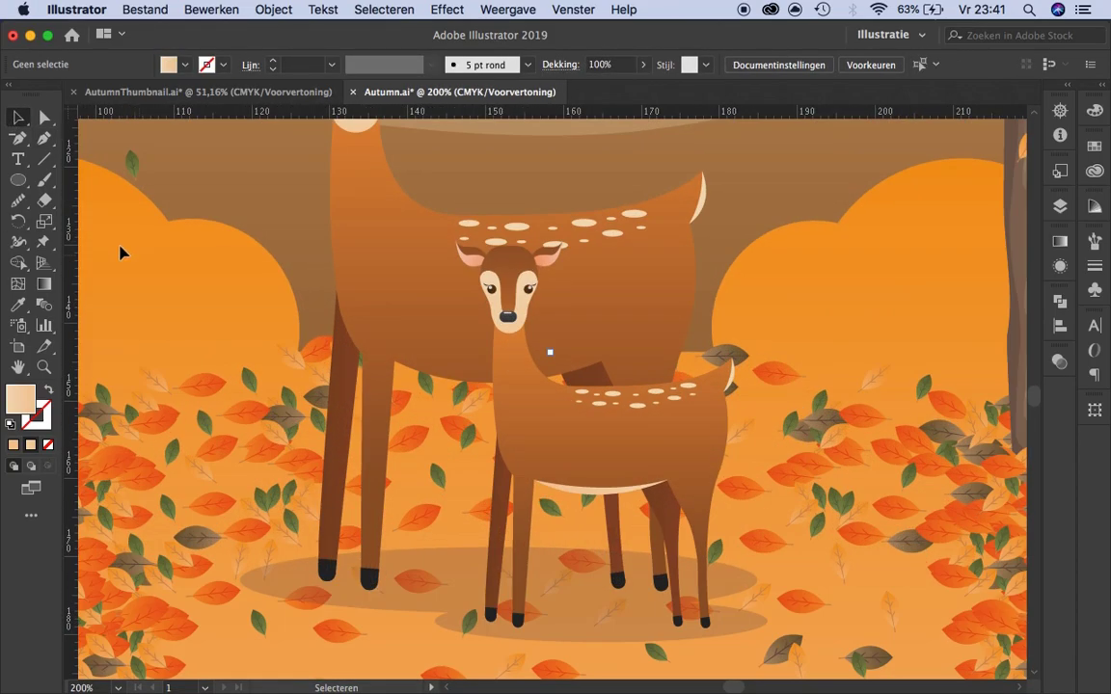
{"action": "left_click_drag", "start_coordinate": [600, 363], "coordinate": [710, 341]}
{"action": "key", "text": "v"}
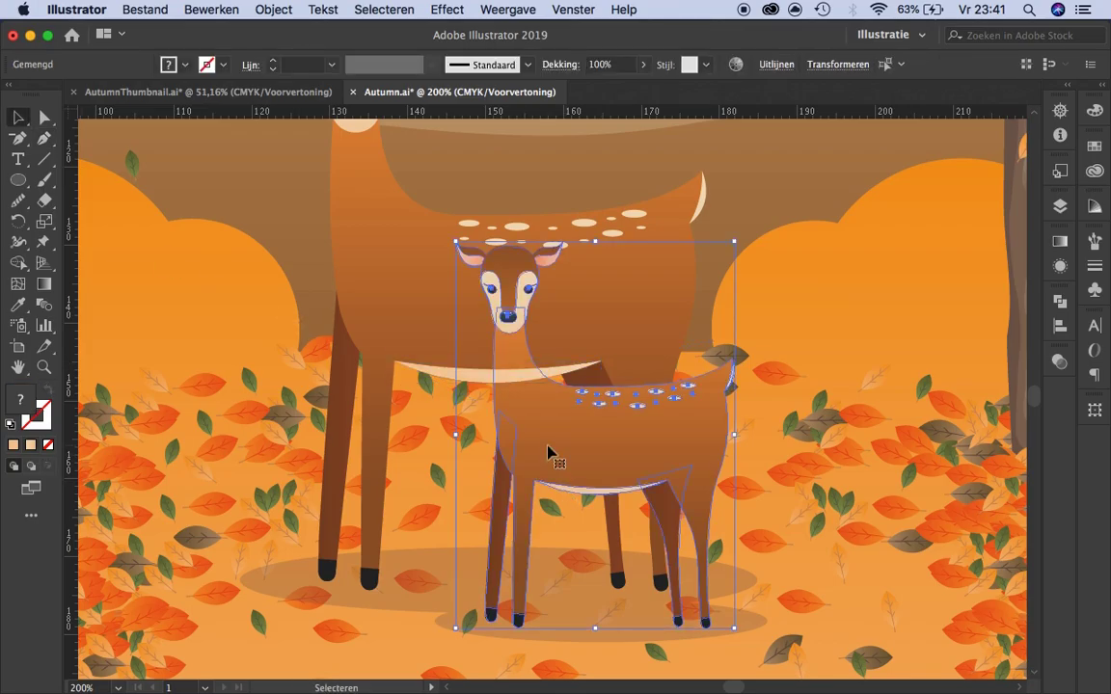
{"action": "key", "text": "super+minus"}
{"action": "key", "text": "super+minus"}
{"action": "key", "text": "super+plus"}
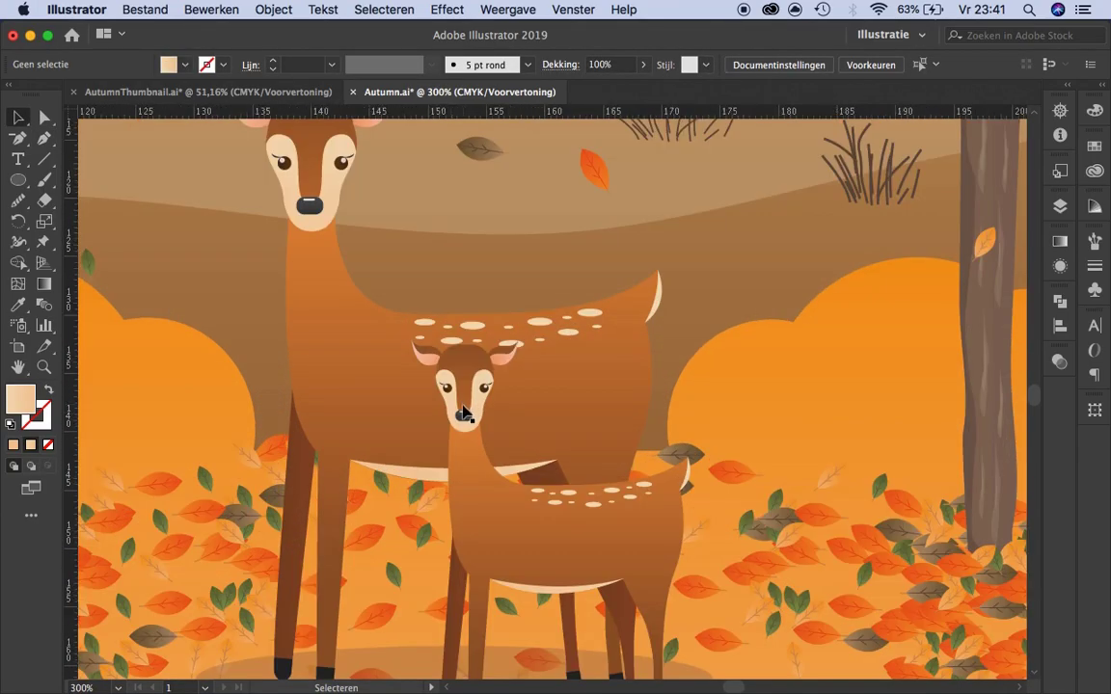
{"action": "key", "text": "super+minus"}
{"action": "key", "text": "super+minus"}
{"action": "key", "text": "super+minus"}
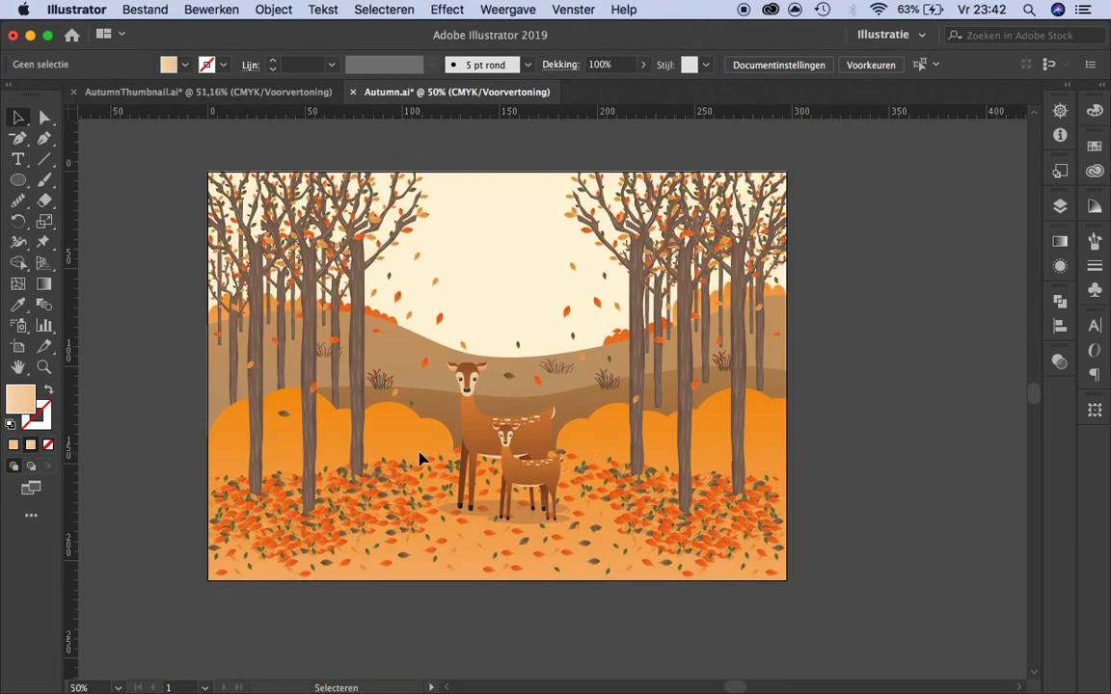
Inspect the leaf groups and paths in the lower scene by selecting and zooming.
{"action": "left_click", "coordinate": [419, 460]}
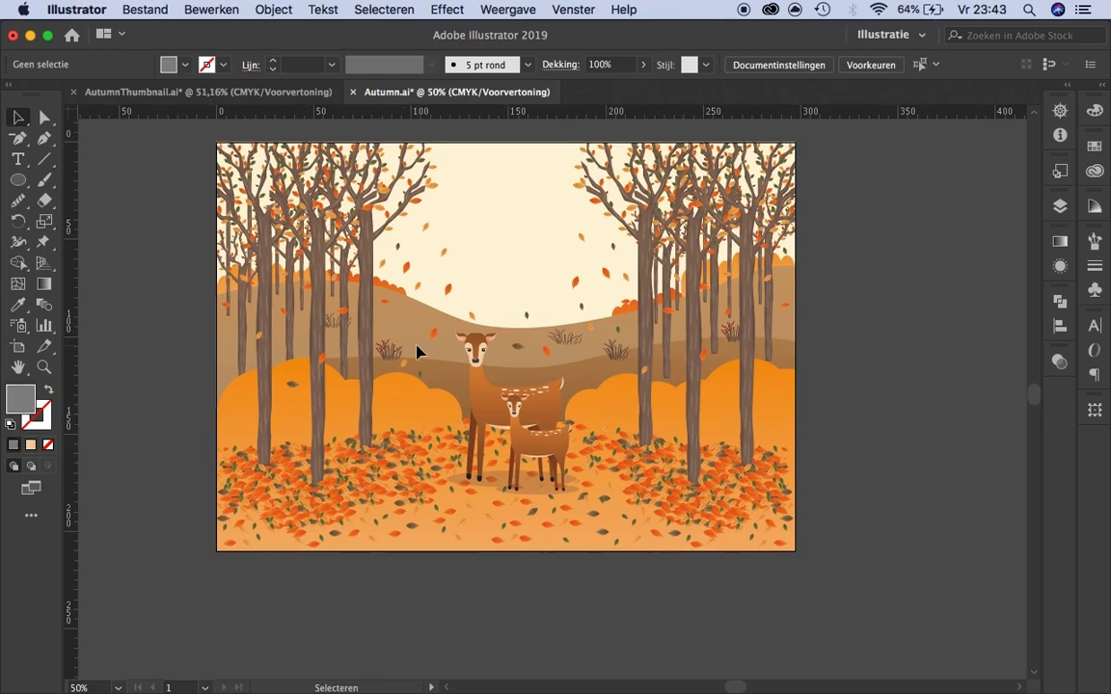
{"action": "key", "text": "super+plus"}
{"action": "key", "text": "super+plus"}
{"action": "key", "text": "super+plus"}
{"action": "key", "text": "super+minus"}
{"action": "key", "text": "super+minus"}
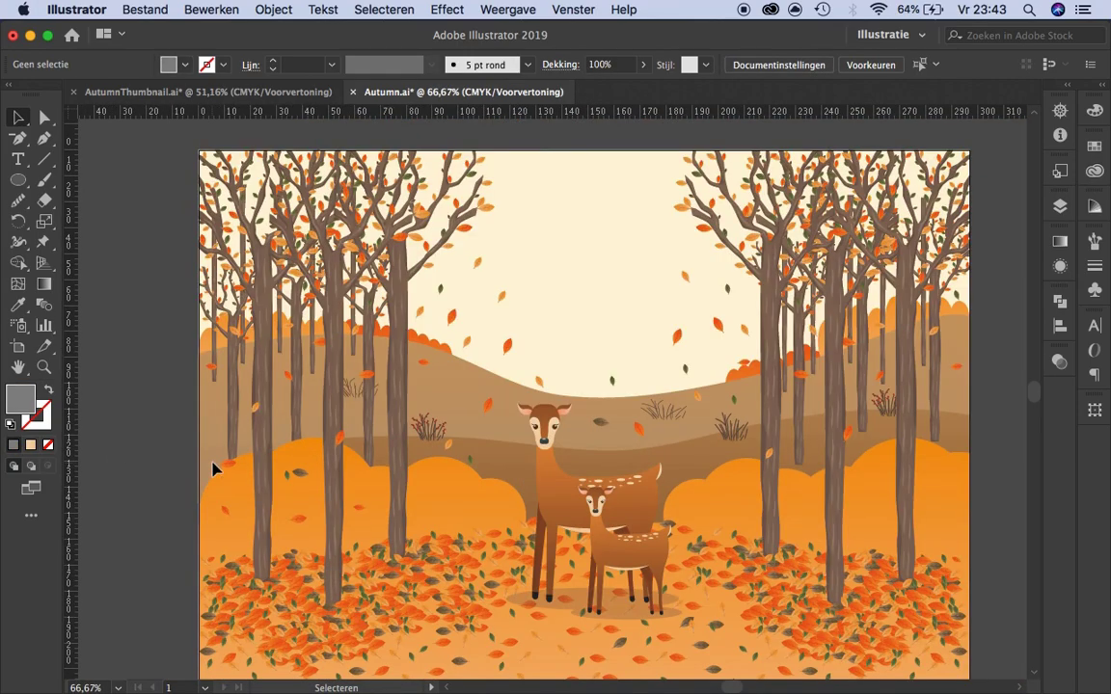
{"action": "left_click", "coordinate": [211, 464]}
{"action": "key", "text": "super+plus"}
{"action": "key", "text": "super+plus"}
{"action": "key", "text": "shift+super+a"}
{"action": "key", "text": "super+minus"}
{"action": "key", "text": "super+minus"}
{"action": "key", "text": "super+minus"}
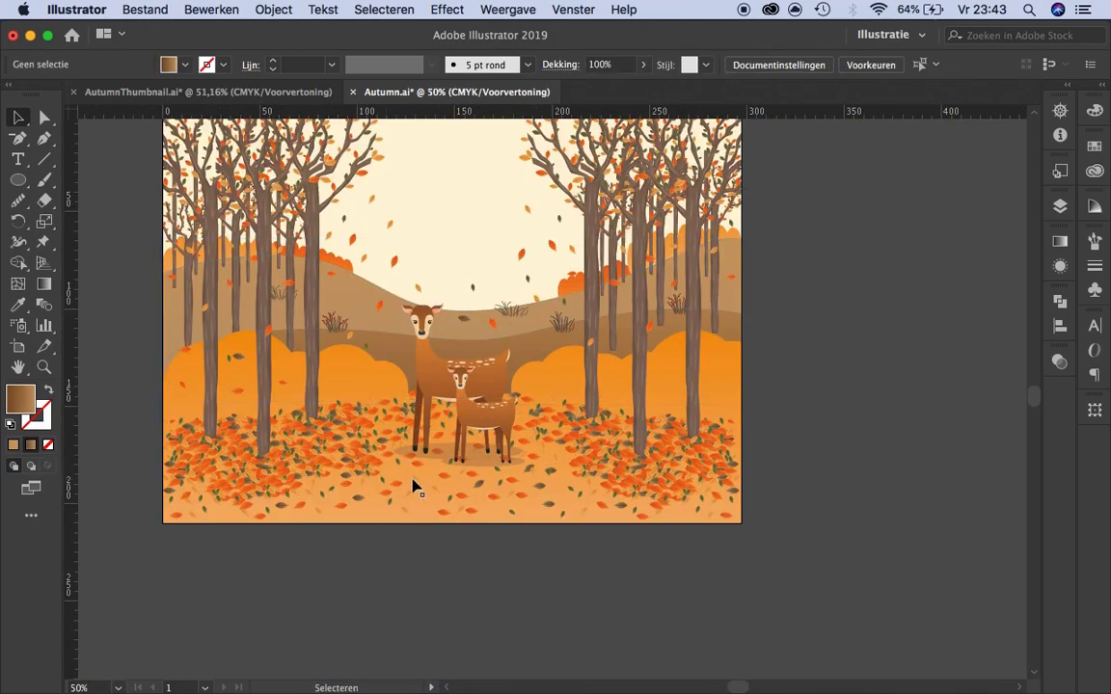
{"action": "key", "text": "super+plus"}
{"action": "key", "text": "super+plus"}
{"action": "left_click", "coordinate": [475, 386]}
{"action": "key", "text": "super+plus"}
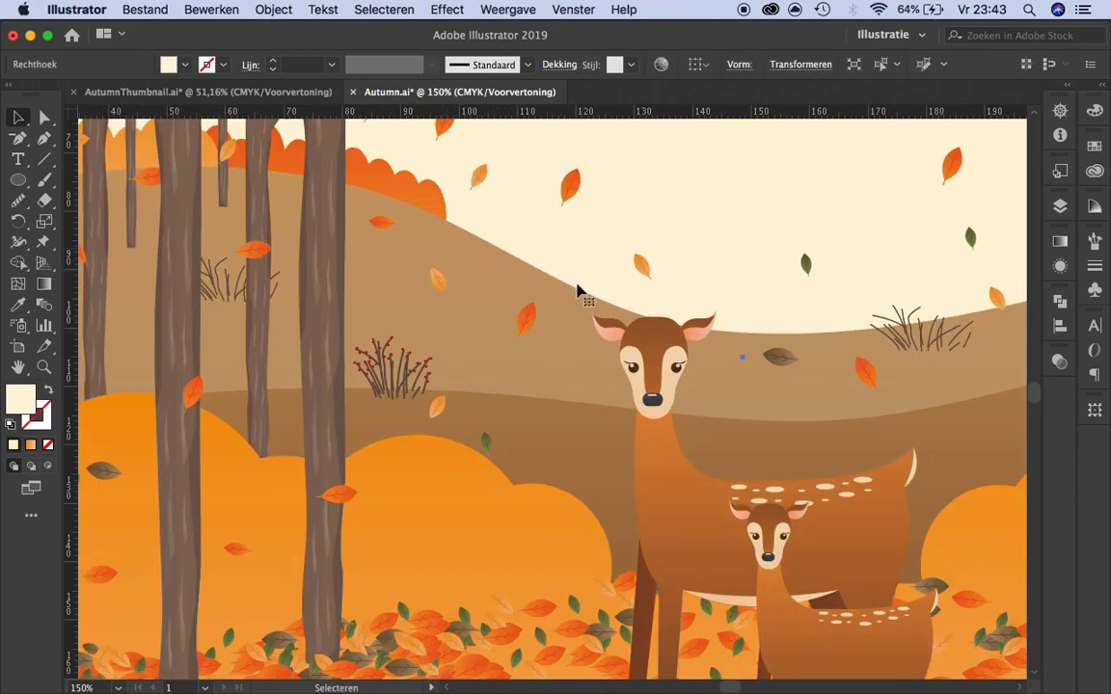
{"action": "key", "text": "super+minus"}
{"action": "key", "text": "super+minus"}
{"action": "key", "text": "super+minus"}
{"action": "key", "text": "super+plus"}
{"action": "key", "text": "super+plus"}
{"action": "key", "text": "super+plus"}
Check stacking options for the right trees and select pieces of the leaf piles and bushes.
{"action": "right_click", "coordinate": [767, 477]}
{"action": "left_click", "coordinate": [664, 489]}
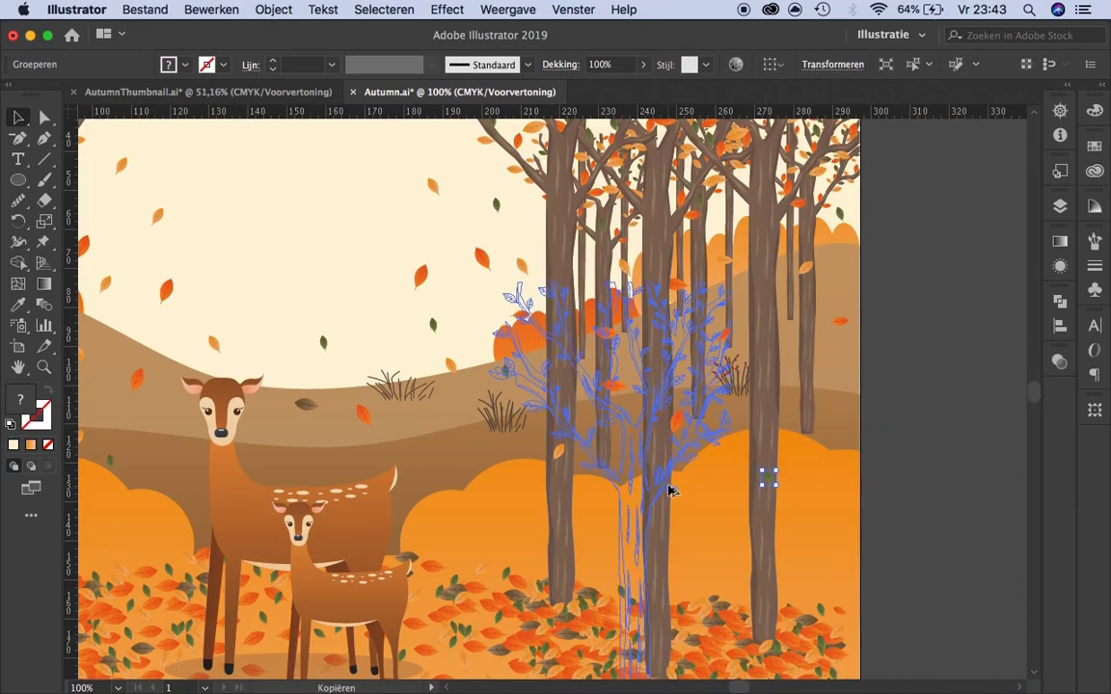
{"action": "right_click", "coordinate": [639, 424]}
{"action": "left_click", "coordinate": [911, 526]}
{"action": "key", "text": "shift+super+a"}
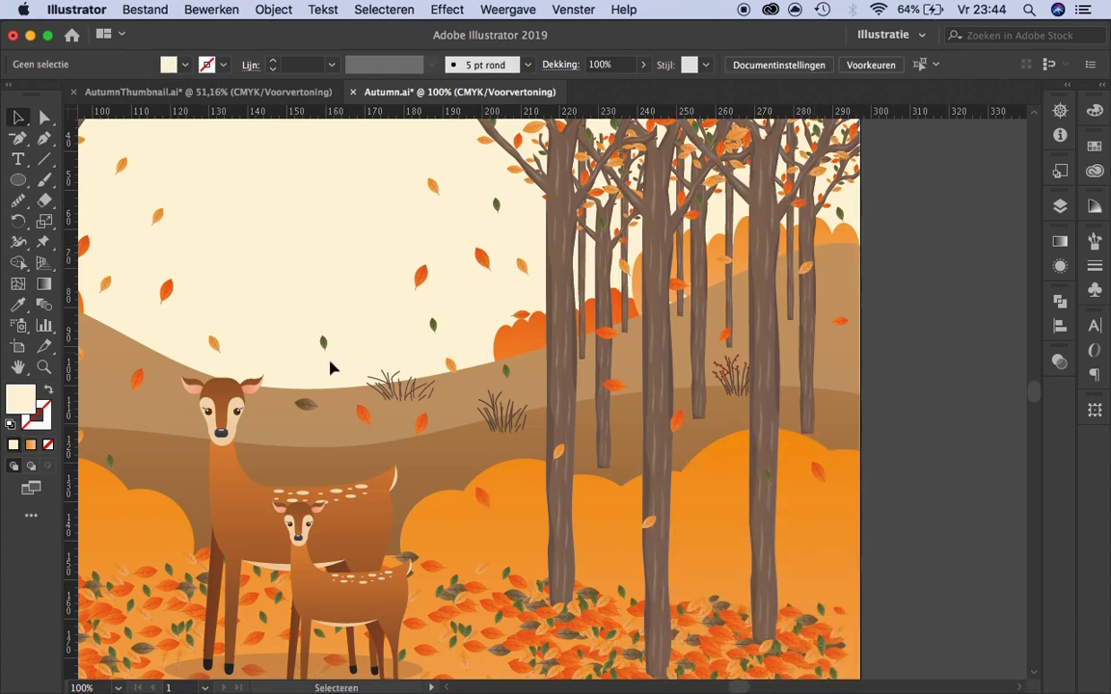
{"action": "key", "text": "super+minus"}
{"action": "key", "text": "super+minus"}
{"action": "left_click", "coordinate": [412, 388]}
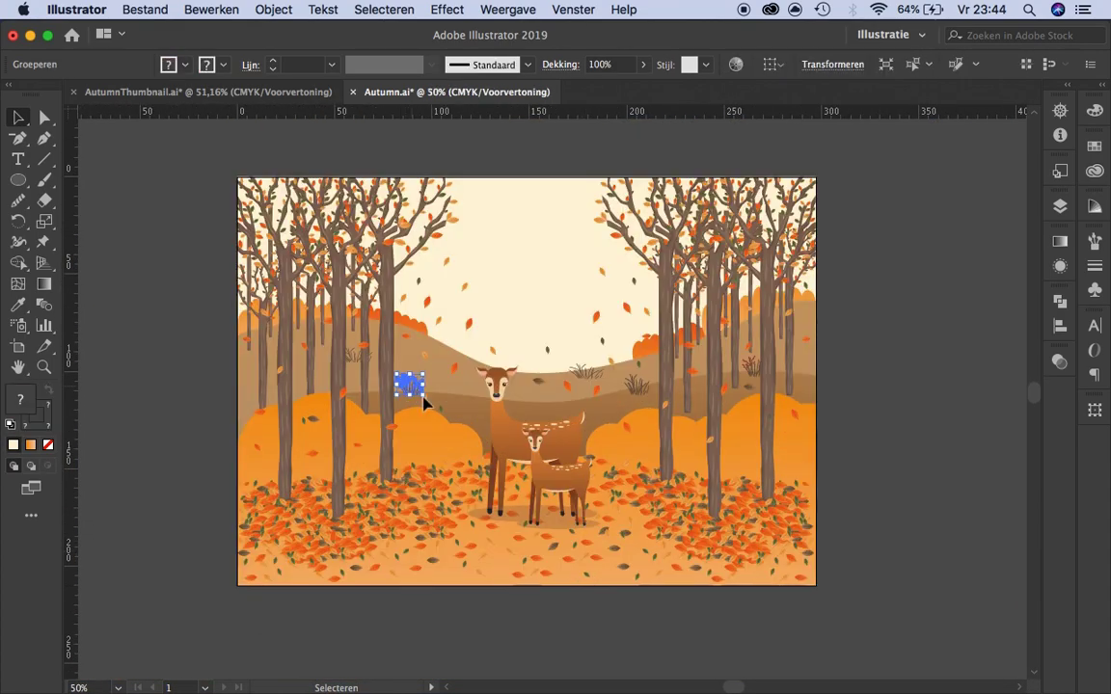
{"action": "left_click", "coordinate": [858, 518]}
{"action": "left_click", "coordinate": [690, 496]}
{"action": "key", "text": "super+plus"}
{"action": "key", "text": "super+minus"}
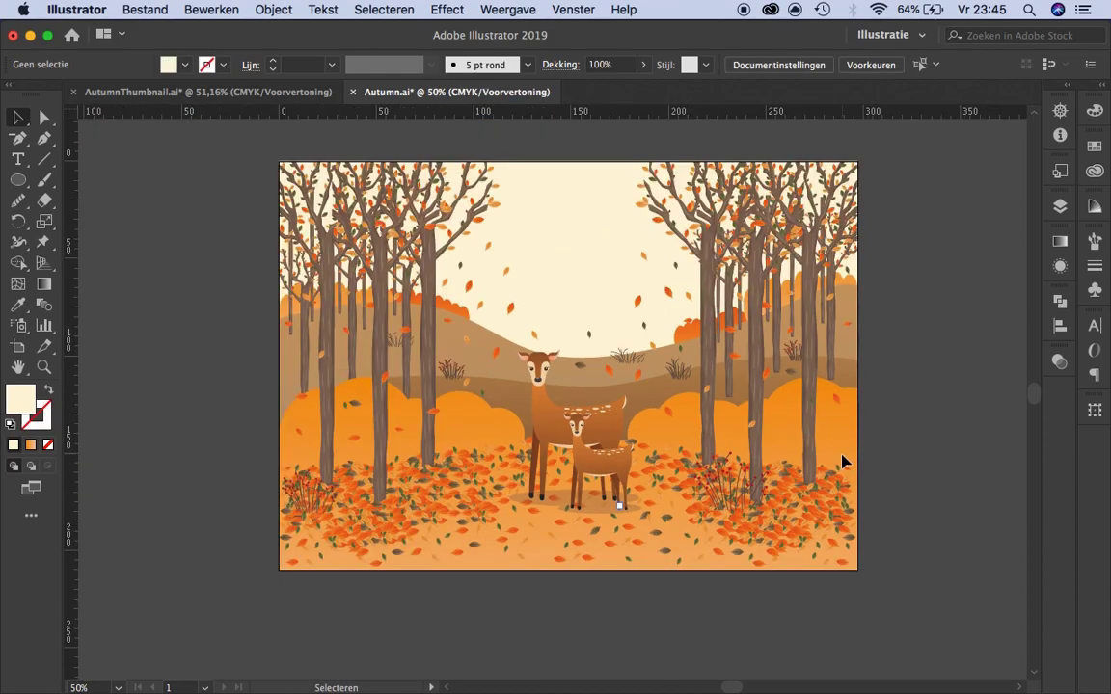
{"action": "left_click", "coordinate": [319, 487]}
{"action": "left_click", "coordinate": [326, 508]}
{"action": "left_click", "coordinate": [533, 605]}
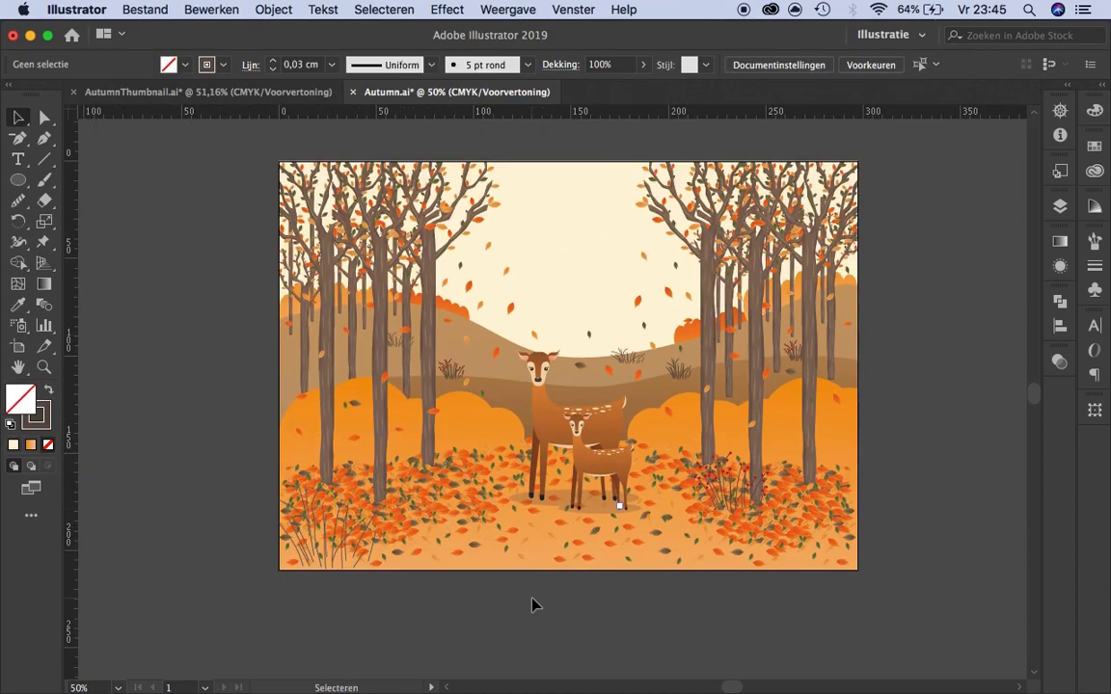
Set the lower-left grass tuft's stroke weight to 0,03 cm.
{"action": "left_click", "coordinate": [331, 65]}
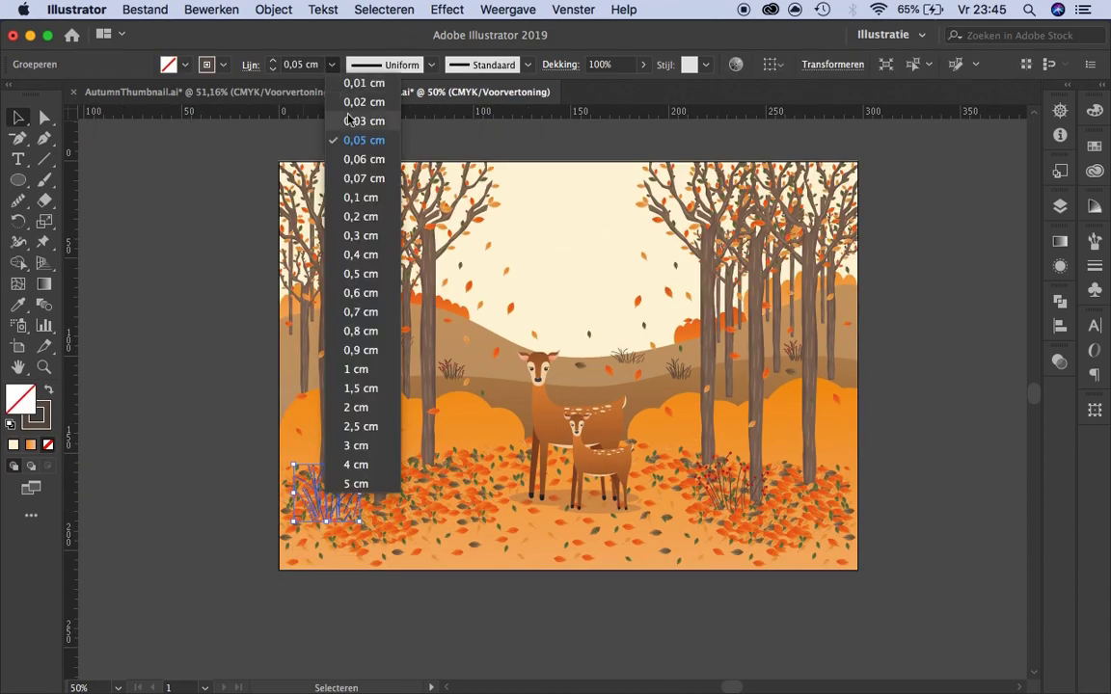
{"action": "left_click", "coordinate": [359, 117]}
{"action": "key", "text": "super+plus"}
{"action": "left_click", "coordinate": [223, 426]}
{"action": "key", "text": "super+minus"}
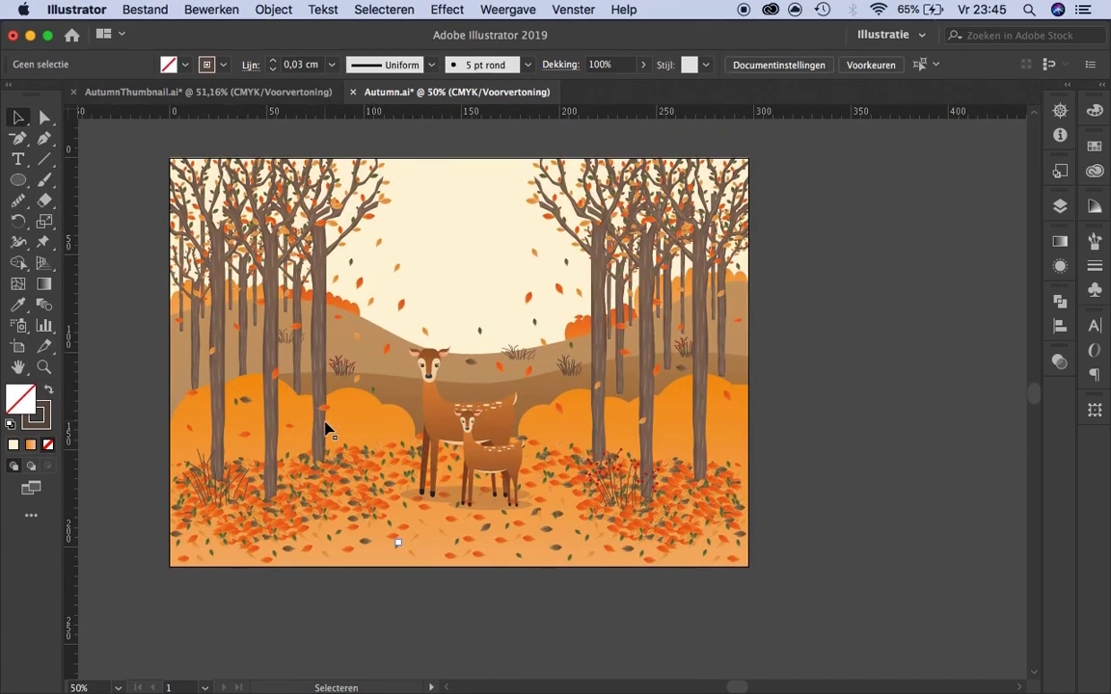
Select the sky background rectangle and bring up its gradient settings.
{"action": "scroll", "coordinate": [511, 610], "scroll_direction": "down", "scroll_amount": 1, "text": "alt"}
{"action": "scroll", "coordinate": [434, 600], "scroll_direction": "up", "scroll_amount": 1, "text": "alt"}
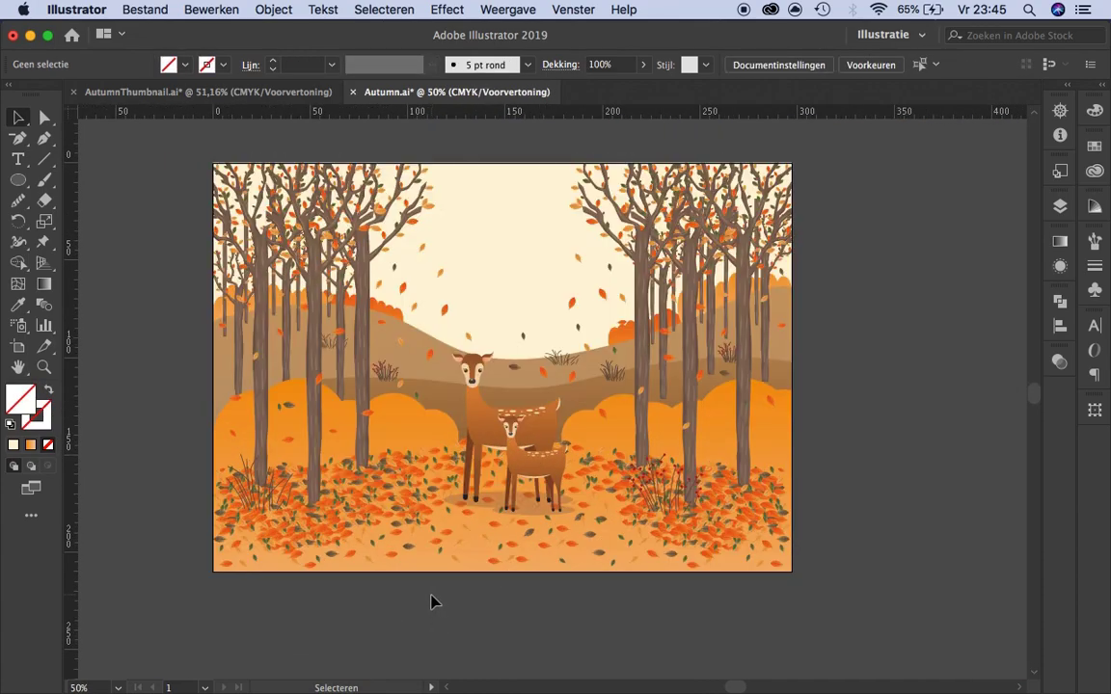
{"action": "left_click", "coordinate": [472, 336]}
{"action": "left_click", "coordinate": [1059, 241]}
Apply a reversed radial gradient to the sky and shift its middle colour stop.
{"action": "left_click", "coordinate": [850, 265]}
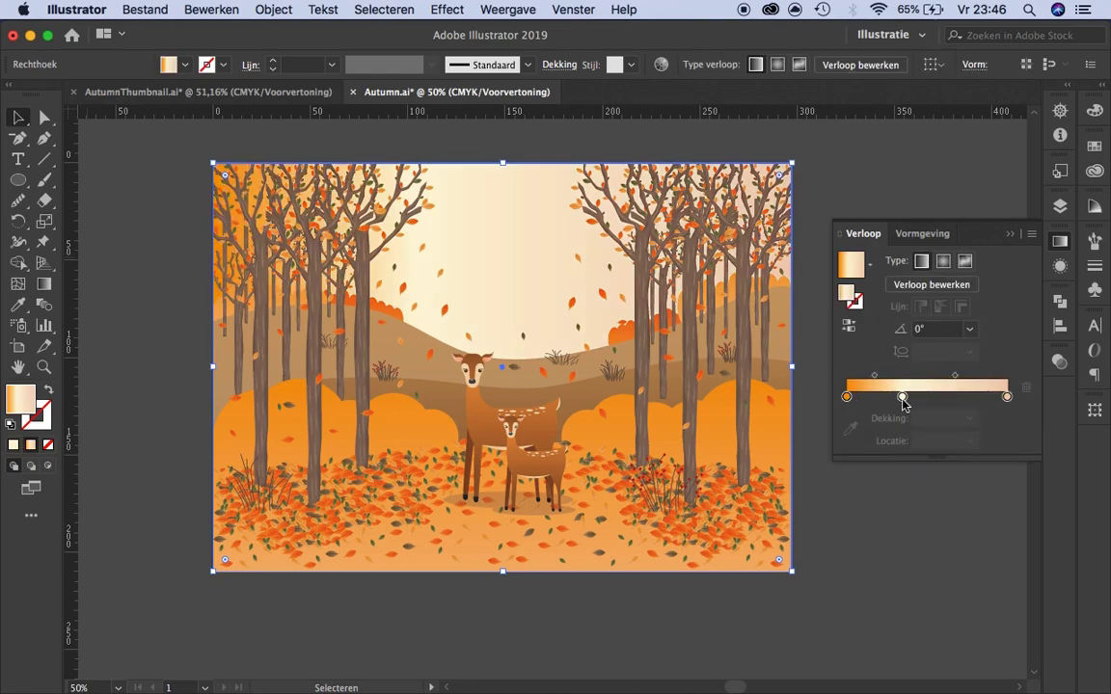
{"action": "left_click", "coordinate": [957, 396]}
{"action": "left_click", "coordinate": [848, 326]}
{"action": "left_click", "coordinate": [943, 261]}
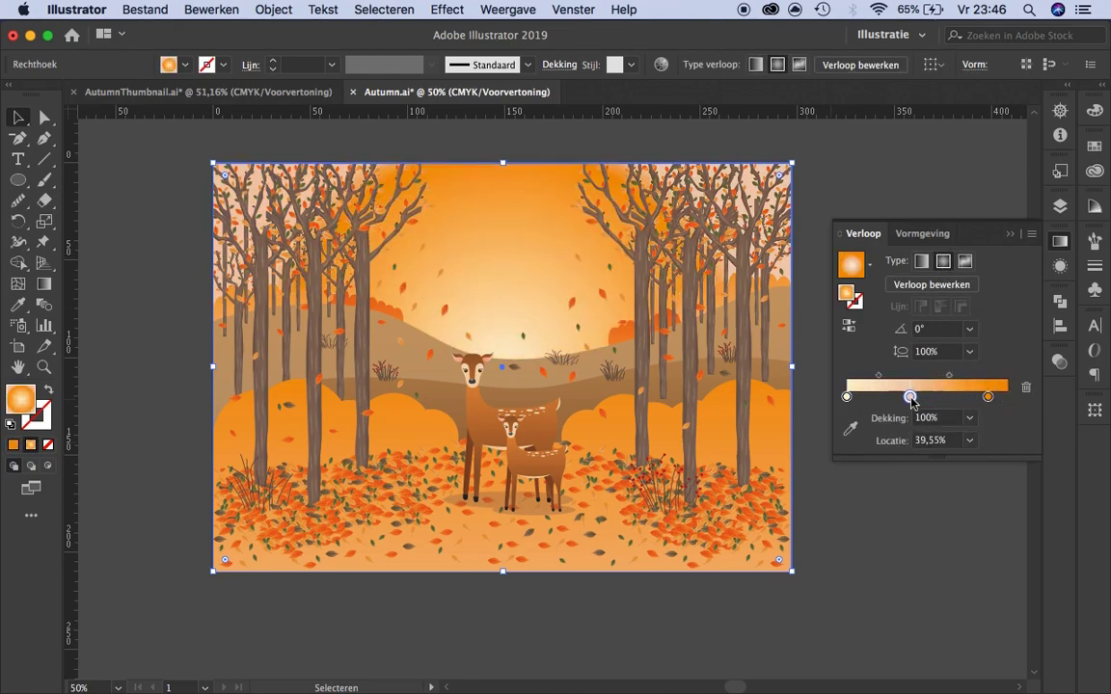
{"action": "left_click_drag", "start_coordinate": [910, 397], "coordinate": [932, 396]}
Squash the radial glow to 81% with the Gradient tool, then deselect the background.
{"action": "key", "text": "g"}
{"action": "scroll", "coordinate": [384, 385], "scroll_direction": "down", "scroll_amount": 1, "text": "alt"}
{"action": "scroll", "coordinate": [385, 385], "scroll_direction": "down", "scroll_amount": 1, "text": "alt"}
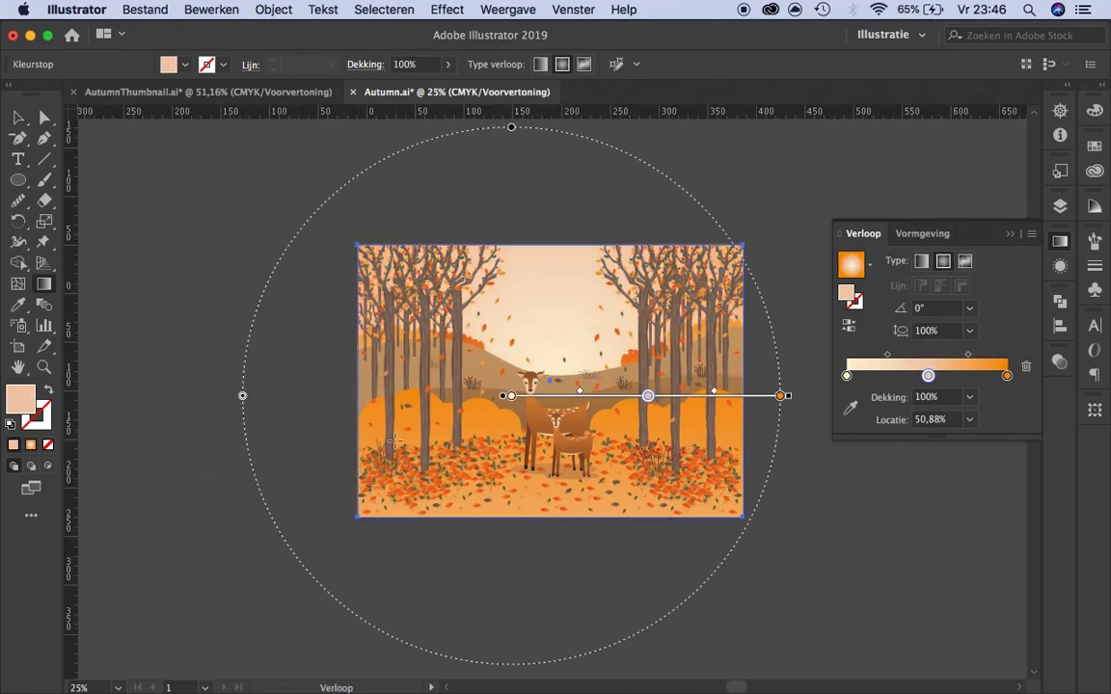
{"action": "left_click_drag", "start_coordinate": [511, 124], "coordinate": [515, 176]}
{"action": "scroll", "coordinate": [475, 349], "scroll_direction": "up", "scroll_amount": 2, "text": "alt"}
{"action": "key", "text": "super+shift+a"}
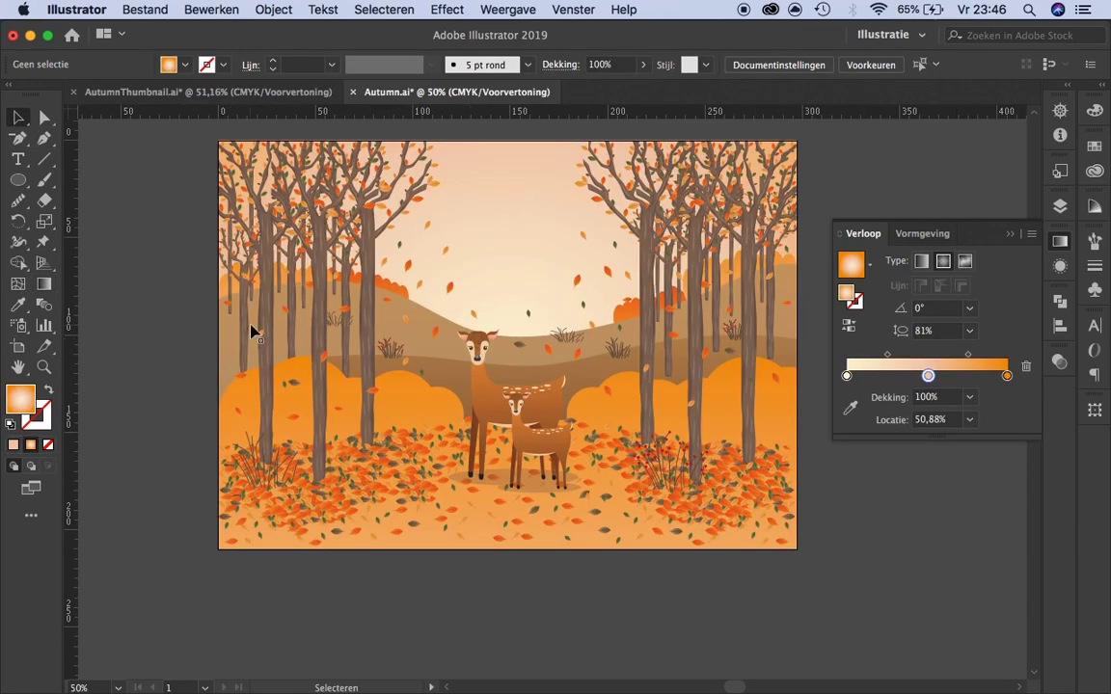
{"action": "key", "text": "super+a"}
{"action": "key", "text": "super+minus"}
{"action": "key", "text": "super+shift+a"}
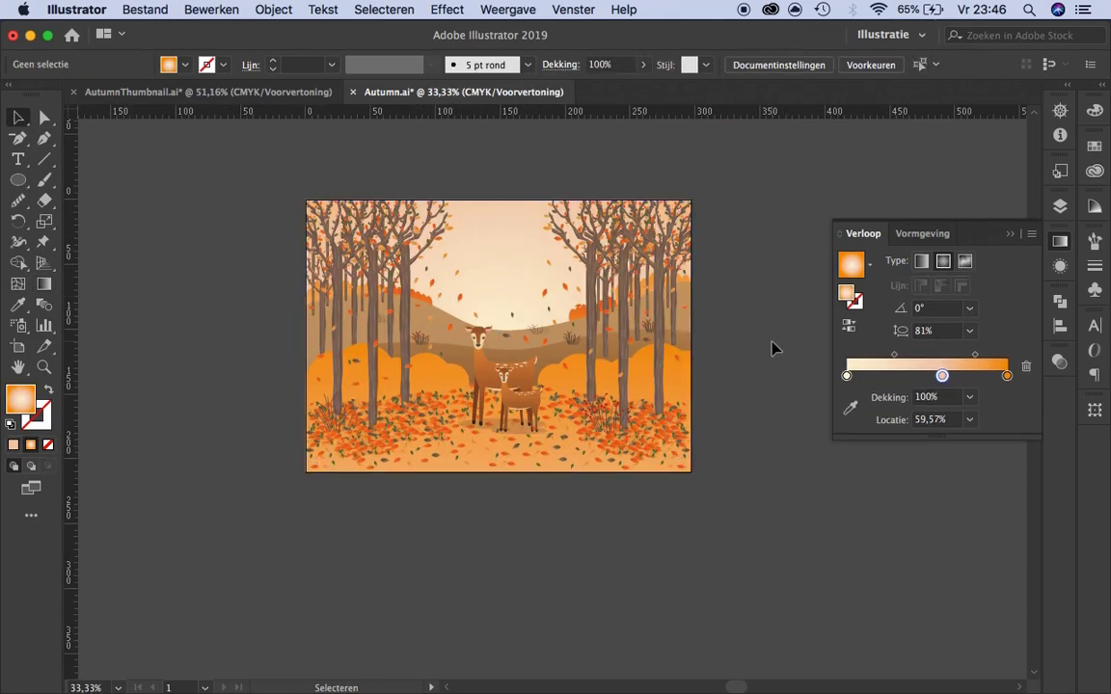
{"action": "key", "text": "super+equal"}
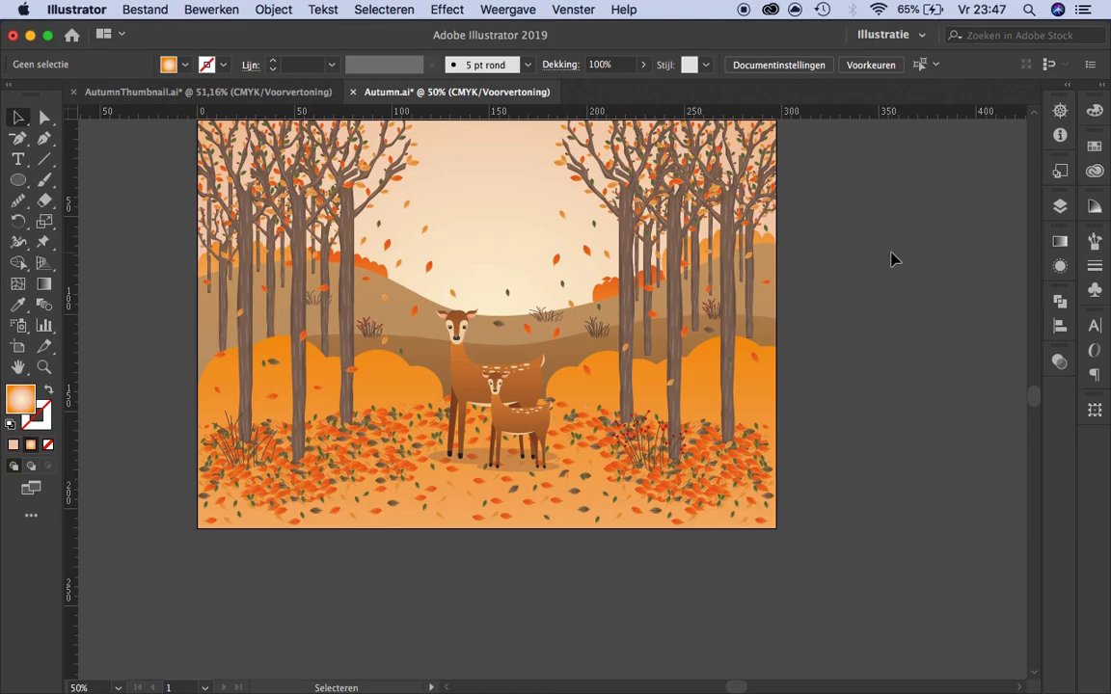
{"action": "scroll", "coordinate": [595, 326], "scroll_direction": "up", "scroll_amount": 4}
{"action": "left_click", "coordinate": [595, 309]}
{"action": "left_click", "coordinate": [563, 223]}
{"action": "scroll", "coordinate": [563, 222], "scroll_direction": "down", "scroll_amount": 4}
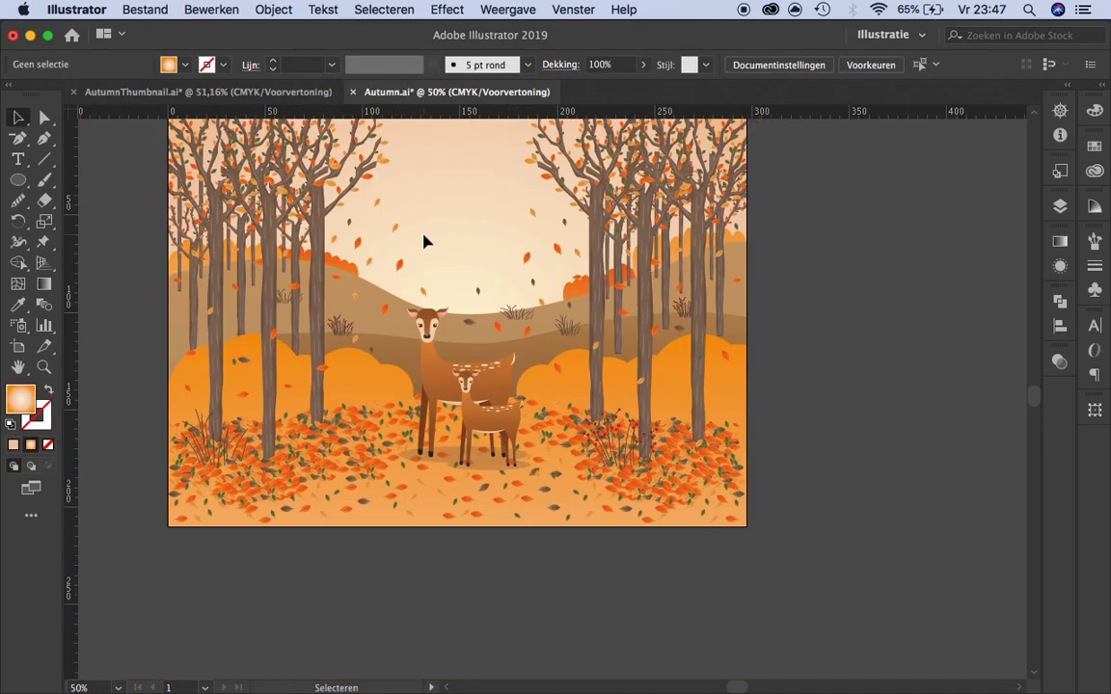
{"action": "scroll", "coordinate": [476, 285], "scroll_direction": "up", "scroll_amount": 4}
{"action": "left_click", "coordinate": [479, 280]}
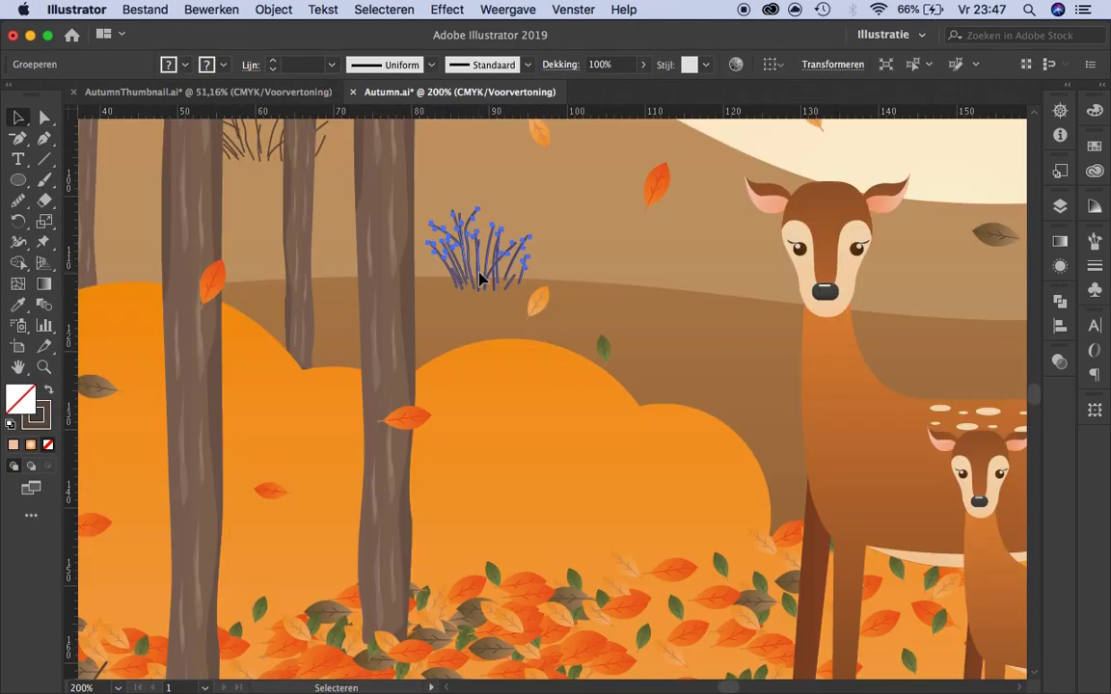
{"action": "left_click", "coordinate": [503, 183]}
{"action": "scroll", "coordinate": [619, 173], "scroll_direction": "down", "scroll_amount": 3}
{"action": "scroll", "coordinate": [892, 404], "scroll_direction": "down", "scroll_amount": 2}
{"action": "scroll", "coordinate": [750, 376], "scroll_direction": "up", "scroll_amount": 3}
{"action": "left_click", "coordinate": [750, 378]}
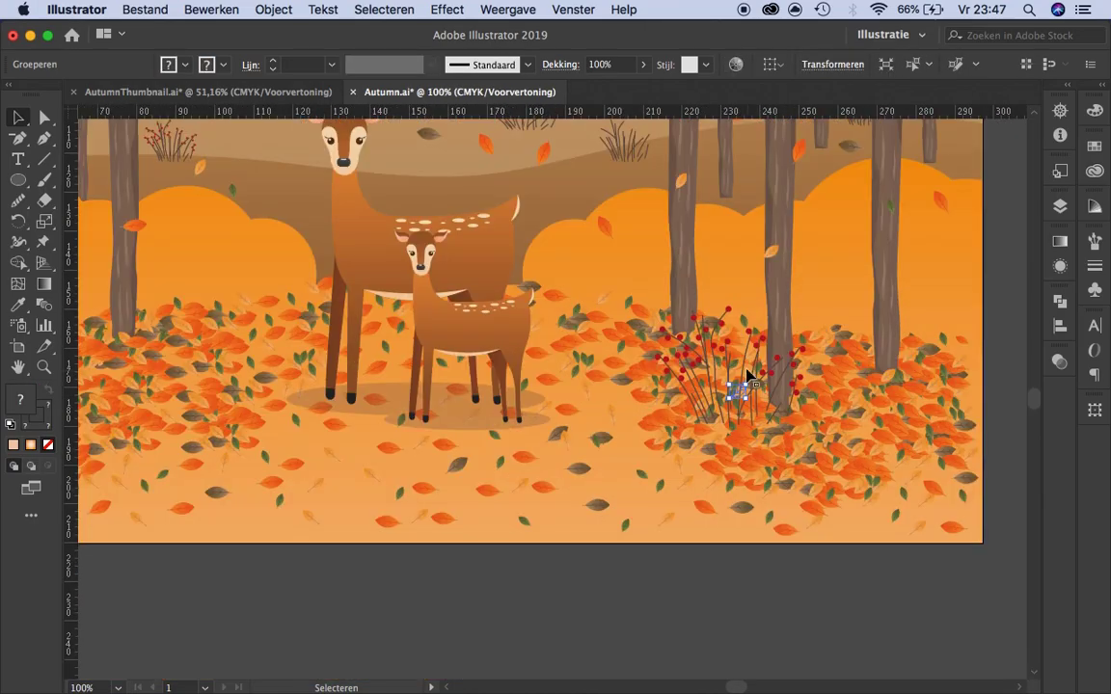
{"action": "double_click", "coordinate": [750, 378]}
{"action": "double_click", "coordinate": [431, 149]}
{"action": "scroll", "coordinate": [431, 289], "scroll_direction": "left", "scroll_amount": 10}
{"action": "double_click", "coordinate": [330, 352]}
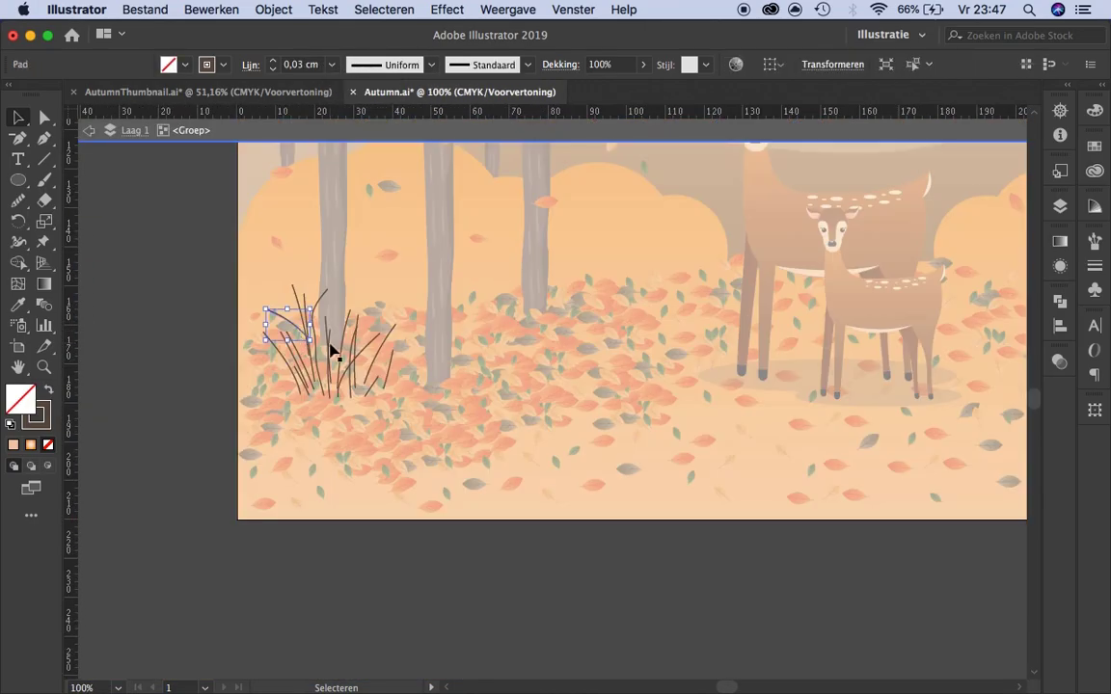
{"action": "key", "text": "Escape"}
{"action": "scroll", "coordinate": [383, 282], "scroll_direction": "down", "scroll_amount": 3}
{"action": "left_click", "coordinate": [367, 409]}
{"action": "scroll", "coordinate": [366, 409], "scroll_direction": "up", "scroll_amount": 10}
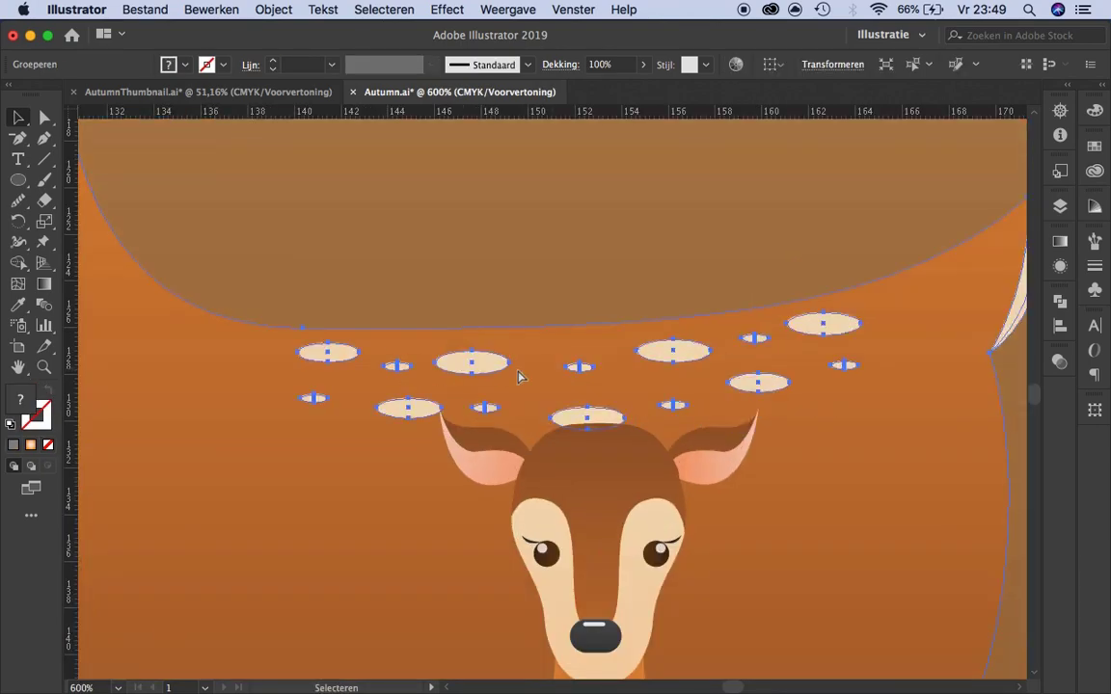
{"action": "double_click", "coordinate": [396, 366]}
{"action": "scroll", "coordinate": [401, 376], "scroll_direction": "up", "scroll_amount": 3}
{"action": "scroll", "coordinate": [395, 371], "scroll_direction": "up", "scroll_amount": 2}
{"action": "scroll", "coordinate": [392, 366], "scroll_direction": "up", "scroll_amount": 2}
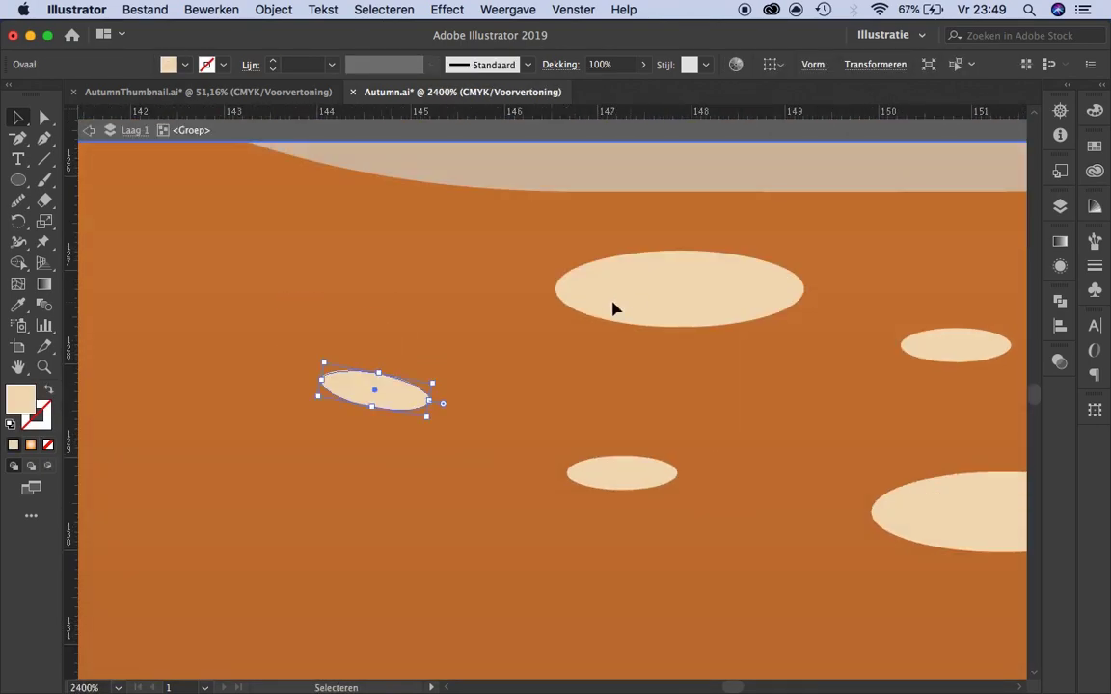
{"action": "scroll", "coordinate": [458, 378], "scroll_direction": "down", "scroll_amount": 2}
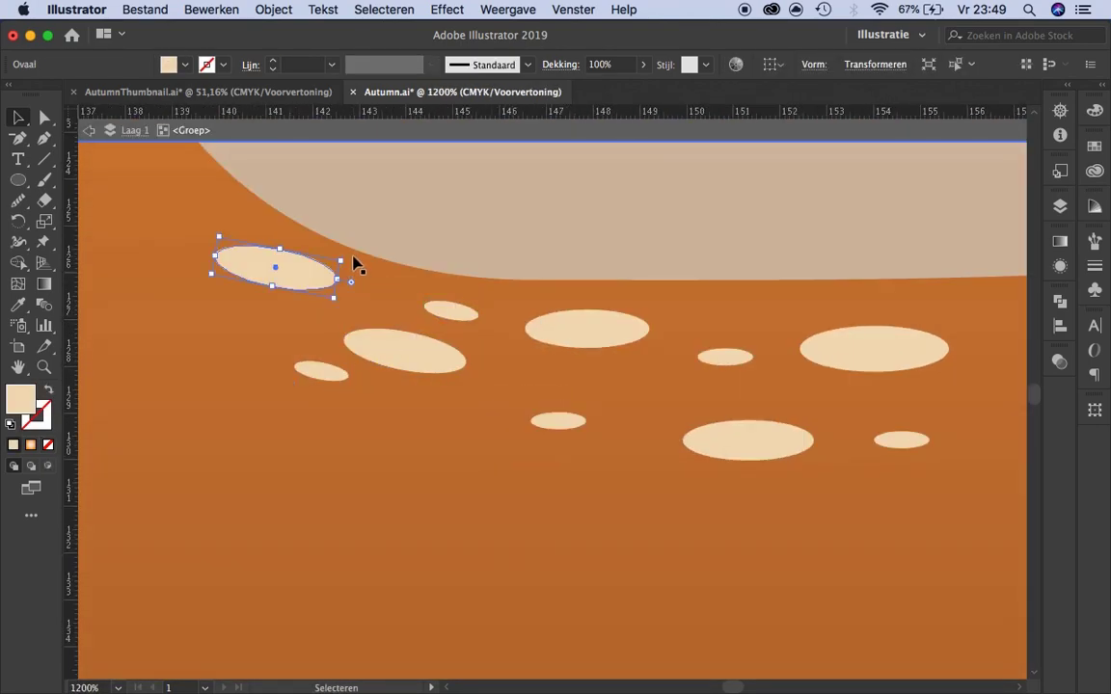
{"action": "key", "text": "Escape"}
{"action": "scroll", "coordinate": [408, 335], "scroll_direction": "down", "scroll_amount": 5}
{"action": "scroll", "coordinate": [578, 405], "scroll_direction": "down", "scroll_amount": 2}
{"action": "scroll", "coordinate": [675, 434], "scroll_direction": "down", "scroll_amount": 1}
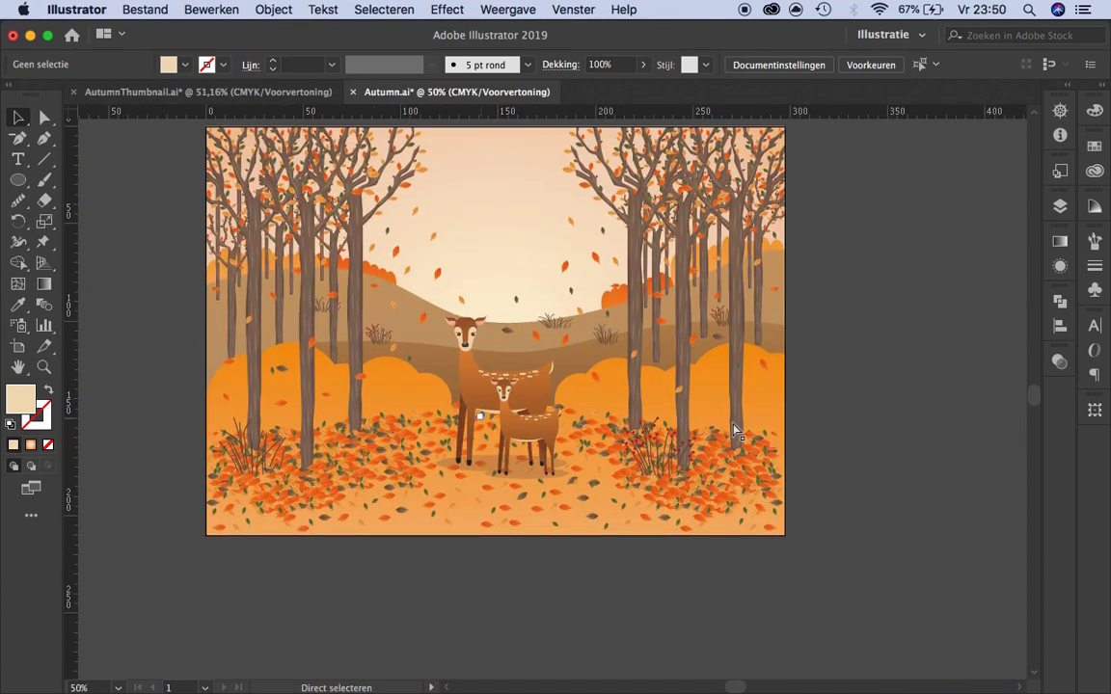
Save the Autumn.ai file with Cmd+S.
{"action": "key", "text": "super+s"}
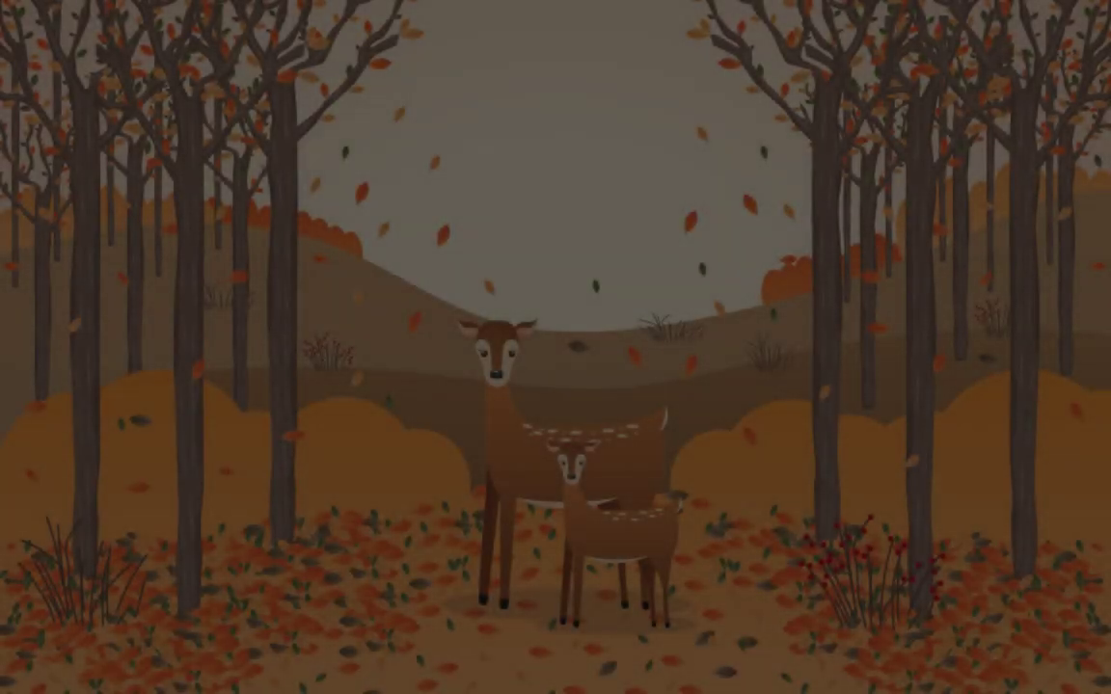